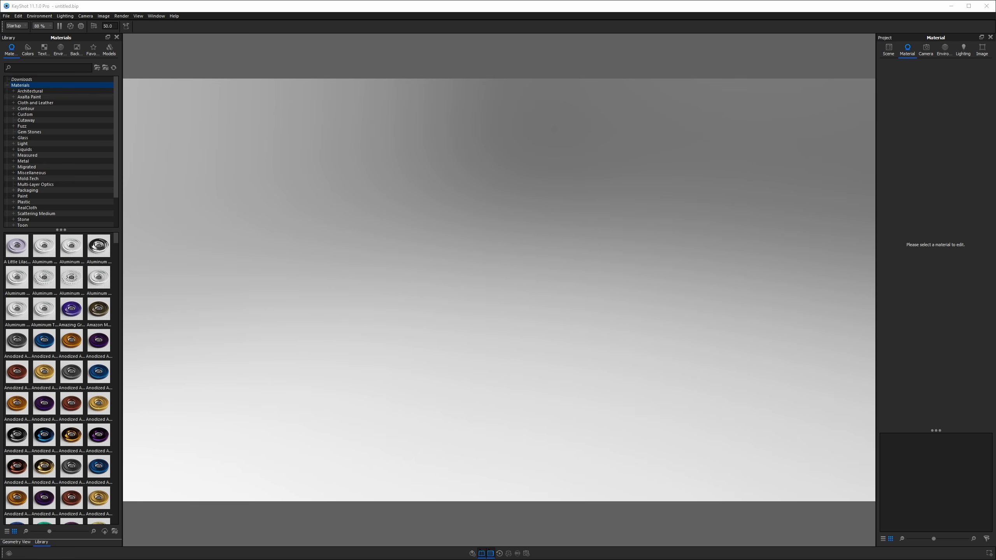
- Import Sponge Scrubber v2.step with Center Geometry and Snap to Ground enabled
drag(992, 346, 510, 251)
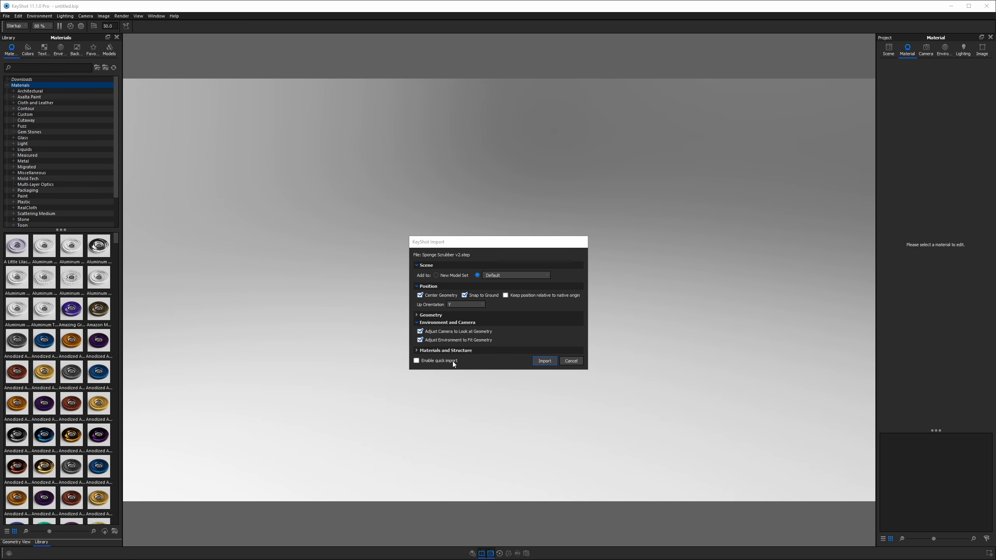
click(545, 360)
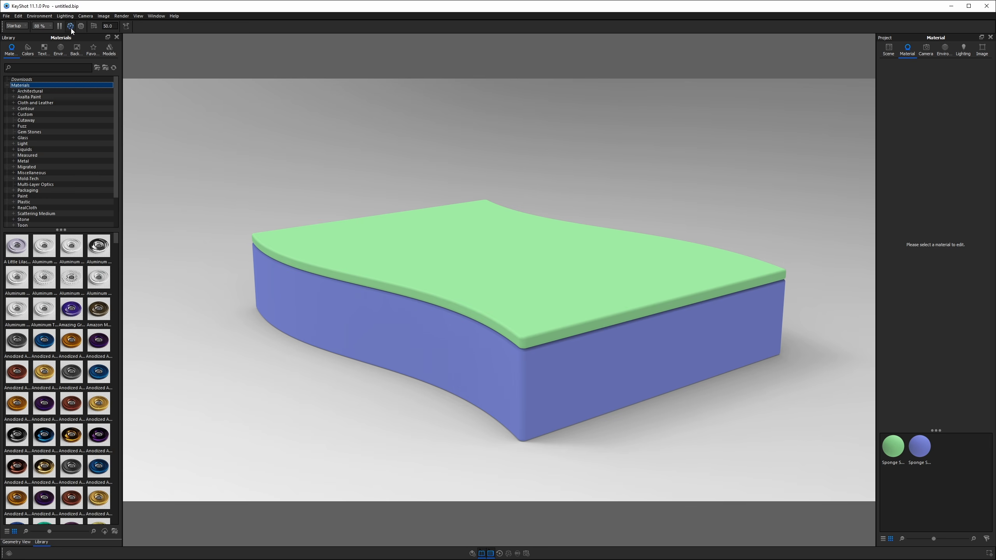
- Limit real-time rendering CPU usage to 50 % - 32 Cores
click(44, 27)
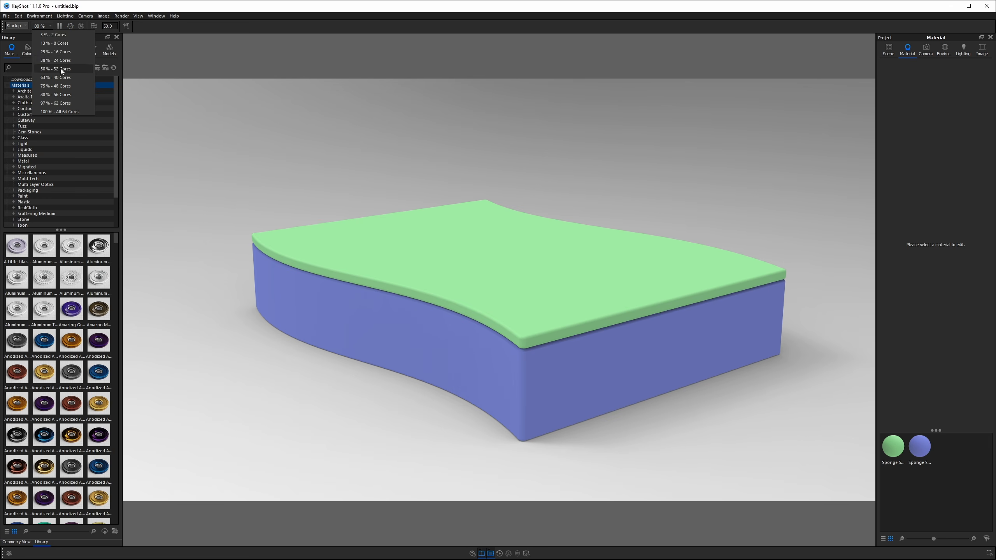
click(61, 68)
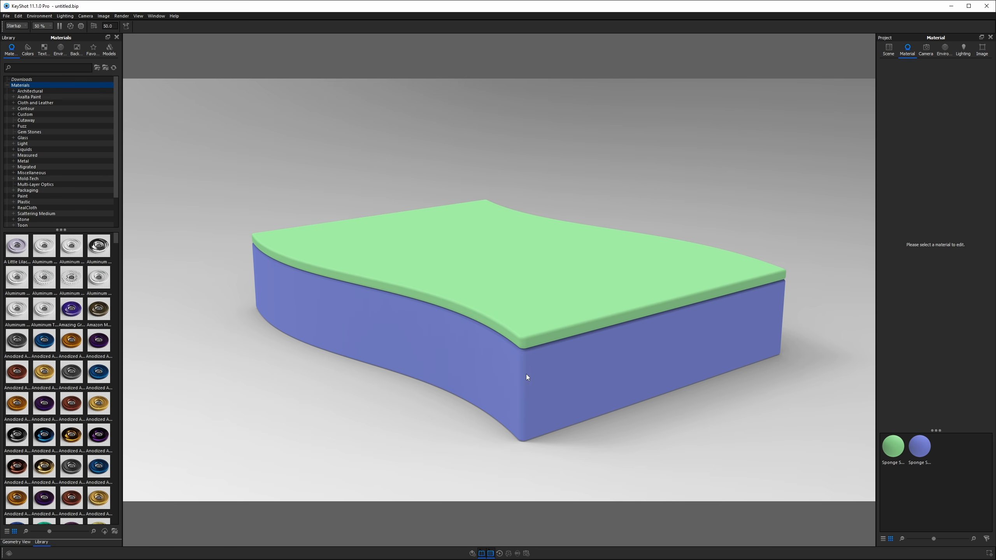
drag(500, 269, 489, 243)
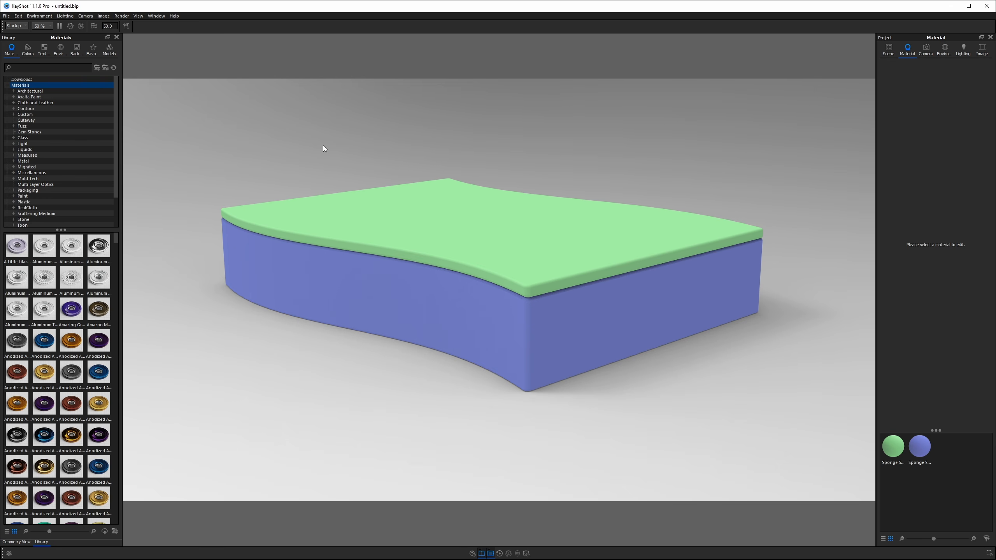
- Show the HUD render statistics and orbit and zoom around the sponge
key(h)
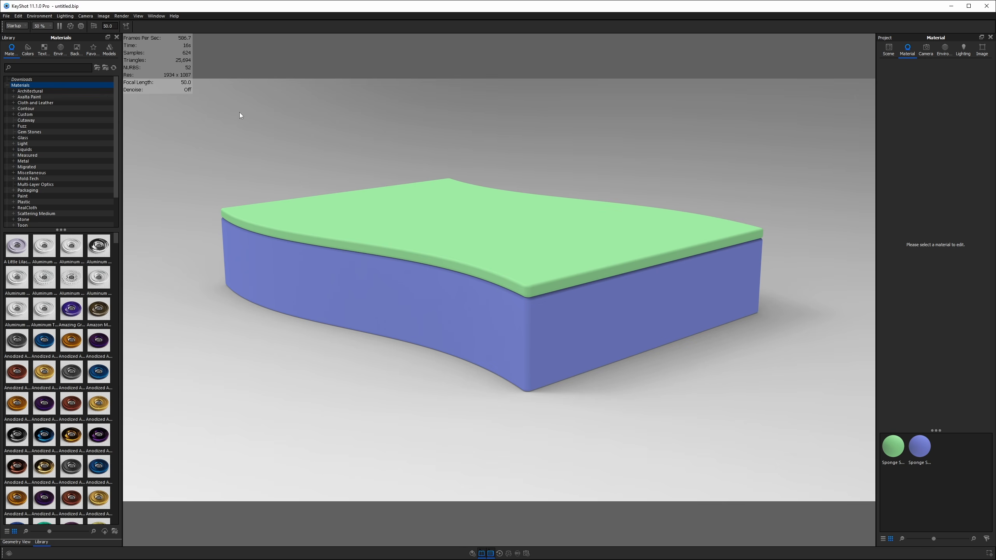
drag(239, 112, 237, 135)
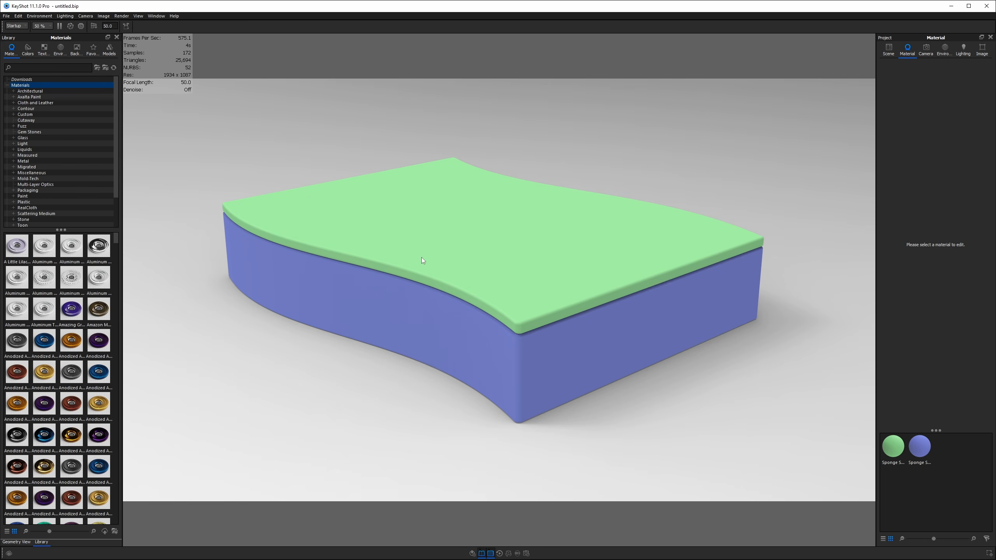
drag(344, 323, 387, 320)
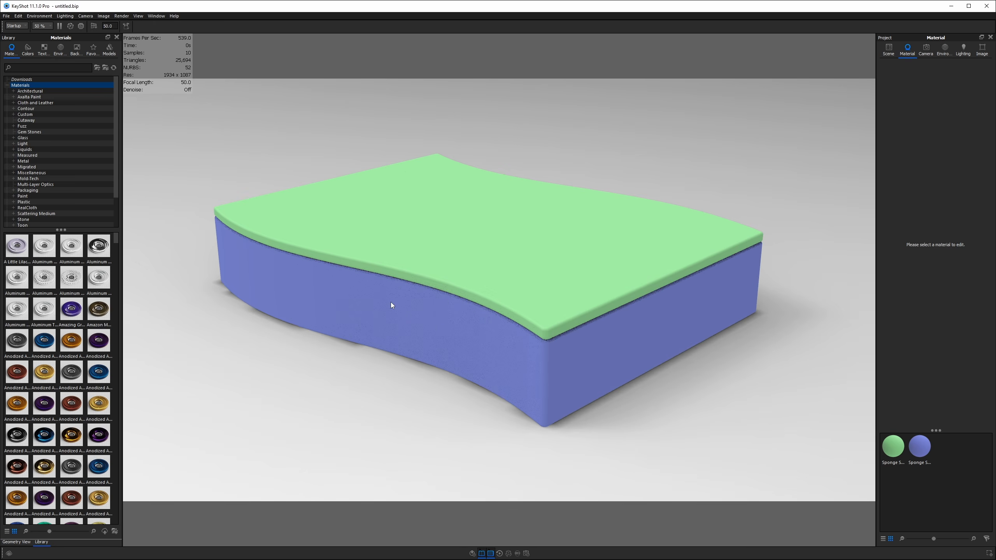
scroll(419, 300, down, 5)
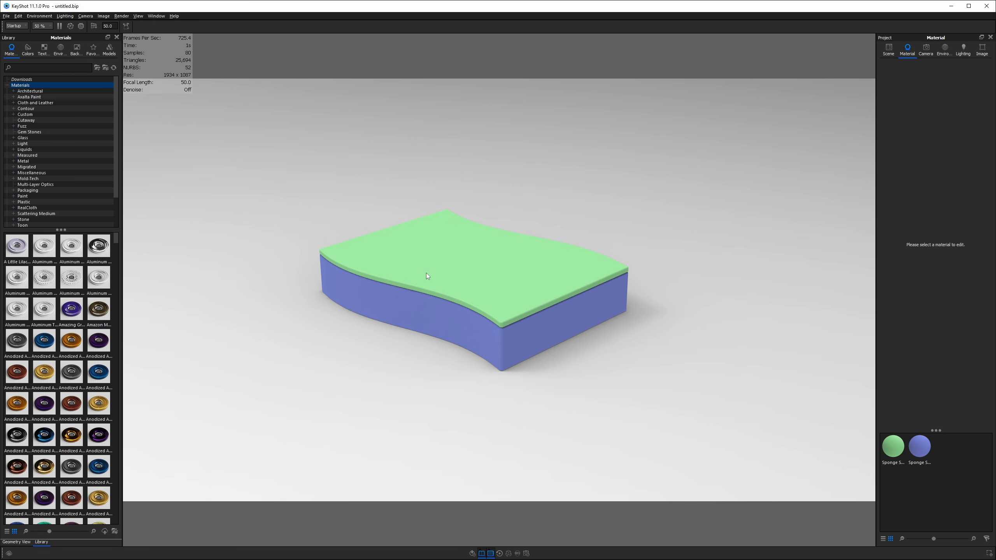
- Hide the green top layer and compare the sponge with the reference photo
key(ctrl+h)
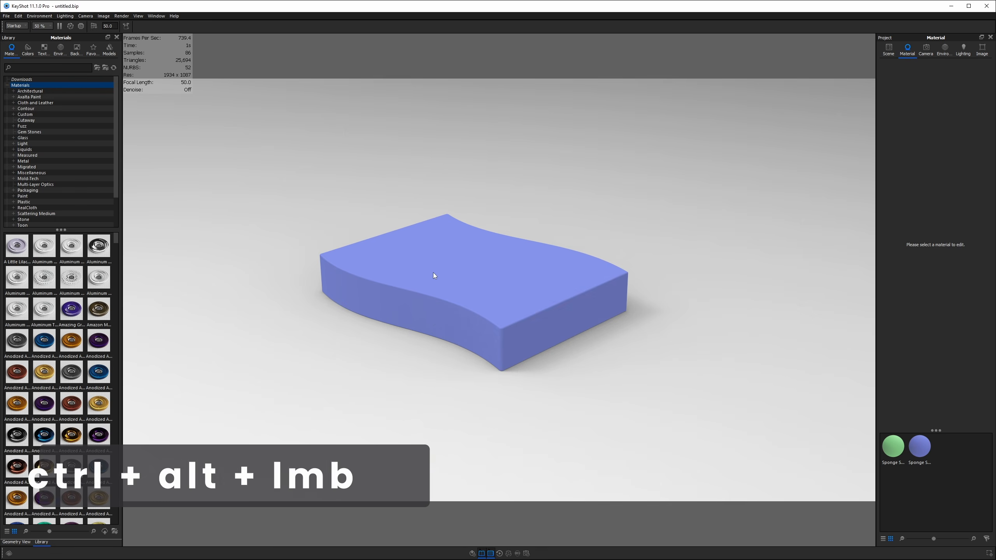
drag(422, 193, 411, 136)
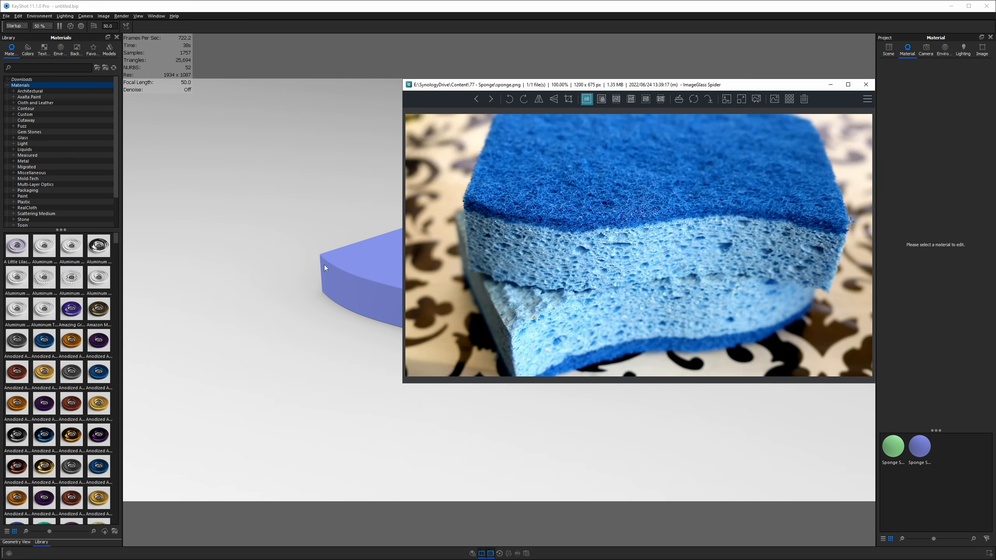
click(324, 262)
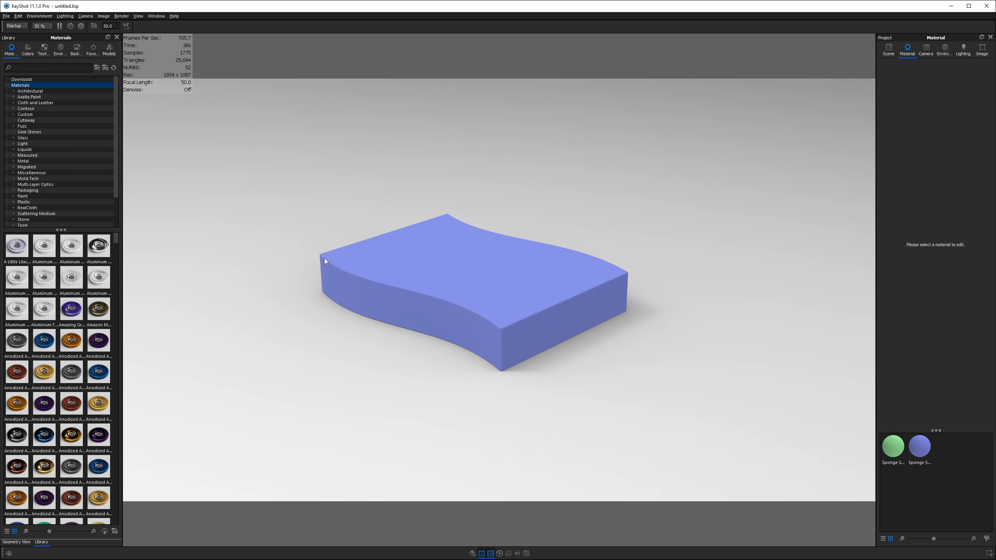
- Open the blue sponge material's Material Graph, then reposition and resize its window
double_click(469, 284)
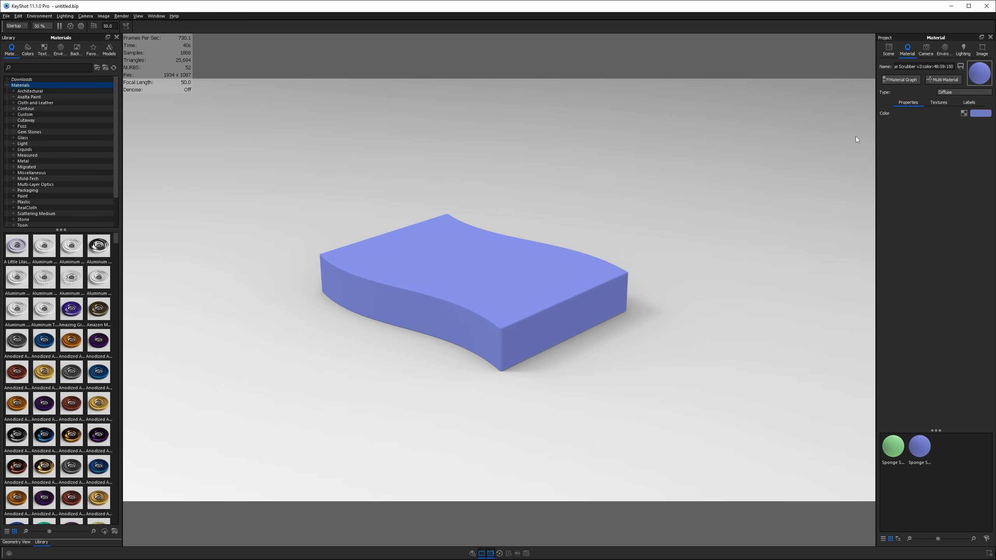
click(889, 80)
drag(895, 25, 744, 7)
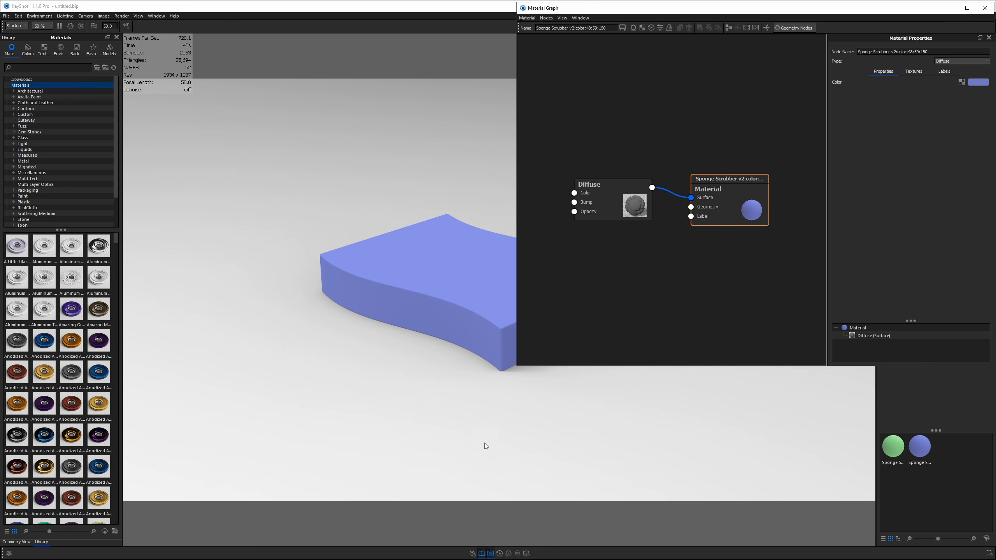
drag(517, 366, 546, 478)
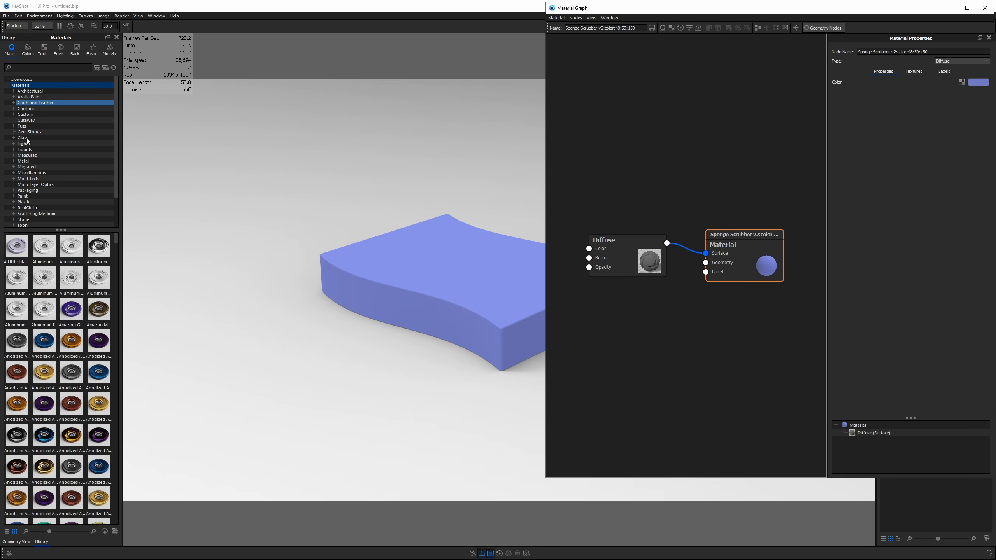
- Close the Library and Geometry View panels and arrange the Material and Diffuse nodes
click(117, 37)
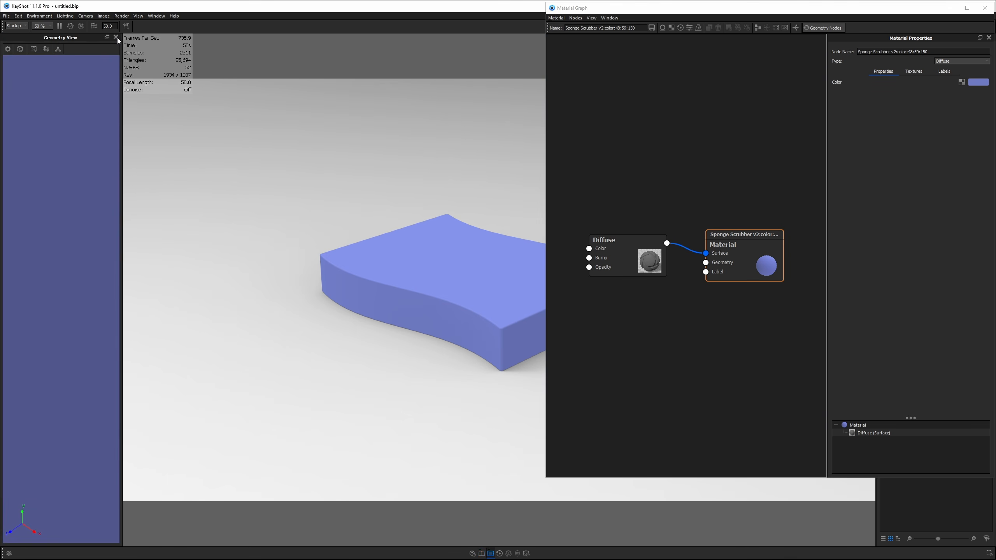
click(116, 37)
middle_drag(529, 255, 232, 216)
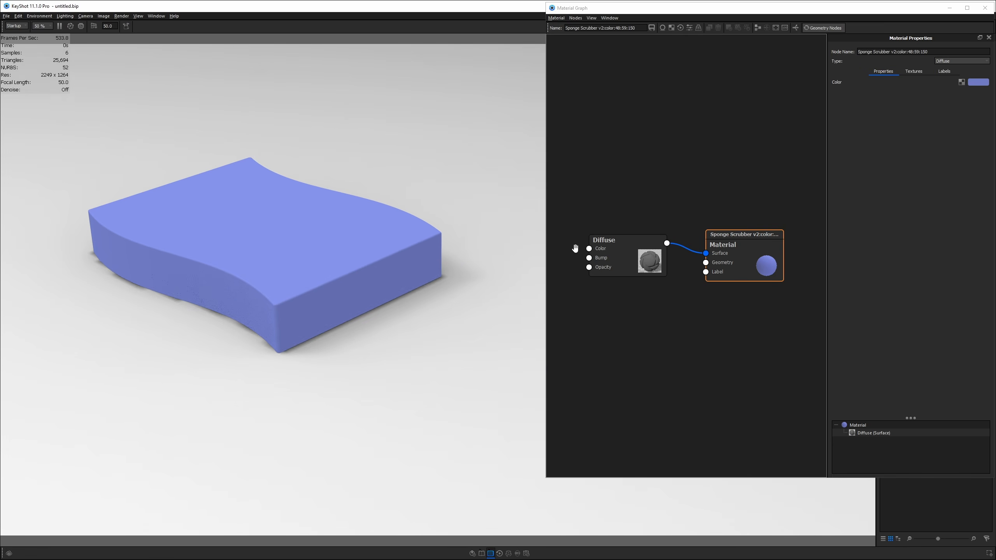
drag(546, 230, 491, 230)
drag(706, 245, 709, 135)
drag(607, 267, 615, 226)
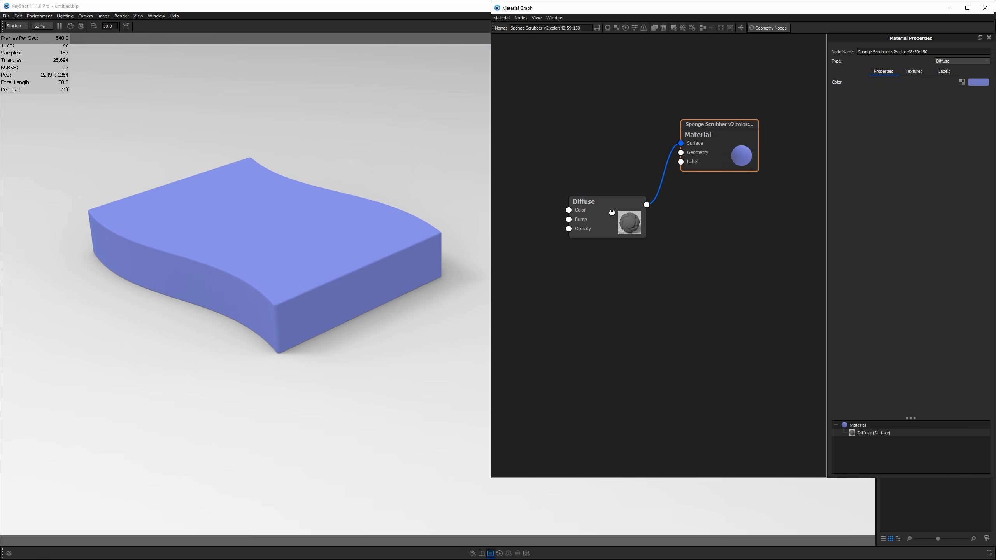
- Add a Spots texture node and wire it into the Diffuse Color input
right_click(575, 274)
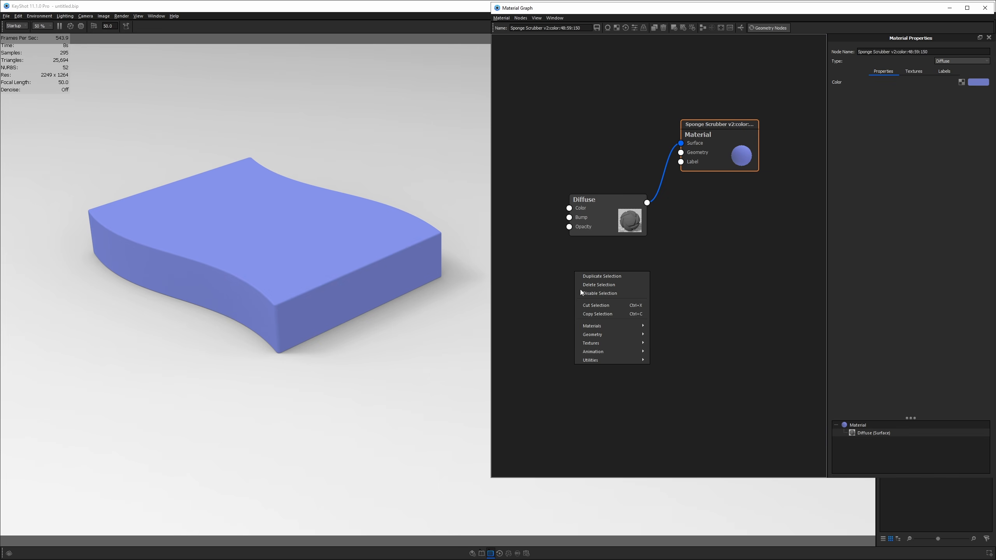
mouse_move(593, 341)
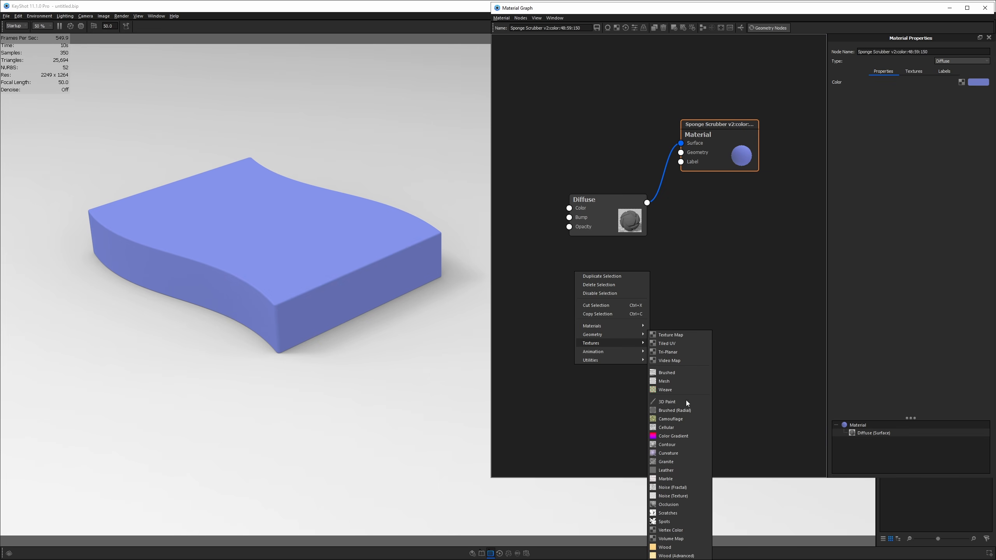
click(674, 525)
drag(629, 299, 577, 208)
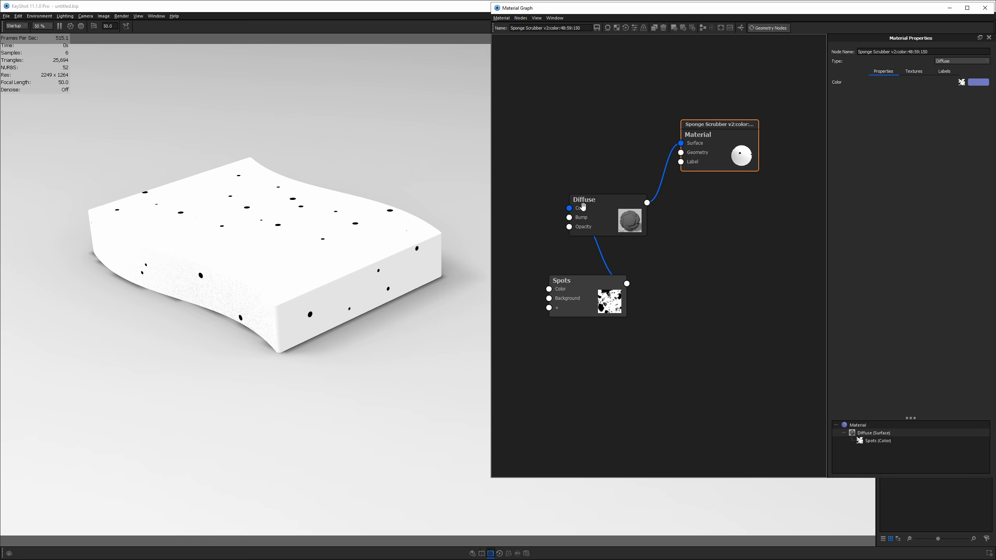
- Rearrange the Material, Diffuse and Spots nodes in the graph
drag(288, 289, 365, 299)
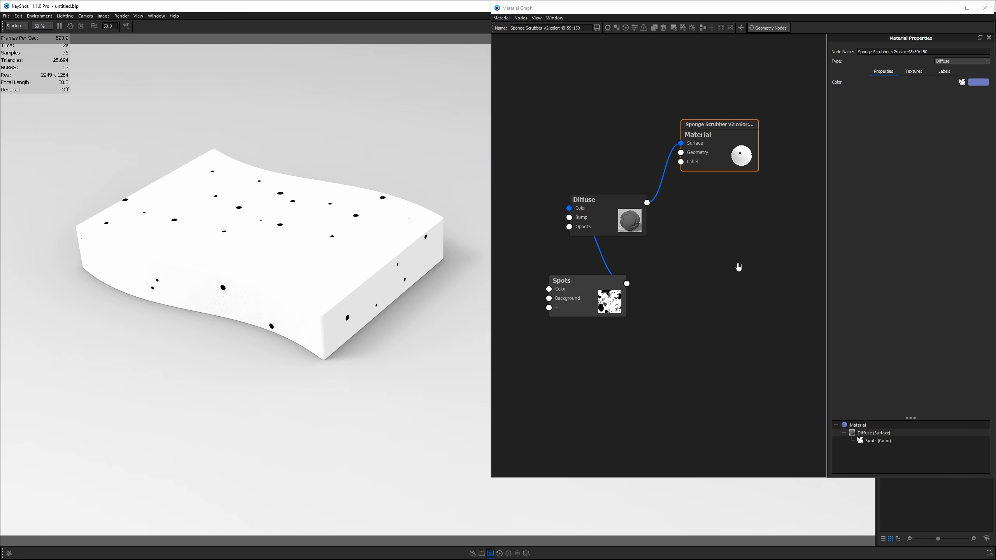
drag(736, 156, 780, 111)
drag(620, 226, 648, 196)
drag(577, 297, 556, 269)
- Open Spots Properties, check the reference photo, and select the Density field
double_click(556, 269)
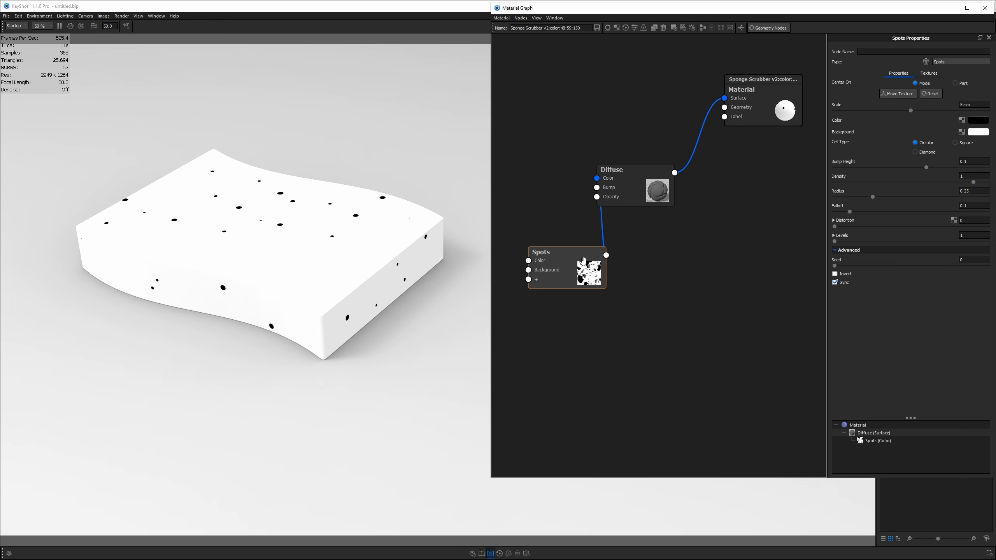
key(alt+Tab)
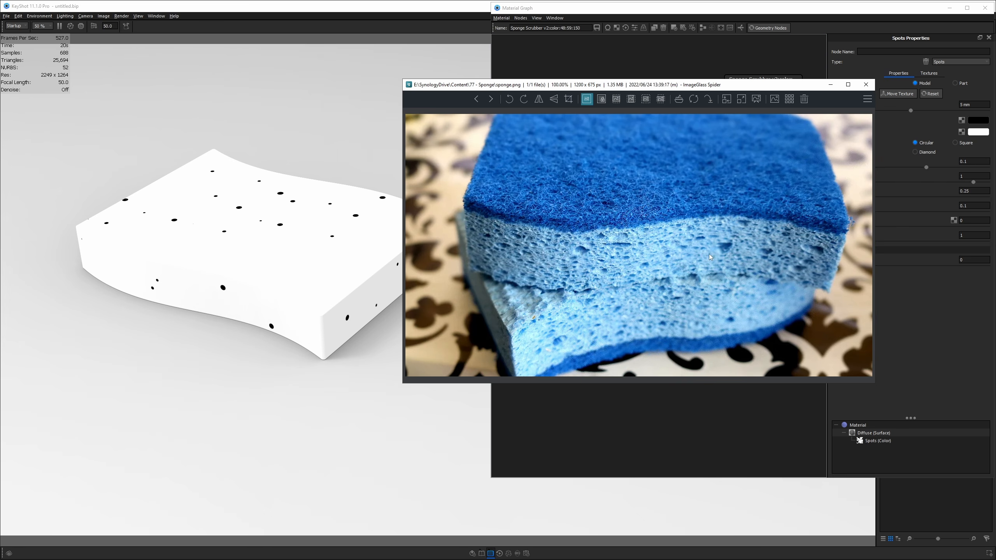
click(872, 85)
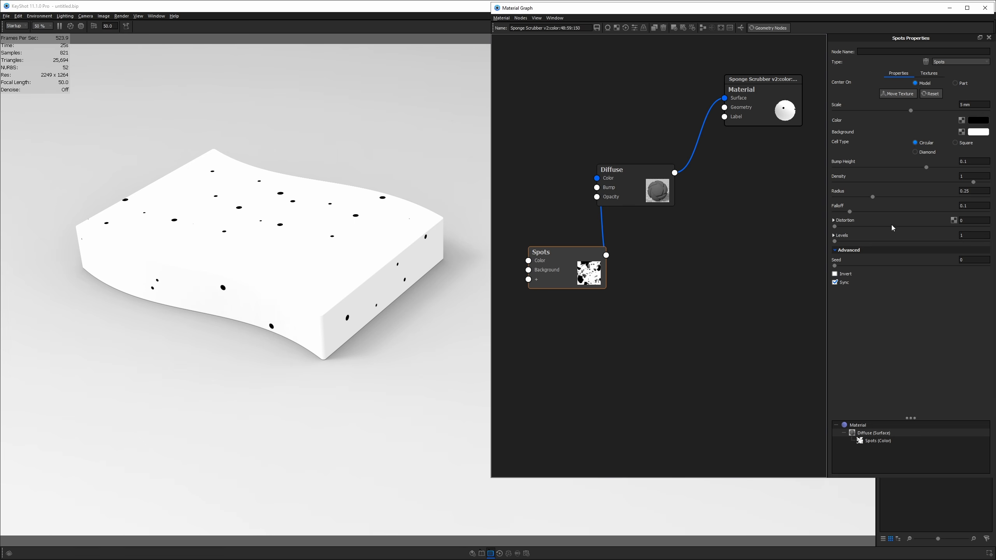
click(972, 177)
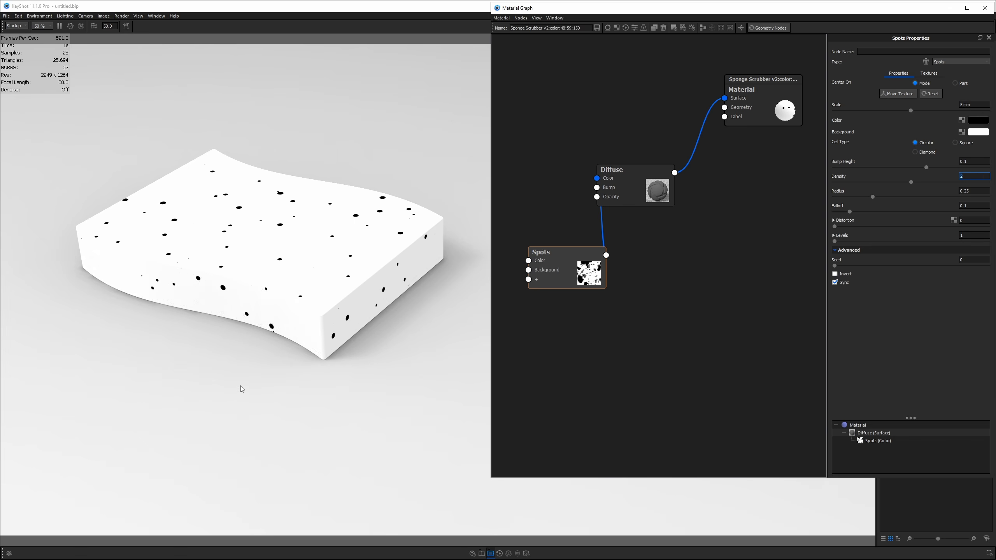
- Raise the Spots Levels to 2 while adjusting the view of the sponge
drag(242, 389, 279, 286)
scroll(279, 286, up, 5)
middle_drag(281, 285, 353, 324)
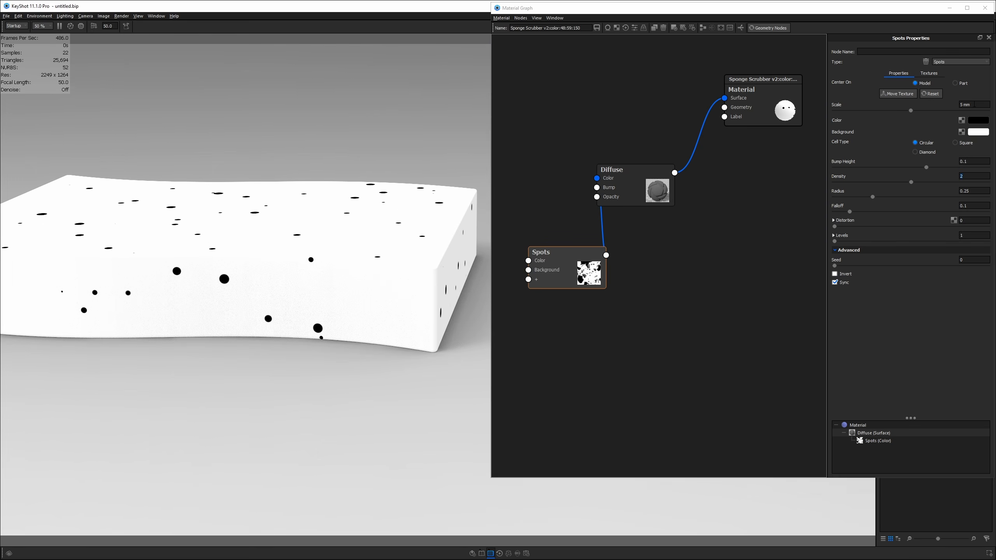
drag(972, 105, 957, 107)
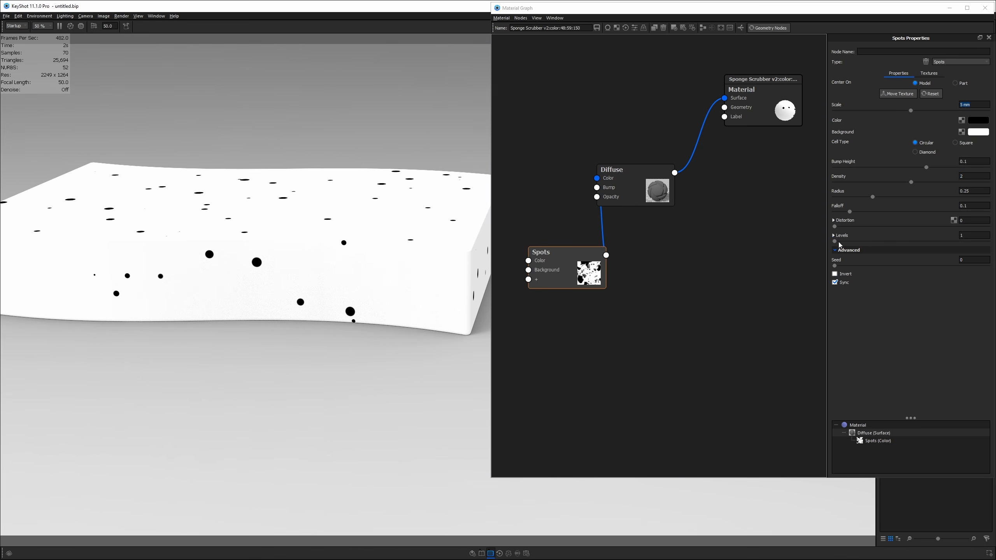
drag(835, 241, 857, 243)
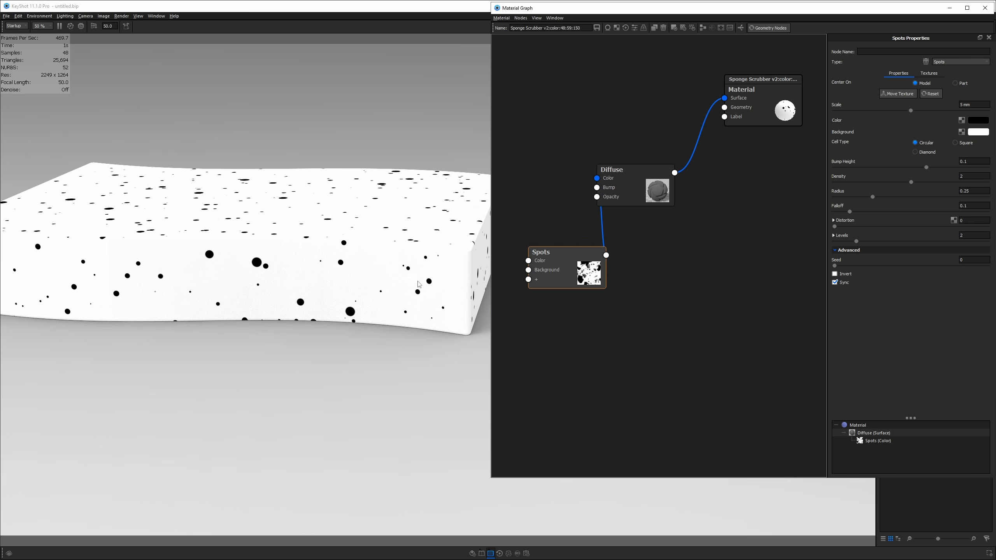
drag(418, 284, 416, 318)
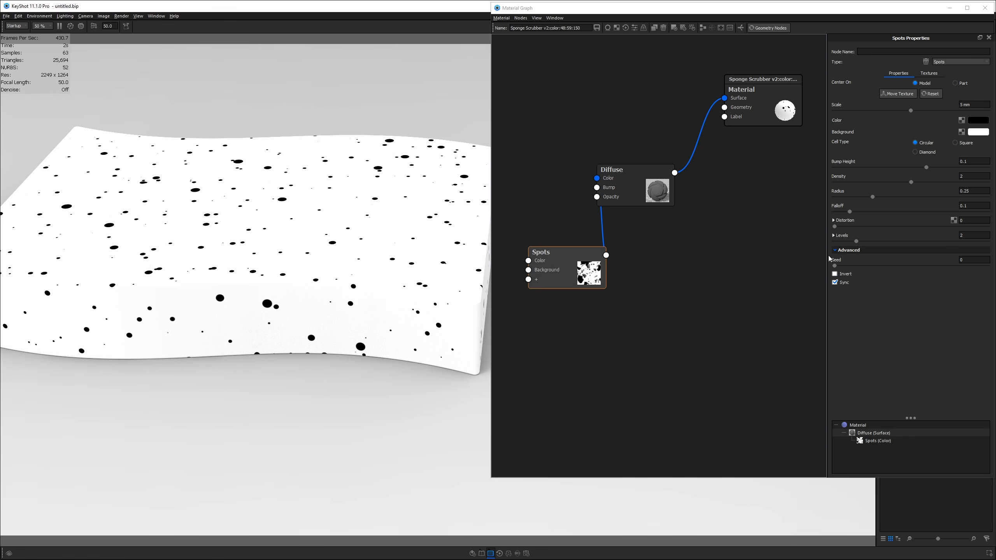
- Expand the Levels settings and set Level Scale to 1.9
click(834, 235)
click(975, 252)
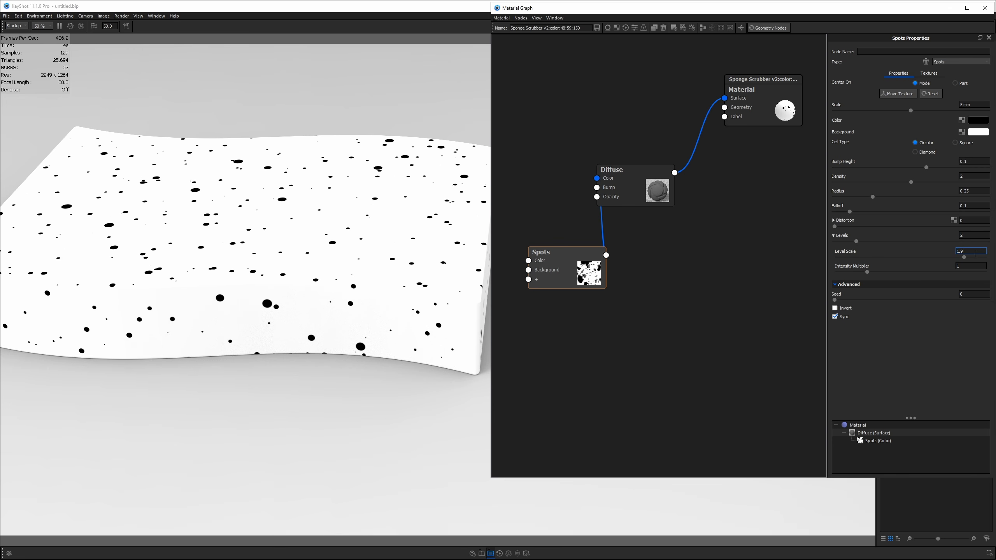
key(Return)
click(970, 251)
key(Return)
scroll(245, 272, up, 5)
middle_drag(247, 272, 300, 297)
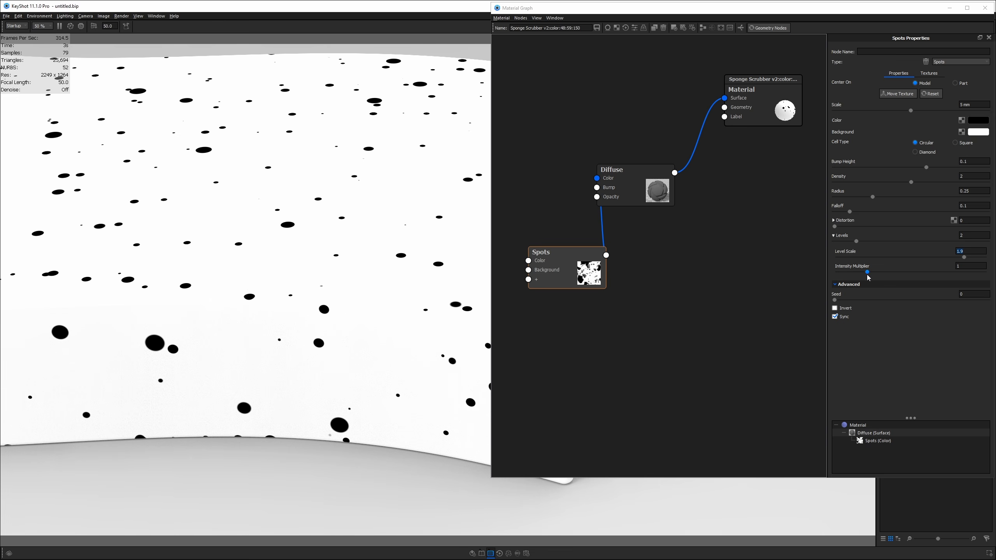
- Test Intensity Multiplier strengths, then set it back to 1
drag(867, 272, 899, 276)
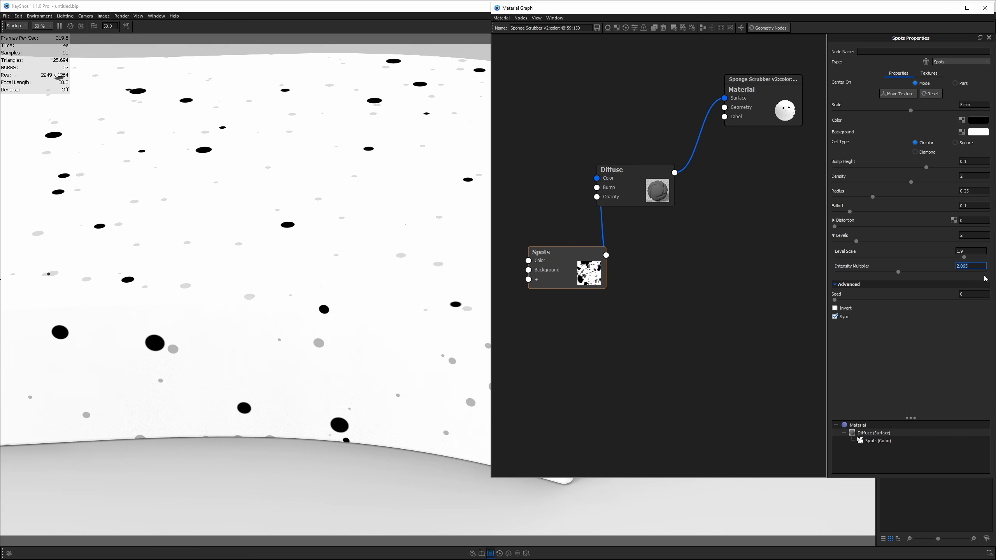
text(1)
key(Return)
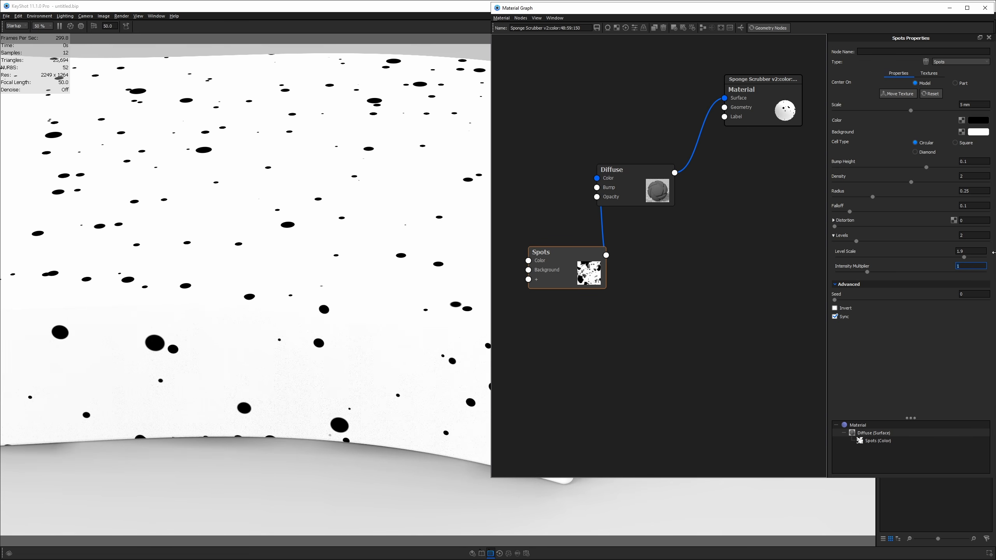
- Set the Spots Levels to 3 and Level Scale to 1.4
click(967, 235)
scroll(402, 306, down, 3)
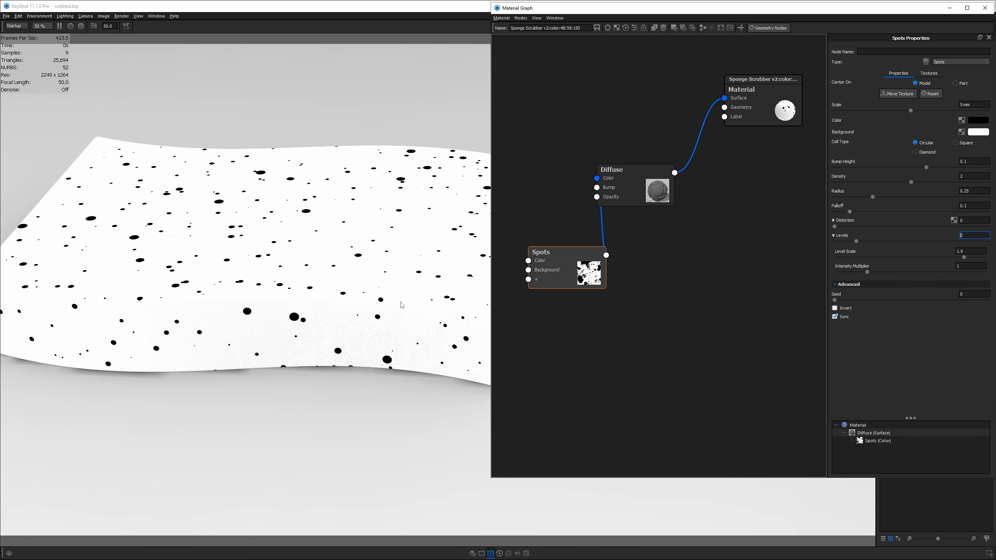
text(3)
key(Return)
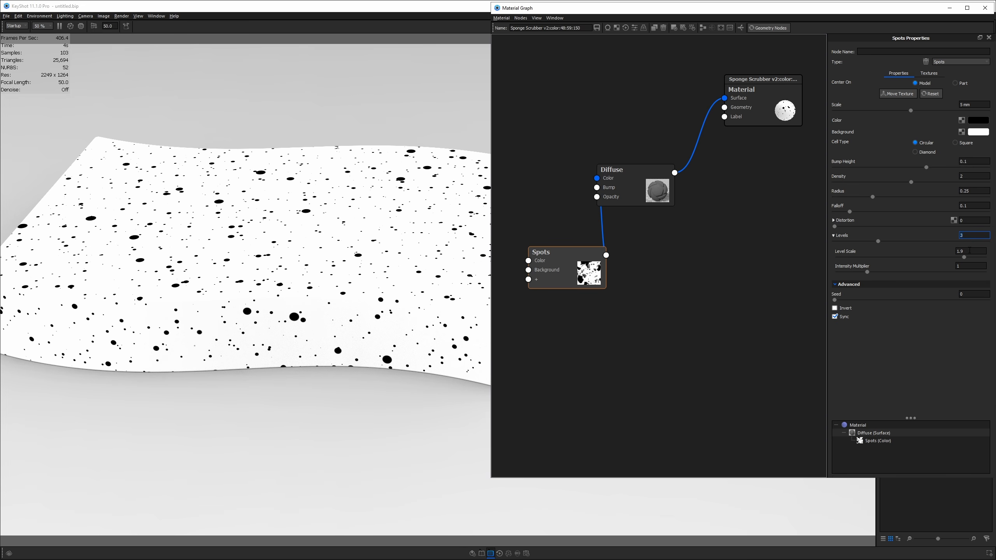
click(966, 251)
text(1.4)
key(Return)
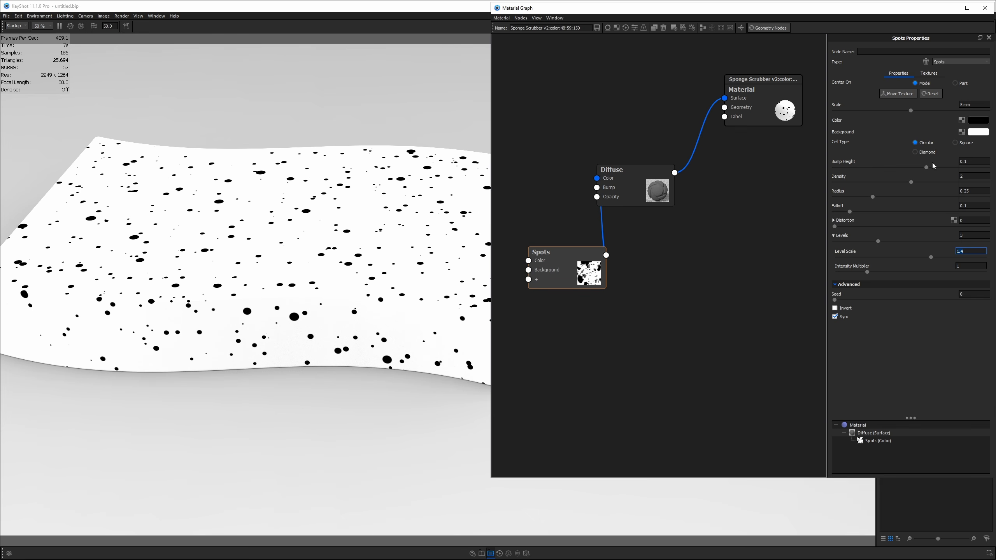
- Set Spots Density to 3 and Distortion to 0.5
click(977, 176)
text(3)
key(Return)
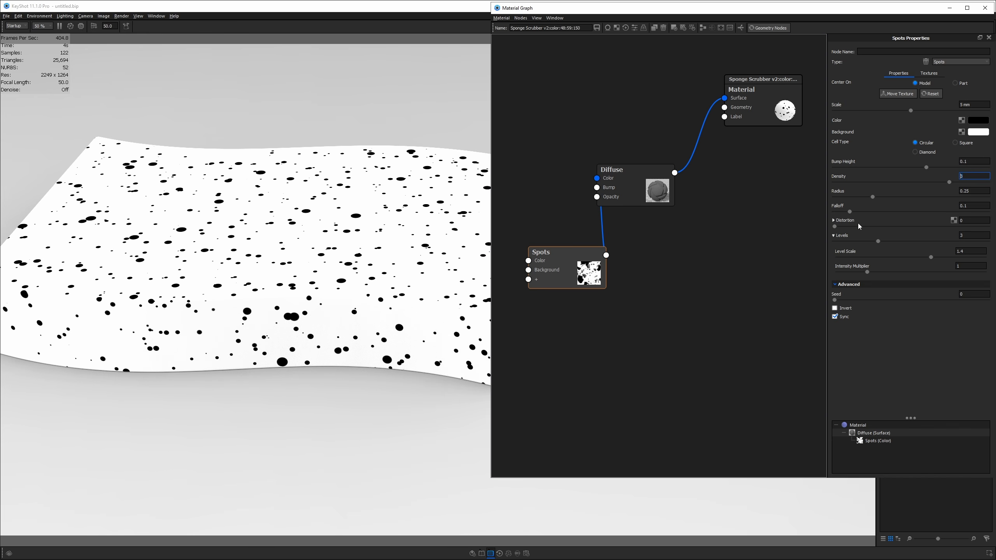
drag(966, 221, 927, 223)
text(.5)
key(Return)
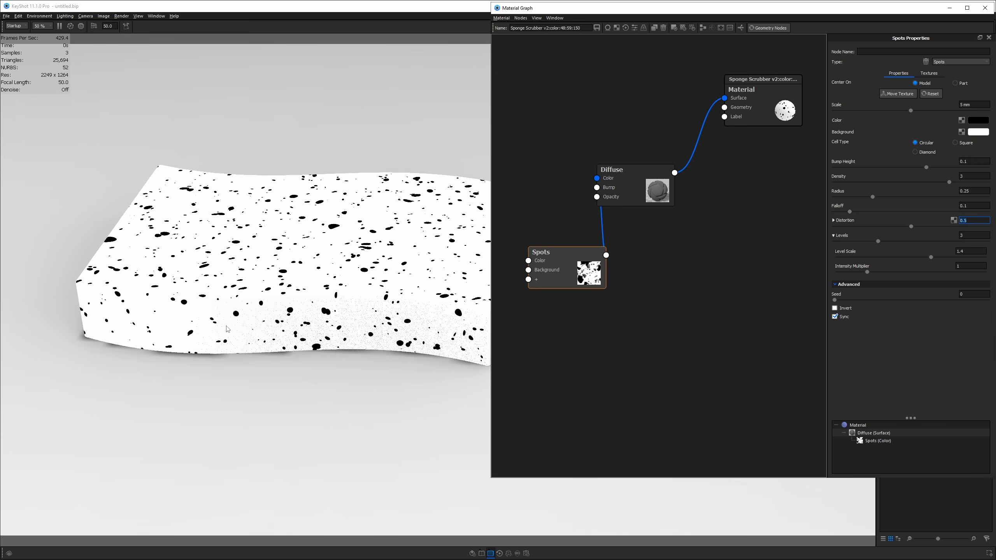
mouse_move(228, 329)
mouse_down()
mouse_move(422, 289)
mouse_move(396, 293)
mouse_move(267, 186)
mouse_move(290, 211)
mouse_up()
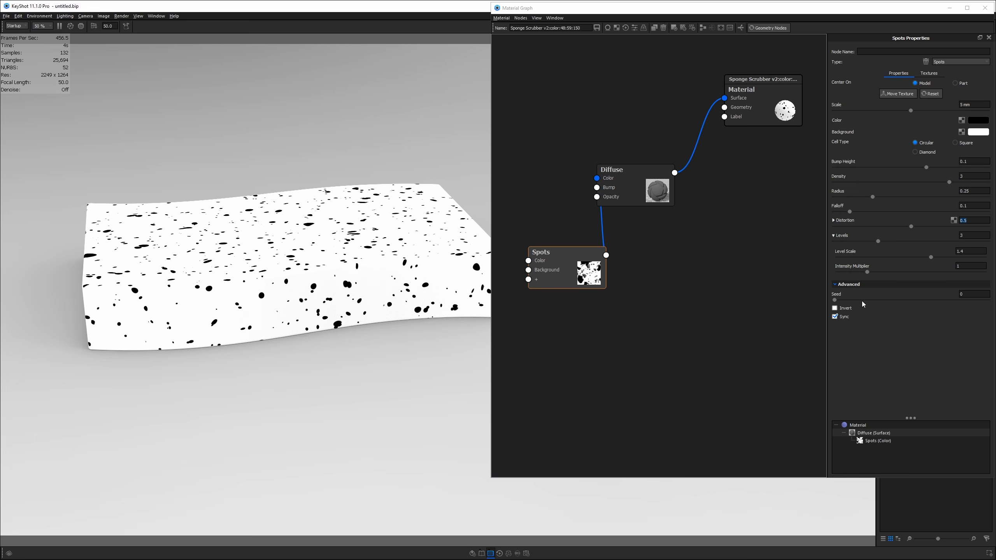
- Try a different Seed, return it to 0, and shift the spot texture down
click(835, 300)
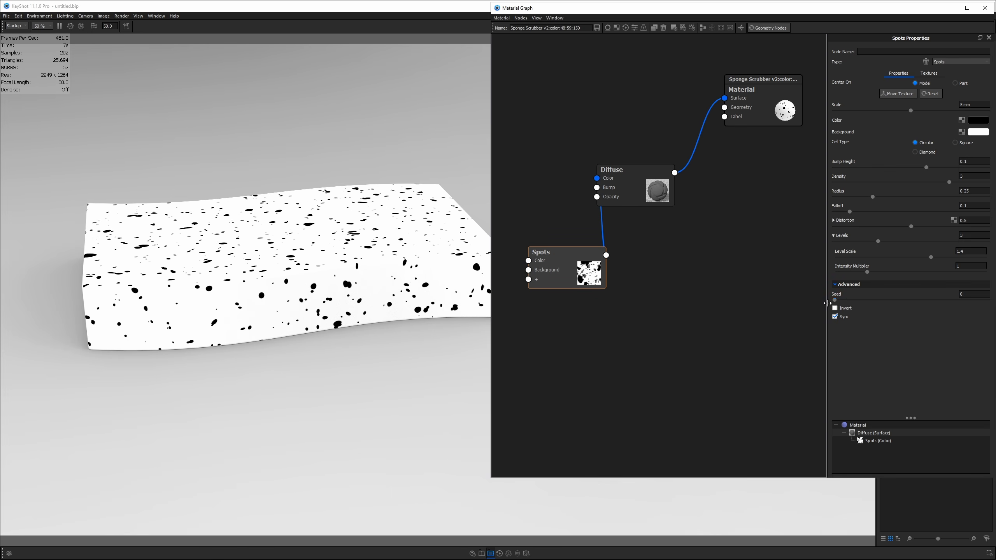
drag(834, 305, 849, 305)
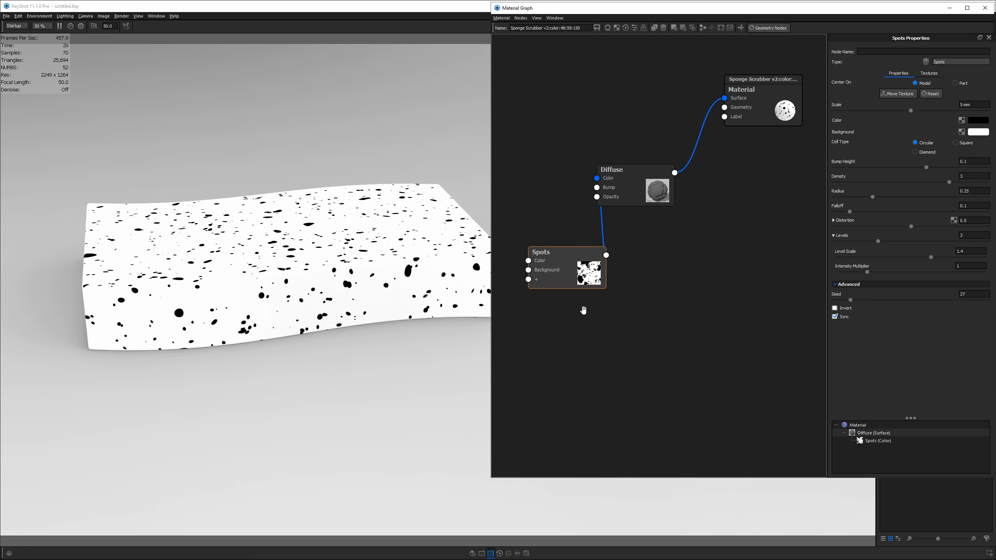
drag(850, 300, 820, 301)
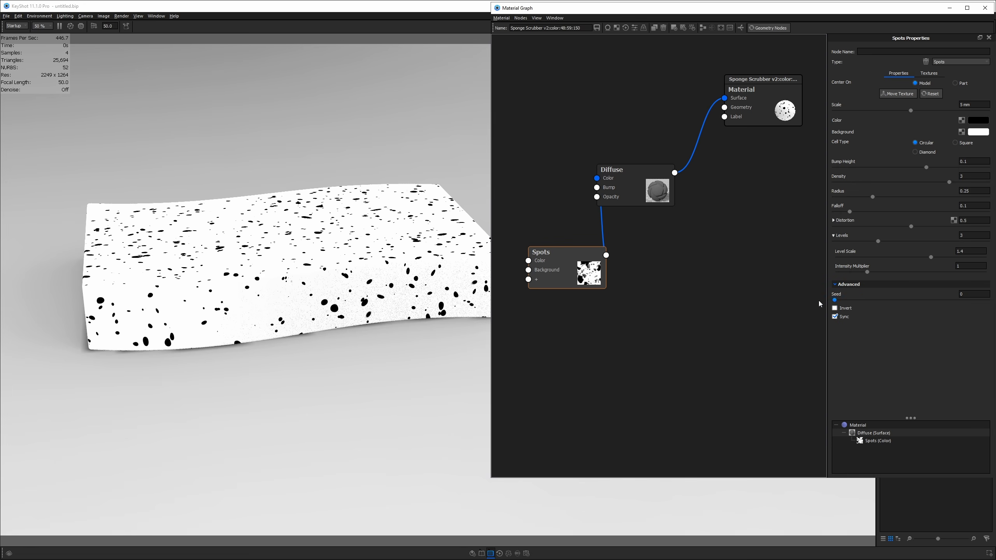
click(884, 95)
mouse_move(277, 194)
mouse_down()
mouse_move(278, 229)
mouse_move(269, 200)
mouse_up()
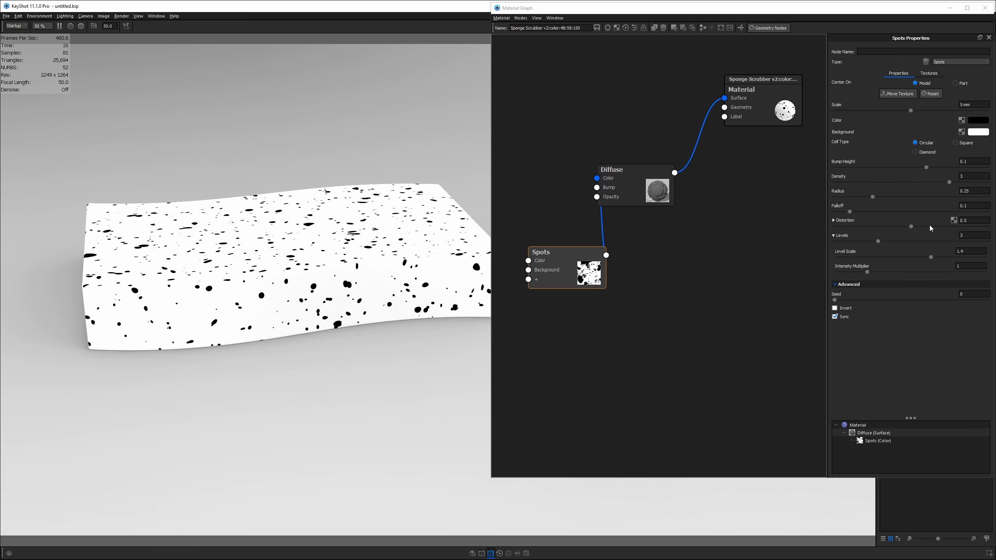
- Set Distortion to 0.75 and Density to 4
click(977, 221)
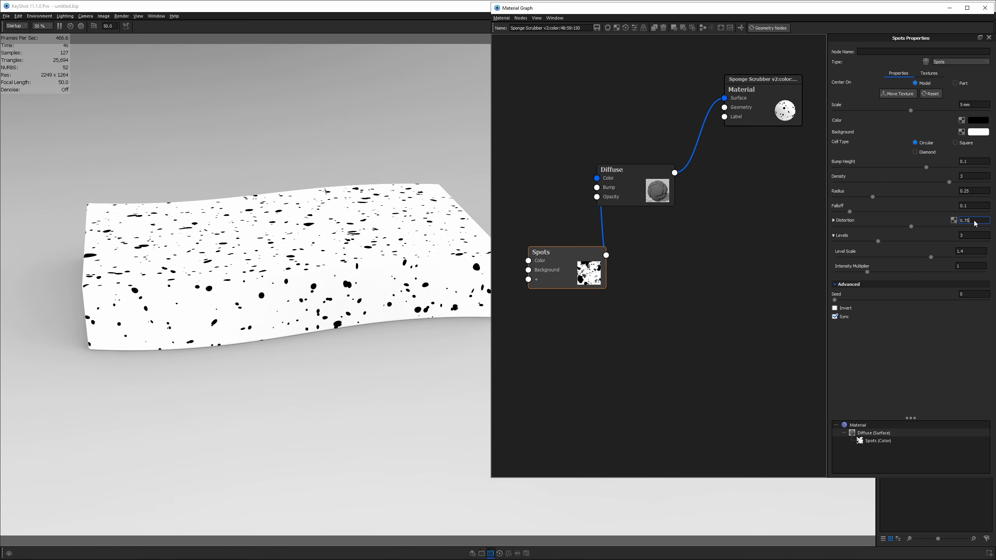
text(0.75)
key(Return)
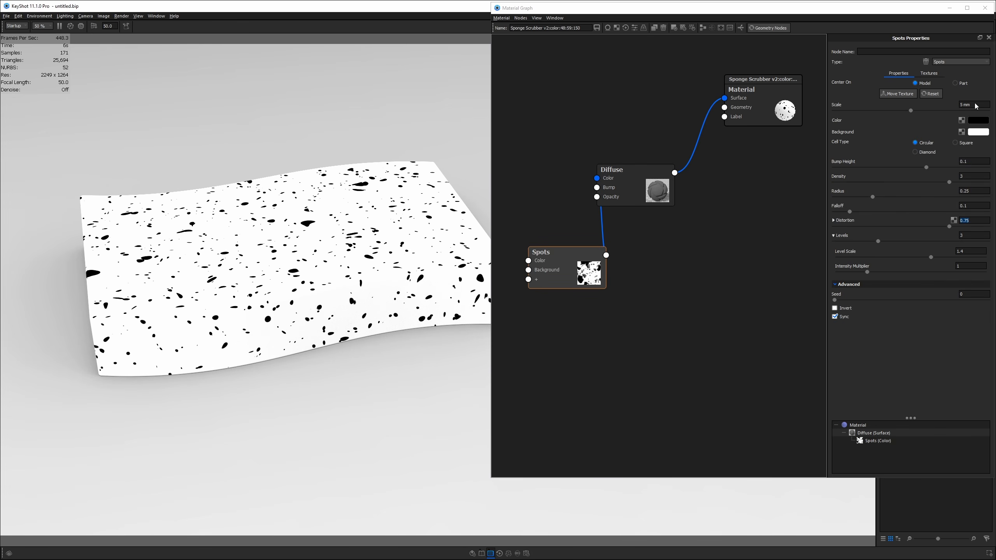
click(975, 178)
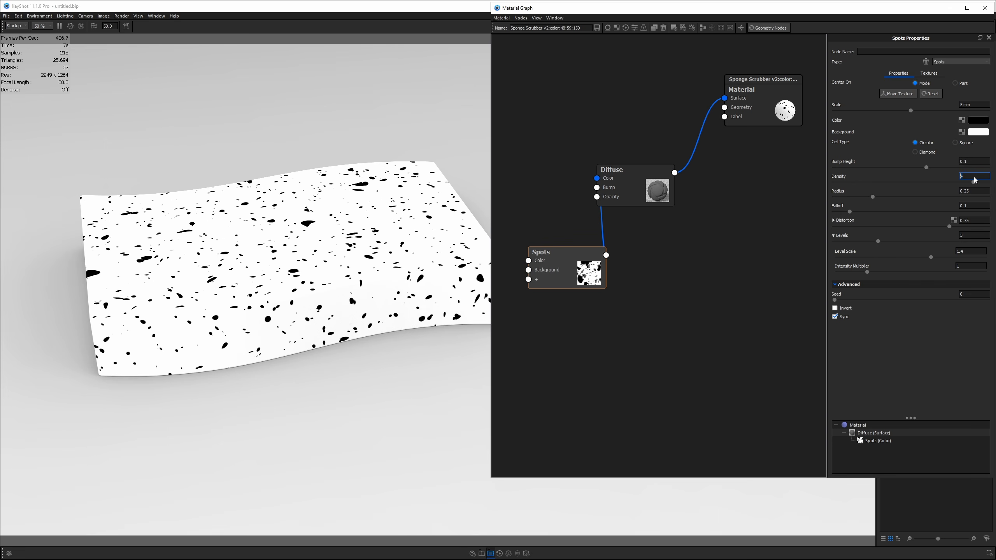
text(4)
key(Return)
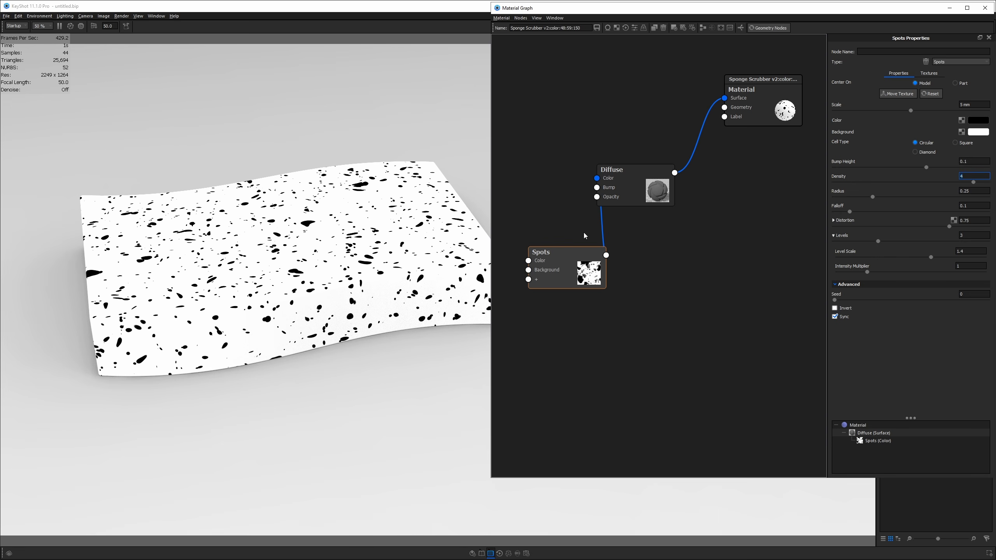
- Tidy the Spots and Diffuse node layout in the graph
drag(571, 269, 560, 268)
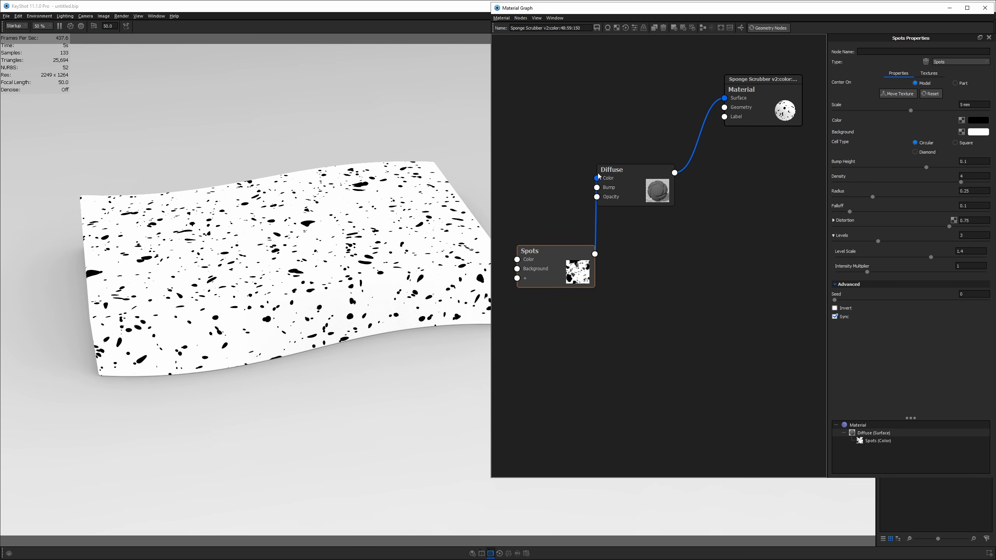
drag(644, 187, 682, 197)
drag(555, 264, 554, 258)
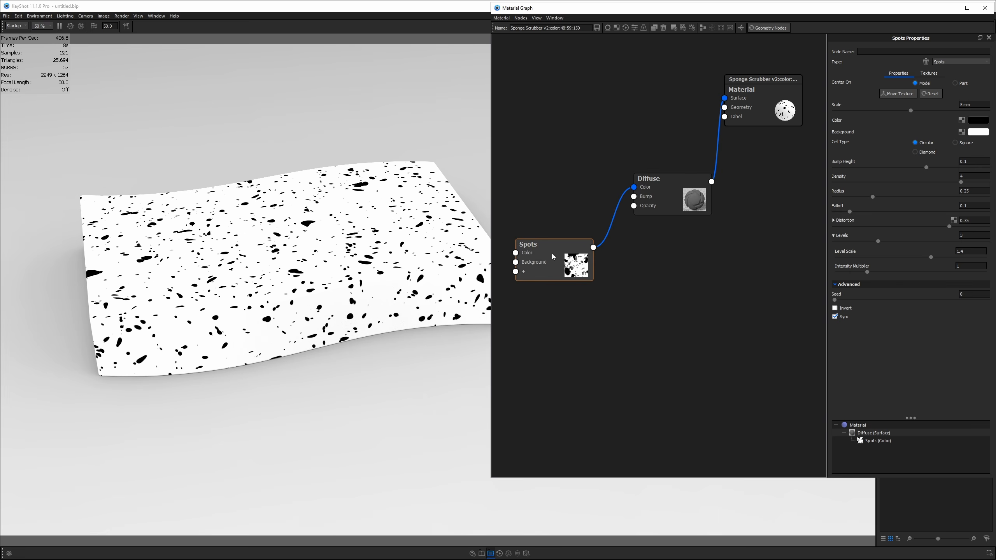
- Add a Displace node fed by Spots into Material Geometry, unplugging Spots from Diffuse Color
right_click(642, 302)
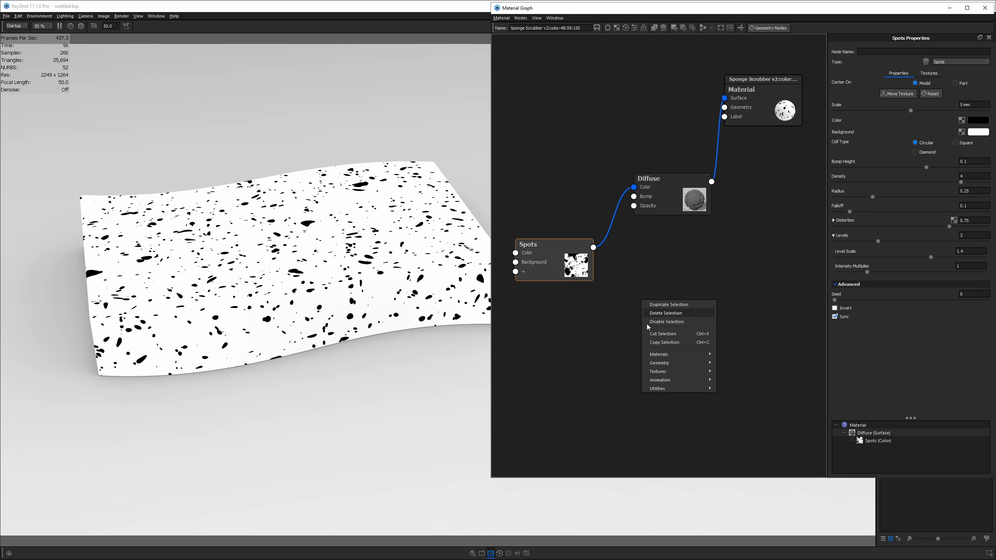
mouse_move(667, 364)
click(733, 372)
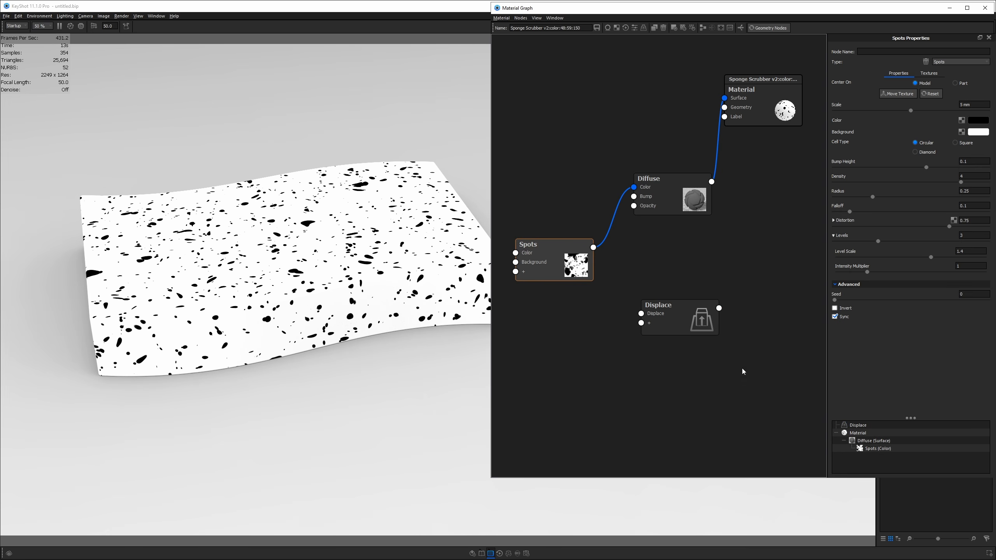
drag(719, 308, 726, 108)
drag(693, 321, 699, 284)
drag(594, 247, 647, 278)
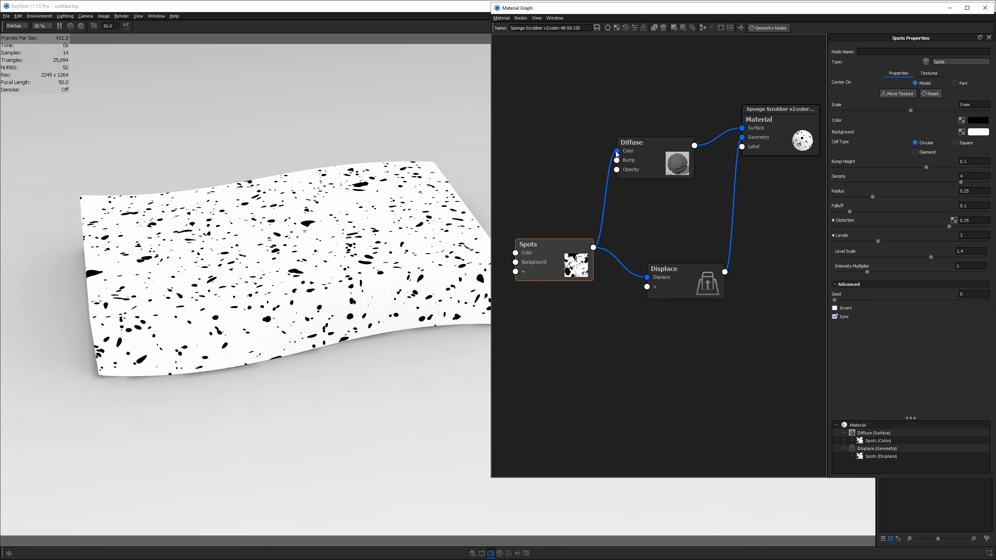
drag(617, 151, 634, 188)
click(670, 284)
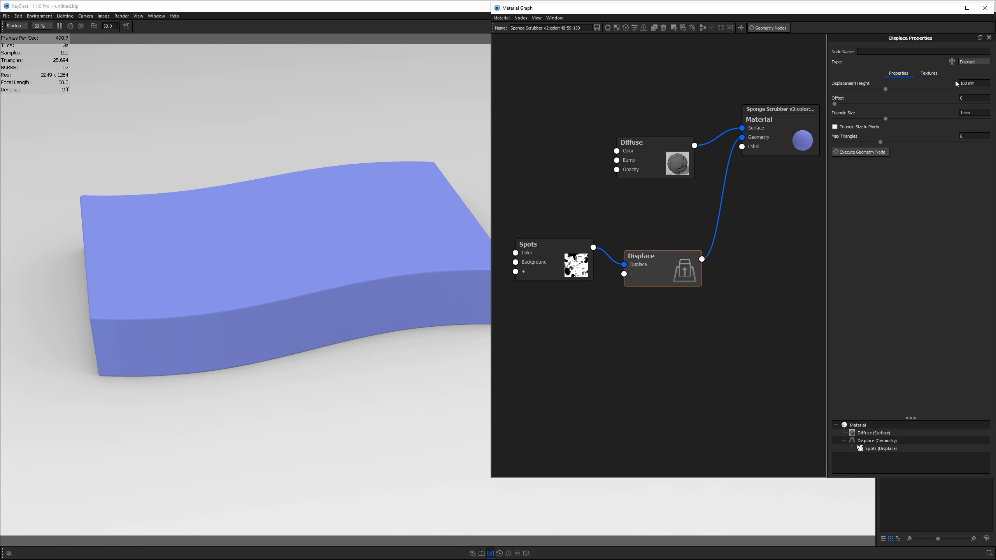
- Set Displacement Height to 1 mm and execute the geometry node
drag(981, 83, 957, 84)
text(1)
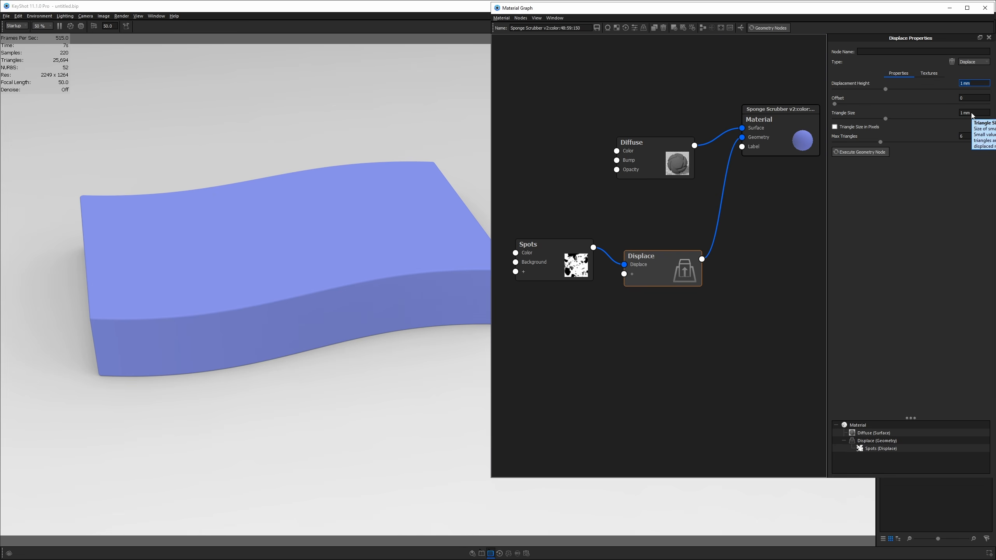
click(863, 152)
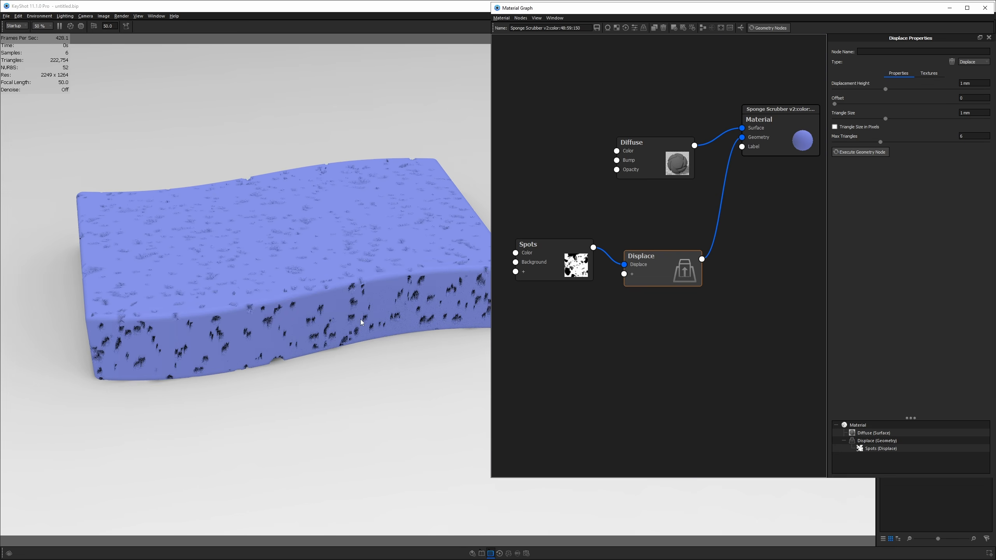
drag(361, 323, 396, 371)
click(549, 262)
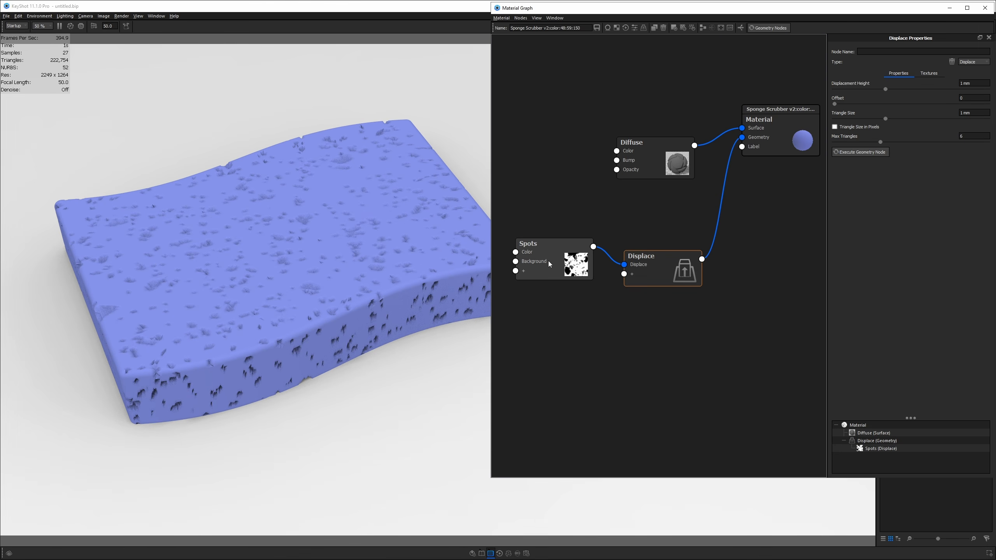
click(548, 260)
key(c)
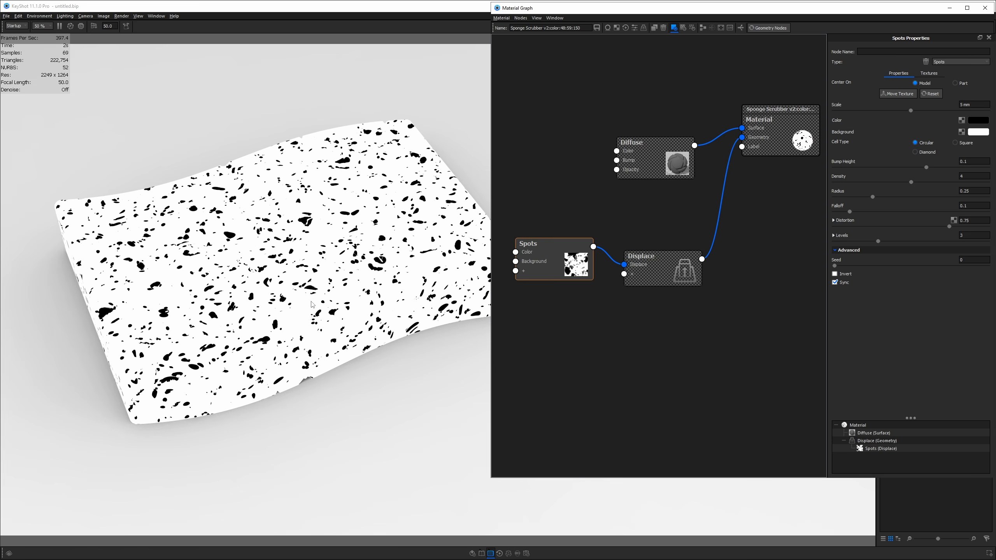
key(c)
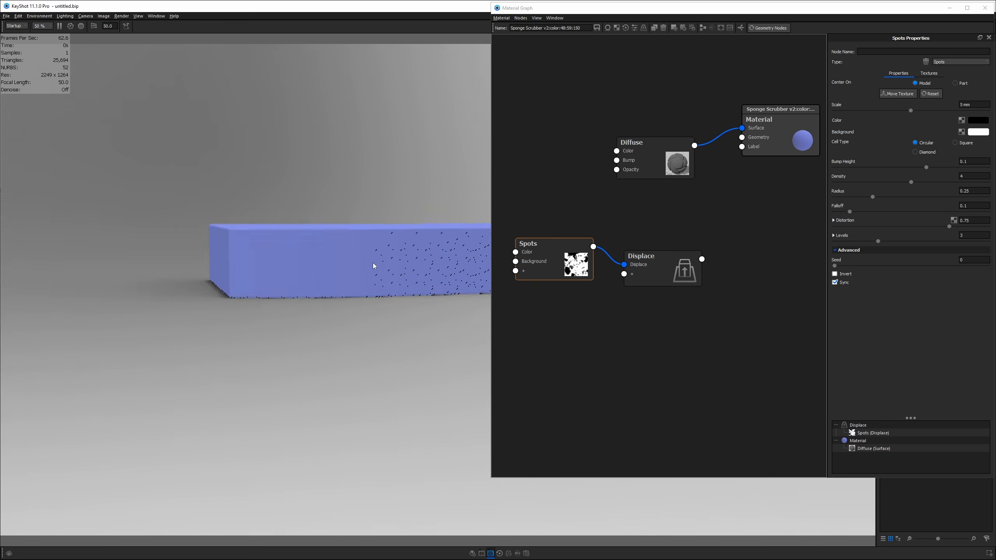
scroll(373, 263, up, 5)
middle_drag(49, 184, 183, 227)
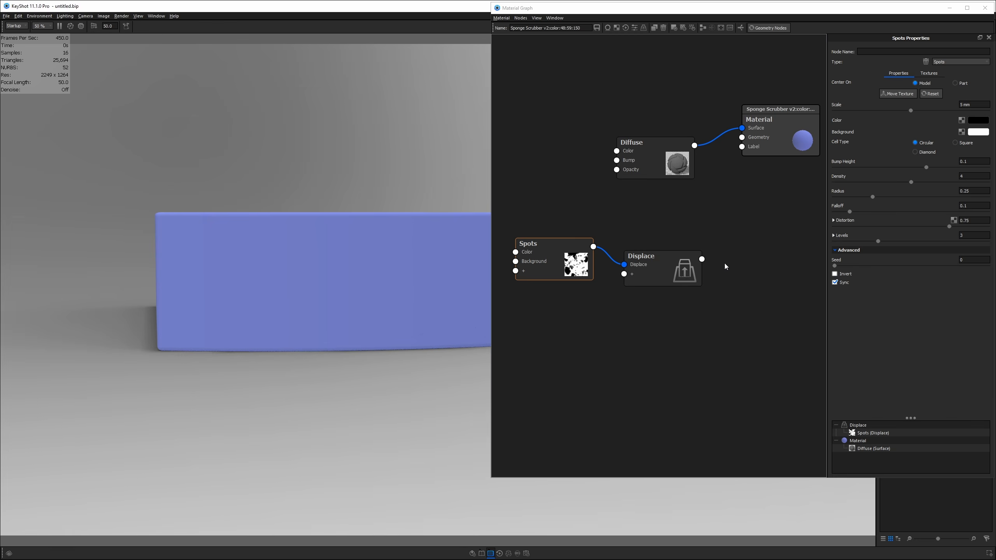
drag(706, 260, 743, 137)
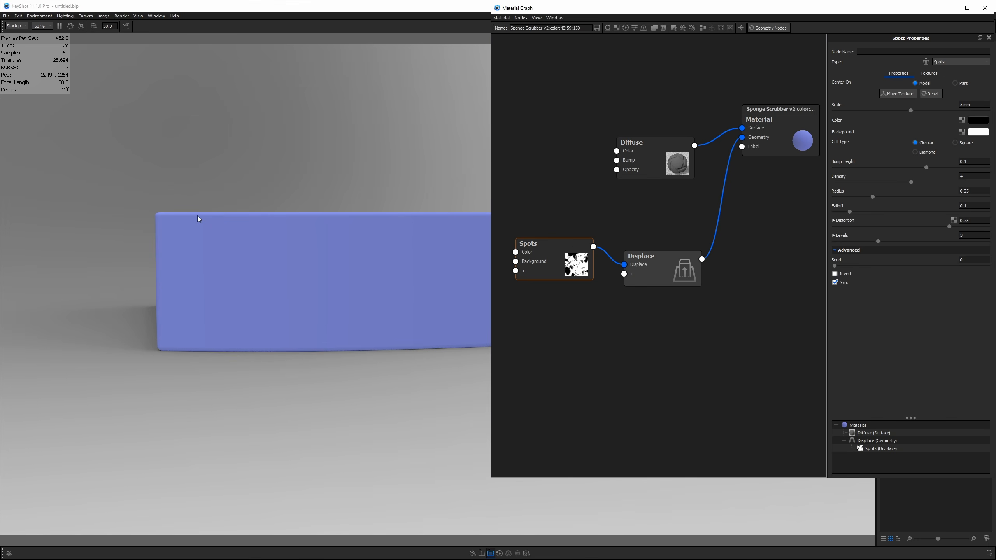
click(773, 30)
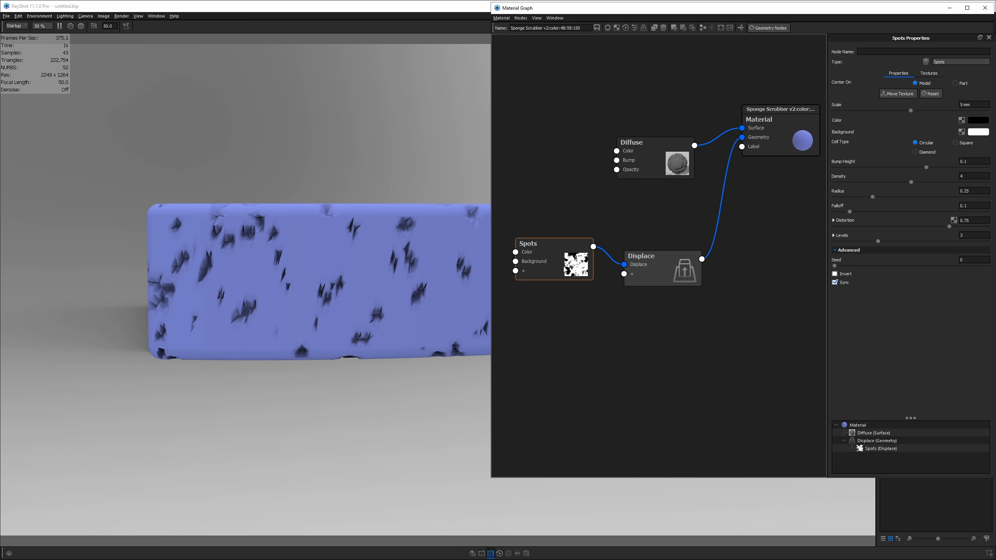
key(c)
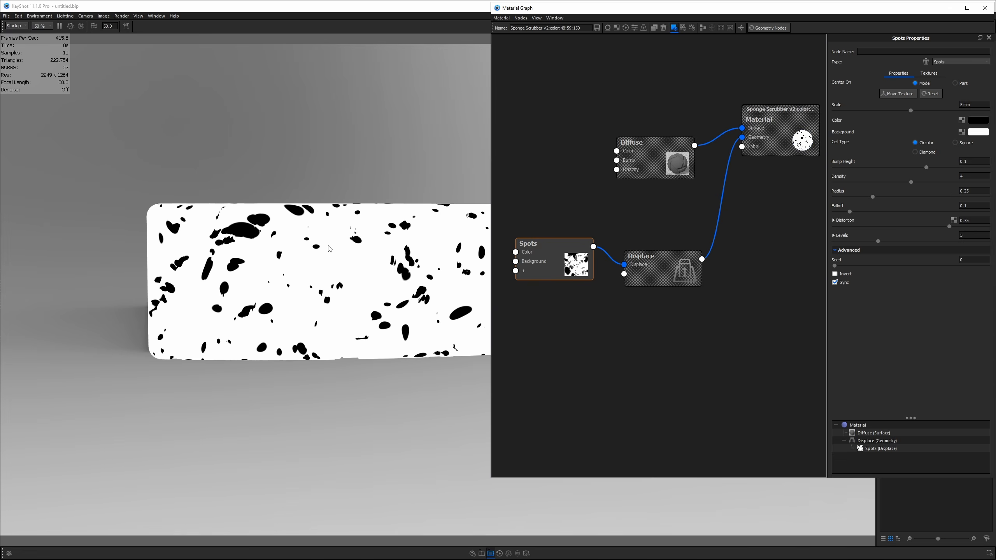
drag(302, 216, 272, 250)
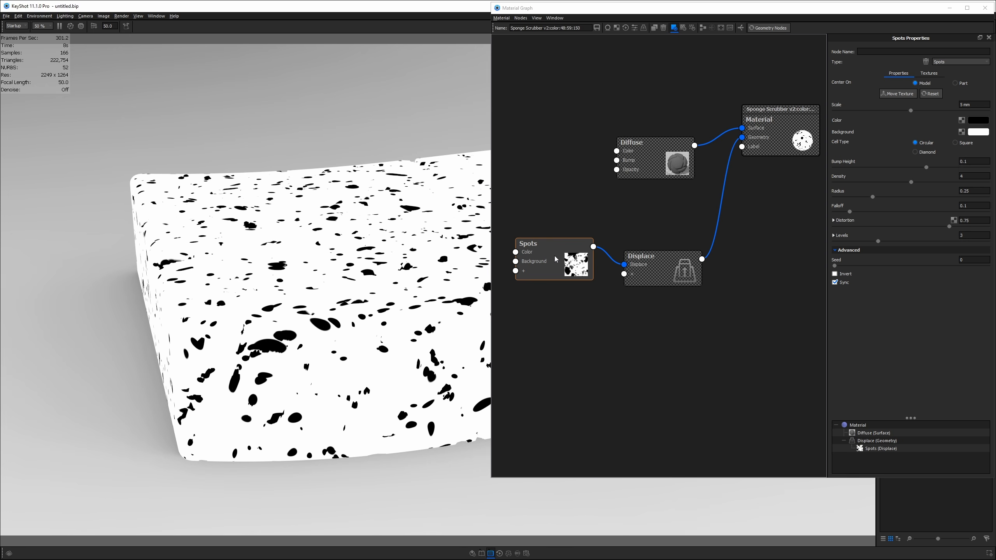
drag(357, 278, 346, 244)
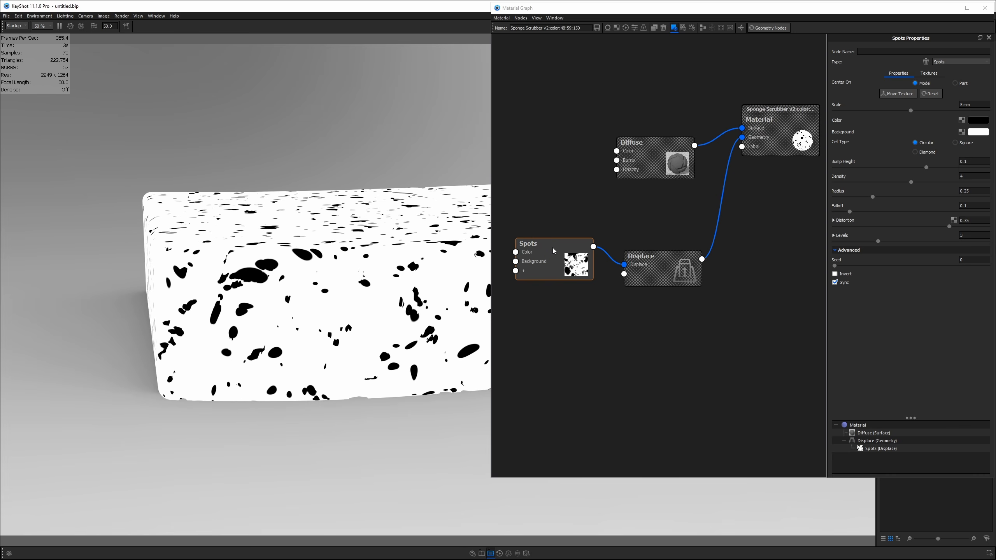
key(c)
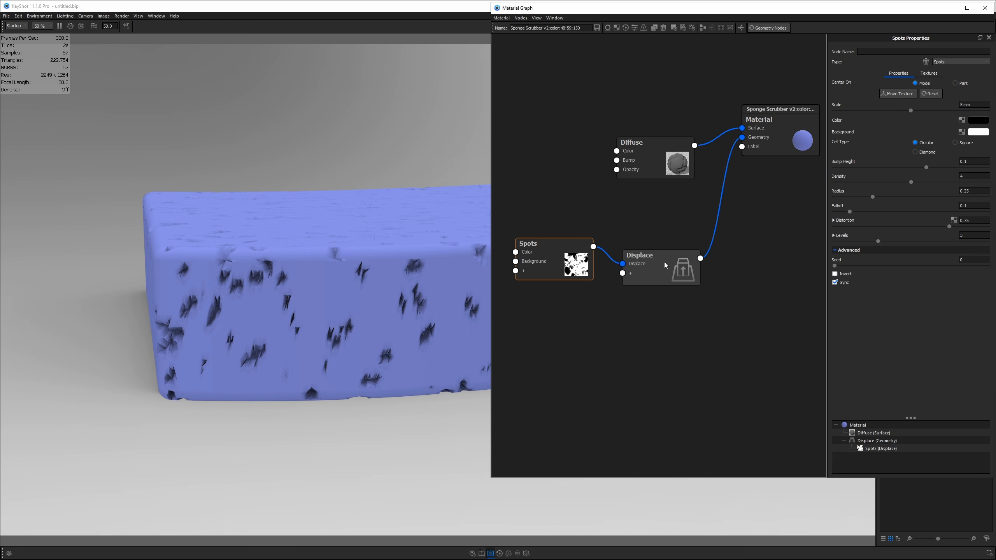
- Change the Displace node's Displacement Height from 1 mm to -1 mm
click(665, 262)
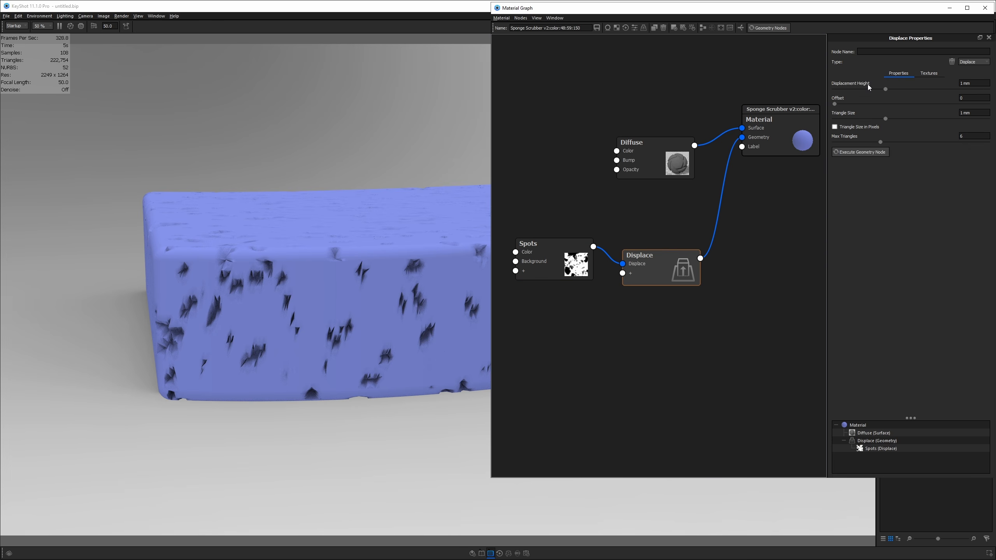
click(972, 85)
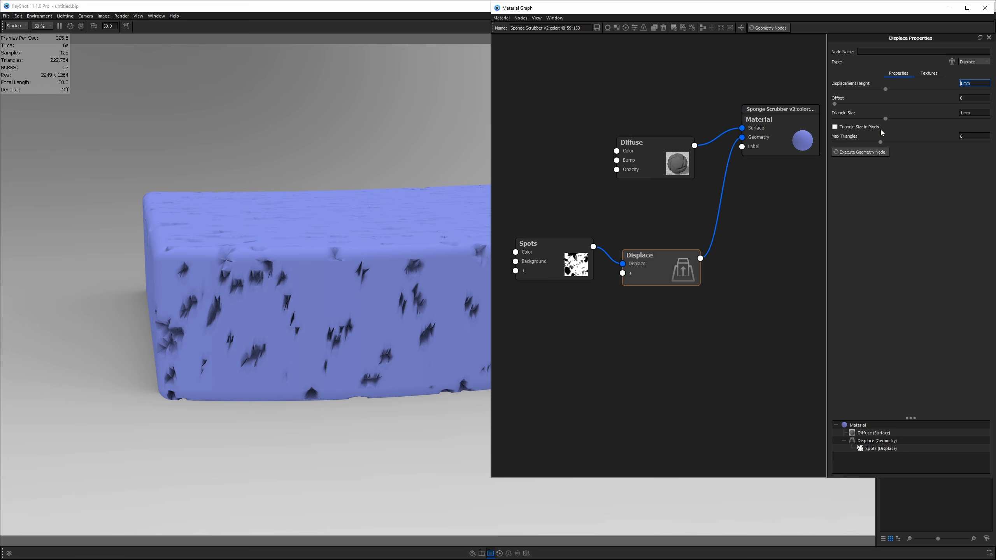
click(977, 85)
key(Left)
key(Left)
text(-)
drag(445, 347, 315, 413)
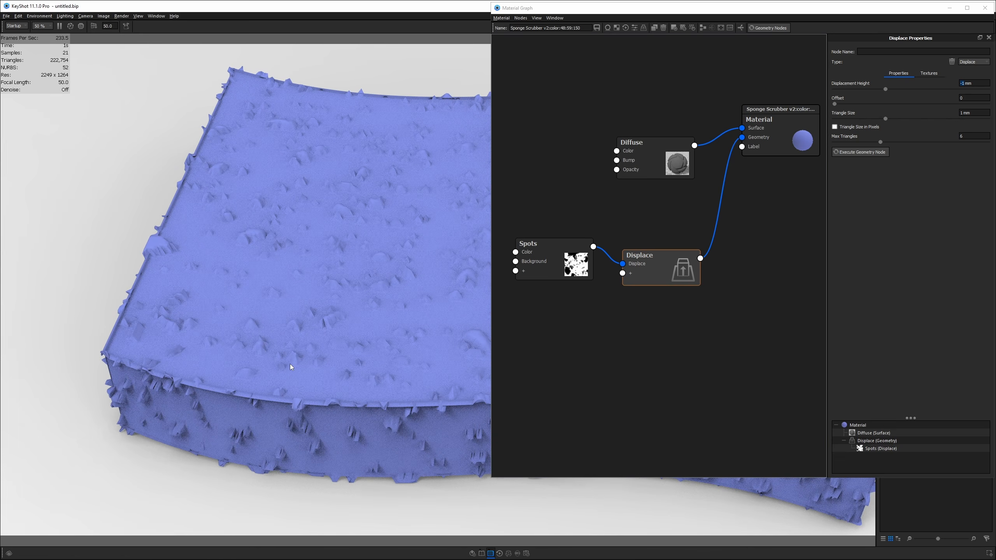
drag(281, 369, 286, 307)
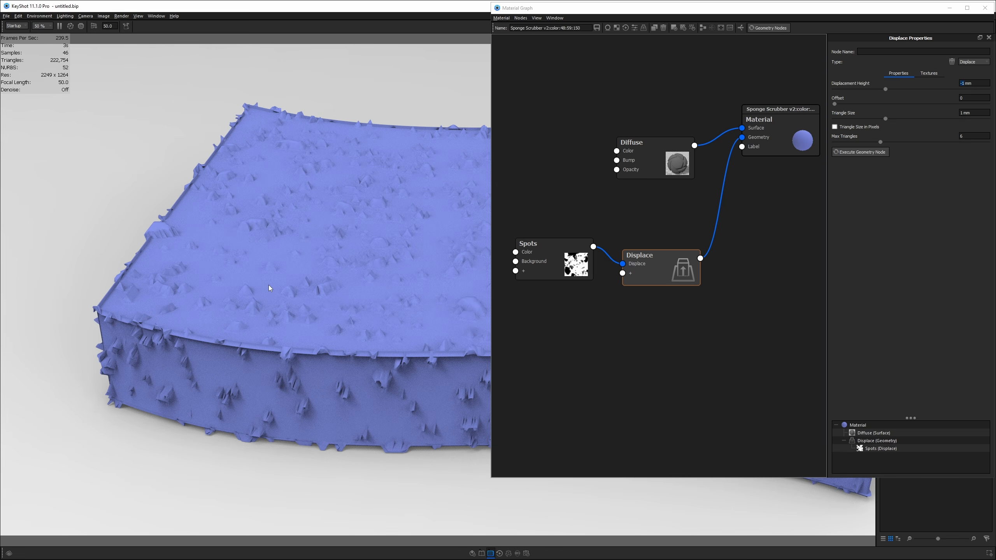
click(548, 265)
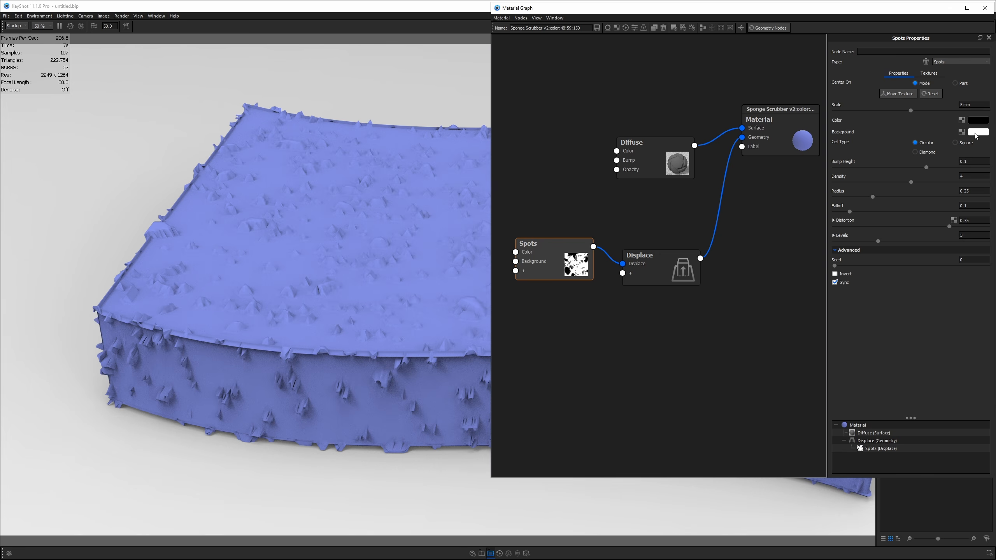
- Set the Spots Color to white and Background to black
drag(668, 262, 691, 239)
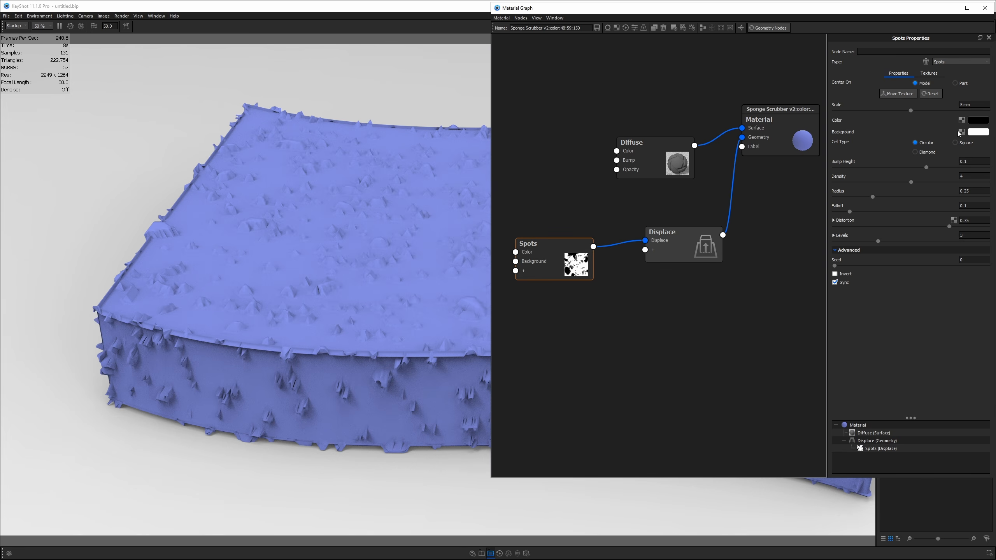
click(974, 121)
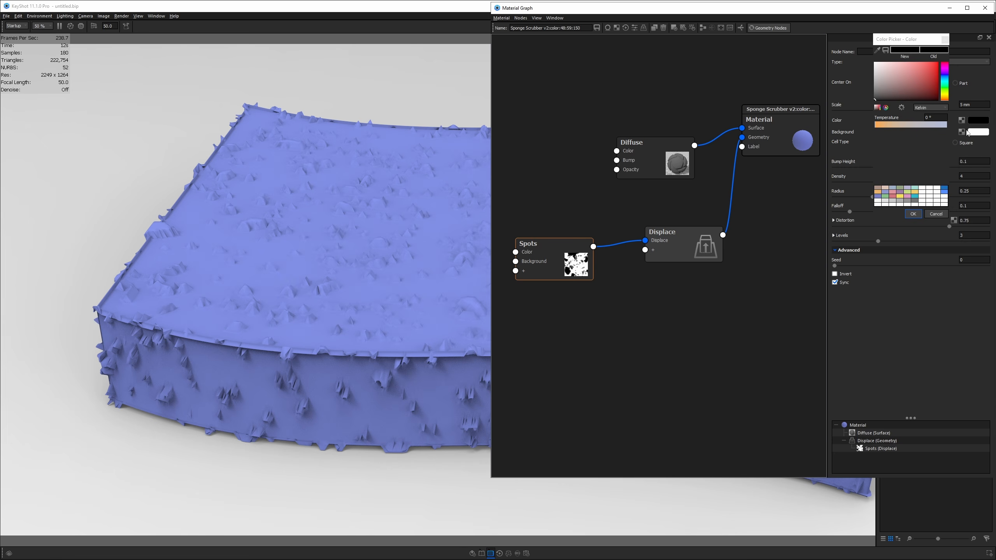
drag(871, 101, 860, 60)
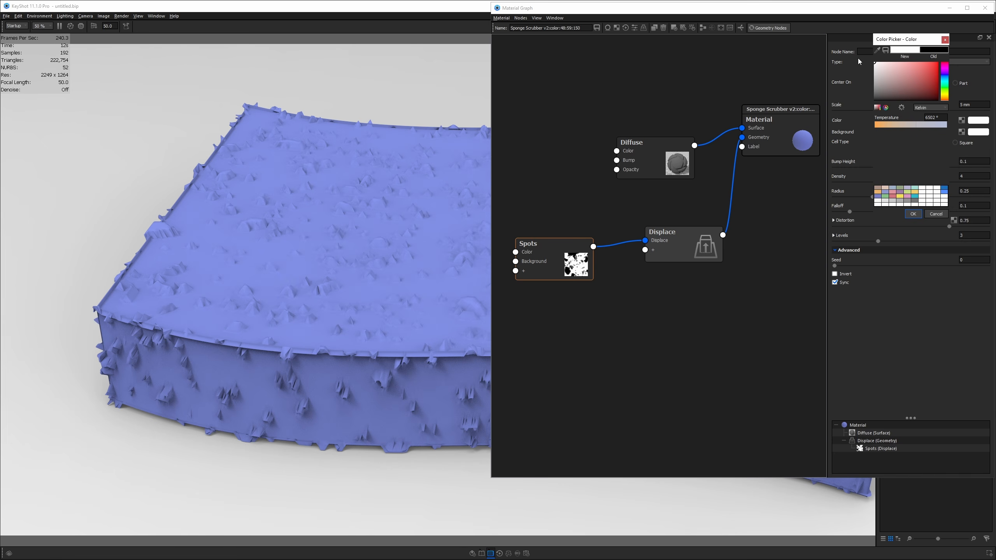
click(912, 215)
click(978, 132)
click(855, 119)
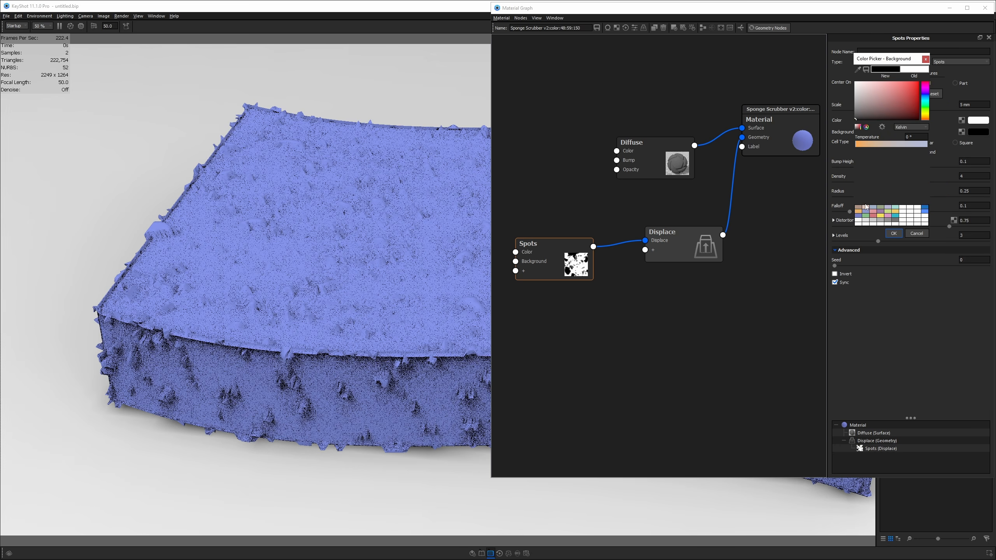
click(893, 233)
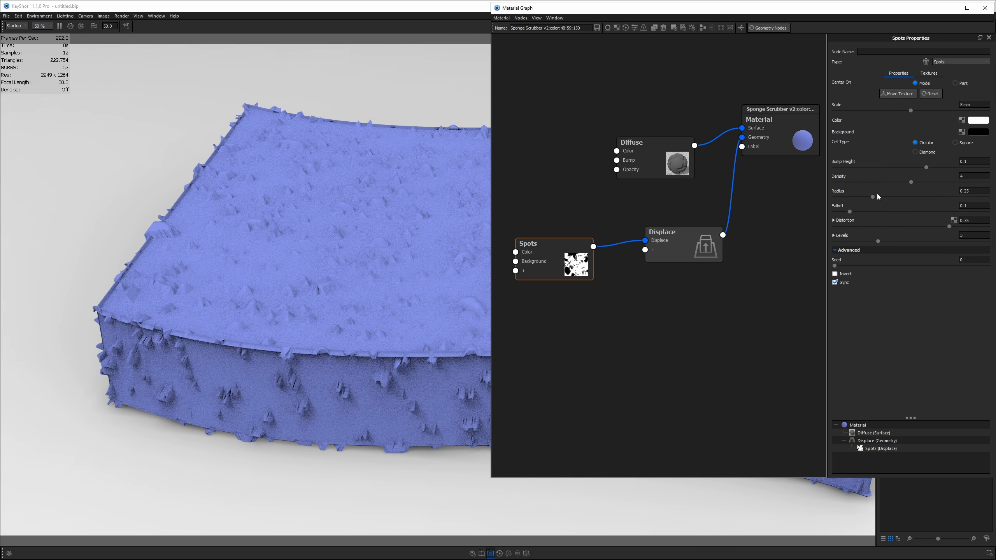
- Reconnect Displace to Material Geometry and re-run Geometry Nodes
click(765, 30)
drag(464, 317, 476, 313)
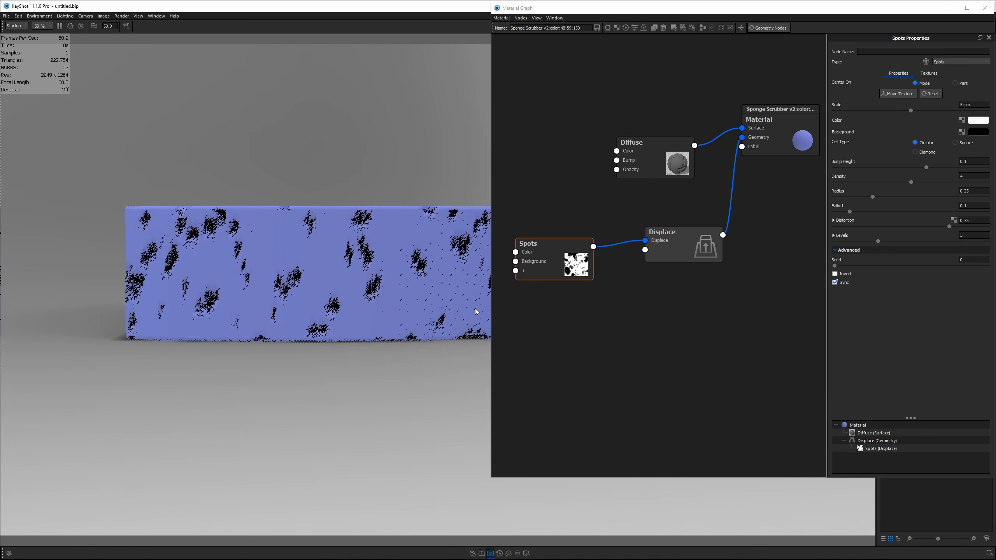
drag(743, 139, 733, 169)
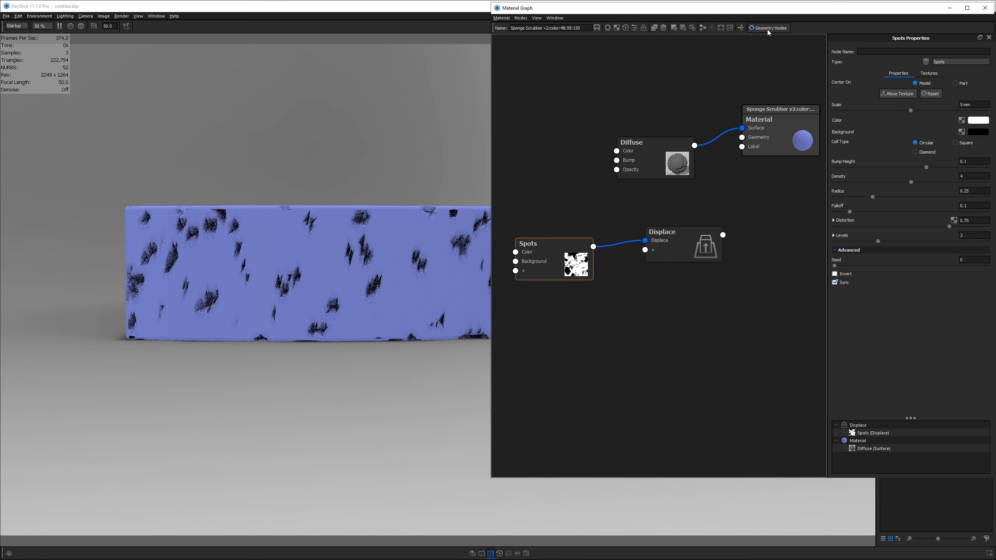
drag(723, 235, 750, 139)
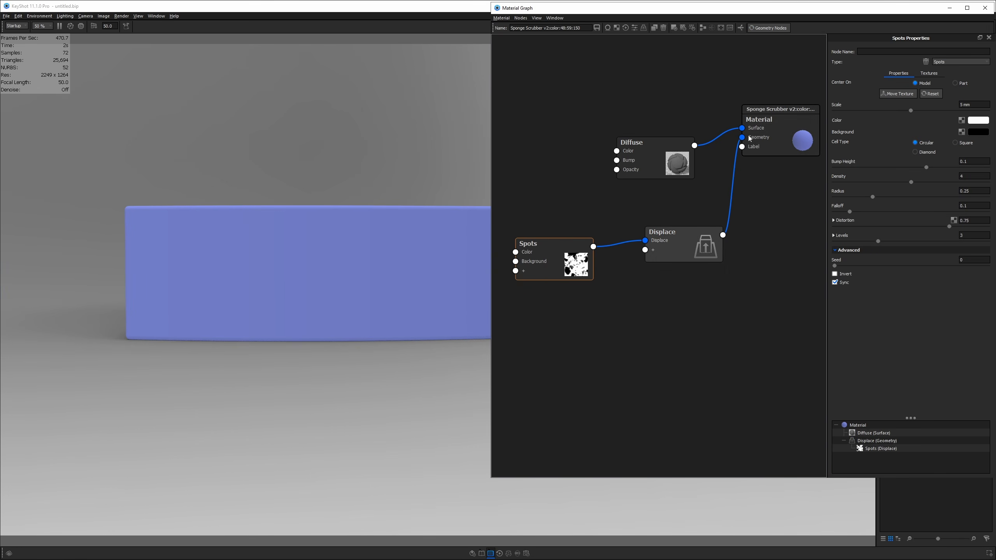
click(759, 28)
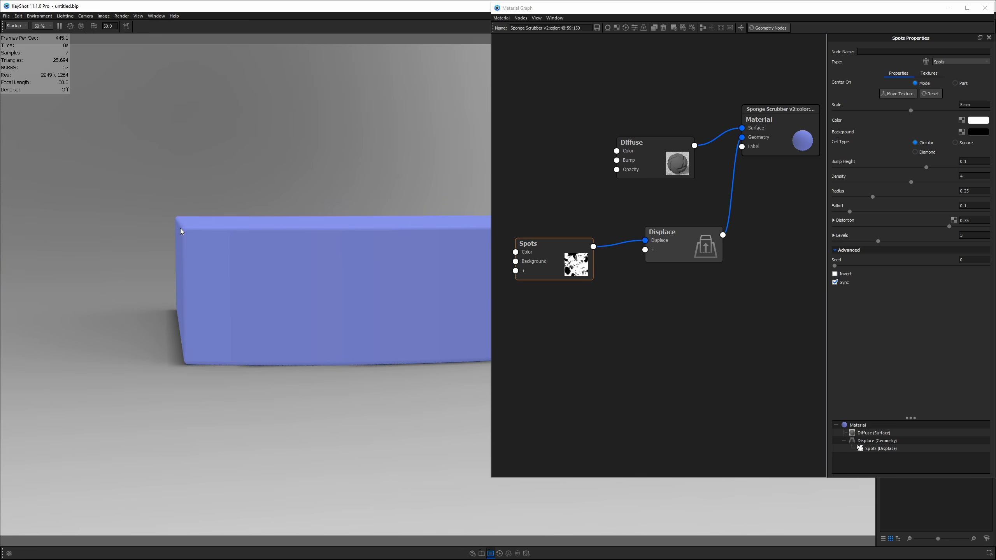
click(771, 30)
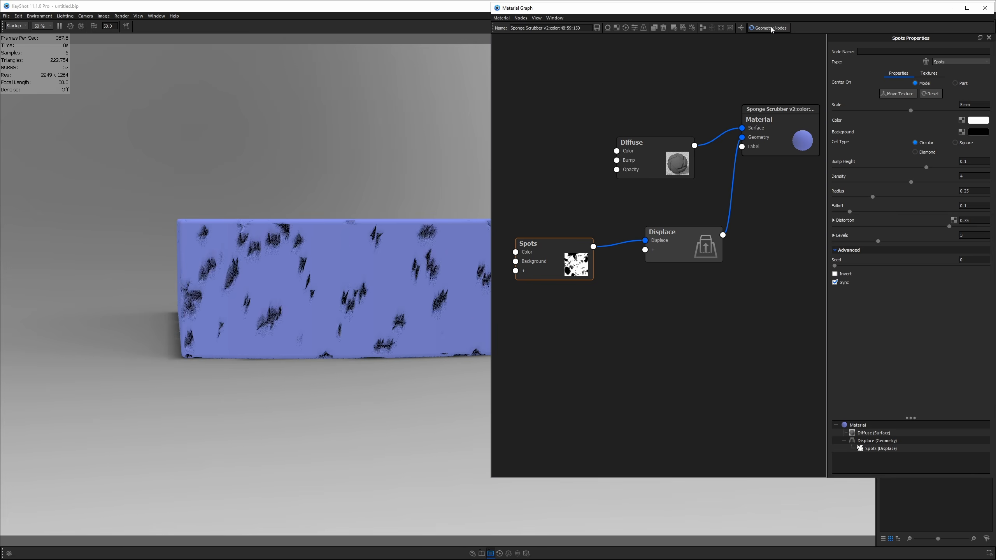
- Unplug the Diffuse node from Surface to view the sponge mesh
drag(356, 251, 371, 345)
drag(408, 303, 285, 334)
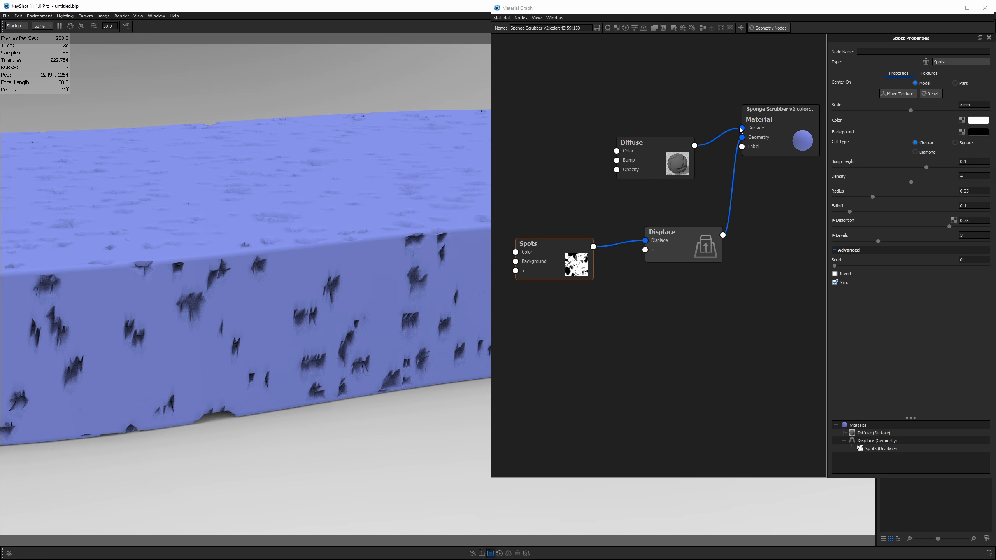
drag(741, 129, 730, 105)
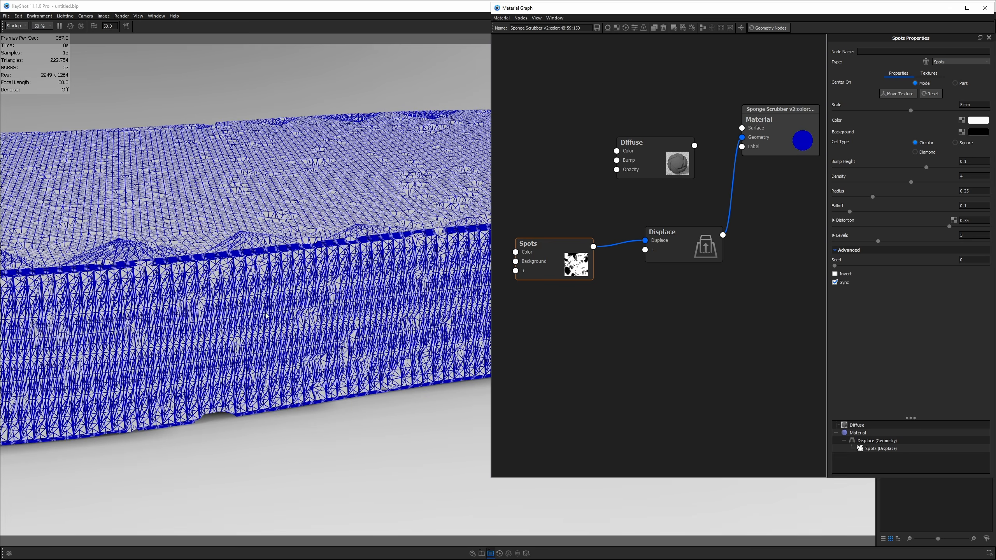
- Reconnect the Diffuse node's output to the Material Surface input
scroll(299, 292, up, 5)
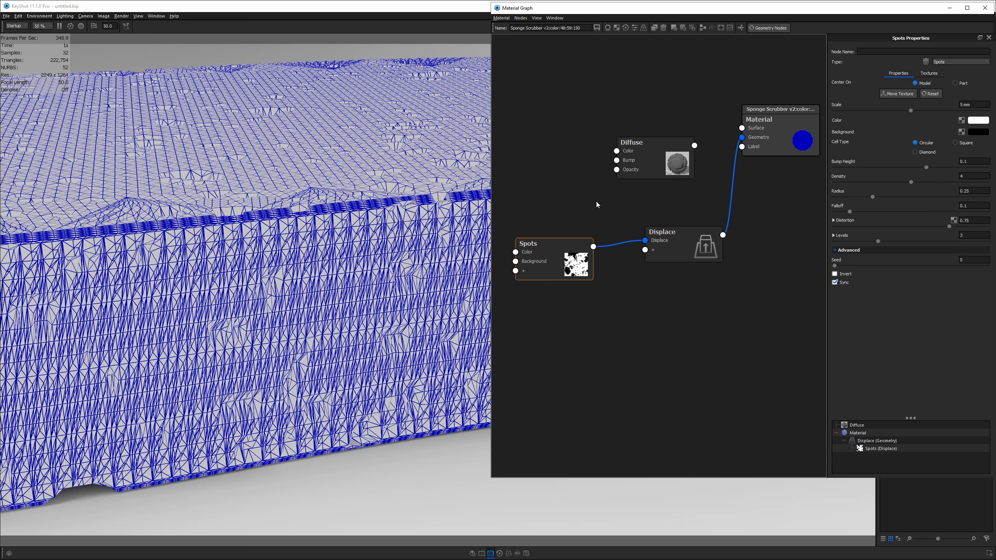
drag(695, 145, 742, 128)
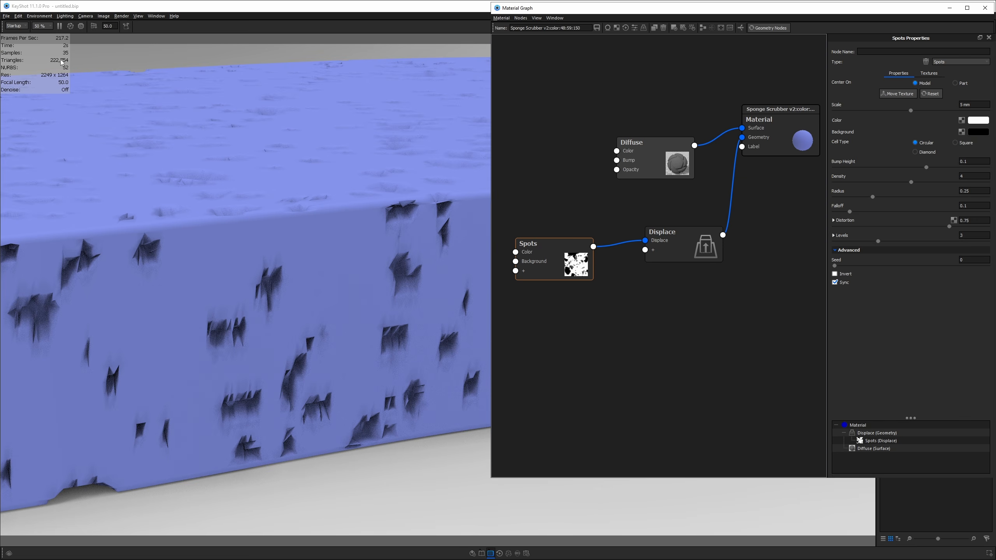
click(646, 159)
- Set the Displace Triangle Size to 0.1 mm and rerun the geometry node
click(667, 250)
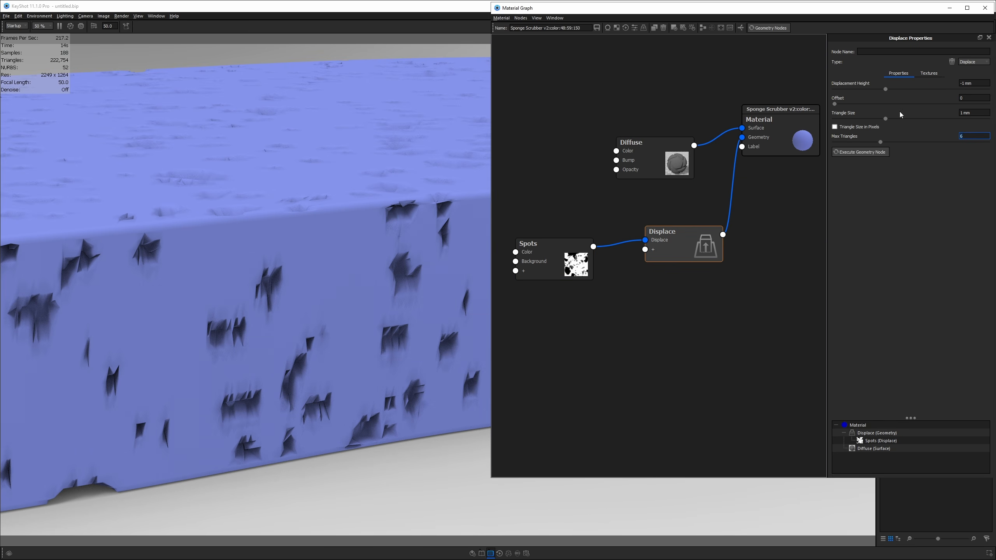
click(976, 113)
text(.5)
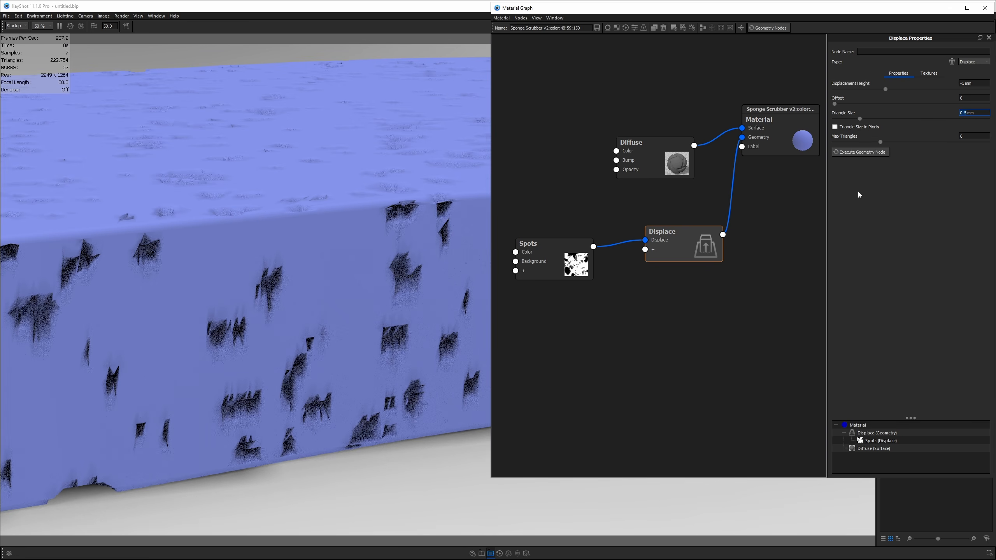
click(861, 152)
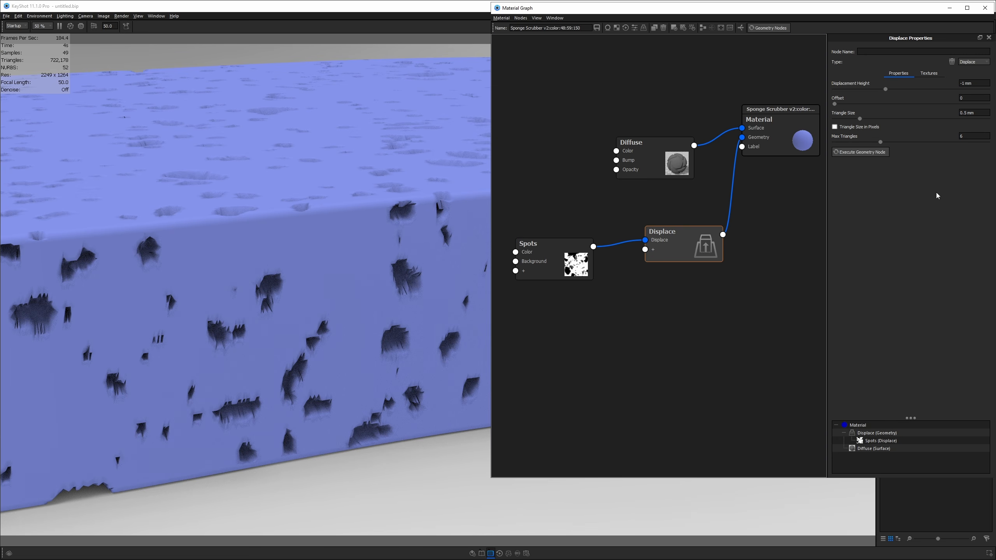
click(961, 113)
text(0.1)
key(Return)
click(862, 156)
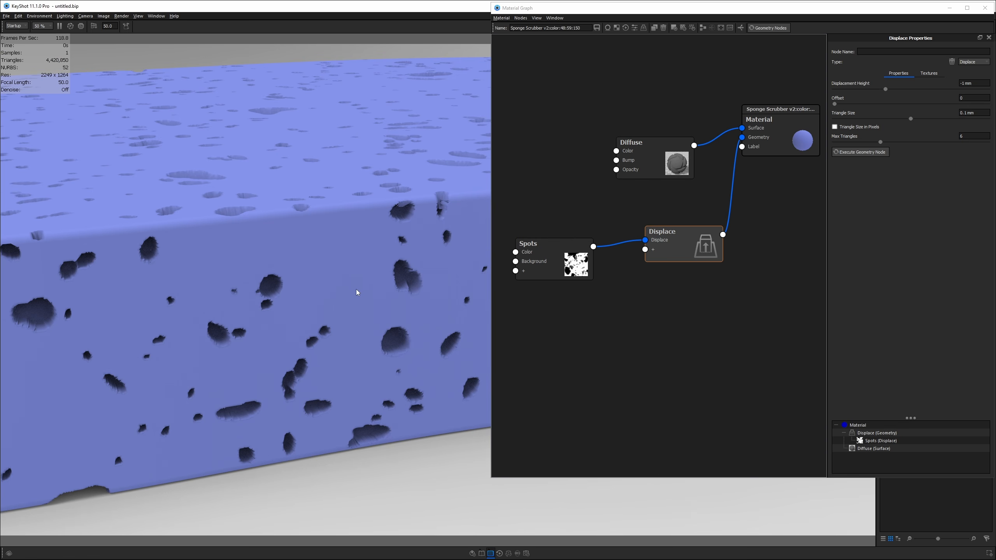
scroll(351, 290, down, 5)
scroll(346, 331, down, 2)
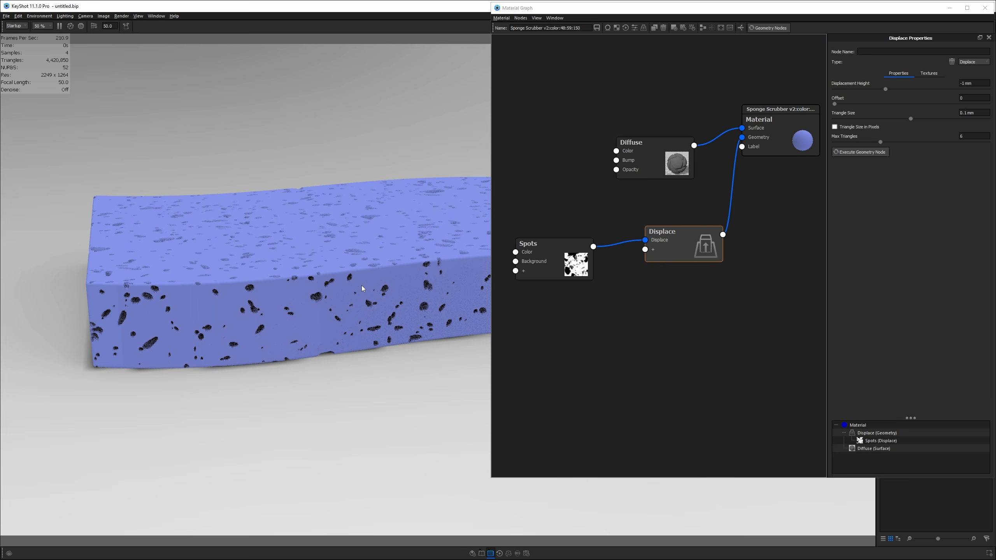
scroll(351, 316, up, 6)
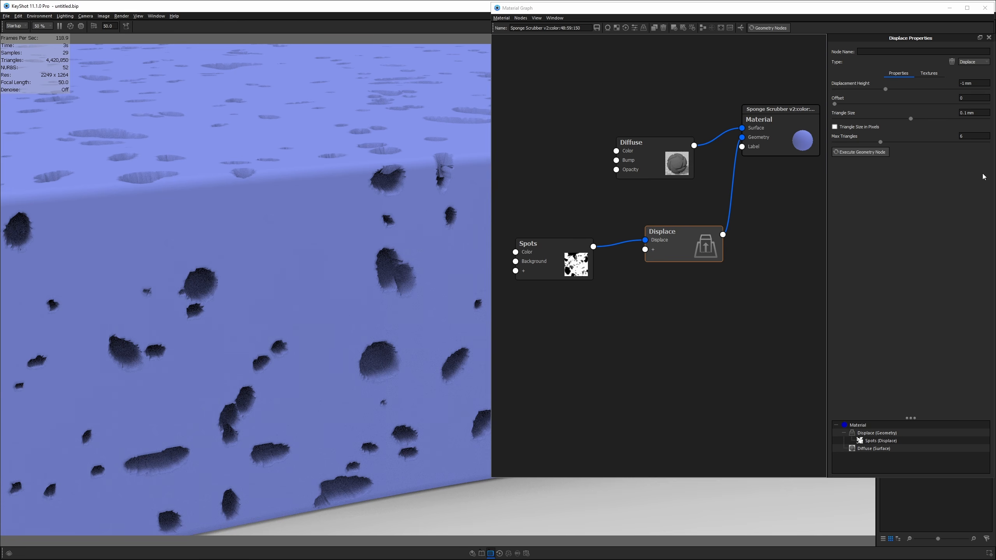
- Enter 15 as the Displace node's Max Triangles and regenerate the sponge geometry
click(973, 138)
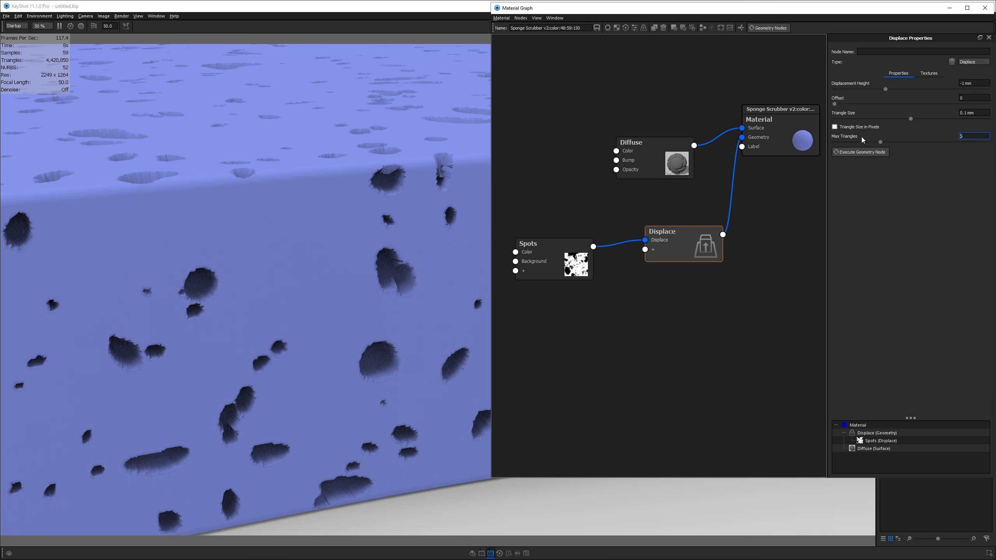
scroll(966, 137, down, 1)
text(6)
scroll(968, 139, up, 1)
text(12)
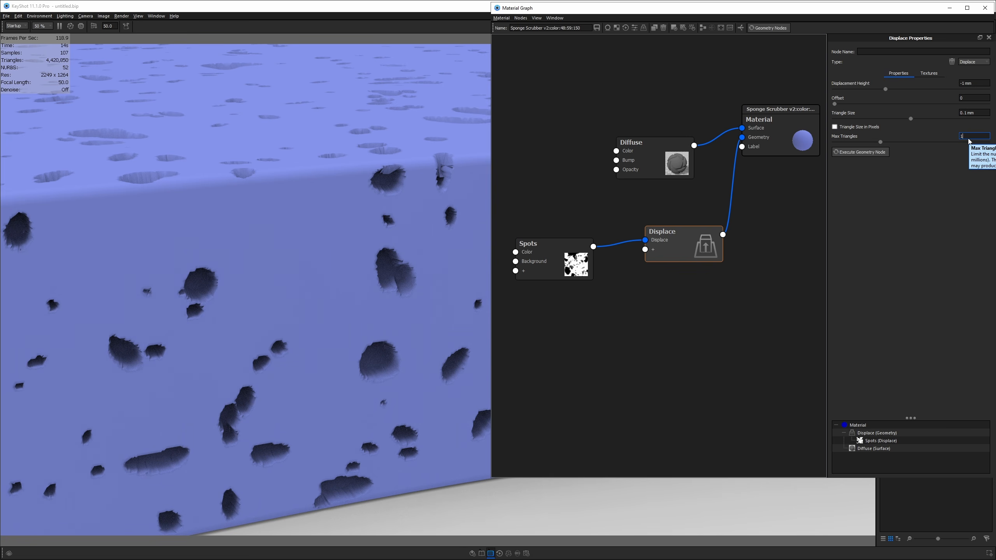
key(Return)
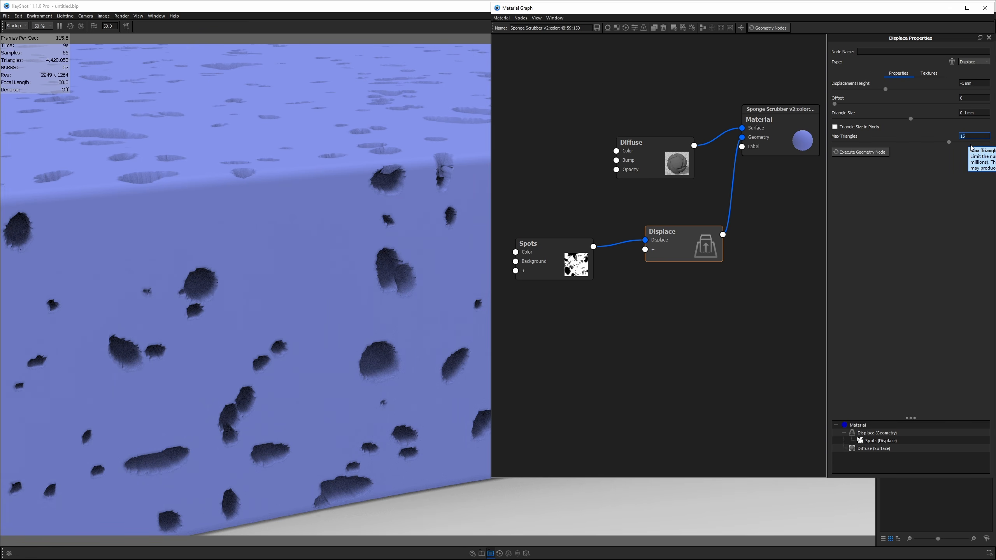
click(853, 153)
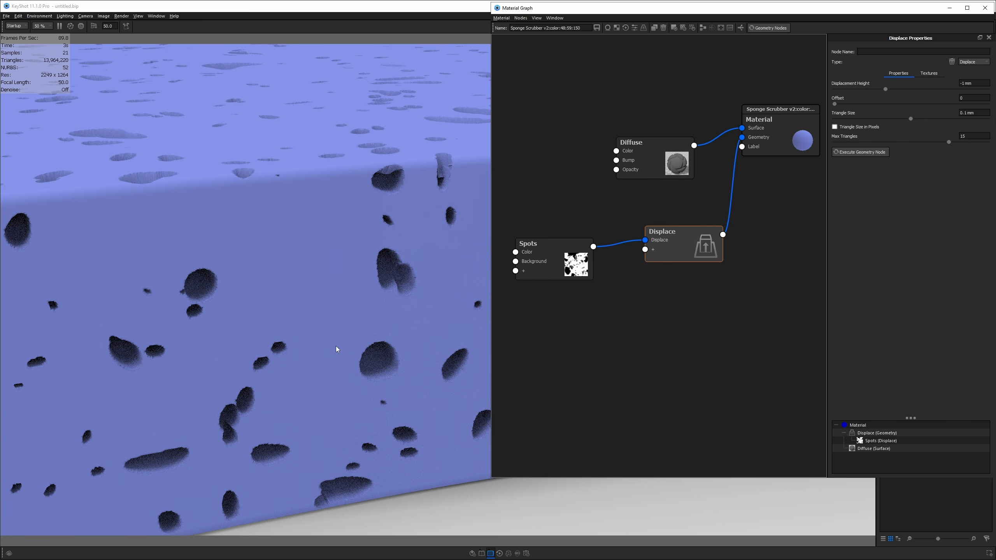
- Orbit, zoom and pan the viewport to inspect the carved pores close up
drag(967, 136, 954, 135)
scroll(187, 265, down, 5)
drag(295, 291, 318, 367)
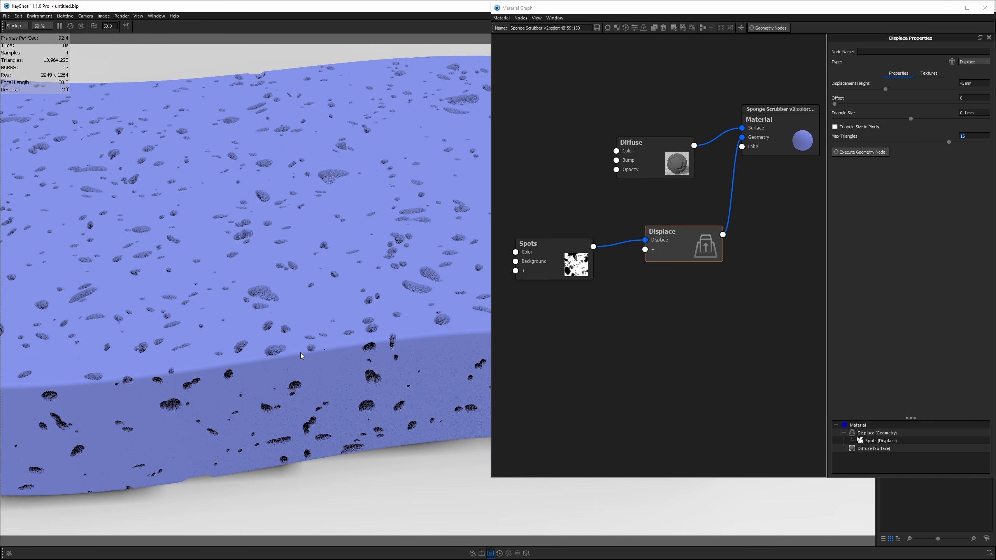
drag(328, 329, 313, 370)
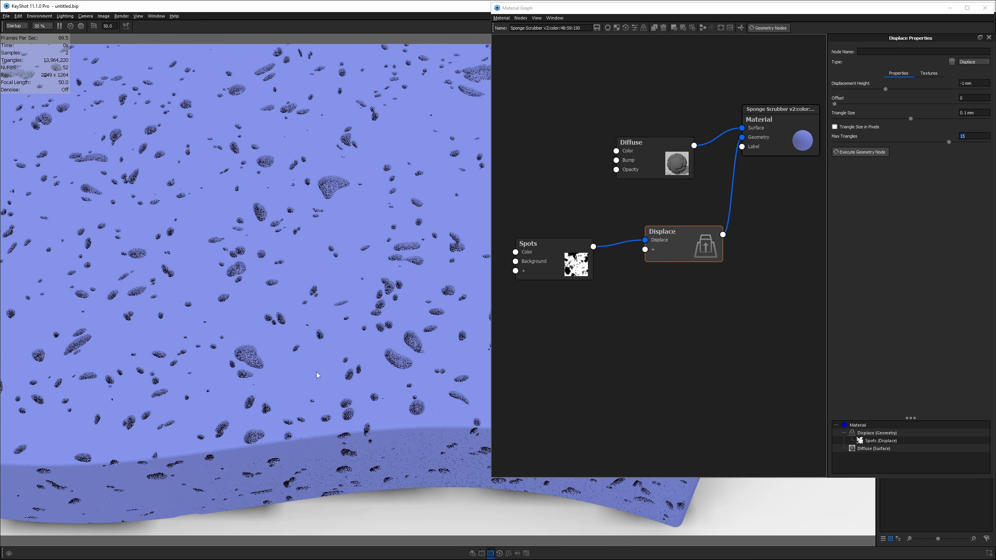
scroll(318, 220, up, 5)
middle_drag(314, 198, 331, 330)
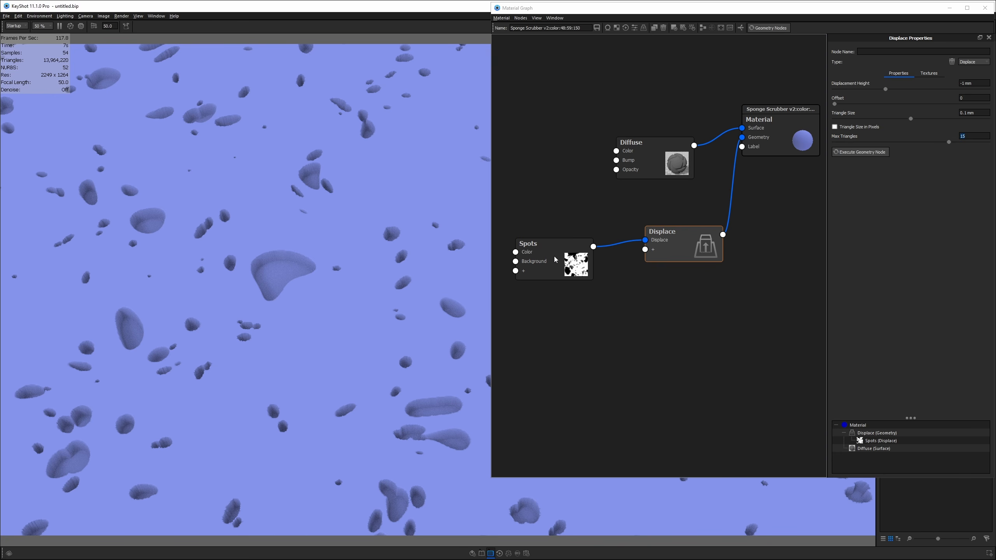
- Select the Spots node and preview its pattern alone on the sponge
click(547, 248)
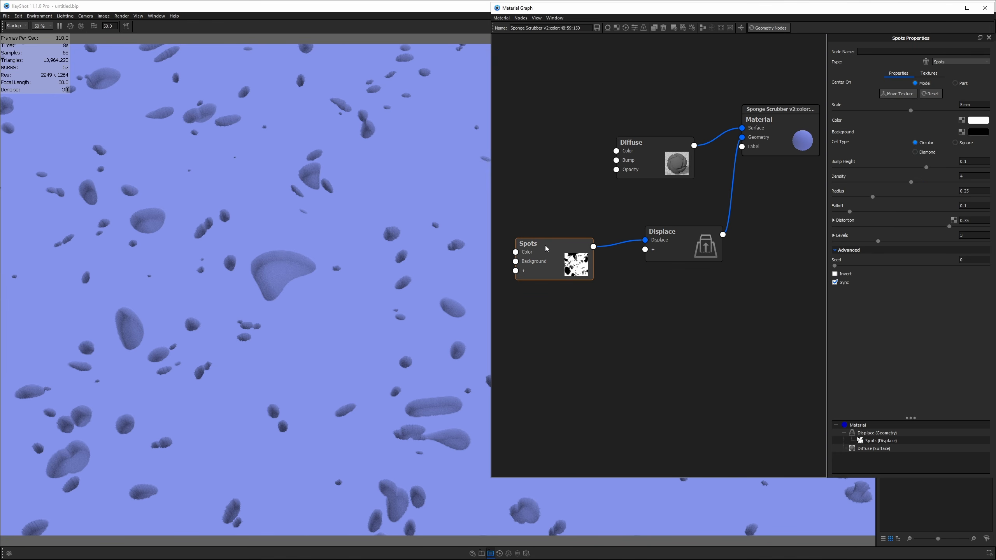
key(c)
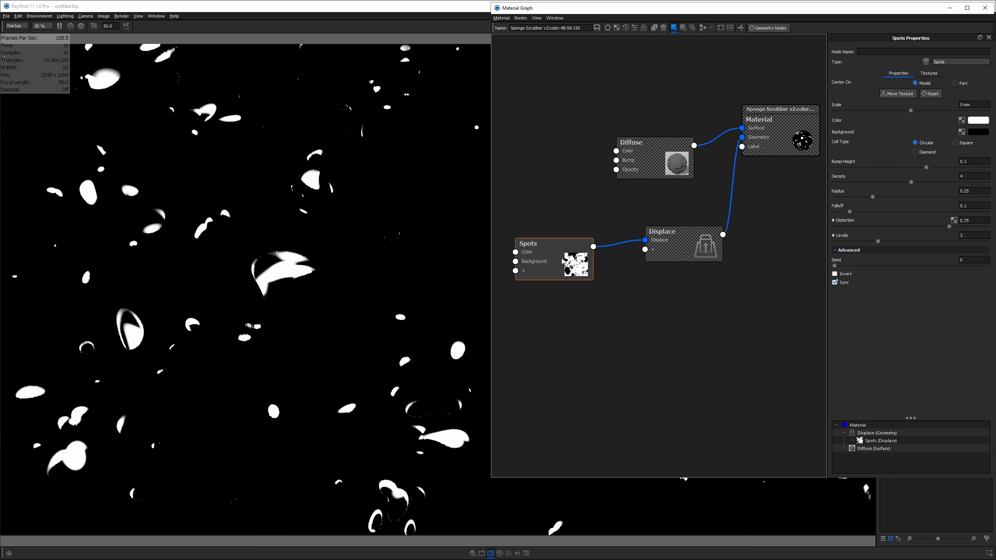
drag(204, 359, 236, 464)
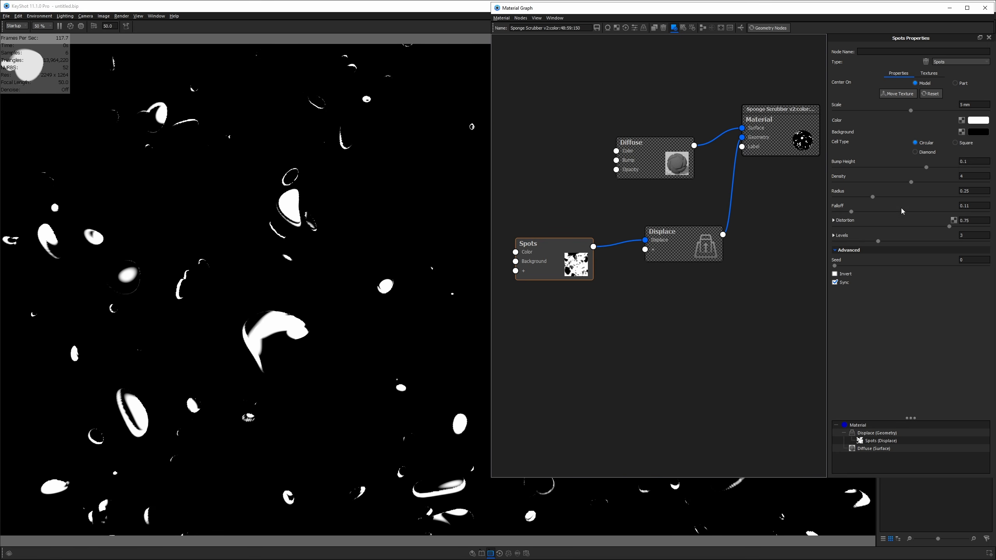
- Set the Spots Falloff to 0.95, then turn off the Spots-only preview
drag(850, 212, 917, 213)
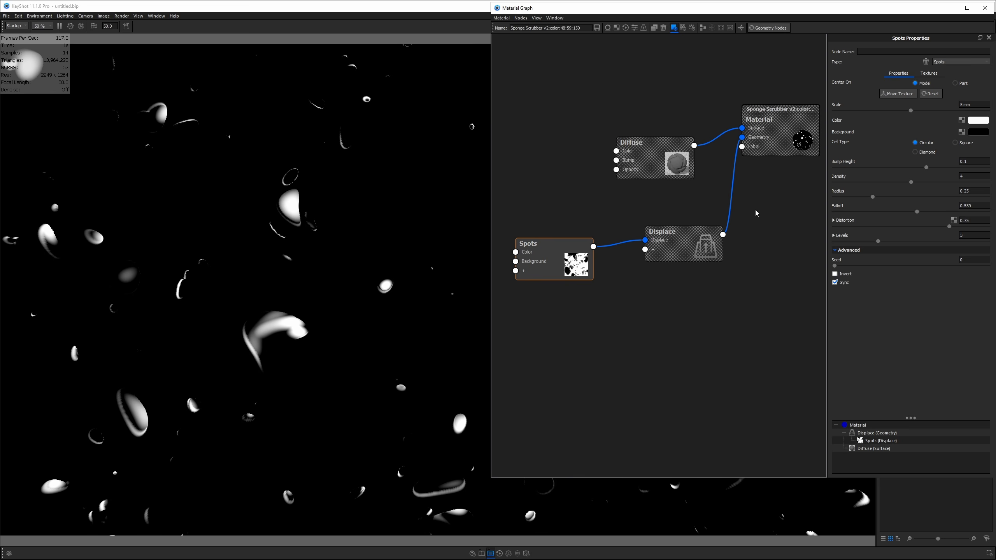
click(982, 205)
key(BackSpace)
key(BackSpace)
text(95)
key(Return)
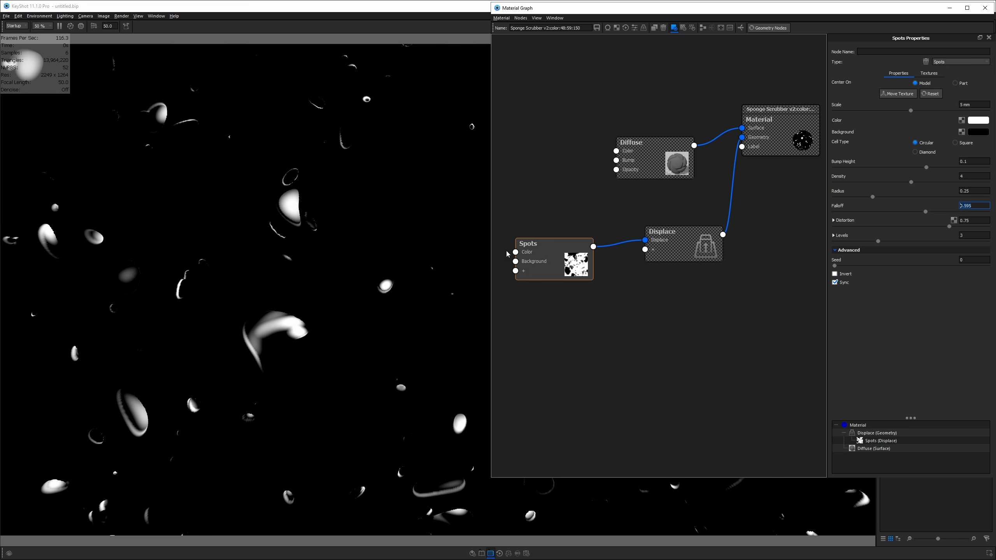
scroll(432, 275, down, 8)
drag(424, 377, 582, 290)
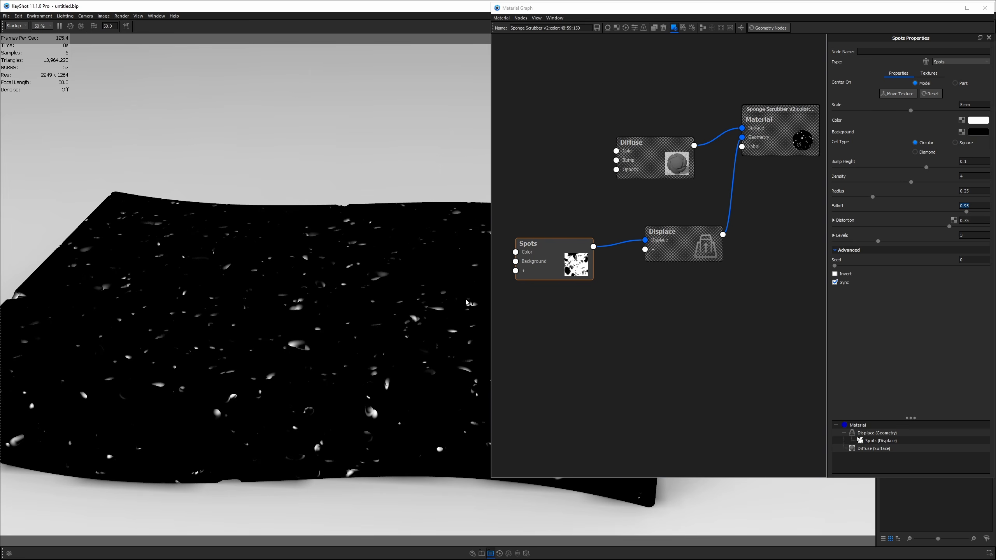
click(634, 229)
key(c)
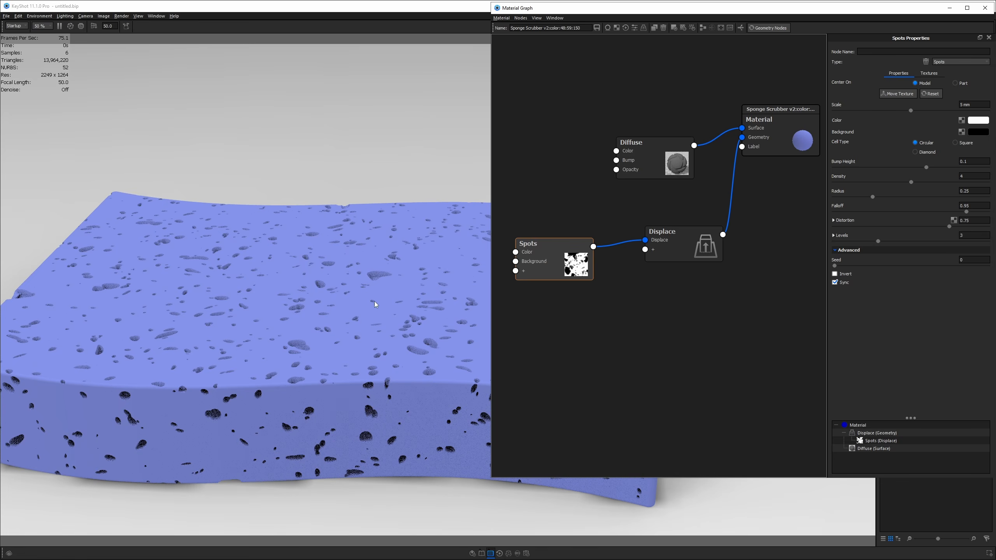
scroll(375, 304, up, 2)
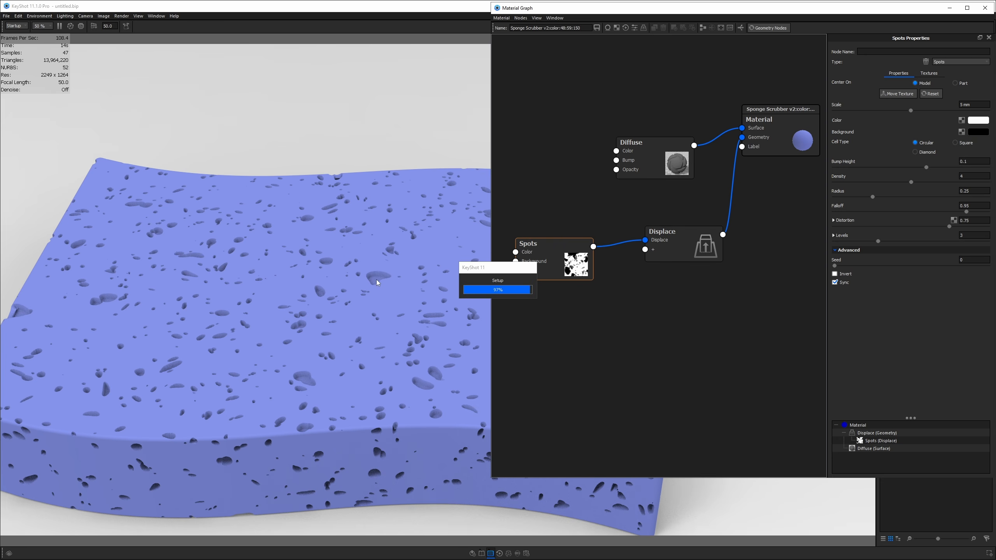
scroll(379, 286, up, 5)
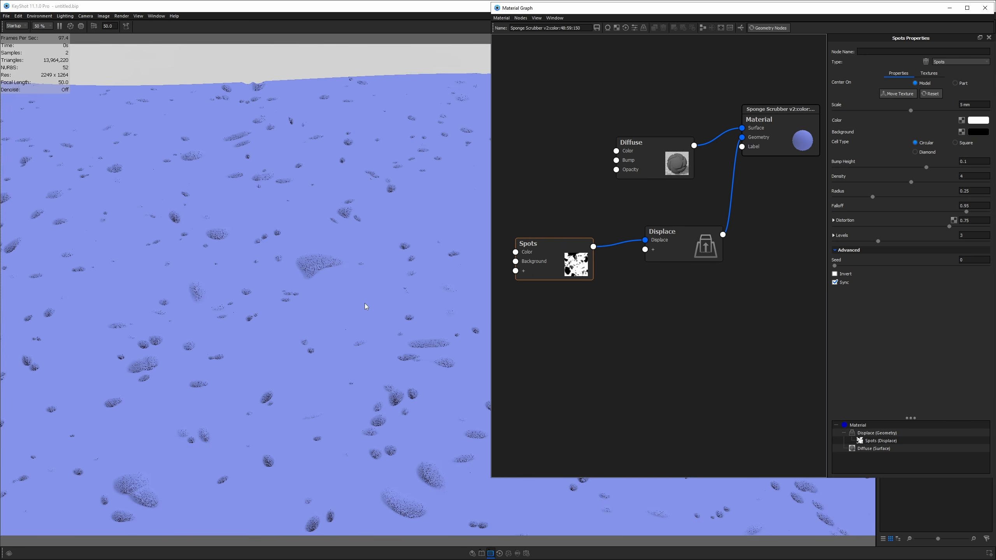
scroll(383, 394, down, 5)
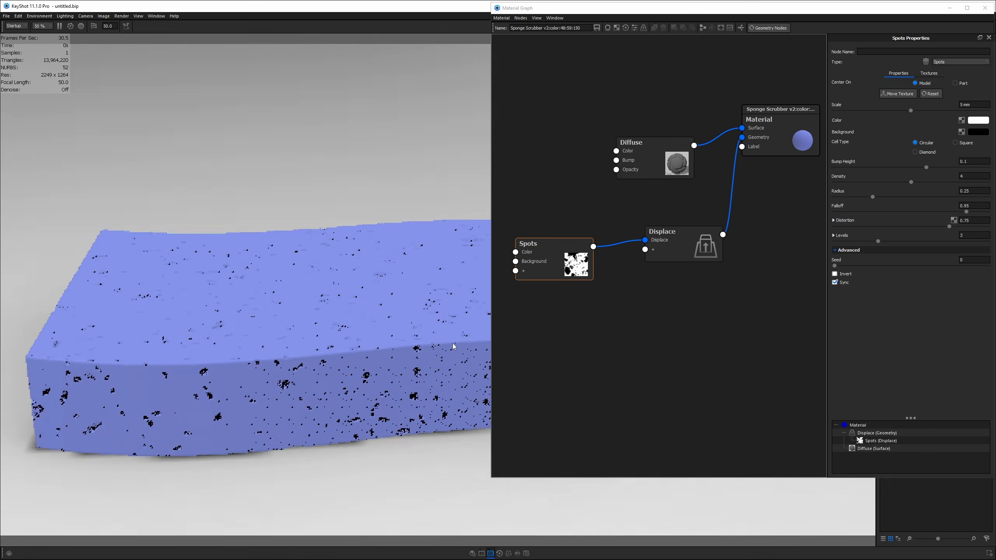
drag(453, 346, 462, 334)
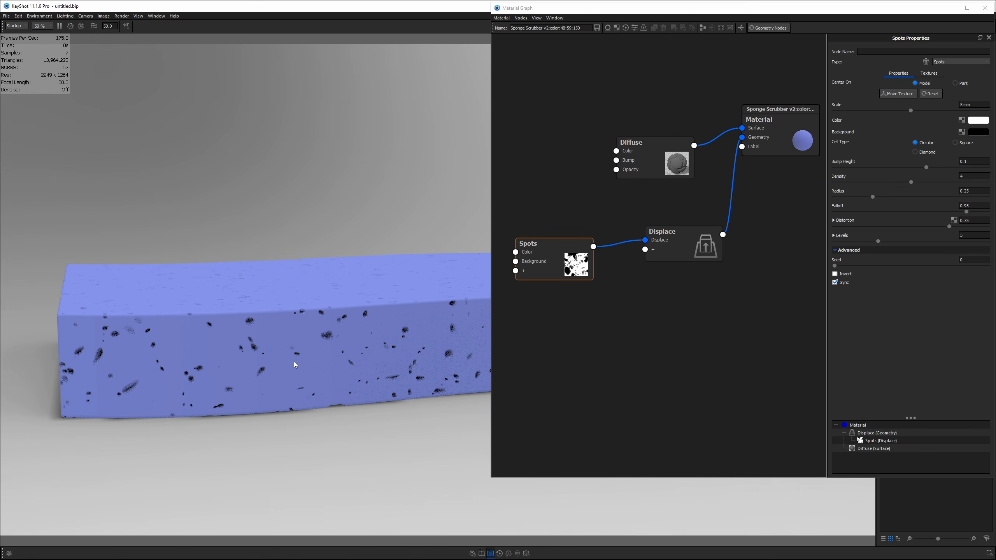
drag(283, 391, 283, 317)
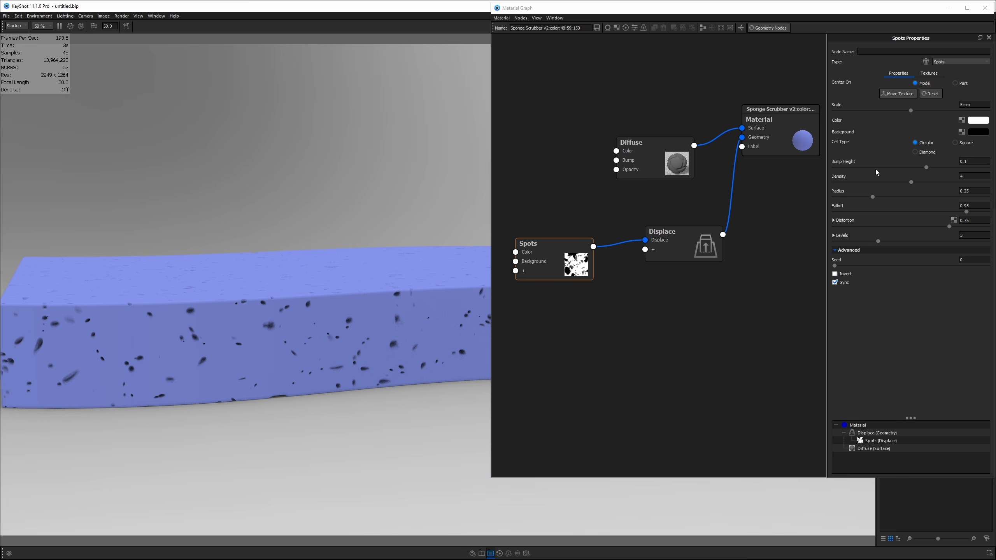
- Set the Spots Scale to 6 mm and check the sponge in the viewport
click(578, 258)
drag(974, 105, 927, 105)
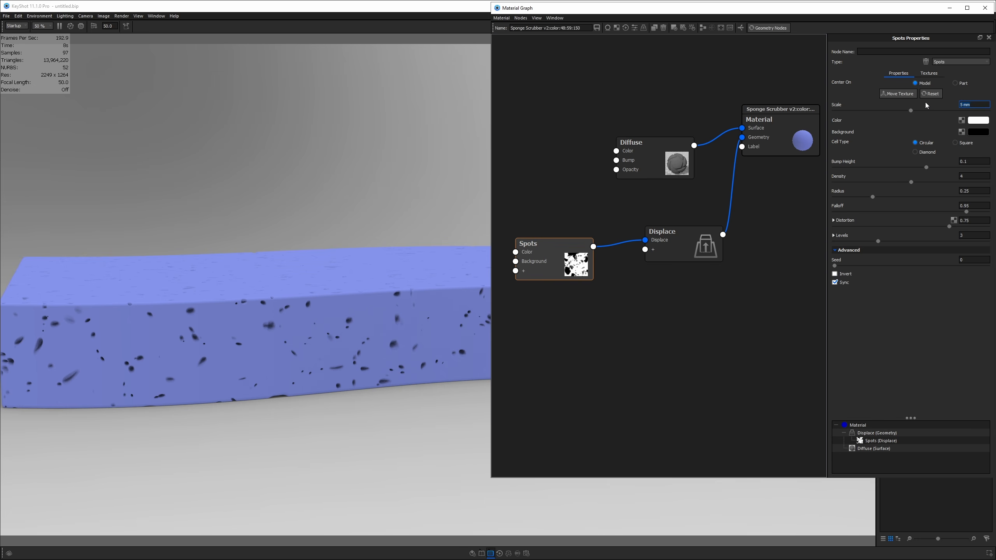
text(7)
key(BackSpace)
text(6)
key(Return)
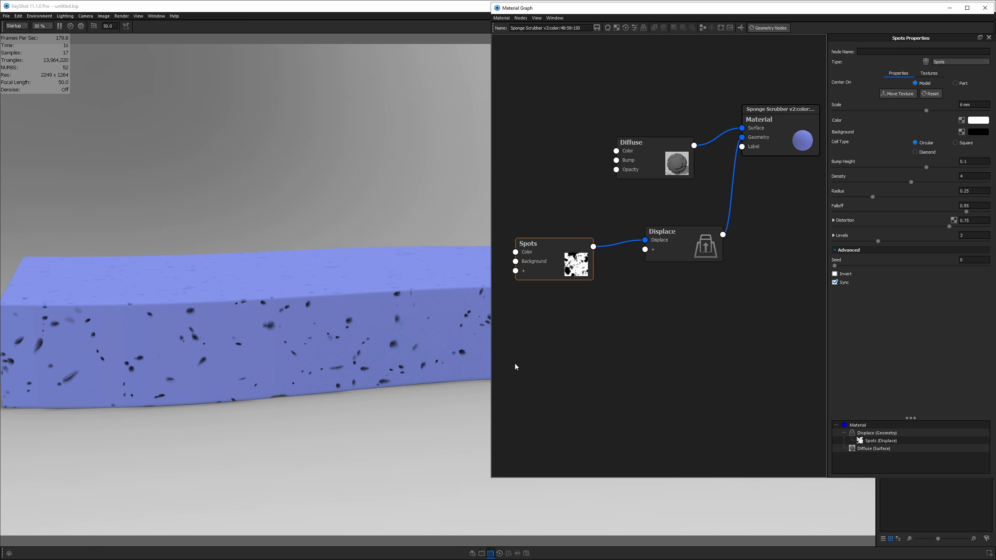
drag(378, 373, 376, 388)
scroll(349, 334, down, 3)
middle_drag(376, 389, 356, 348)
scroll(350, 335, down, 4)
- Re-enter the 6 mm Scale and set the spot Radius to 0.4
drag(980, 106, 935, 106)
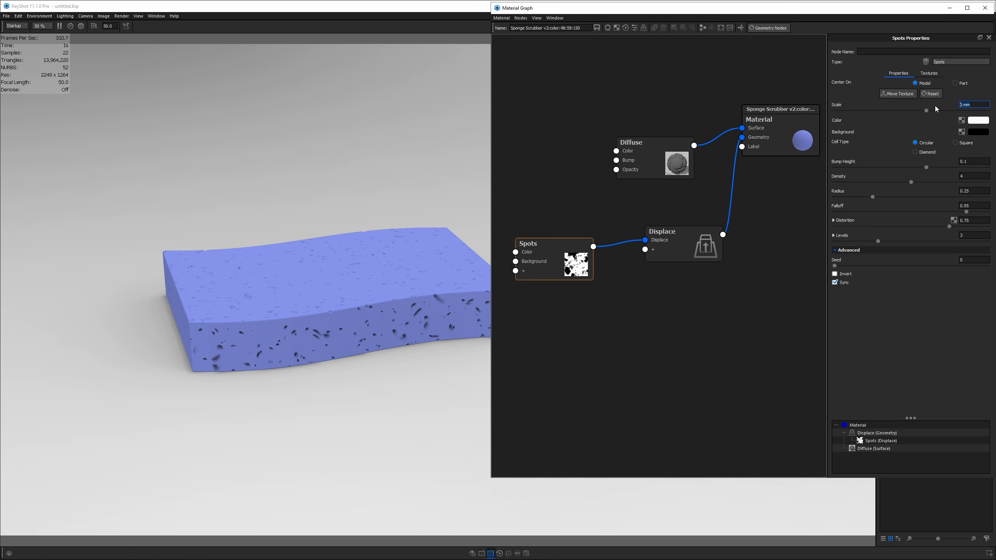
text(7)
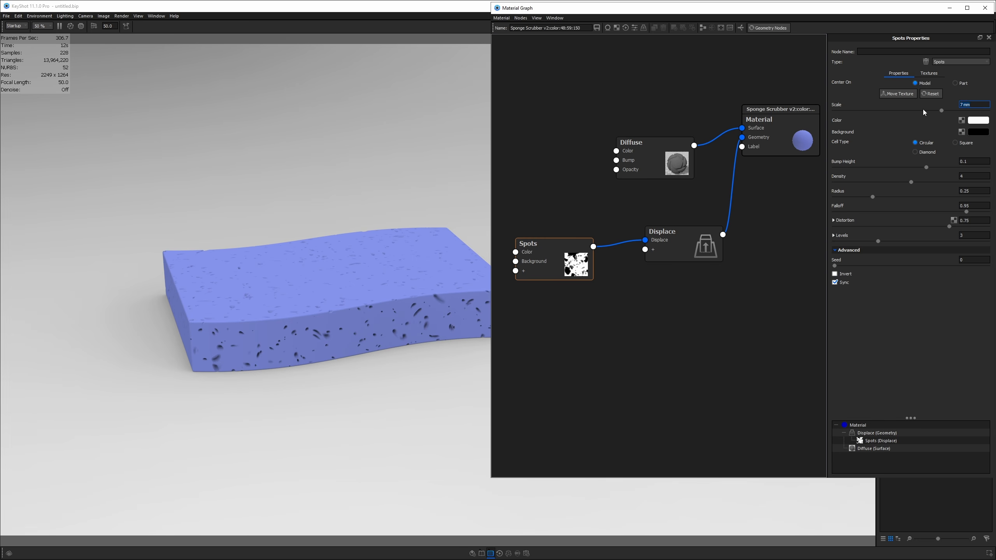
text(6)
click(974, 191)
- Set Spots Levels to 4, orbit to inspect, then switch to the sponge.png reference
click(968, 236)
key(Return)
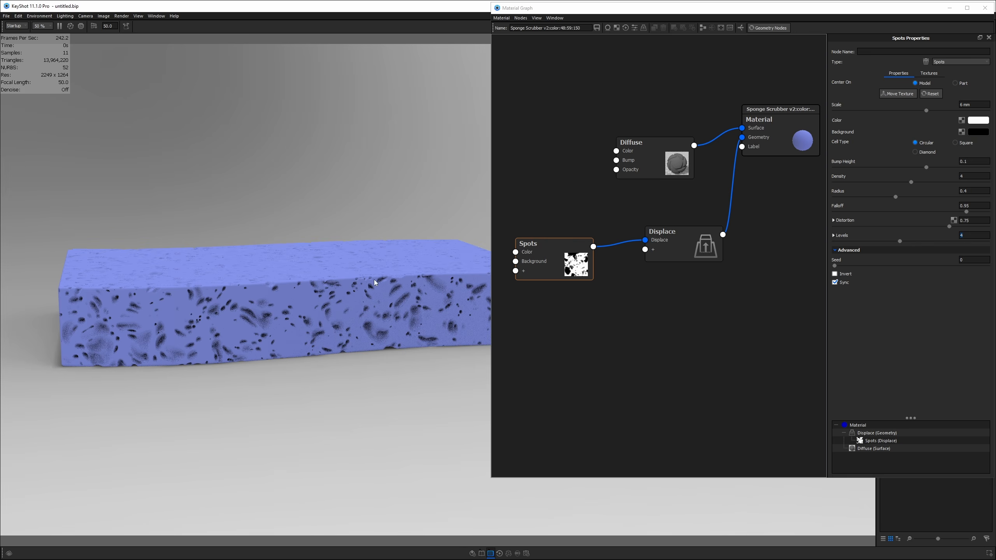
drag(348, 332, 535, 353)
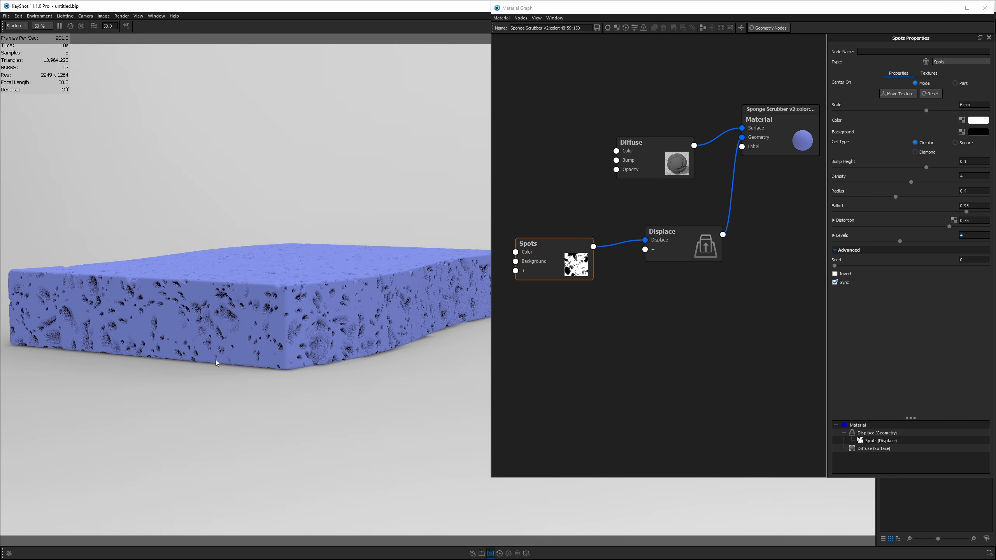
drag(215, 360, 643, 345)
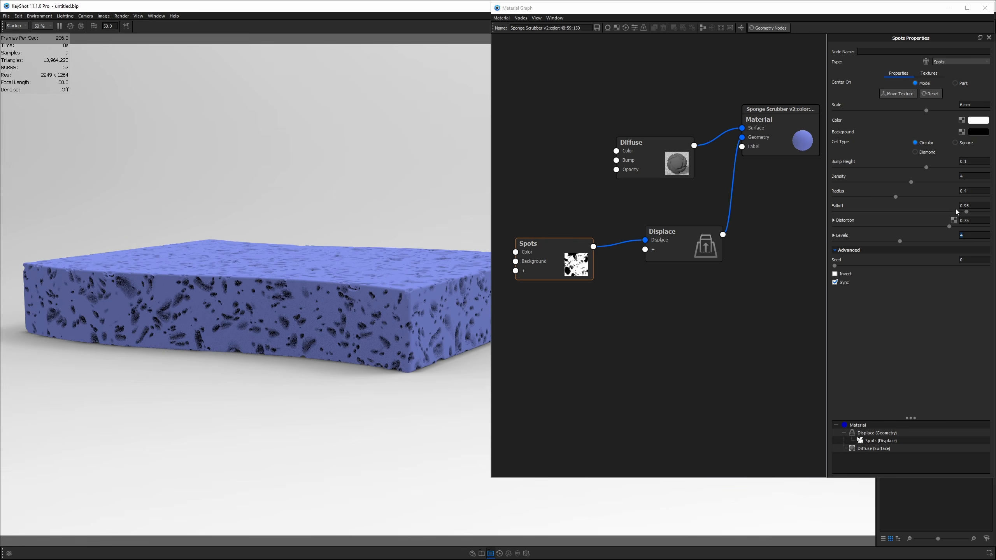
drag(313, 307, 363, 316)
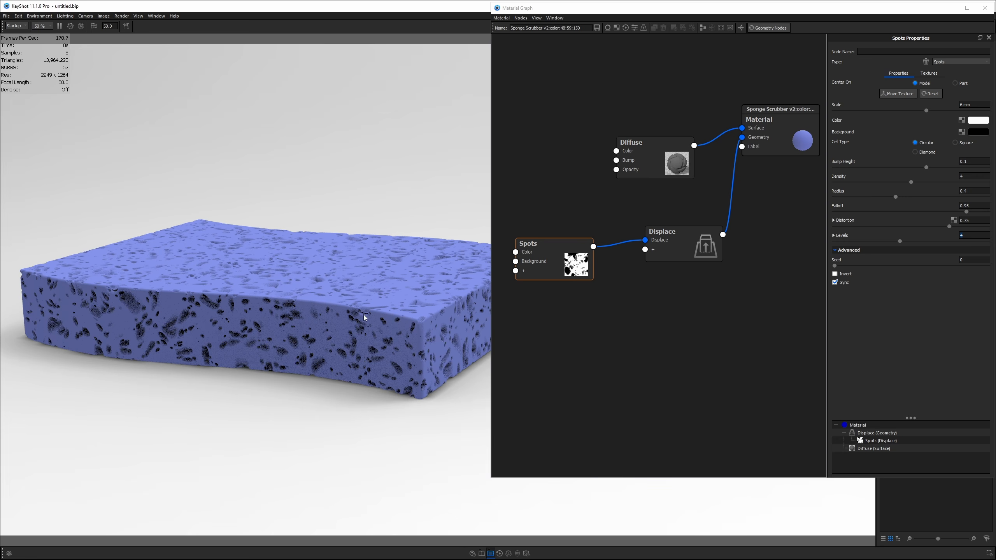
scroll(364, 319, down, 3)
key(alt+Tab)
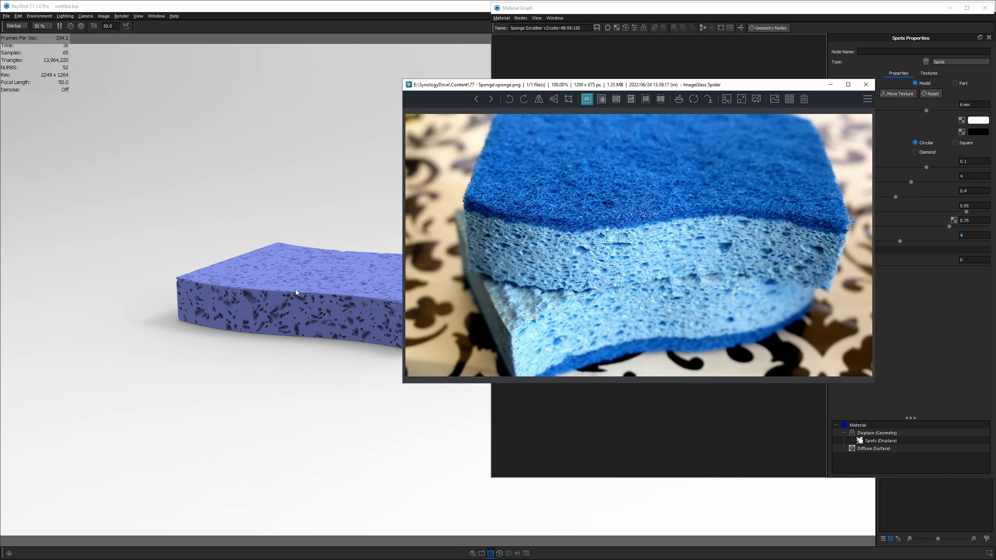
- Set Spots Levels back to 3 and Density to 4.5, then rebuild the sponge geometry
key(alt+Tab)
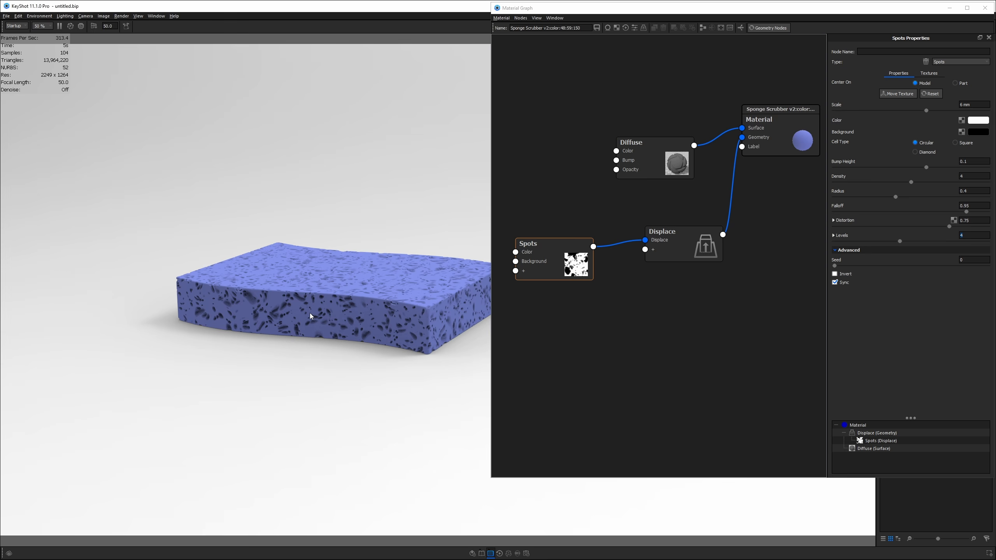
click(971, 236)
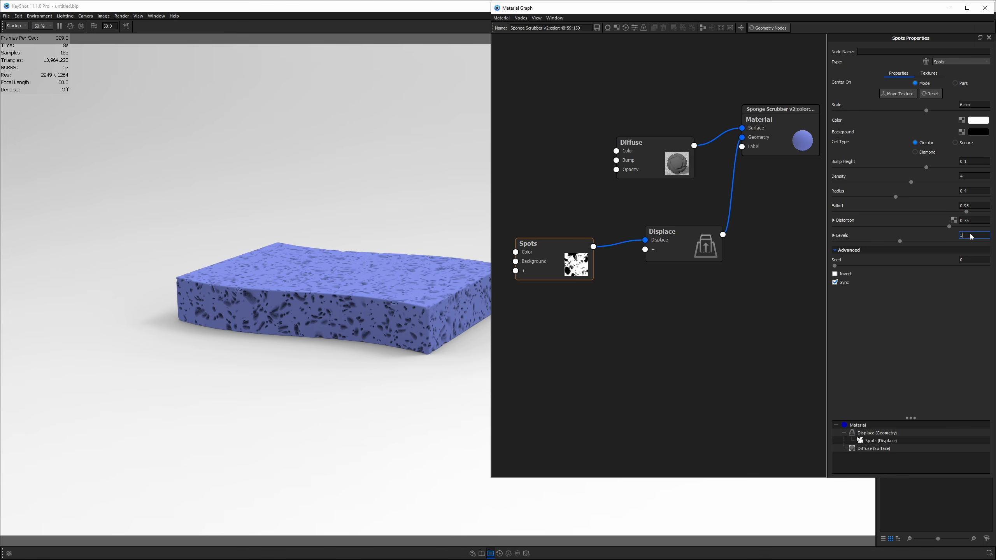
click(971, 178)
text(.5)
click(771, 28)
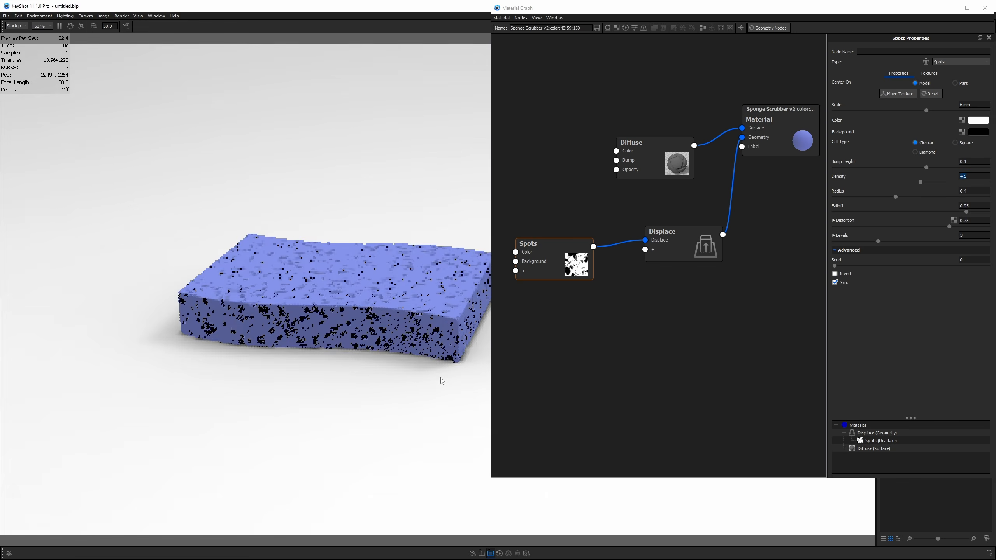
middle_drag(438, 374, 394, 382)
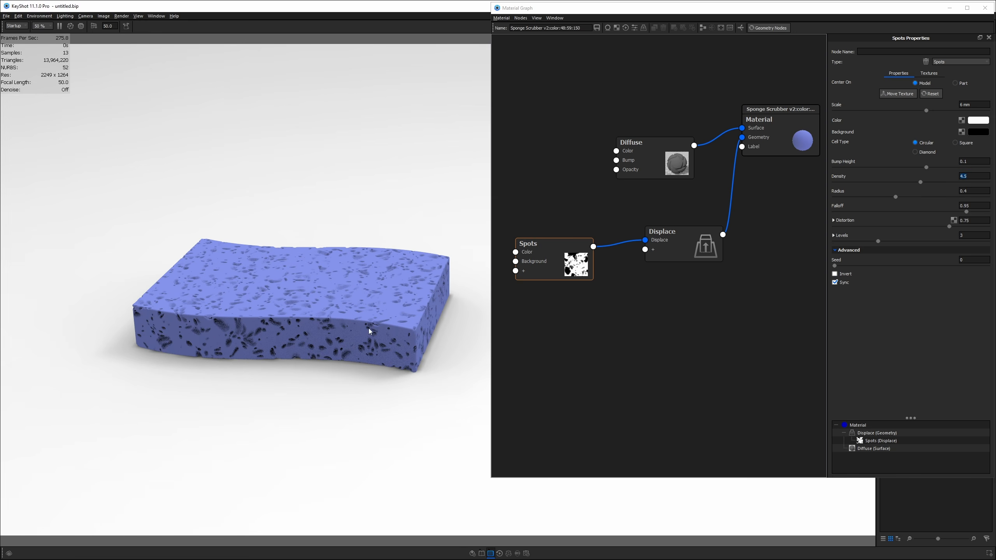
- Set the Displace node's Displacement Height to -1.5 mm and rerun the geometry node
drag(439, 302, 412, 325)
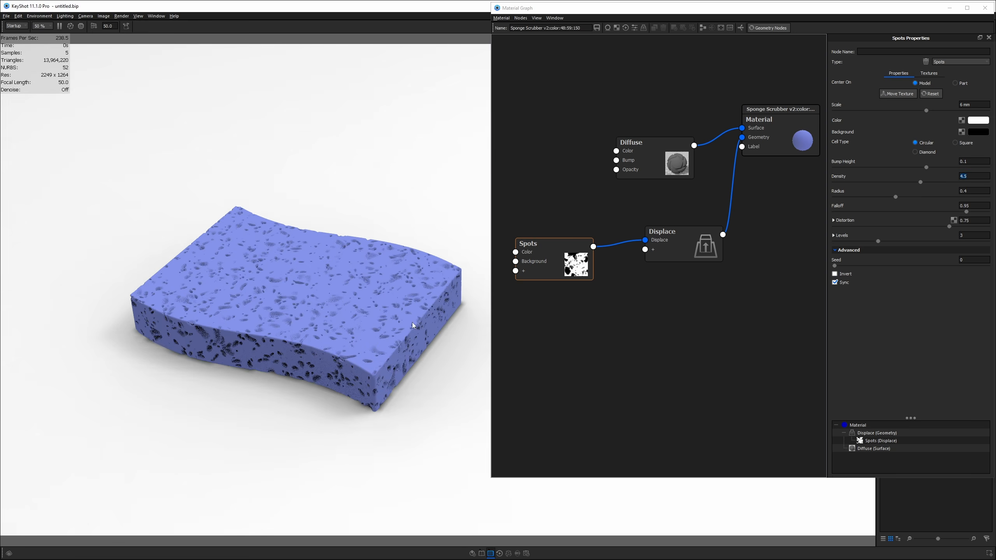
scroll(313, 379, up, 5)
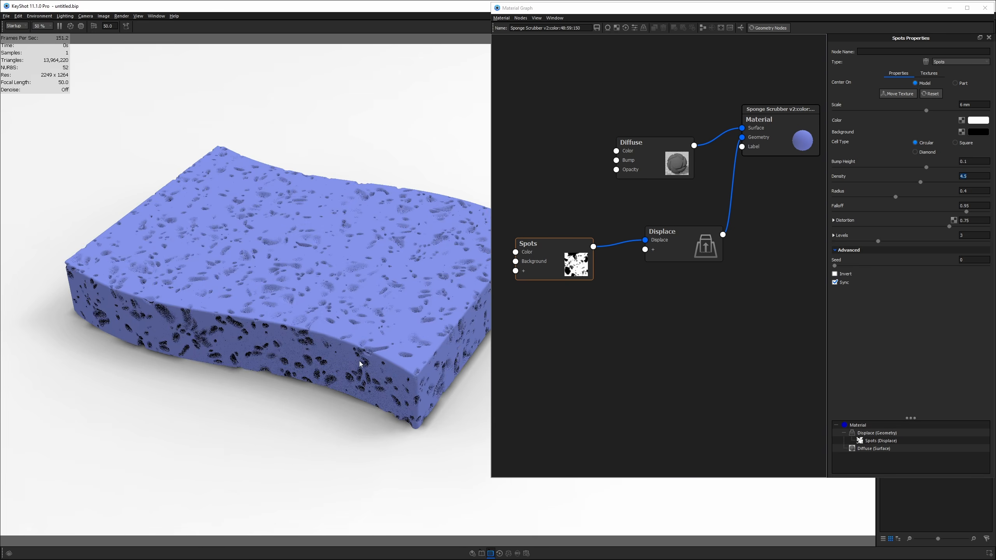
drag(360, 364, 251, 290)
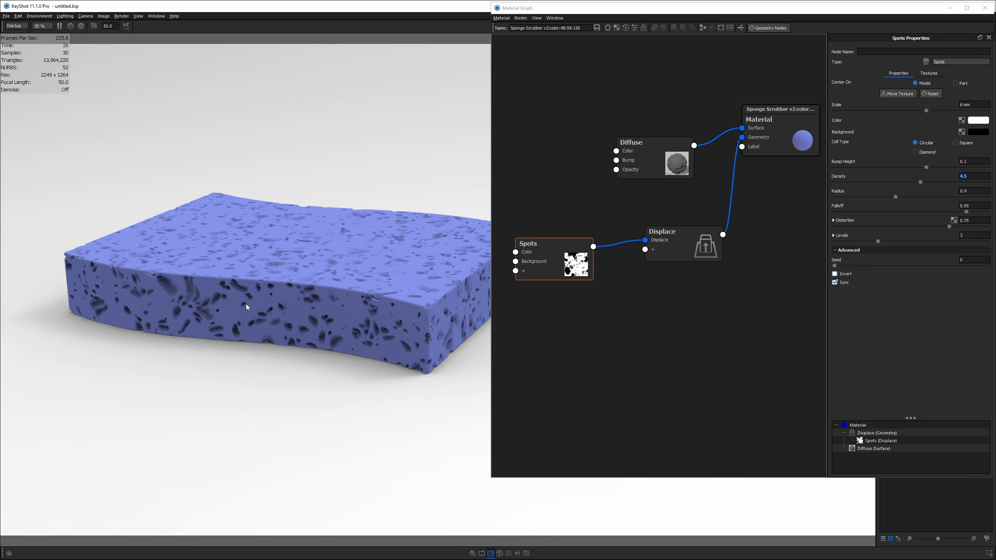
drag(343, 292, 438, 263)
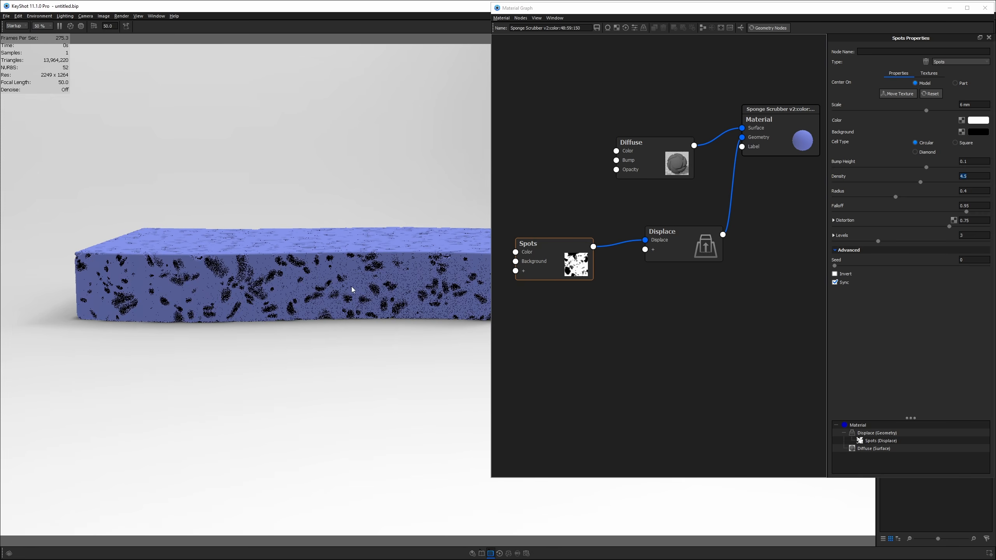
drag(349, 289, 305, 282)
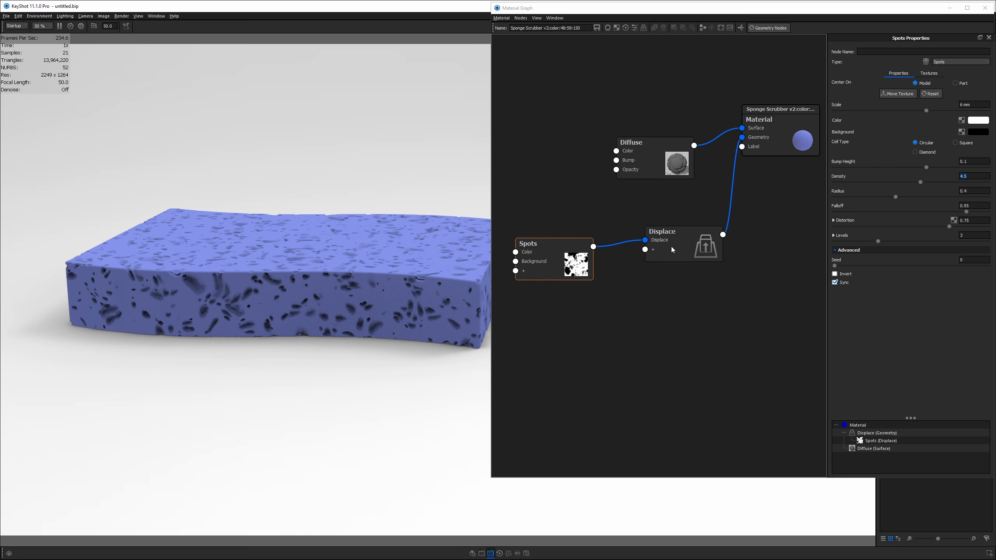
click(709, 238)
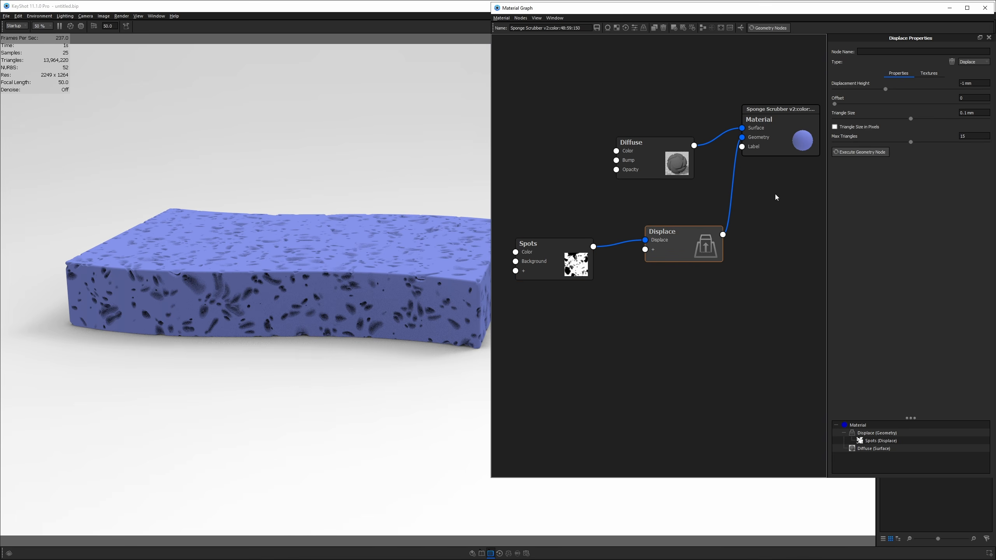
click(969, 85)
text(.5)
key(Return)
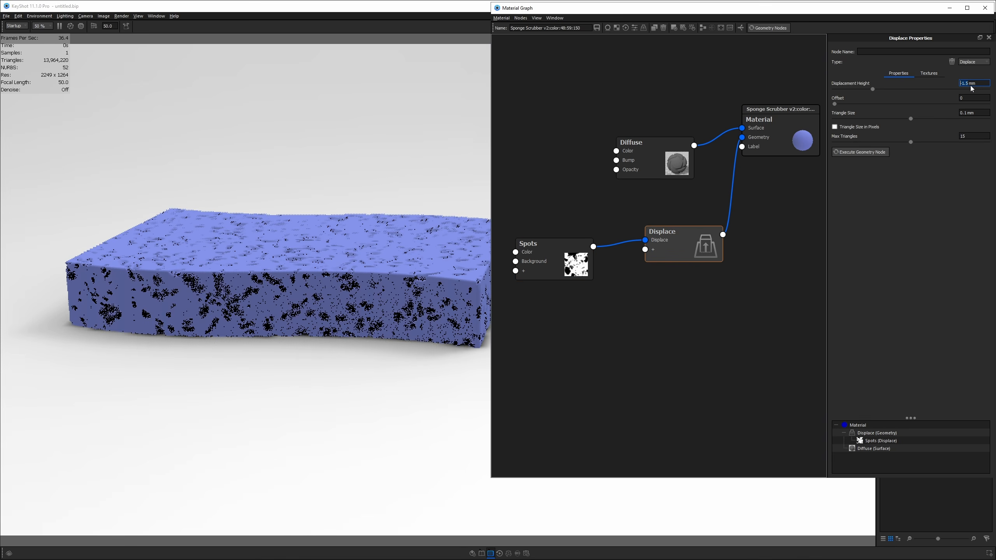
click(862, 152)
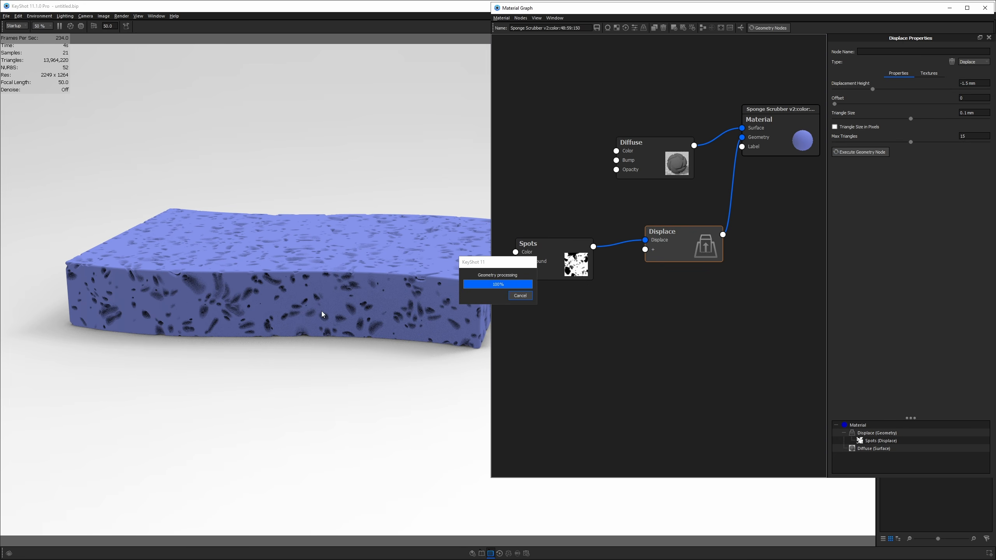
- Add a Cellular texture node and place it below the Spots node
right_click(585, 308)
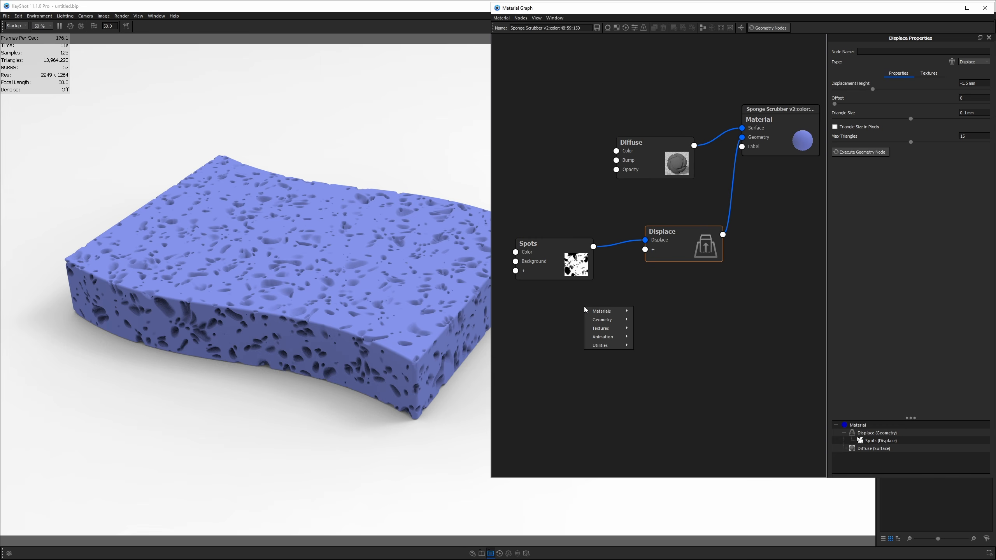
mouse_move(603, 332)
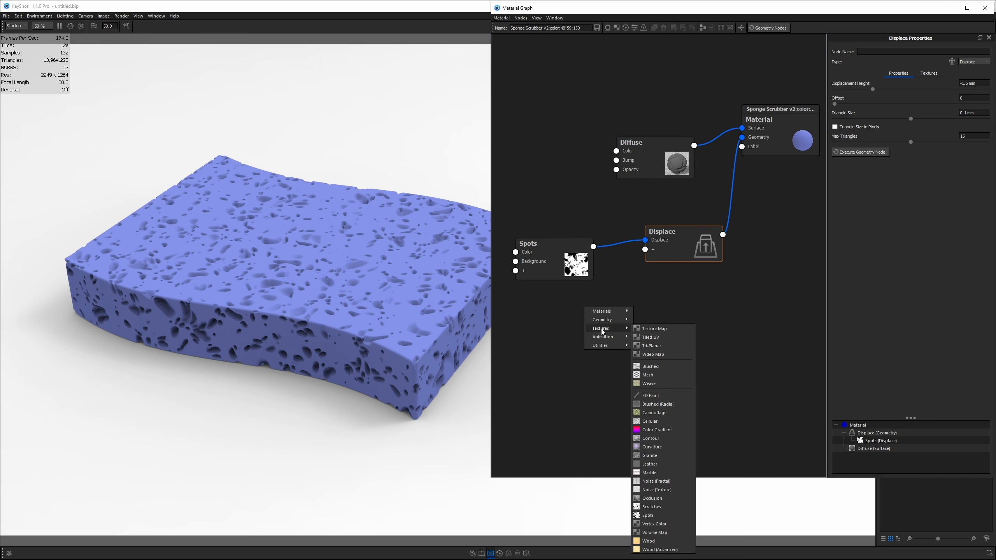
click(651, 422)
drag(620, 329, 564, 318)
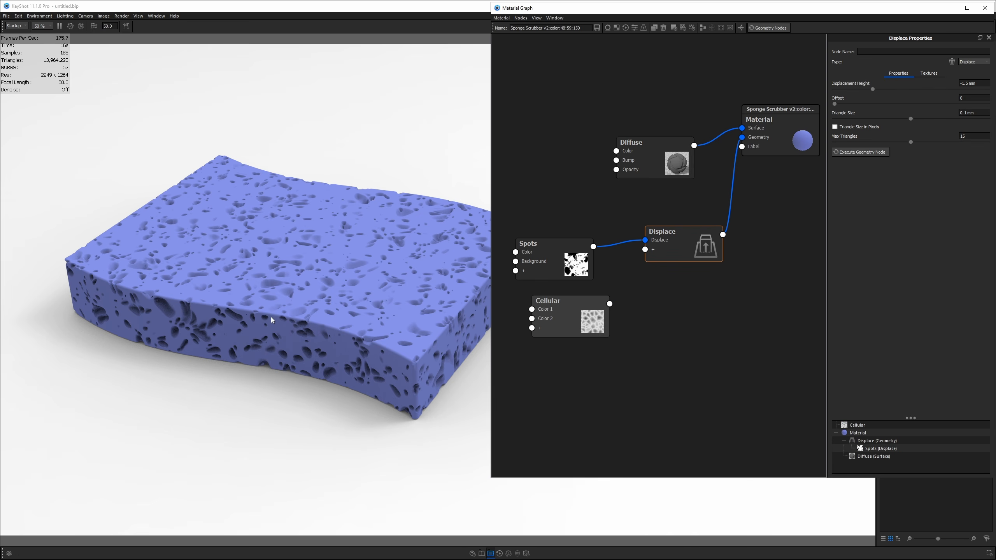
- Compare with the sponge reference photo, then wire Cellular's output into Diffuse Color
key(alt+Tab)
scroll(634, 299, up, 2)
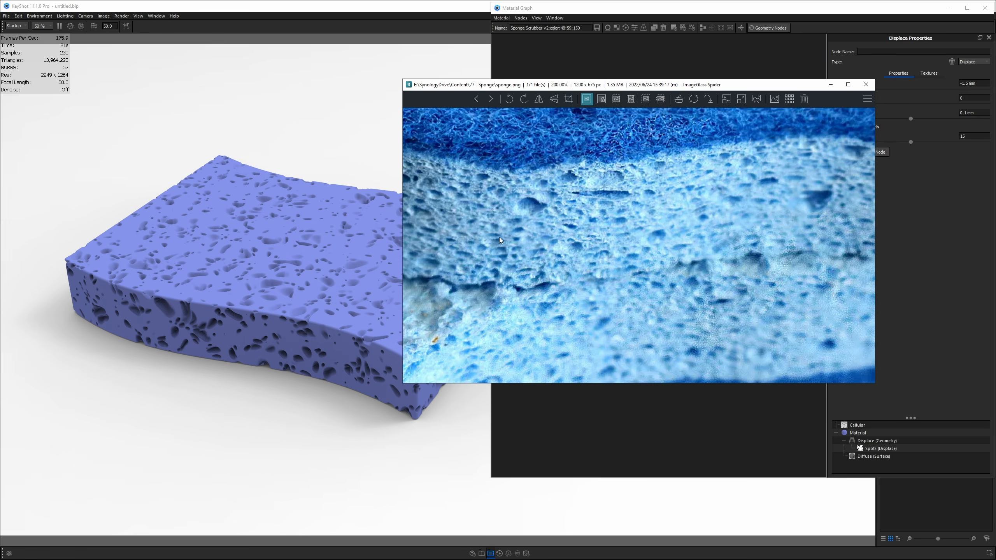
key(alt+Tab)
drag(610, 304, 617, 151)
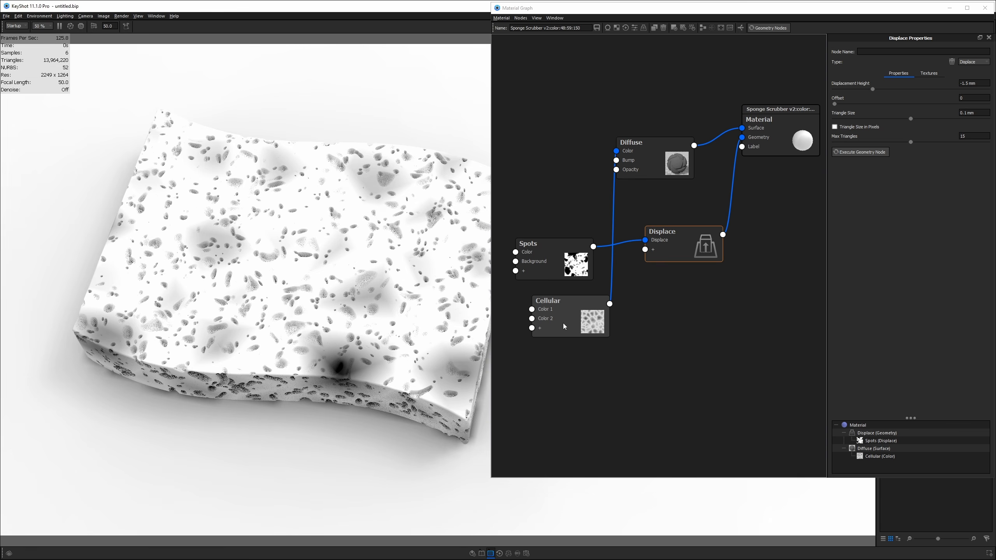
- Rearrange the Cellular, Spots, Displace and Diffuse nodes in the material graph
drag(549, 301, 530, 157)
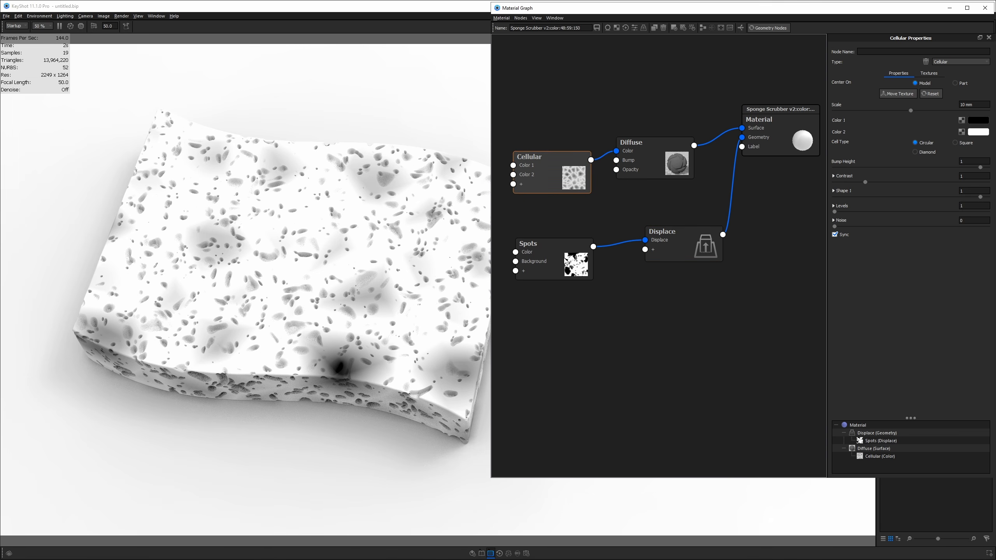
drag(566, 260, 586, 294)
drag(667, 235, 701, 242)
drag(545, 169, 550, 201)
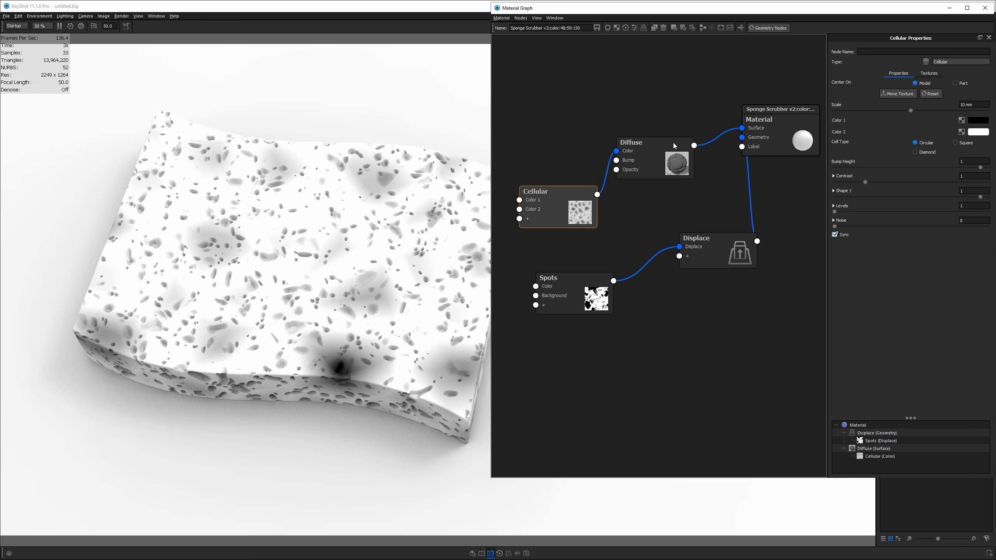
drag(666, 155, 690, 169)
drag(978, 105, 909, 112)
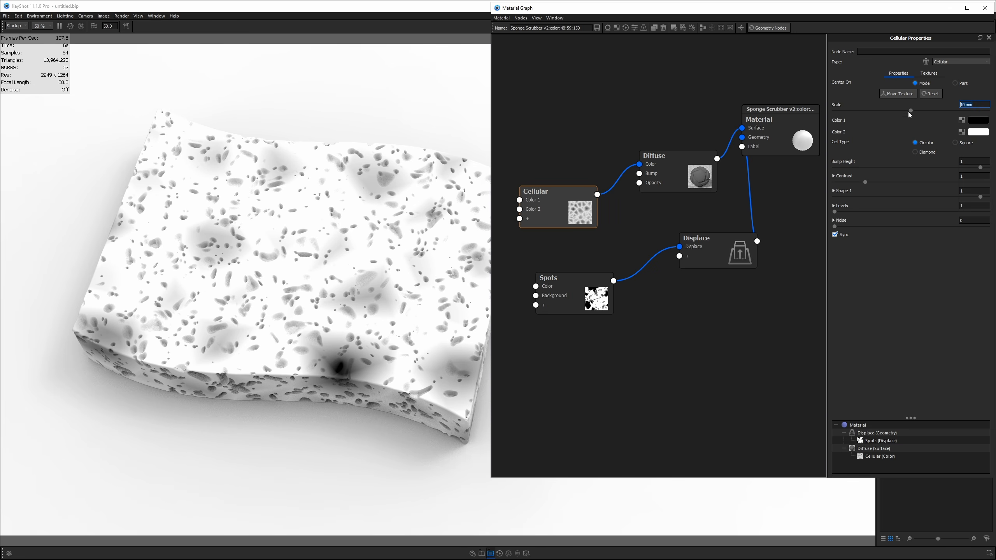
- Uncheck Sync on the Cellular texture and set its Scale to 0.75 mm
click(842, 237)
key(Return)
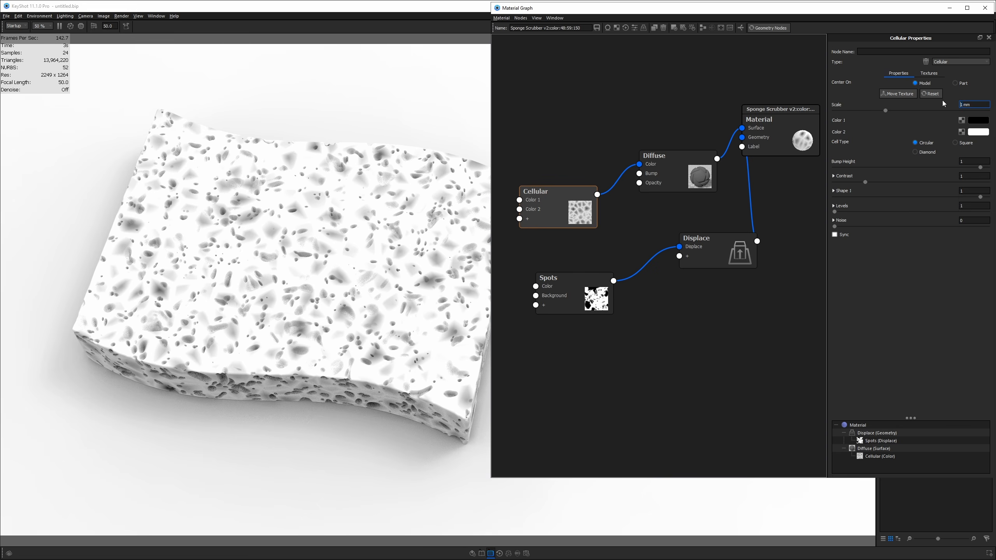
text(.)
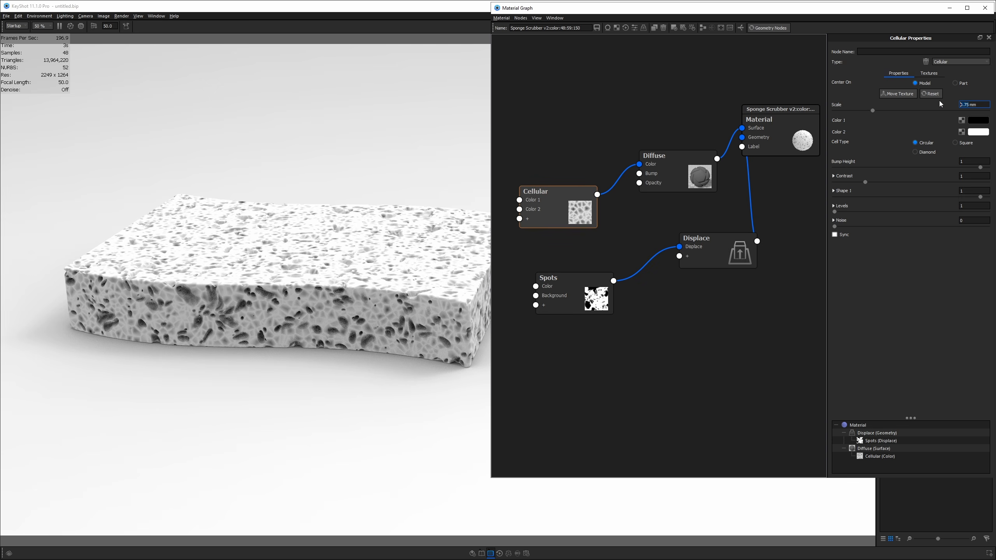
text(75)
key(Return)
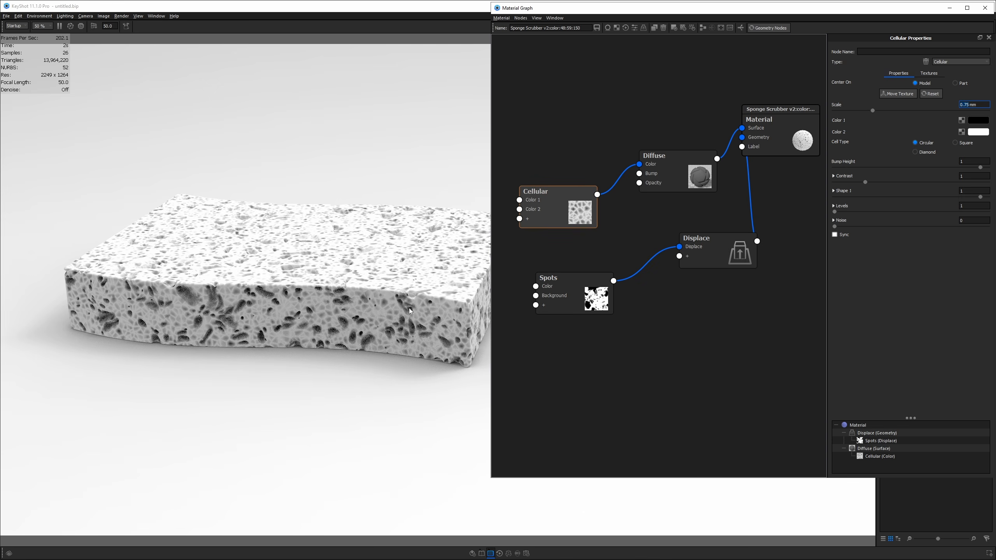
scroll(410, 311, up, 5)
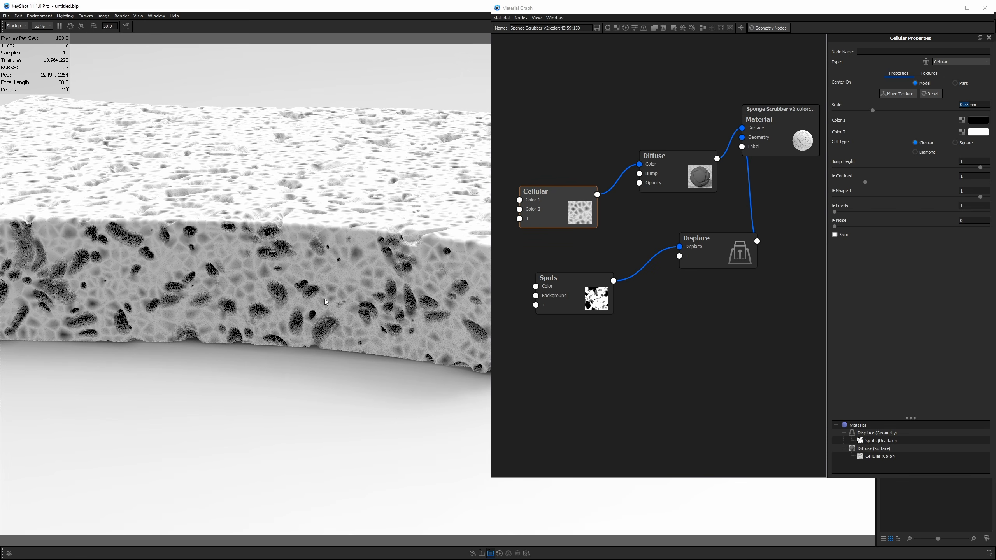
- Briefly preview the Spots pattern alone, then nudge the Cellular node down
click(574, 293)
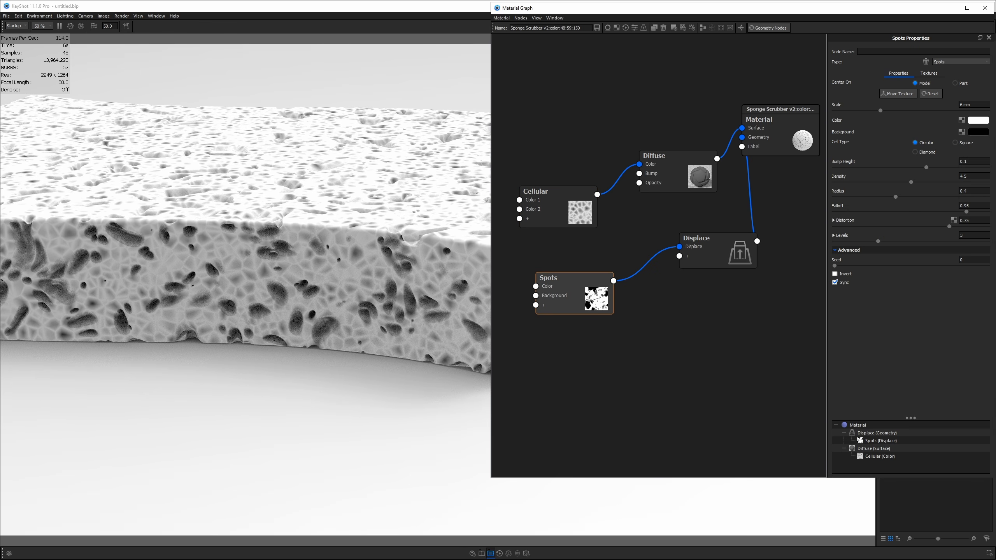
key(c)
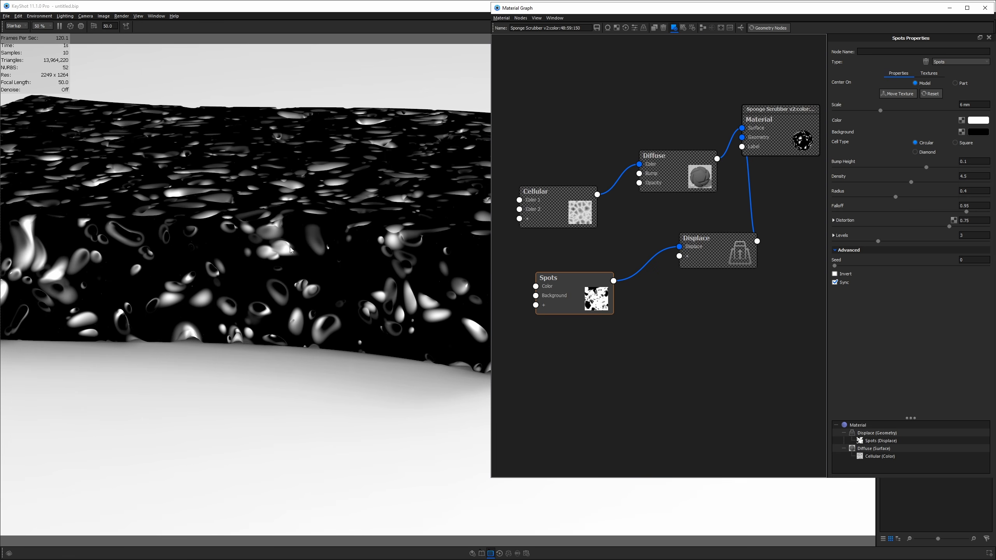
key(c)
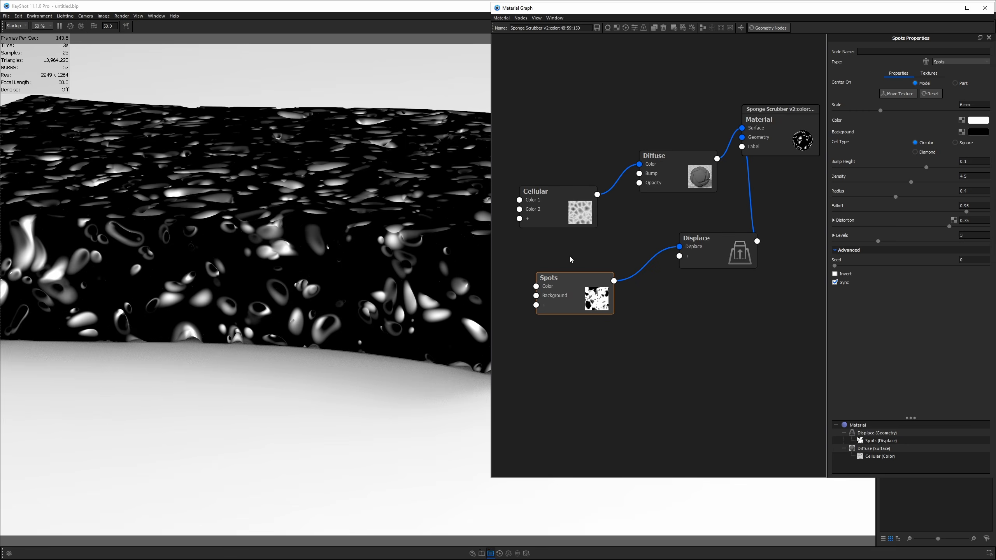
drag(570, 202, 568, 223)
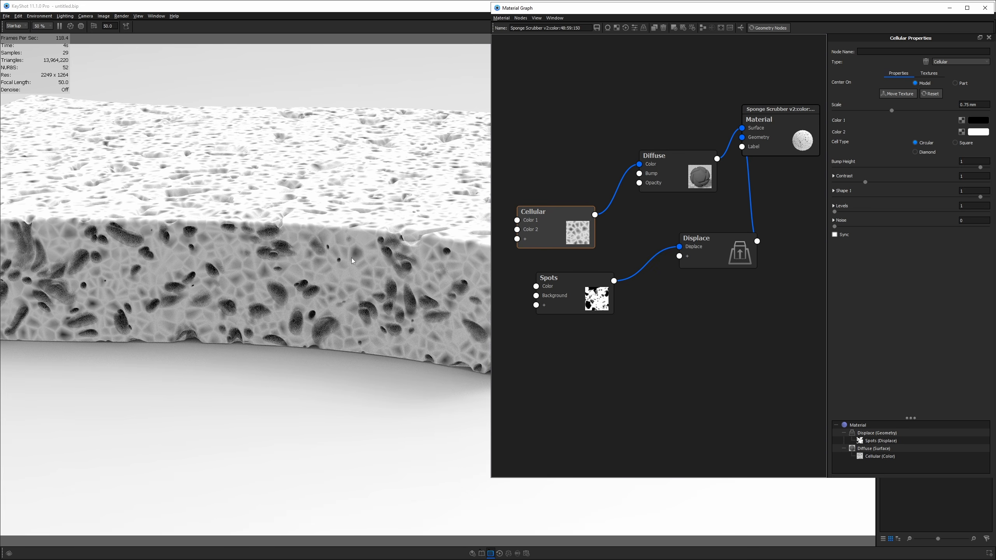
- Set the Cellular Color 1 to white and Color 2 to black
click(976, 121)
click(911, 208)
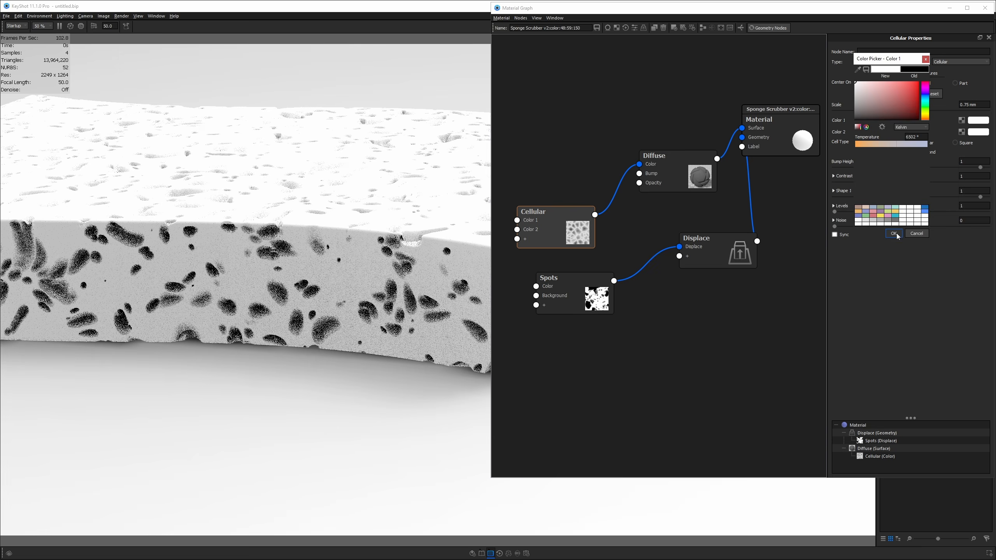
click(894, 233)
click(976, 133)
click(871, 240)
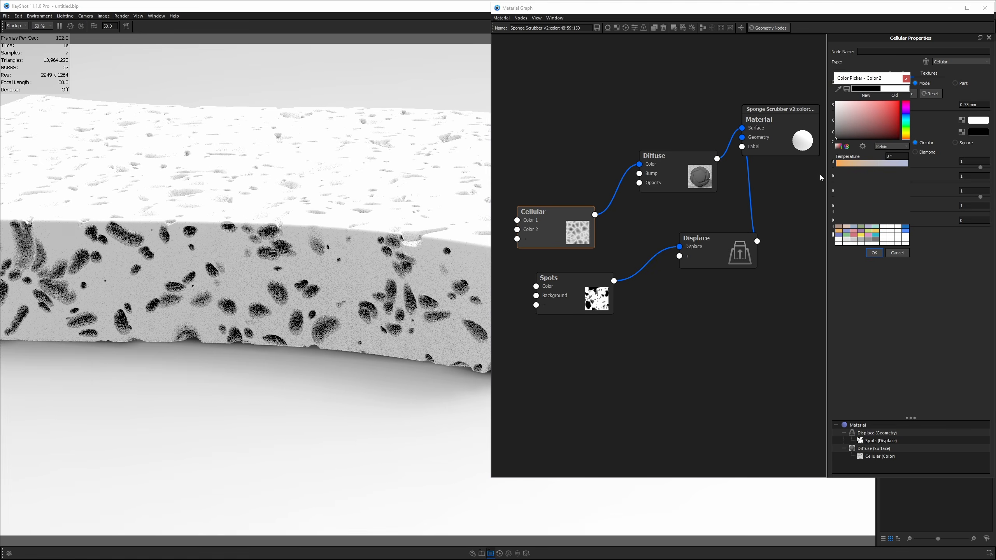
click(874, 252)
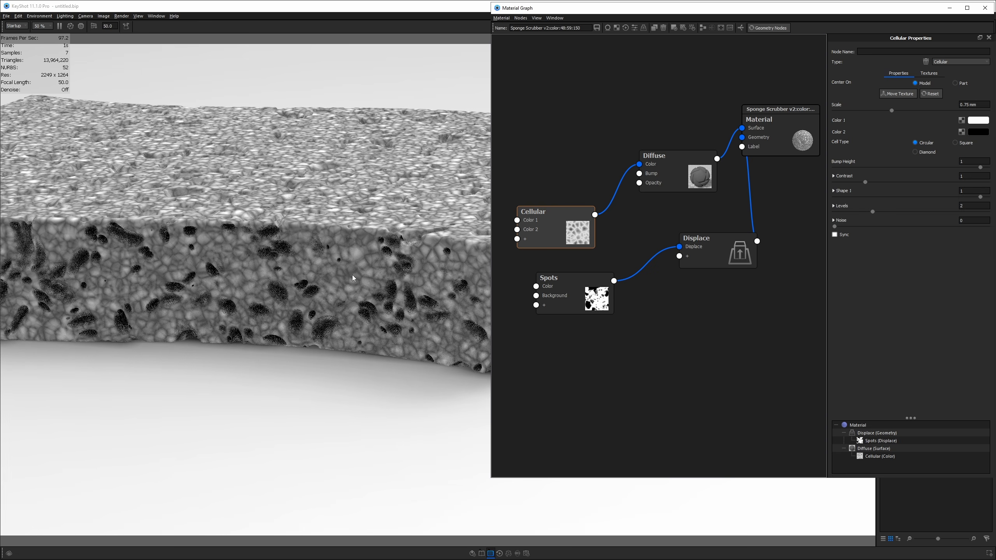
- Add slight noise, raise contrast to 1.3 and adjust Shape 1 on the Cellular texture
drag(413, 271, 340, 310)
scroll(340, 254, up, 3)
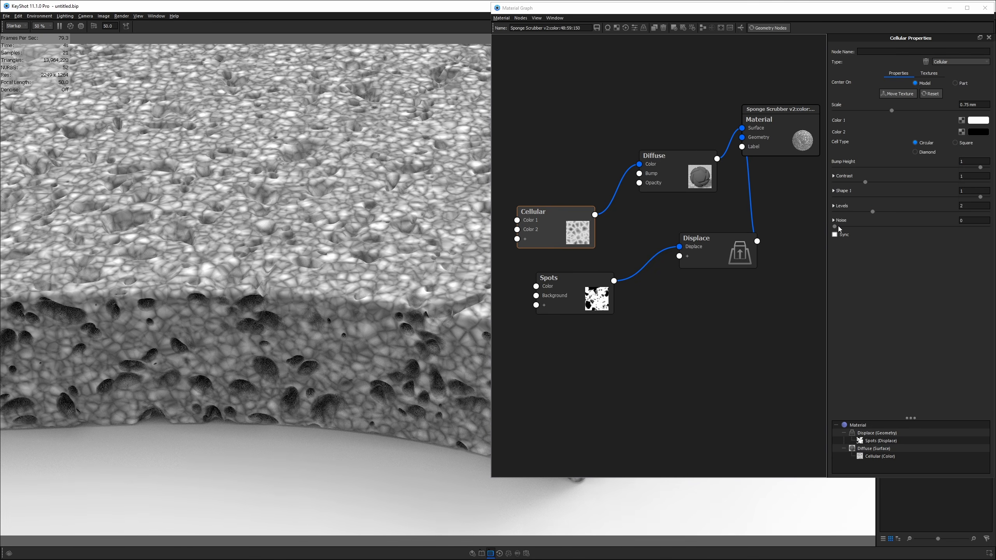
drag(834, 227, 915, 227)
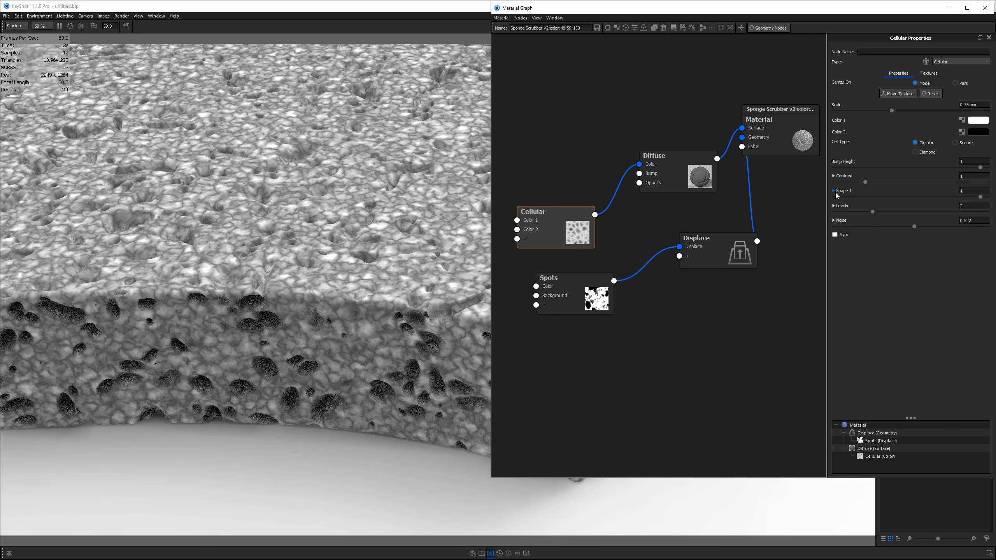
drag(868, 186, 875, 187)
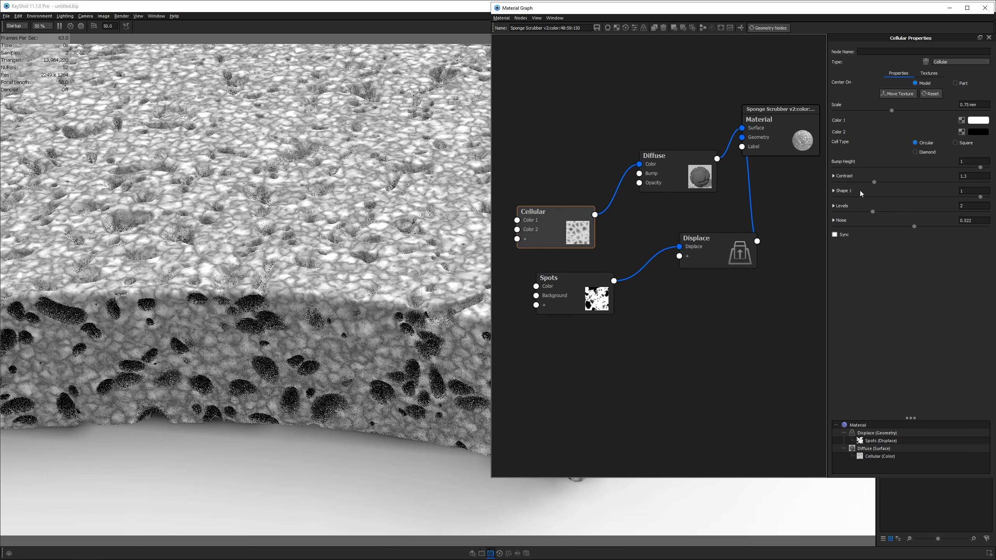
click(834, 191)
scroll(365, 256, up, 5)
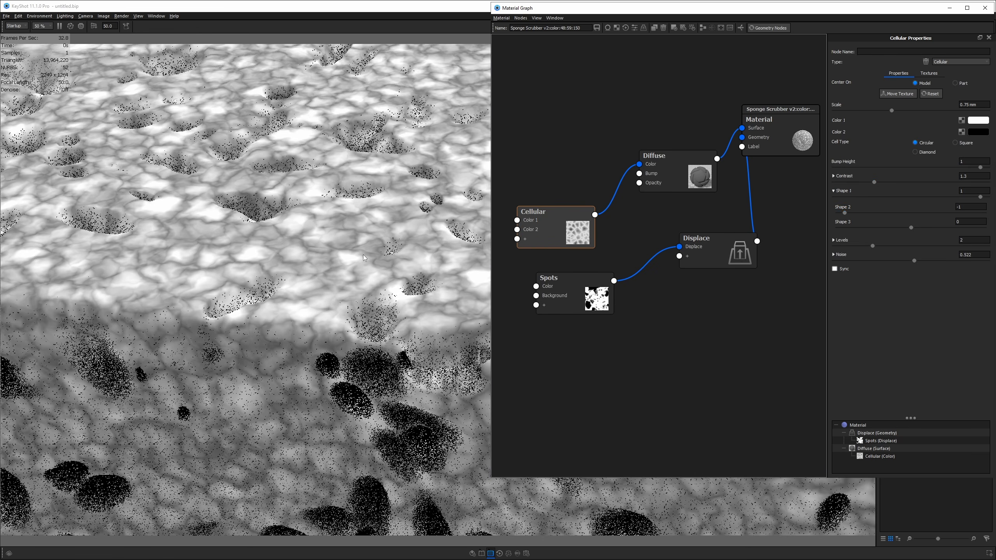
drag(368, 283, 364, 341)
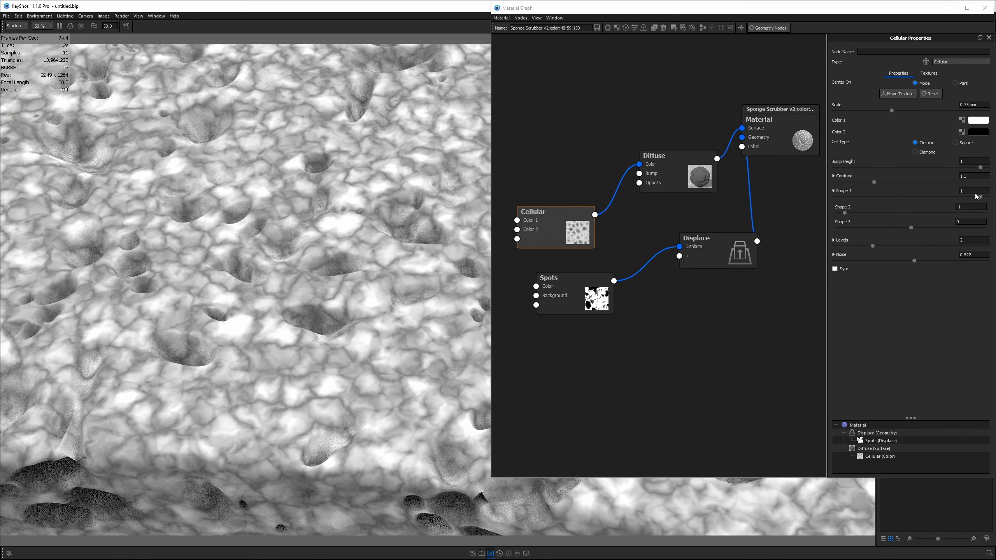
mouse_move(981, 198)
mouse_down()
mouse_move(936, 201)
mouse_move(993, 197)
mouse_move(968, 196)
mouse_up()
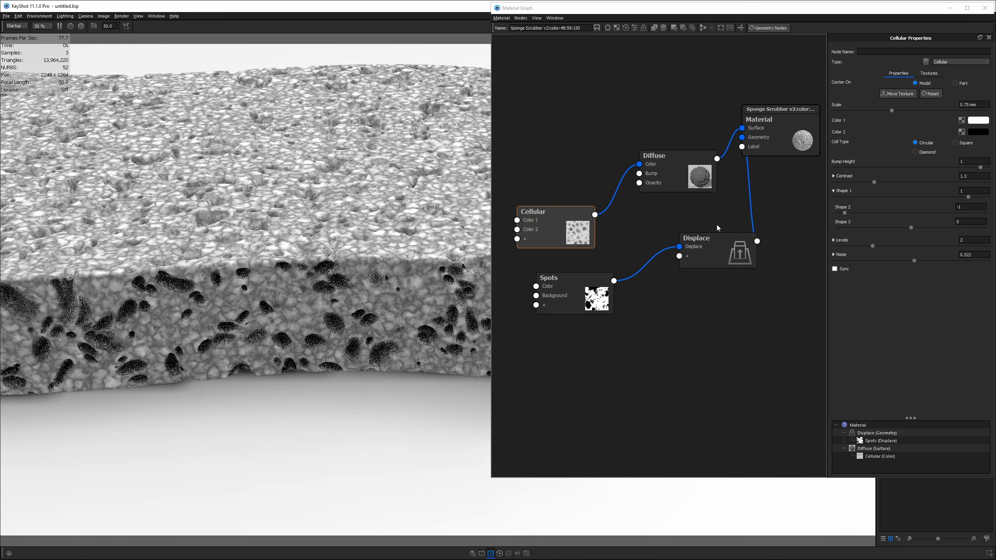
- Set the Cellular Scale to 0.5 mm and reposition the Spots and Displace nodes
click(569, 222)
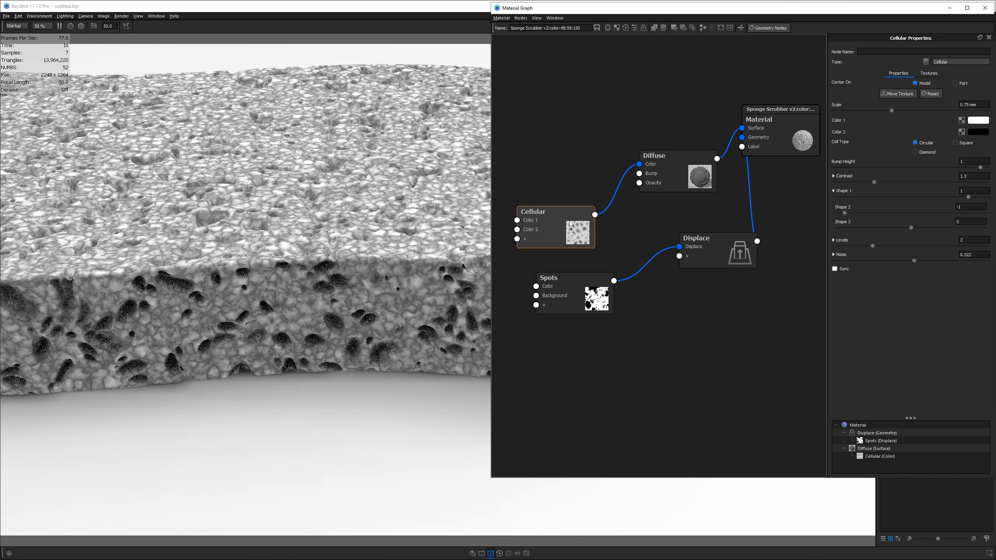
click(985, 105)
text(0.5)
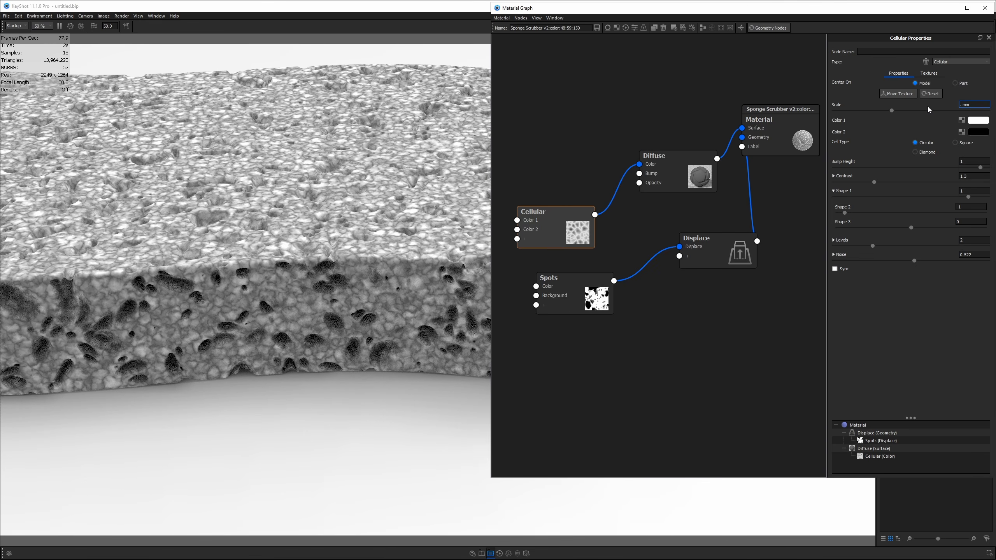
key(Return)
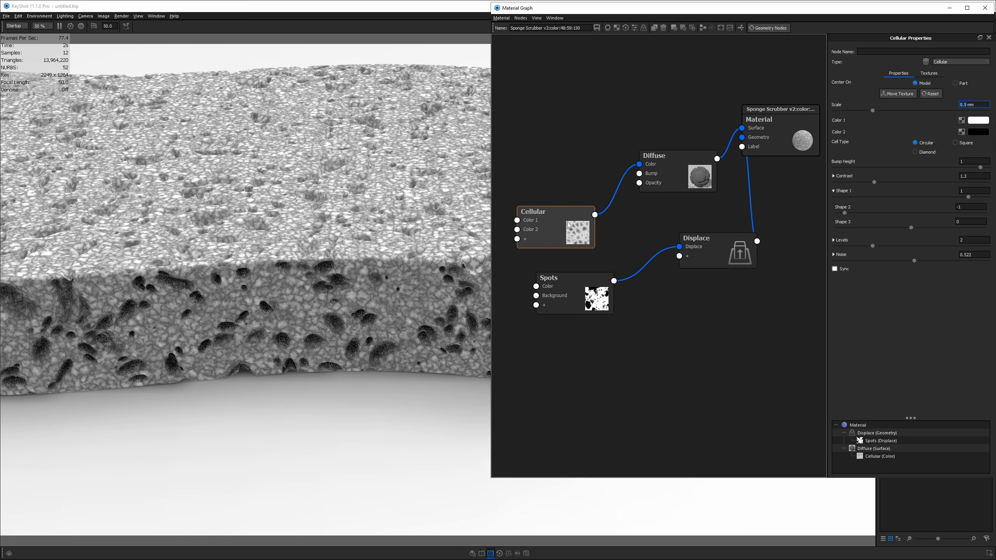
drag(588, 302, 582, 310)
click(641, 278)
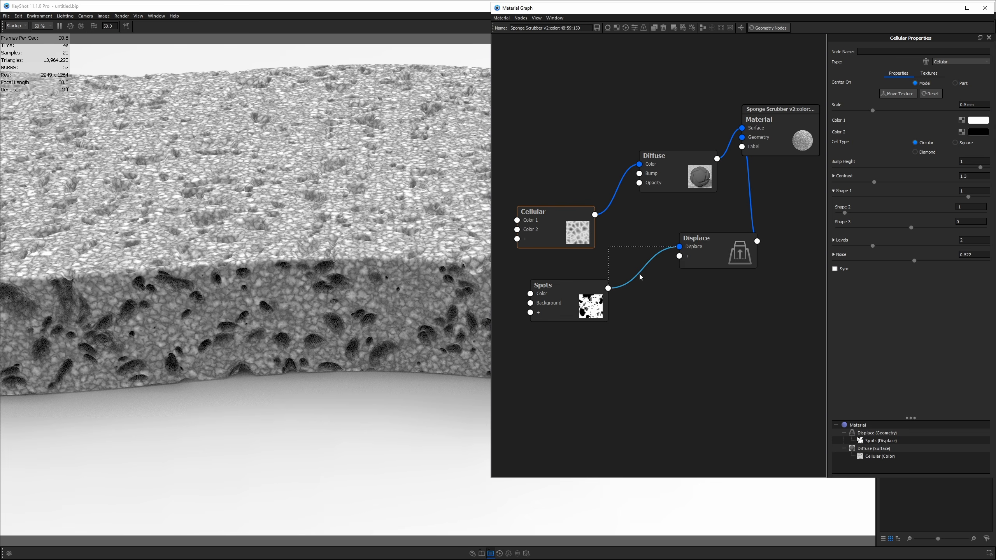
drag(716, 255, 745, 244)
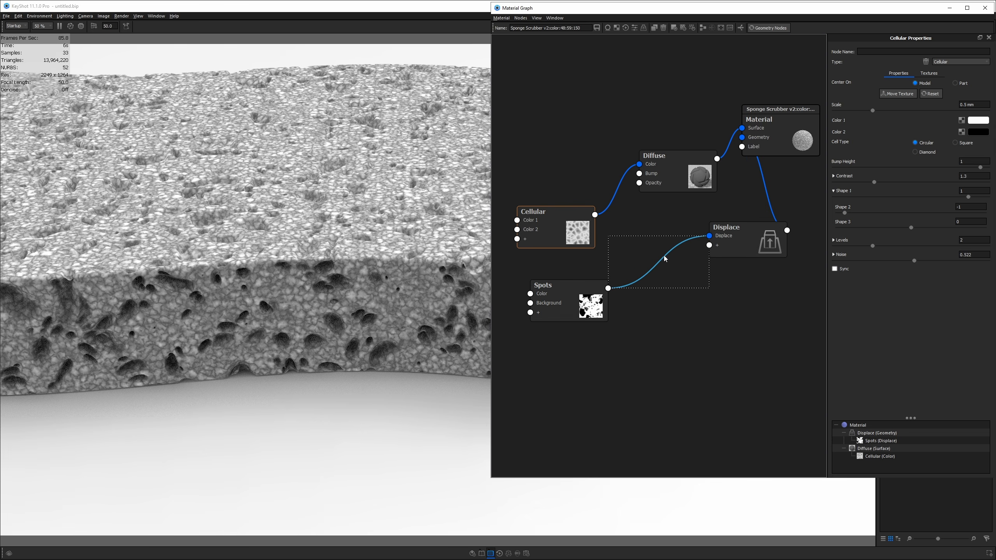
- Insert a Color Composite node on the Spots-to-Displace connection
right_click(664, 257)
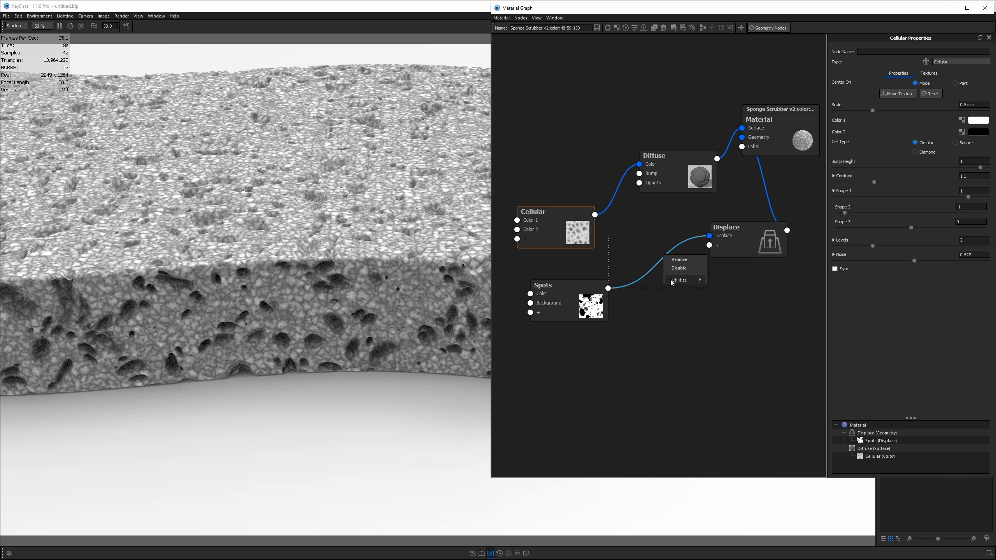
mouse_move(682, 279)
click(736, 290)
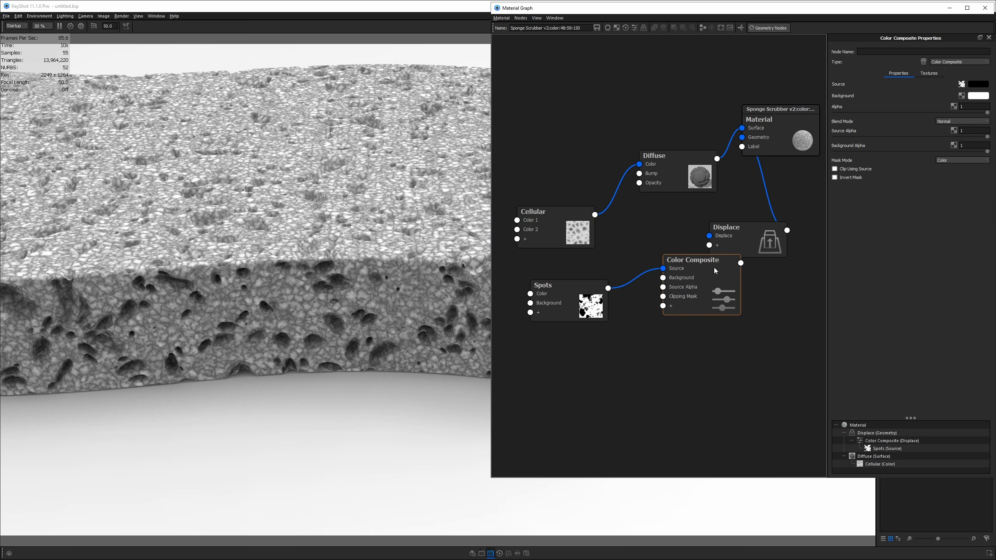
drag(761, 246, 787, 224)
- Wire Cellular into the Color Composite Background, tidy the nodes, and preview the composite texture
drag(595, 215, 662, 277)
drag(558, 223, 566, 351)
drag(576, 304, 571, 301)
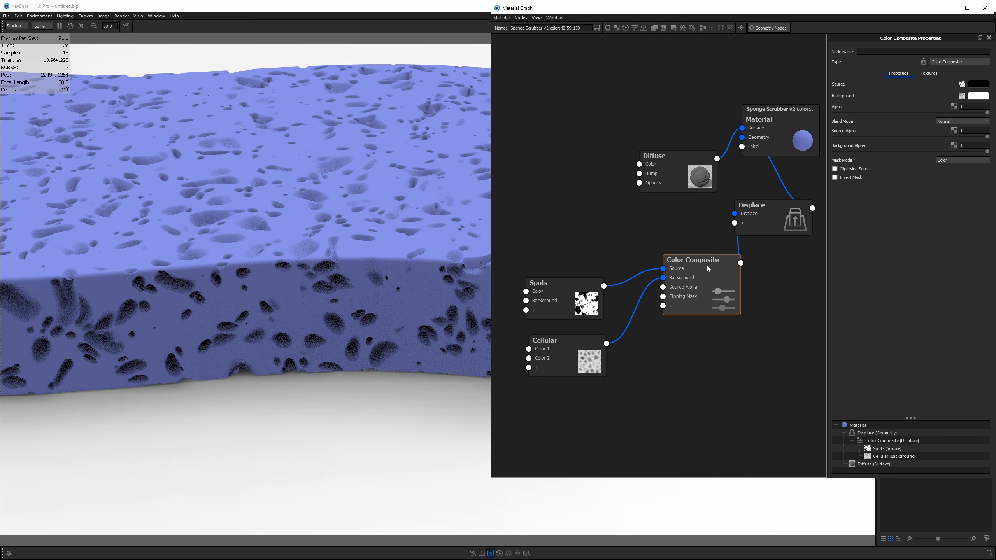
key(c)
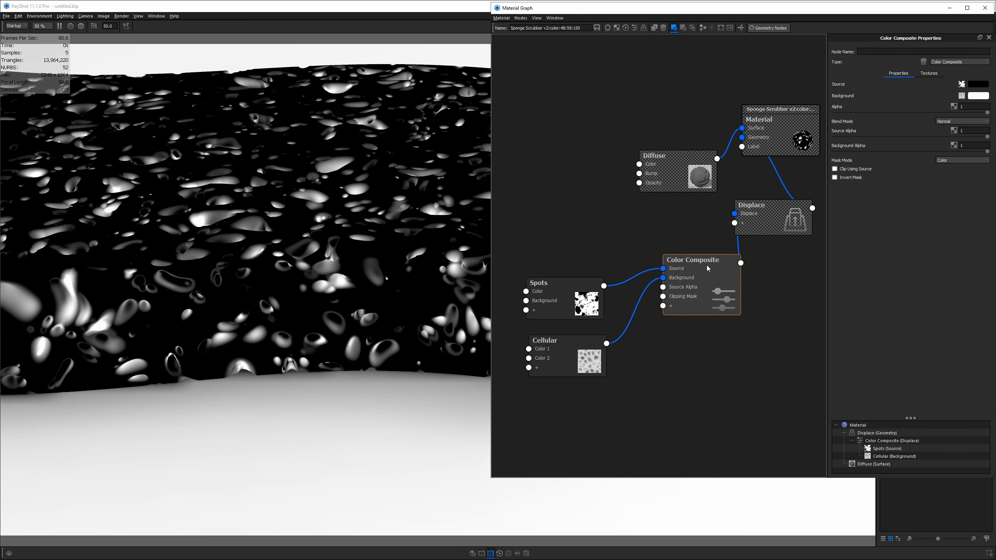
drag(708, 267, 648, 299)
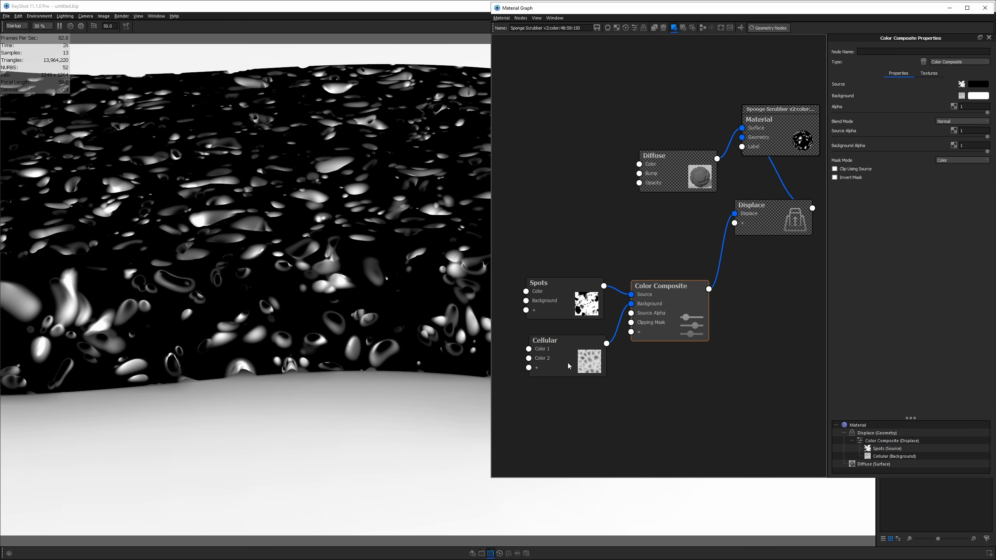
- Set the Color Composite blend mode to Screen and line up the Spots and Cellular nodes
click(946, 122)
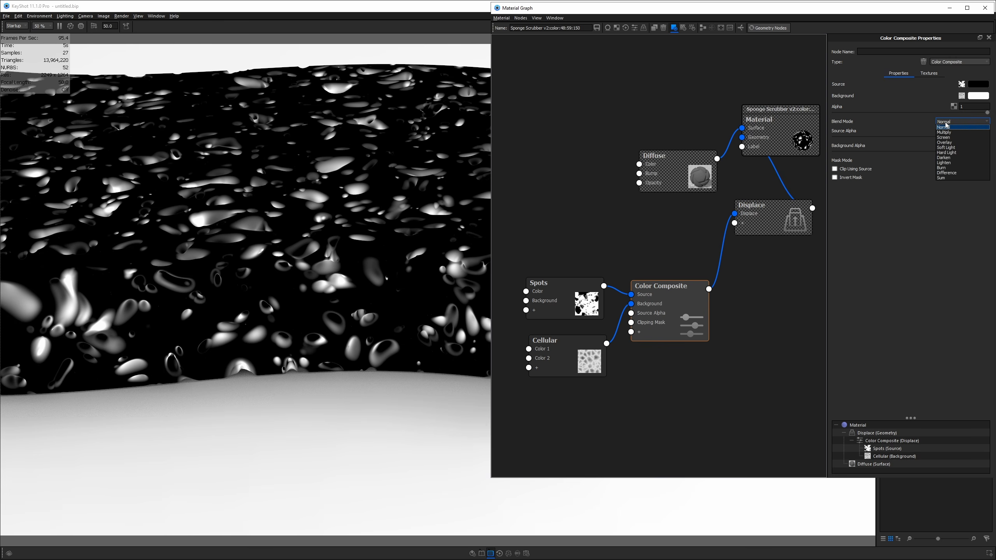
mouse_move(569, 298)
mouse_down()
mouse_move(573, 267)
mouse_move(574, 285)
mouse_up()
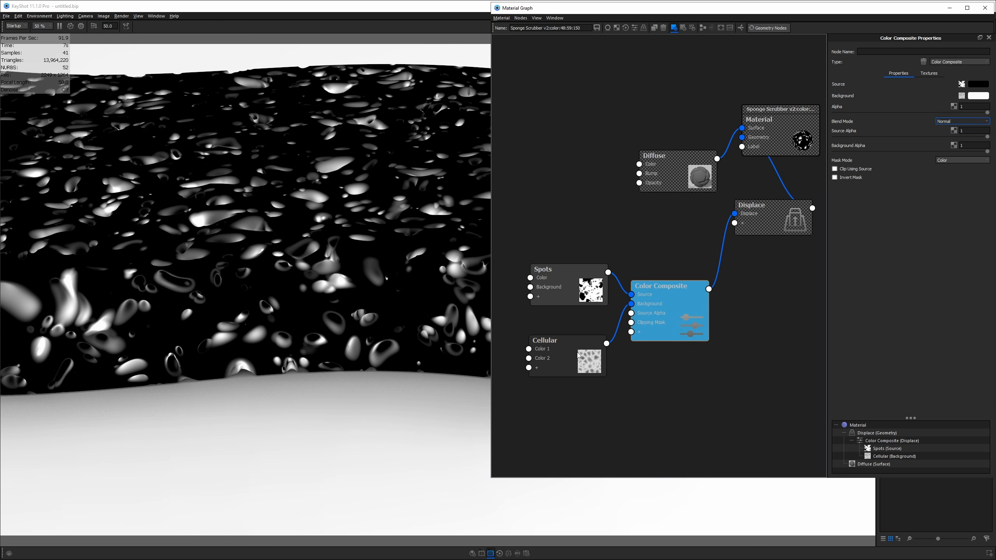
drag(575, 350, 579, 365)
click(965, 121)
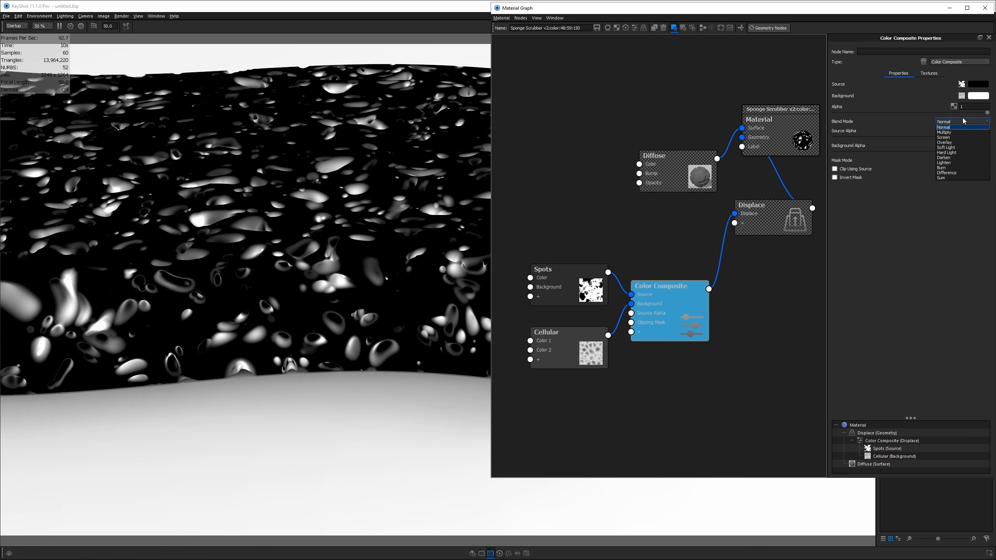
click(956, 137)
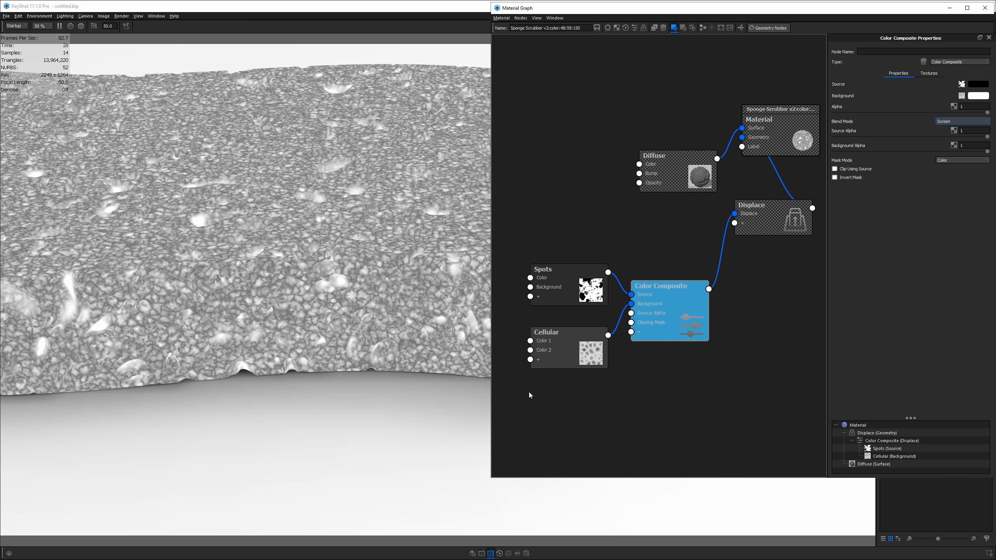
drag(573, 348, 573, 336)
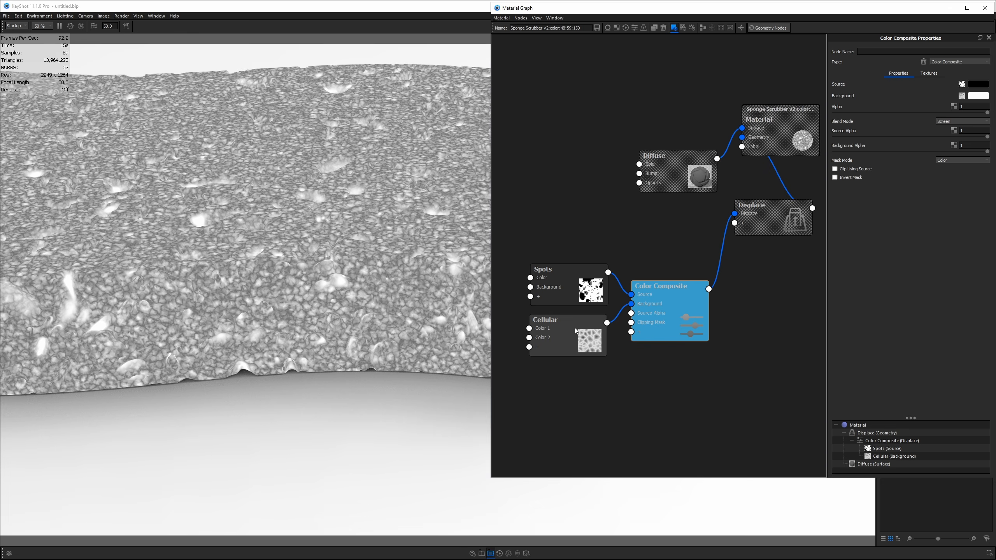
- Turn off the texture preview, view the sponge from higher up, and tidy the node layout
key(c)
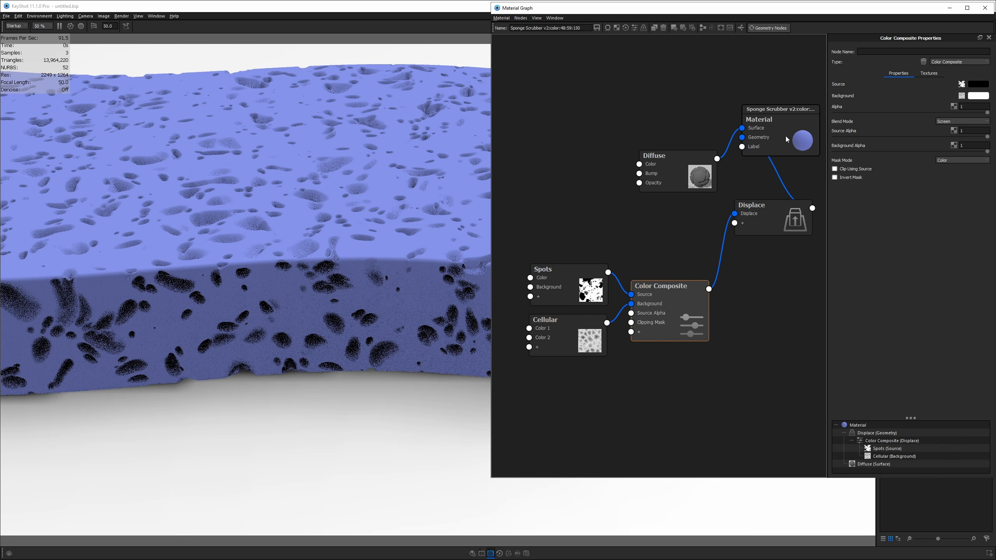
click(698, 109)
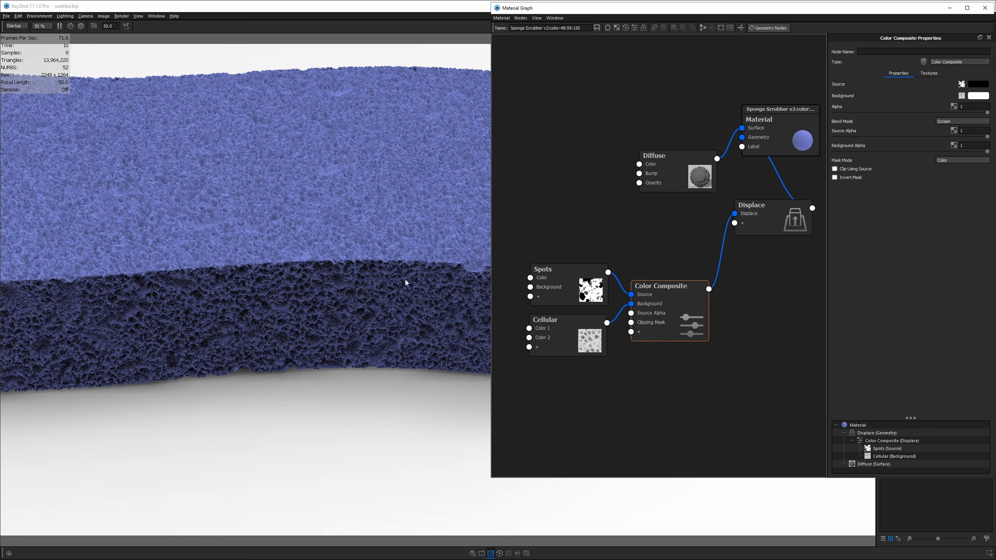
scroll(274, 240, down, 5)
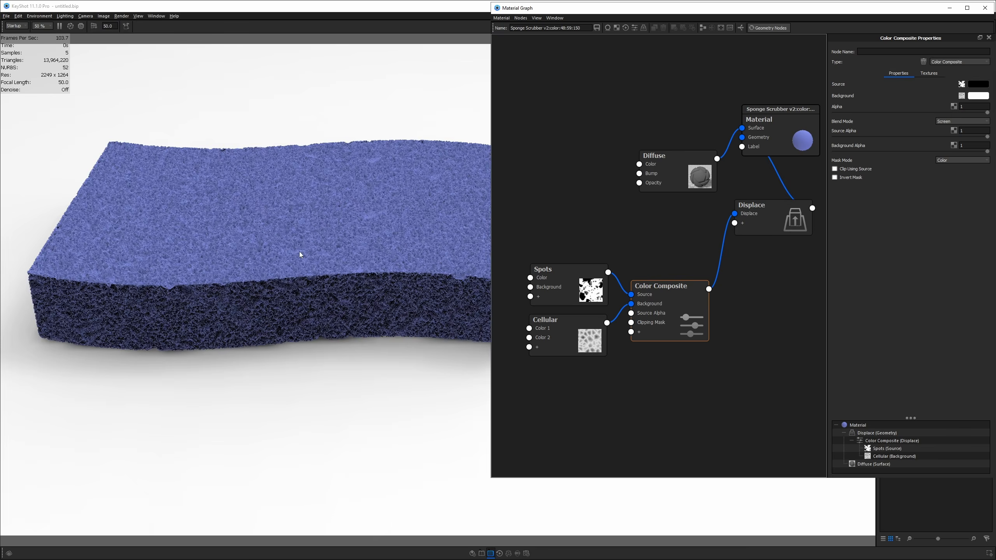
drag(301, 255, 350, 353)
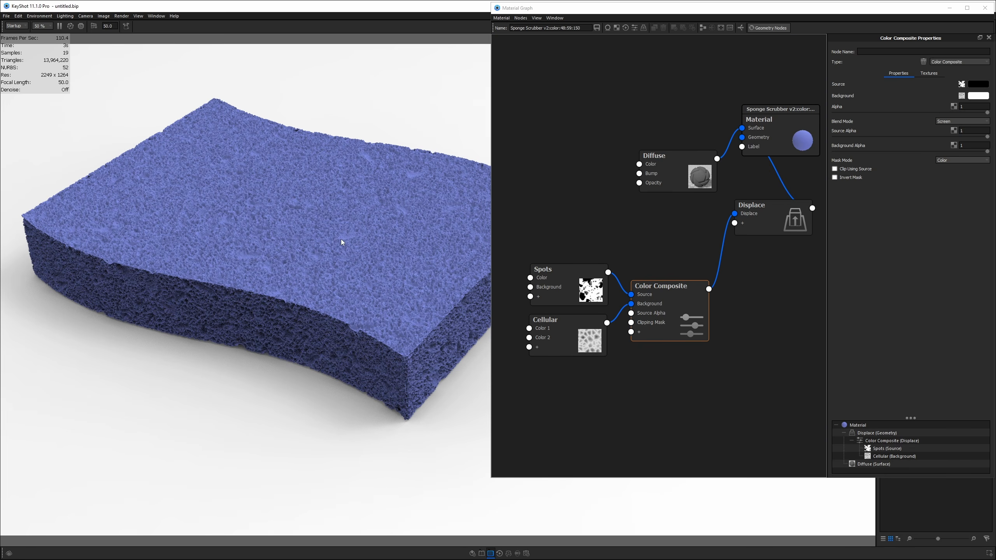
drag(562, 283, 563, 290)
drag(570, 327, 574, 327)
drag(662, 303, 662, 303)
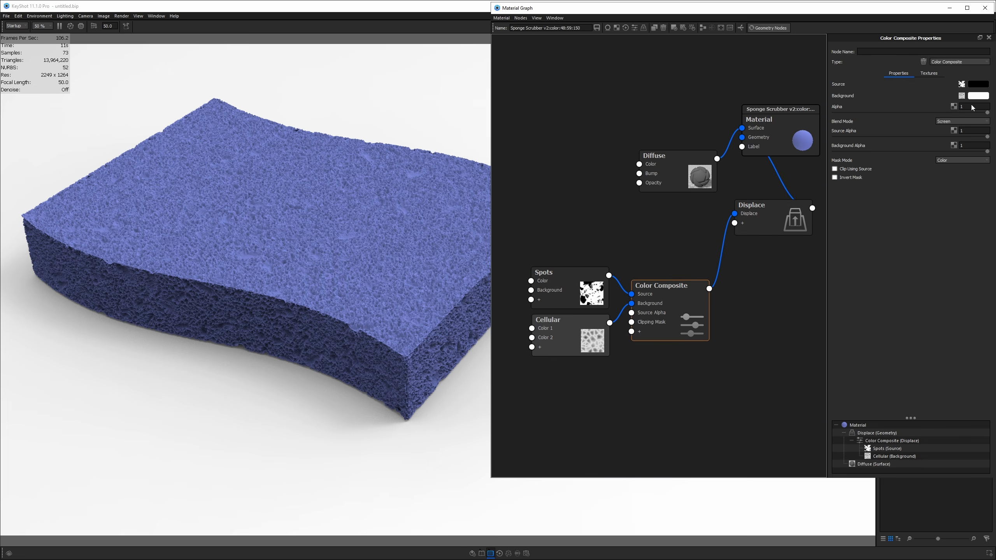
- Show the Displace node's height setting, zoom in on the sponge, and bring up sponge.png
click(766, 224)
click(967, 84)
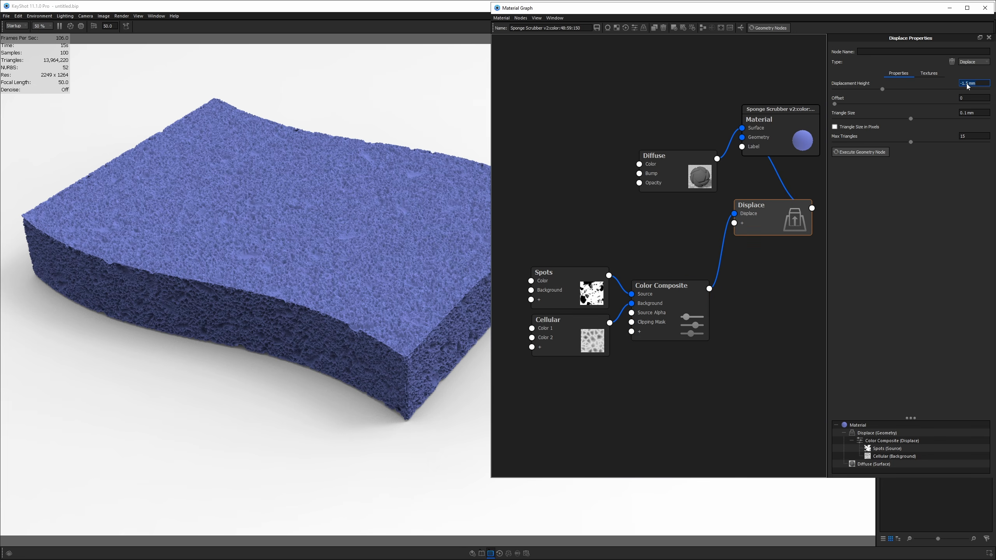
scroll(378, 268, up, 5)
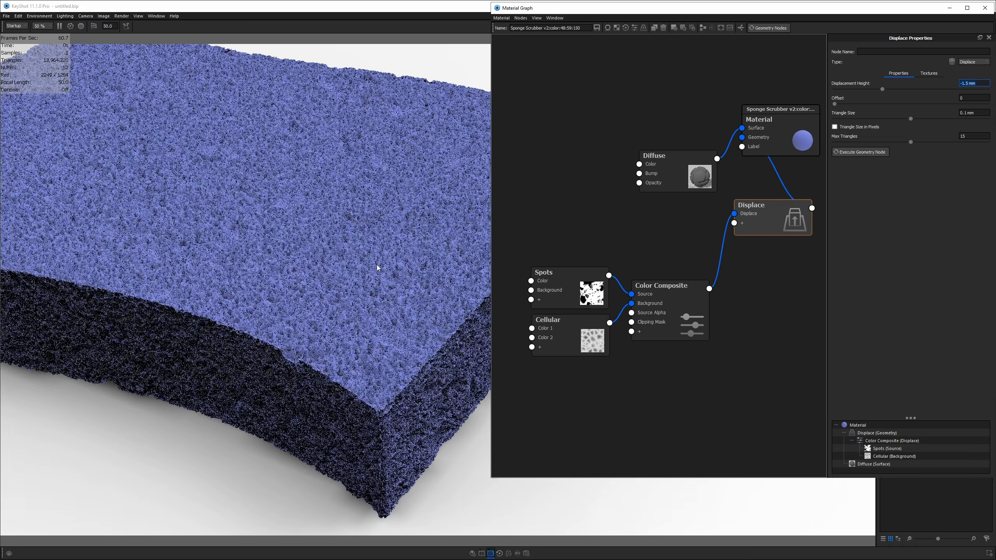
scroll(378, 268, up, 3)
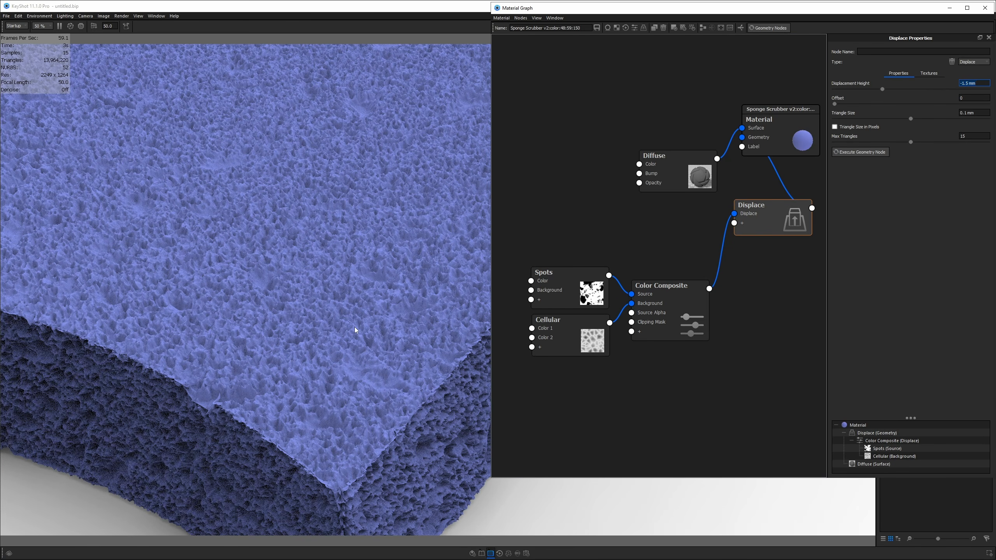
key(alt+Tab)
click(567, 294)
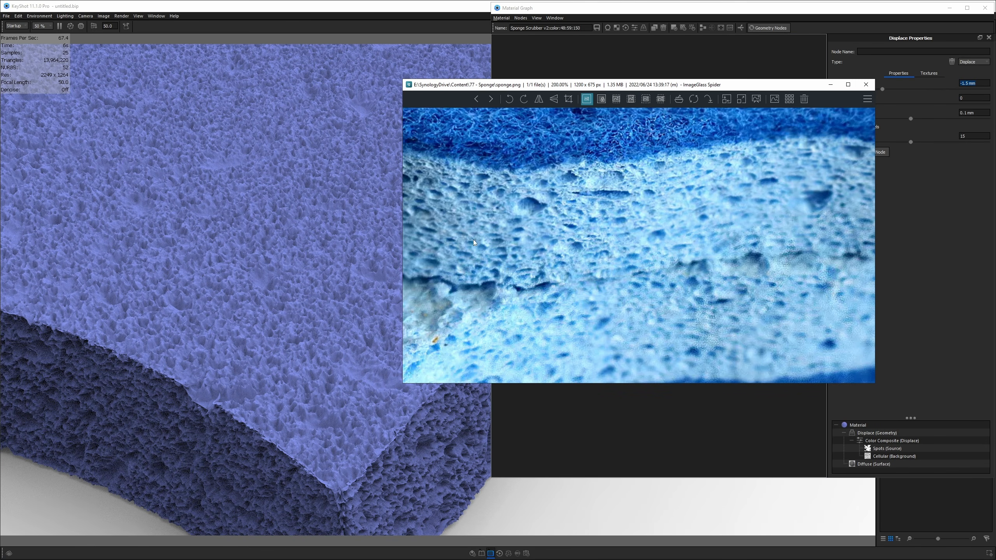
- Zoom and pan the sponge.png photo to study its pores and edge, then return to the Material Graph
scroll(583, 207, up, 3)
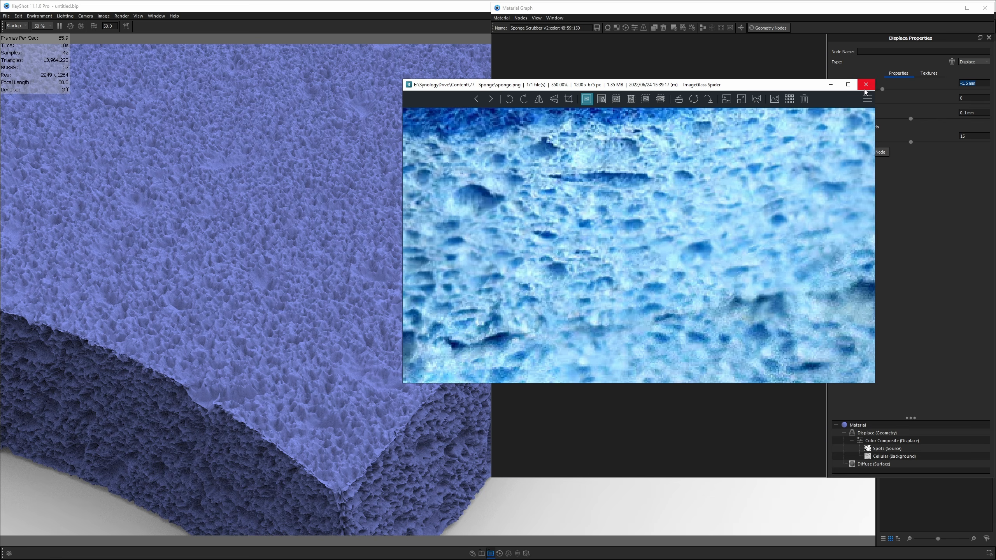
scroll(752, 68, down, 4)
drag(626, 360, 630, 306)
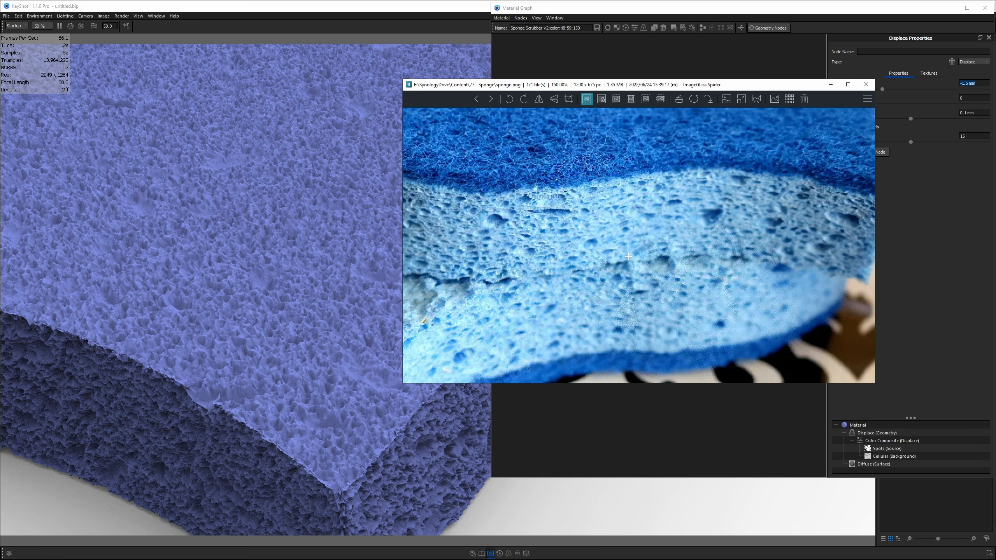
click(693, 61)
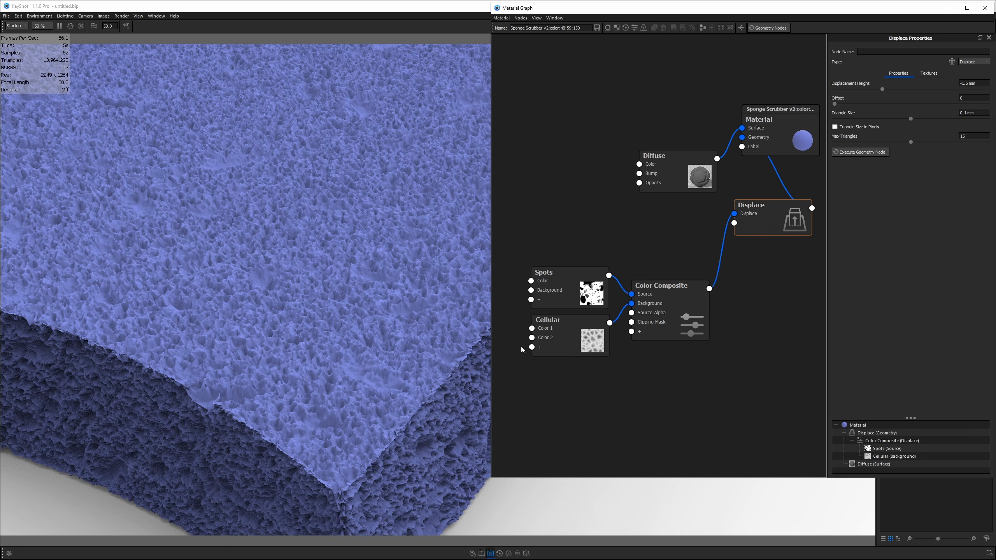
- Realign the Cellular, Spots and Color Composite nodes in the graph
drag(580, 334, 578, 339)
drag(581, 291, 577, 289)
drag(668, 310, 673, 309)
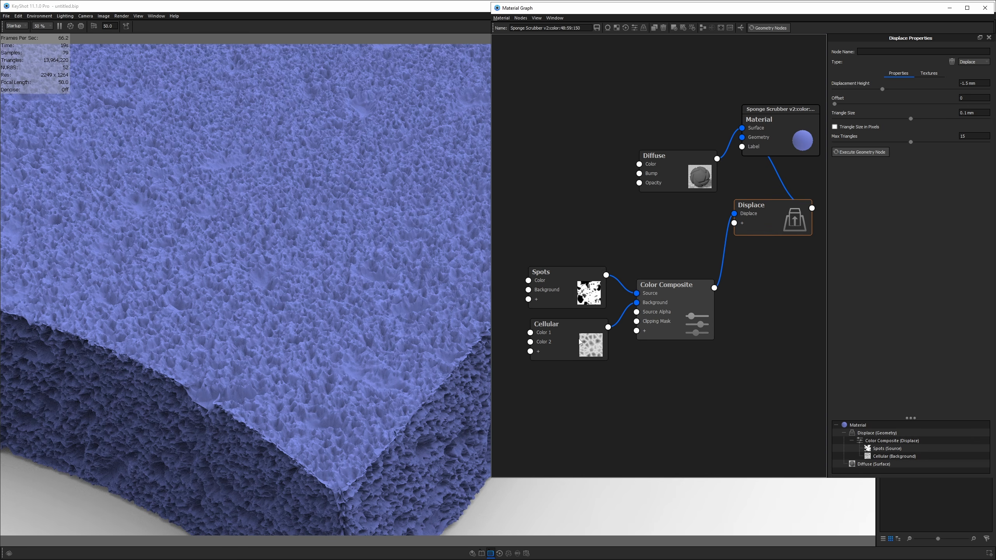
click(670, 314)
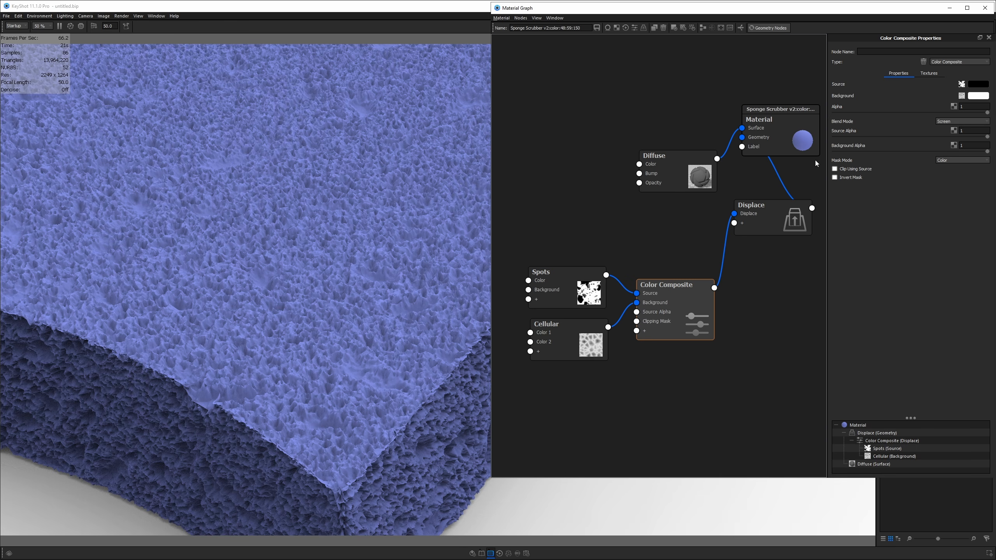
drag(678, 305, 682, 295)
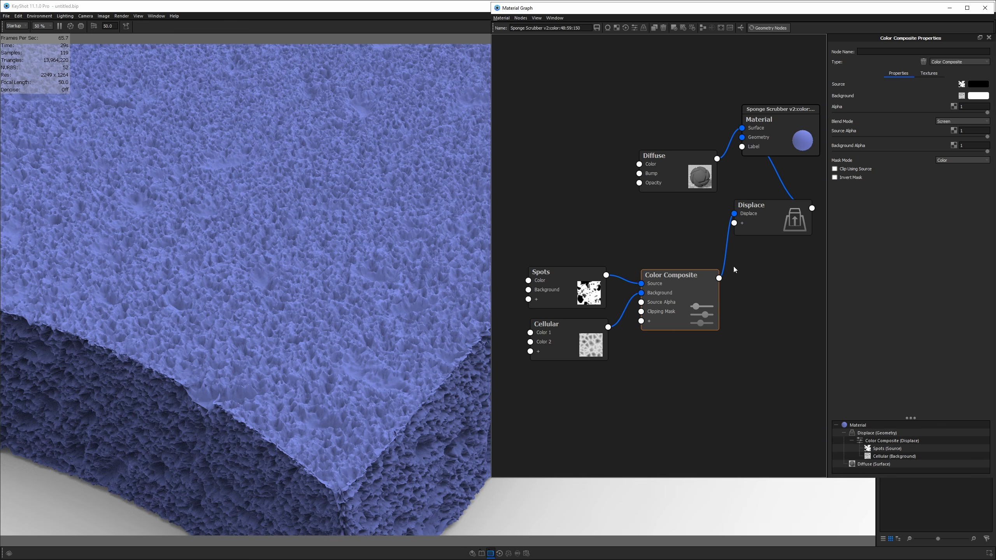
- Change the Cellular node's Color 1 from white to a mid grey
click(560, 330)
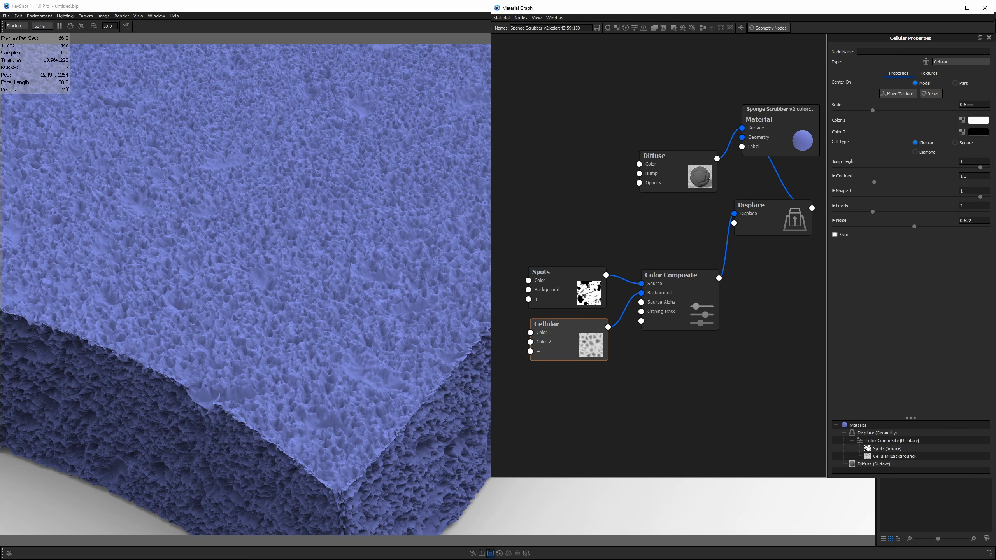
click(970, 122)
mouse_move(856, 121)
mouse_down()
mouse_move(825, 117)
mouse_move(825, 125)
mouse_up()
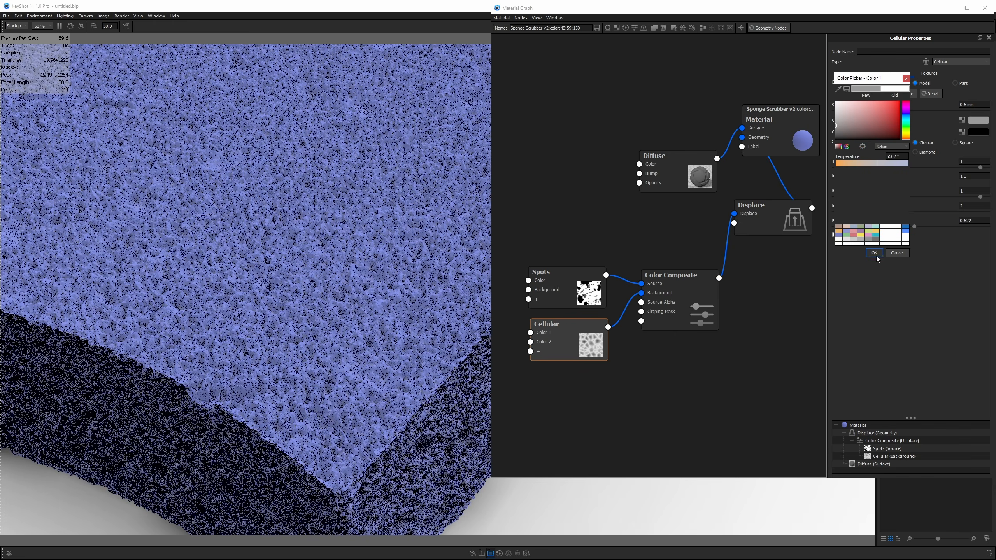
click(872, 255)
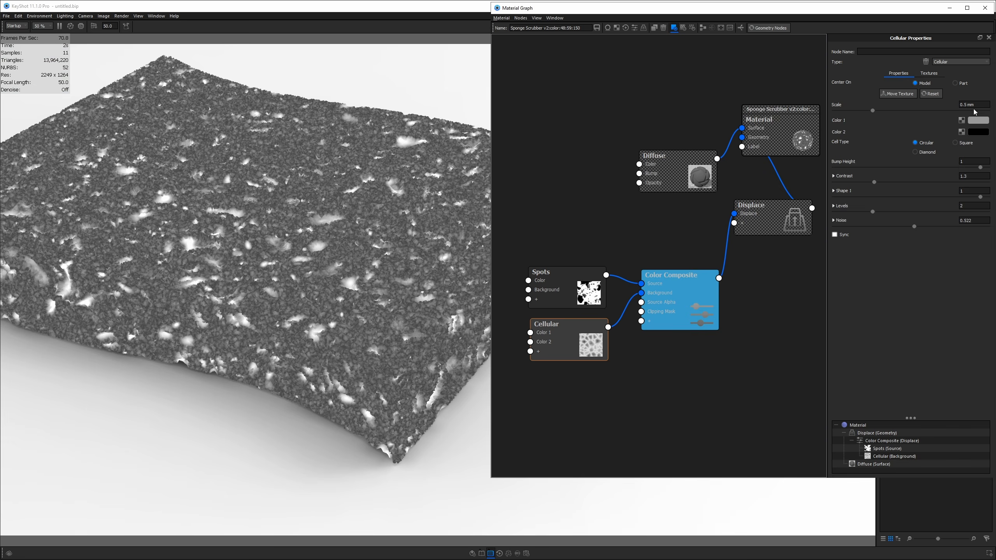
click(974, 121)
click(837, 109)
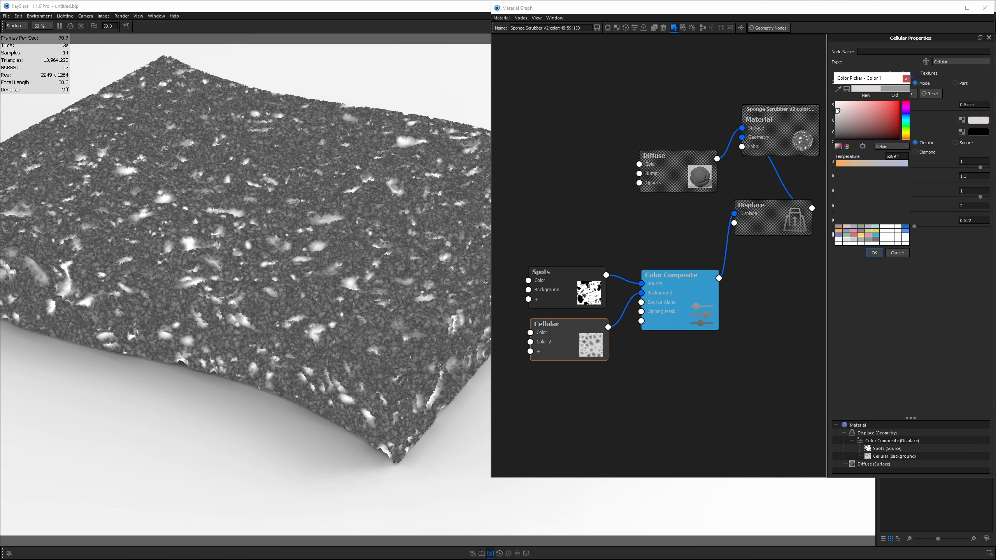
drag(837, 111, 828, 132)
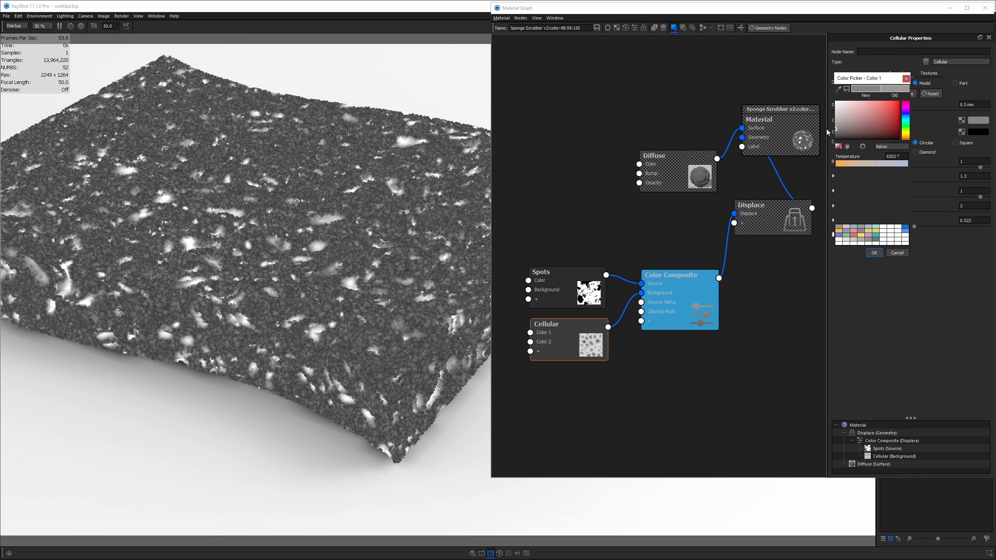
click(870, 251)
key(c)
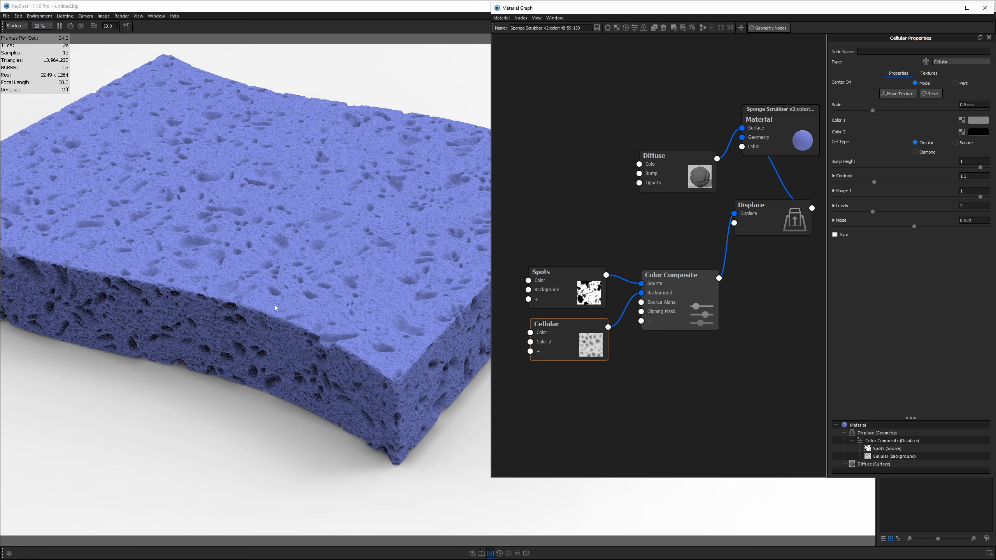
- Orbit, zoom and pan around the sponge's edge and corner, then close the Material Graph window
drag(275, 309, 318, 278)
scroll(359, 312, up, 5)
scroll(333, 193, up, 2)
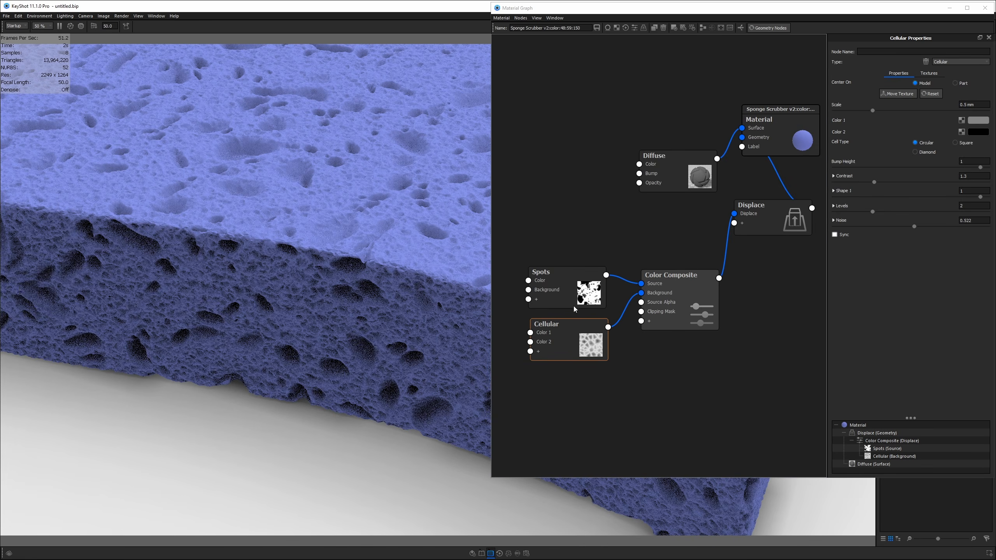
scroll(271, 325, down, 6)
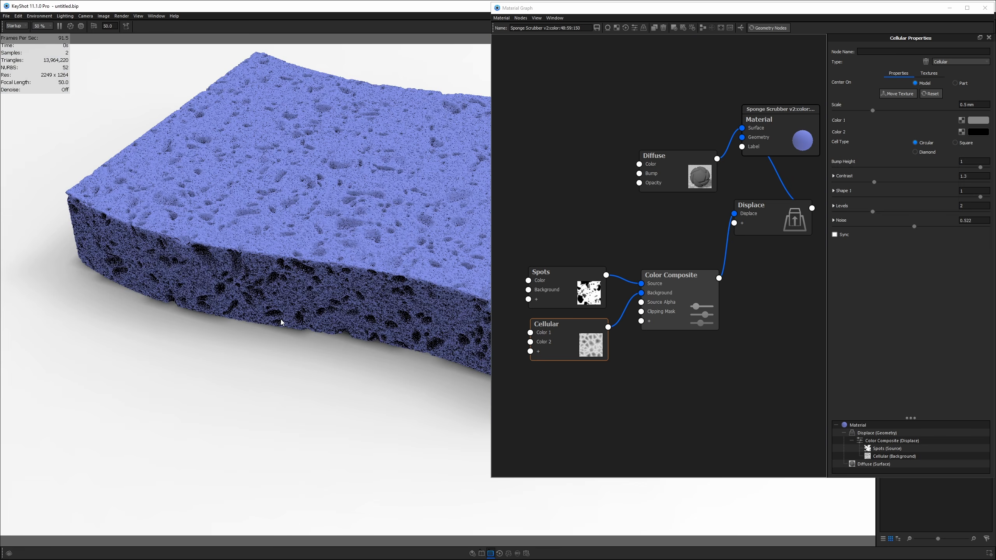
scroll(328, 308, down, 2)
drag(327, 310, 382, 426)
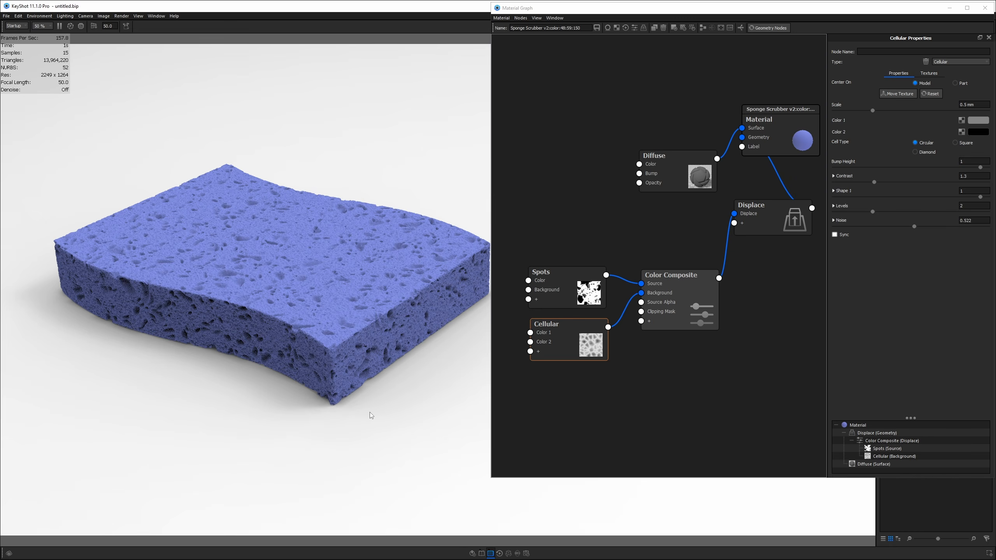
middle_drag(276, 378, 298, 387)
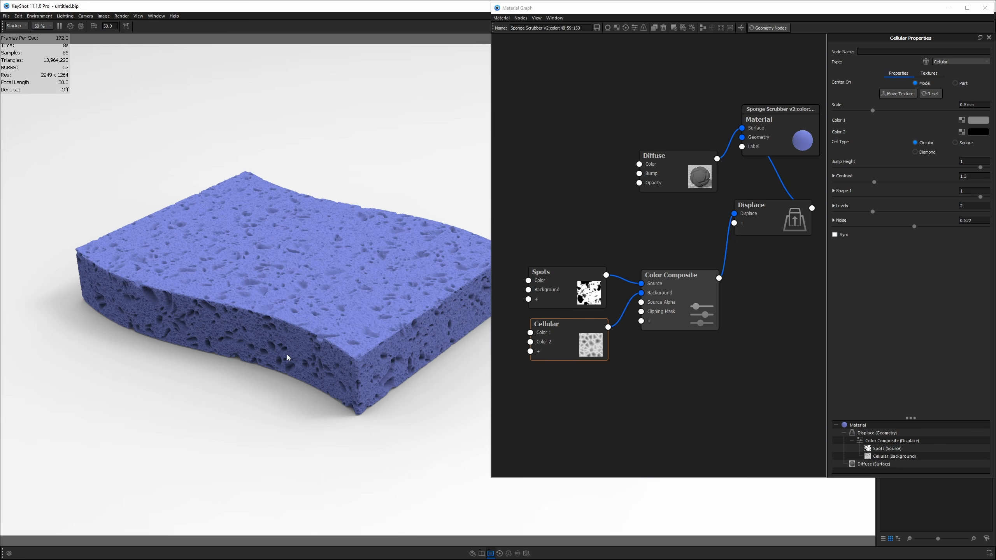
click(985, 7)
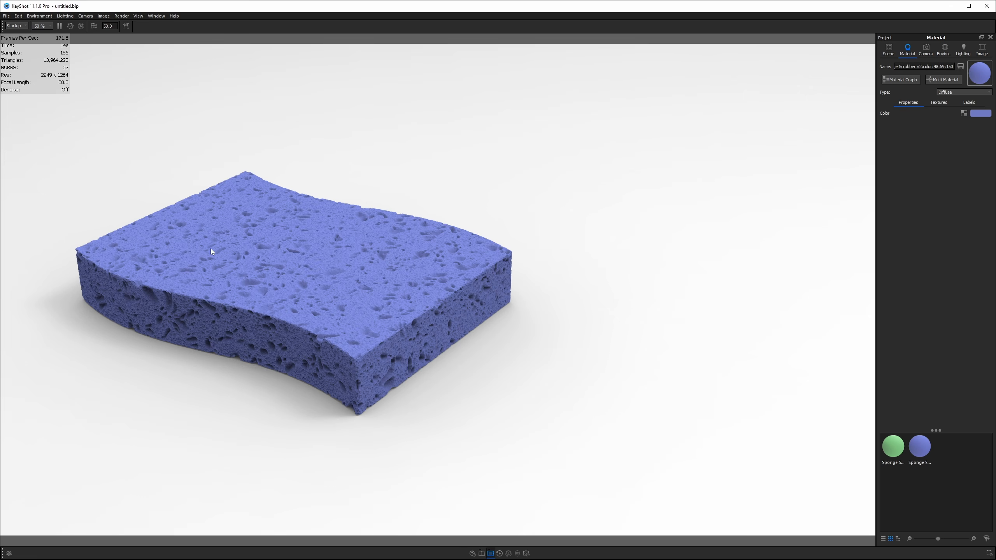
- Apply the cyclorama studio HDRI from the Environments library and orbit until the sponge sits on the floor
key(m)
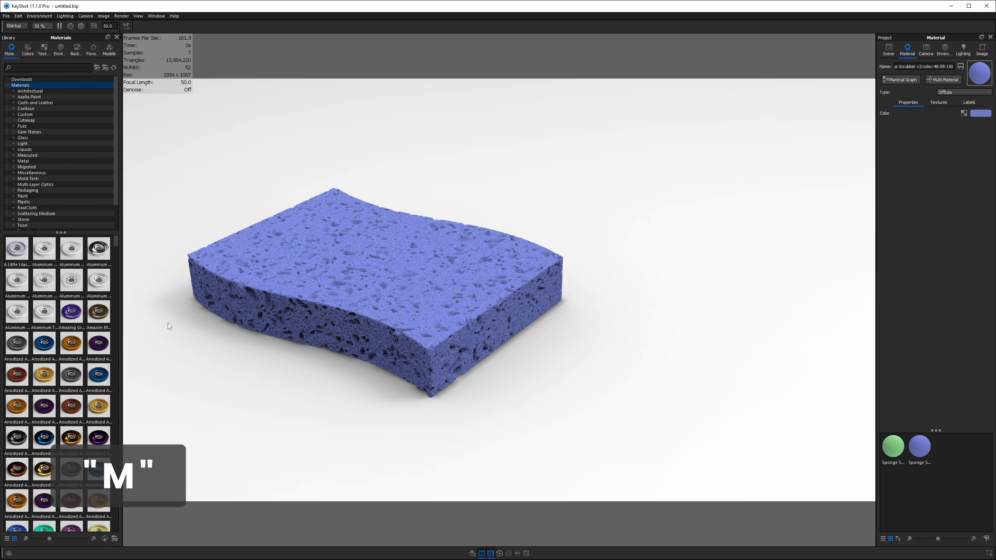
click(57, 54)
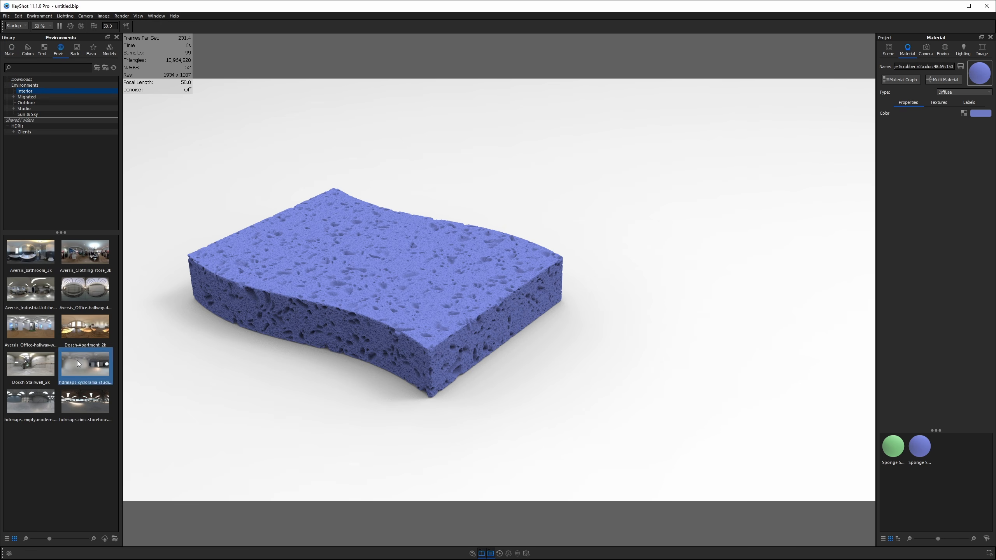
drag(76, 362, 642, 250)
drag(596, 293, 747, 267)
scroll(744, 266, down, 8)
scroll(725, 264, down, 5)
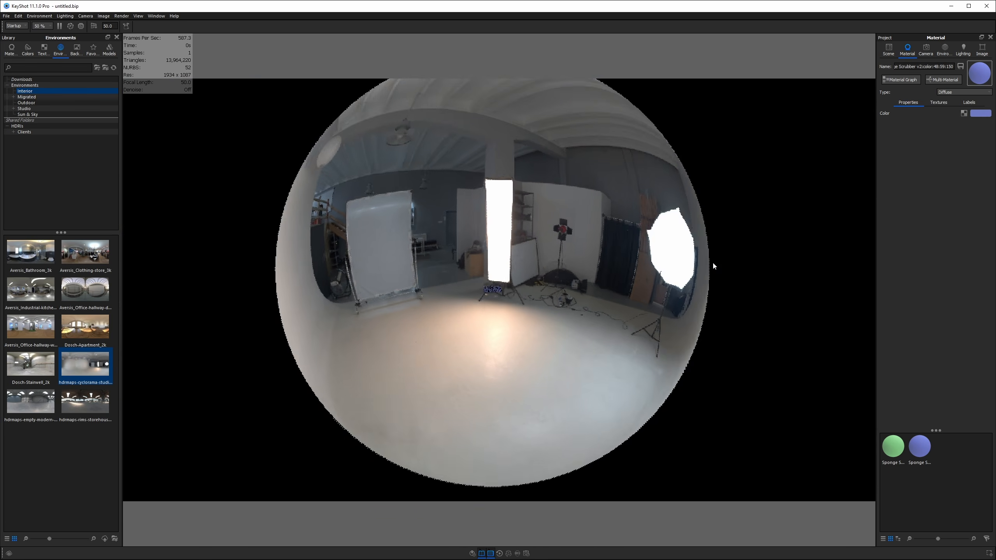
scroll(713, 262, up, 4)
drag(644, 298, 242, 296)
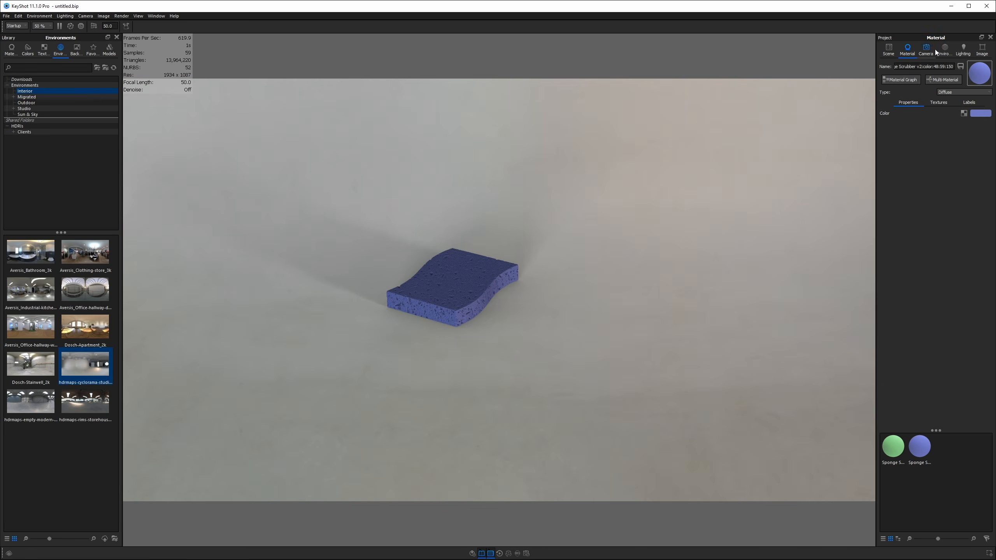
scroll(529, 290, up, 3)
drag(504, 293, 538, 277)
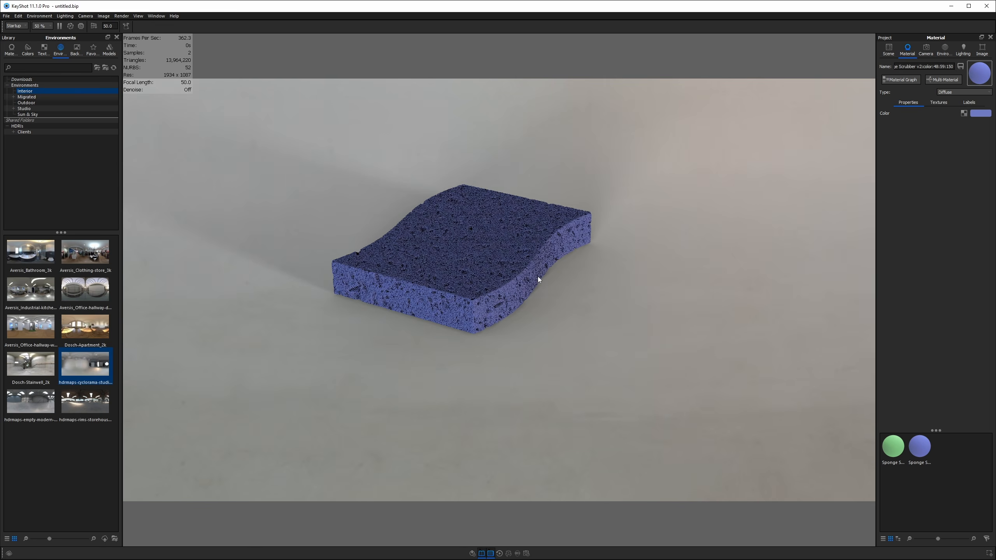
- Set a solid pale lavender-grey background colour and add a ground plane with Ctrl+G
click(945, 50)
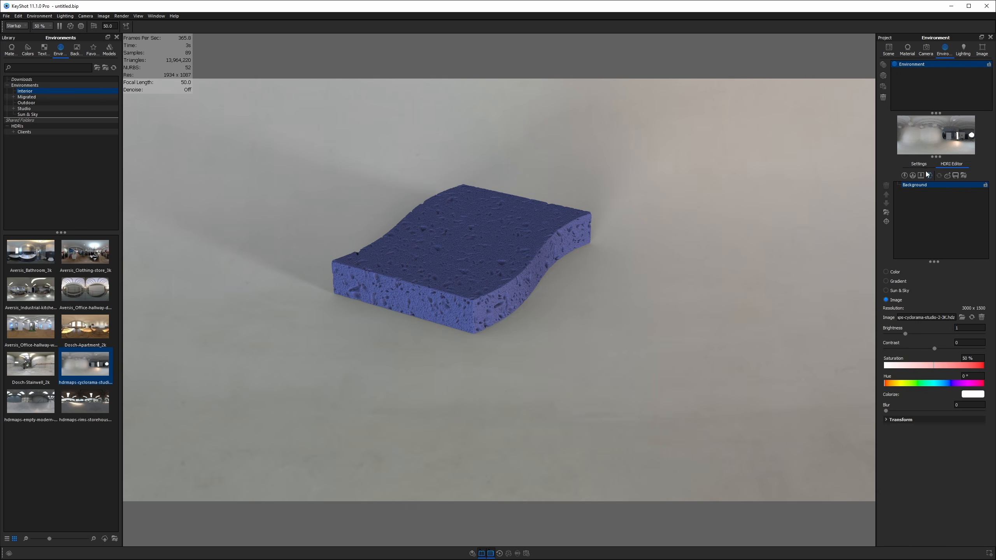
drag(856, 199, 620, 362)
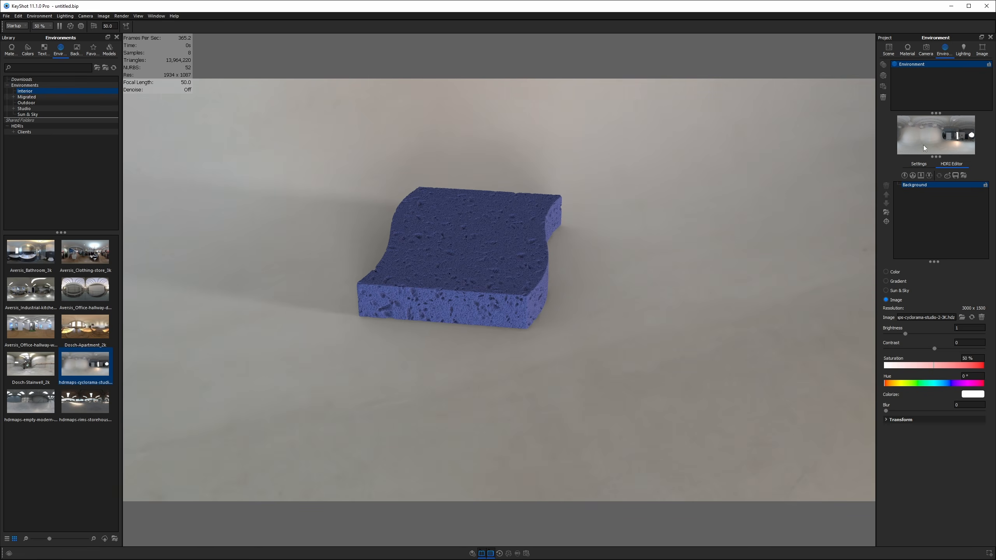
click(919, 165)
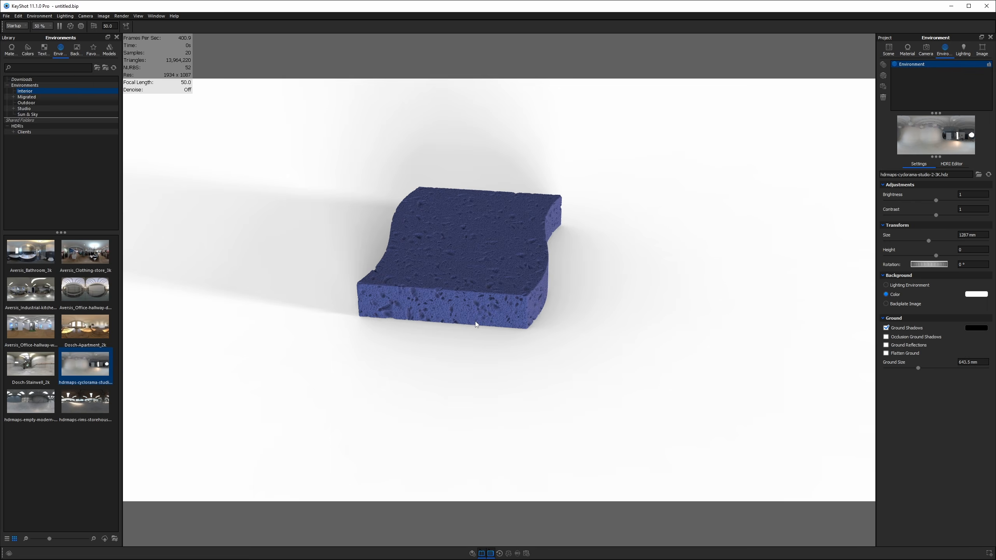
drag(474, 323, 304, 322)
click(974, 295)
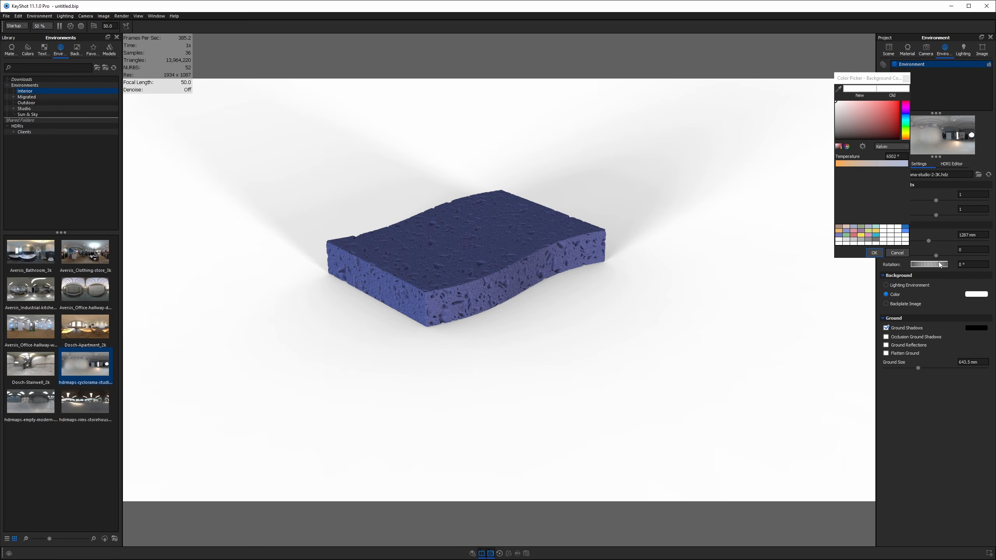
drag(840, 104, 840, 107)
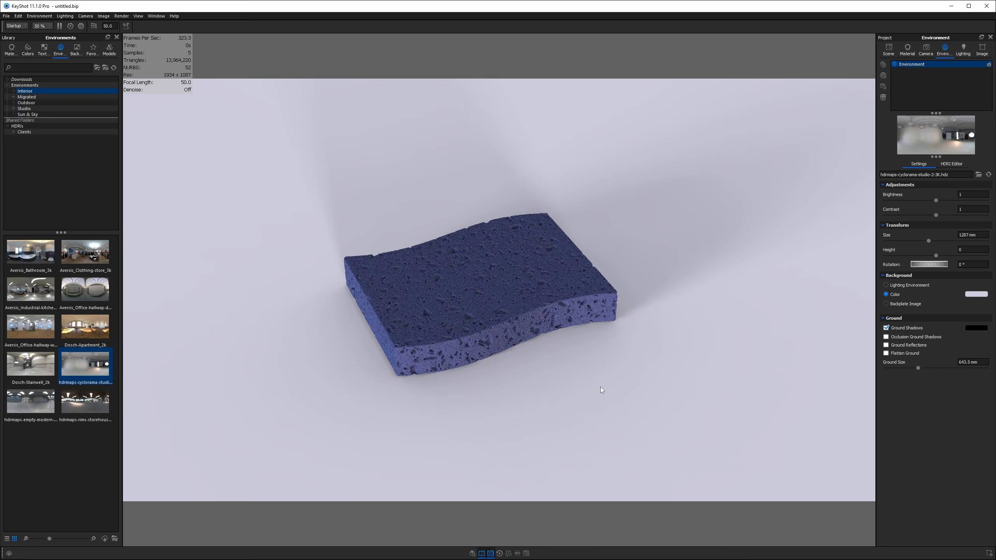
drag(602, 390, 615, 380)
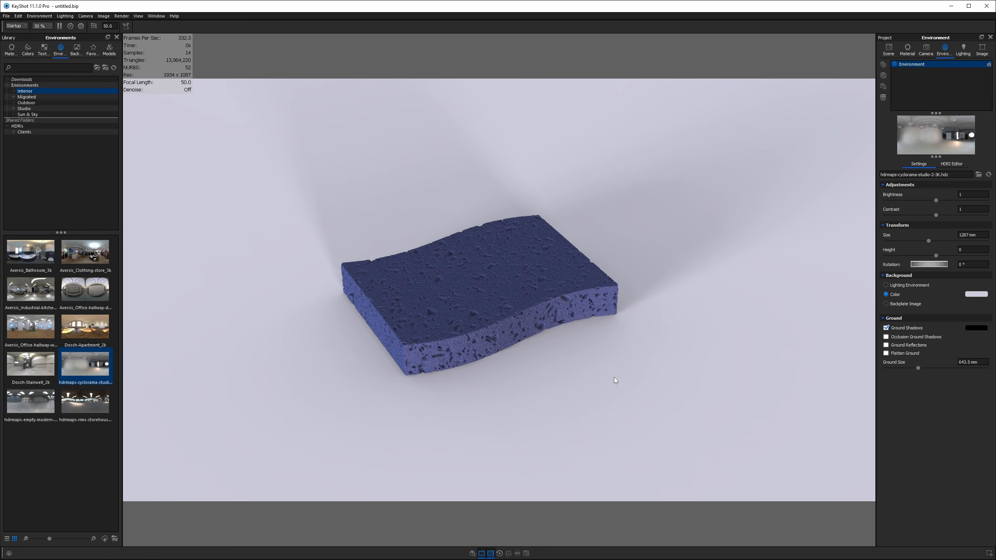
key(ctrl+g)
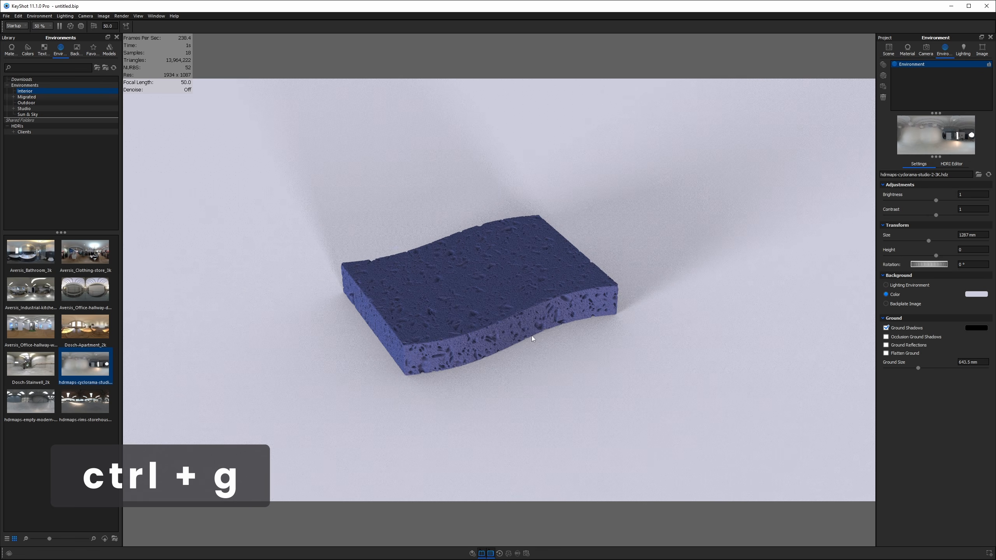
- Turn off ground shadows and make the ground material Diffuse
double_click(626, 324)
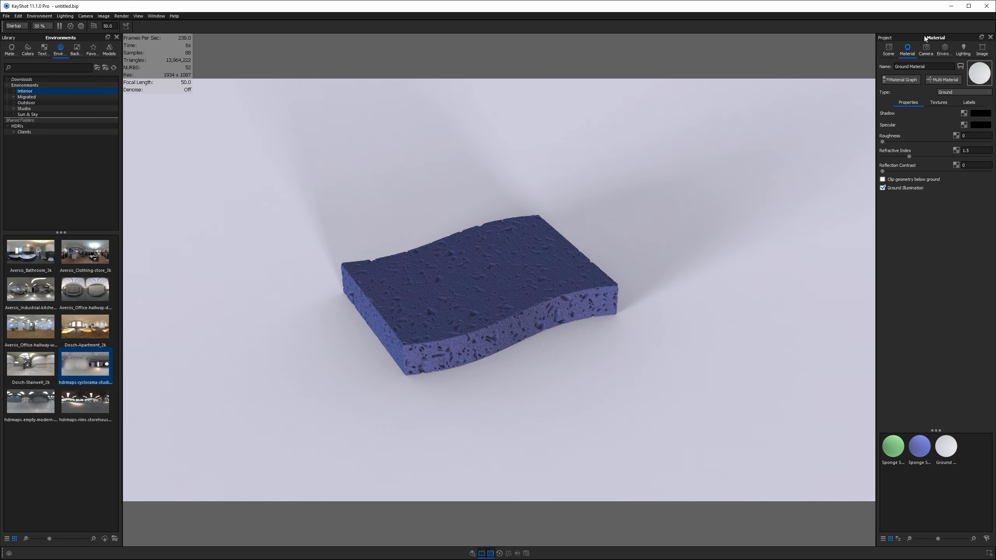
click(944, 51)
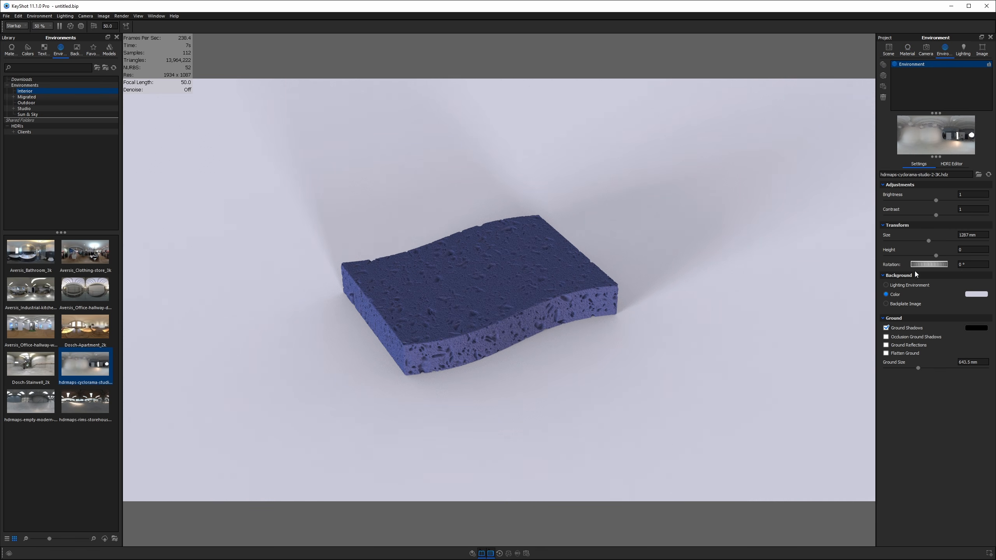
click(899, 328)
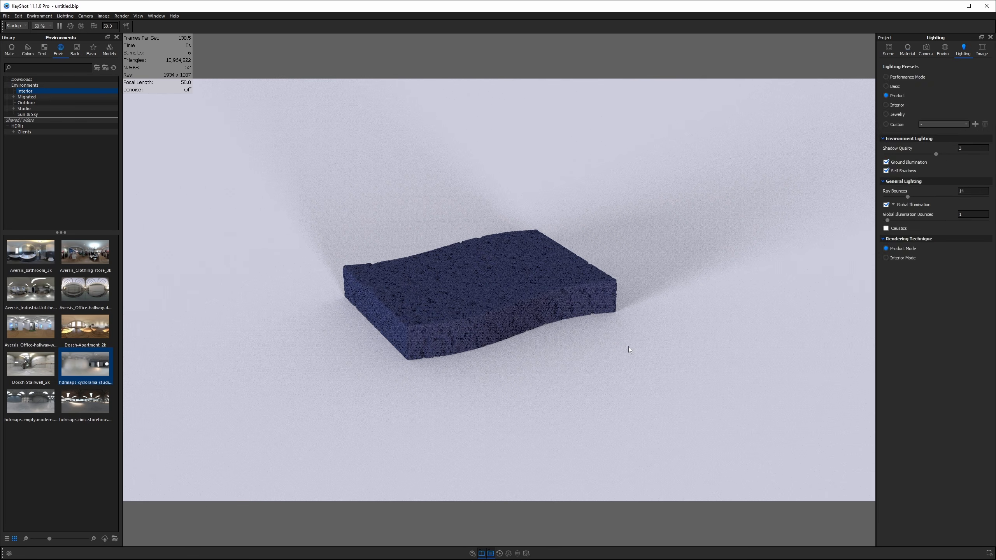
double_click(629, 350)
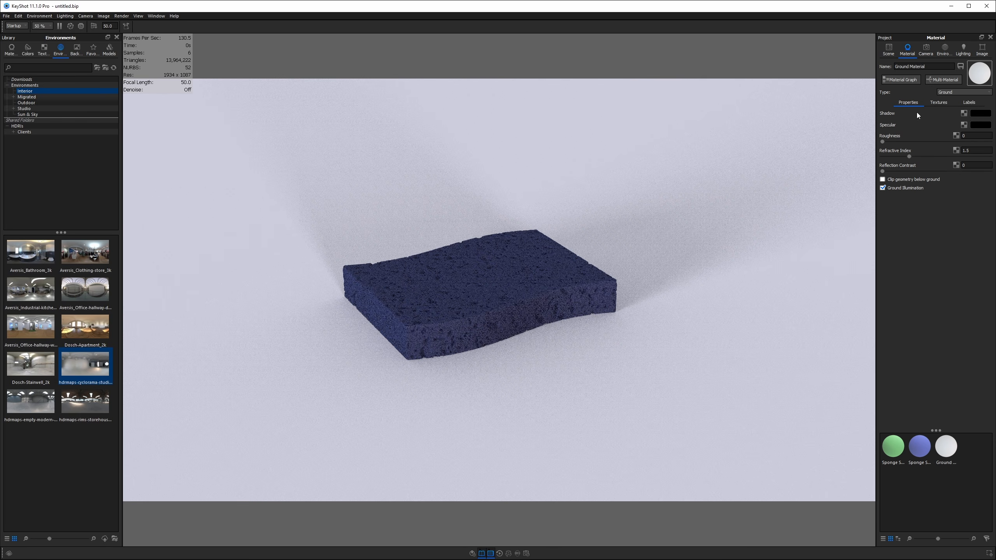
click(967, 92)
click(945, 103)
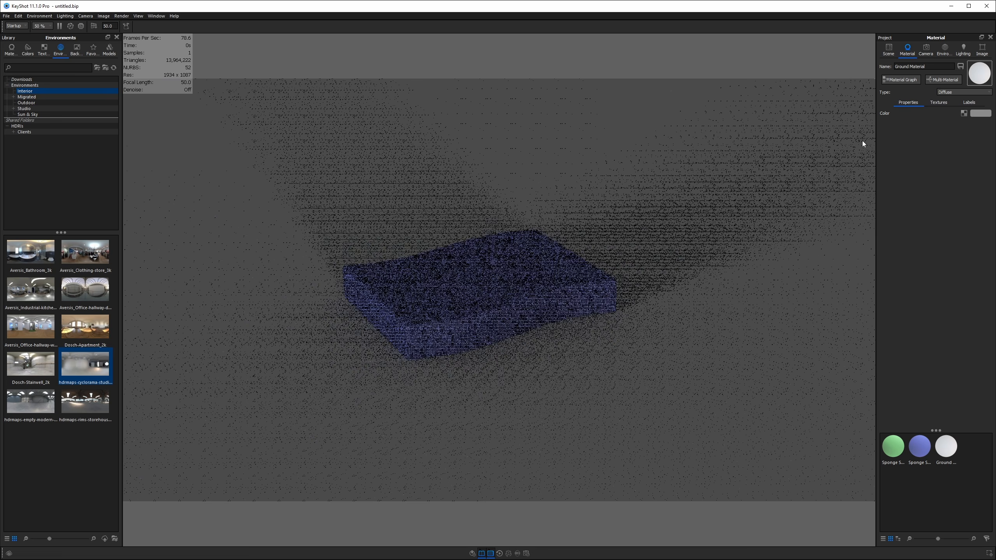
- Tint the ground material pale lavender by sampling the background colour with the eyedropper
drag(484, 251, 680, 285)
scroll(670, 232, down, 7)
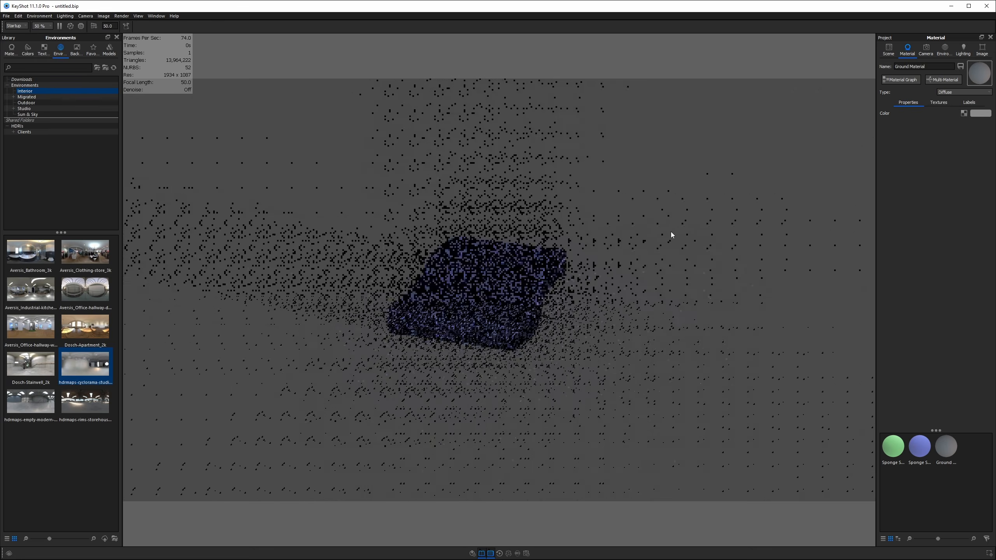
scroll(667, 234, down, 5)
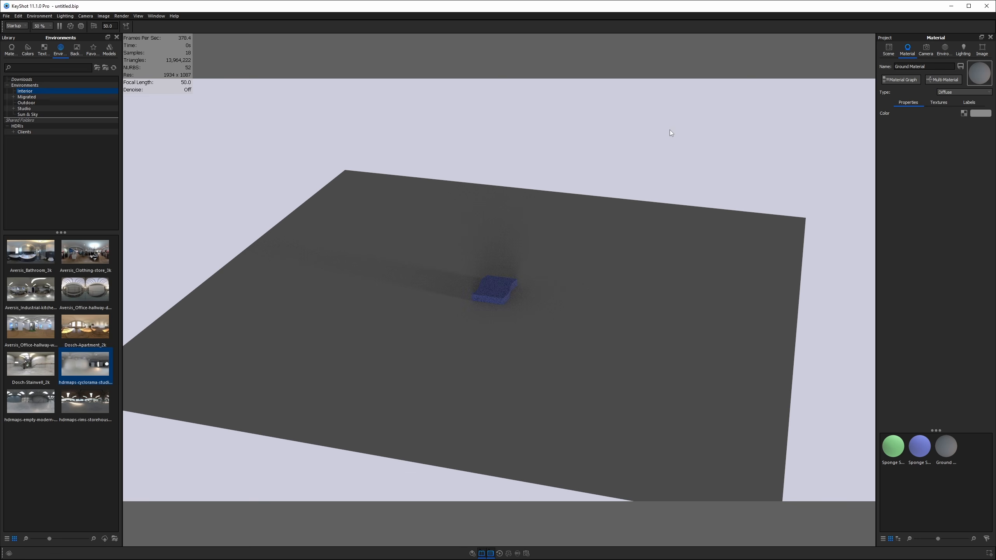
drag(526, 262, 499, 288)
scroll(499, 289, up, 6)
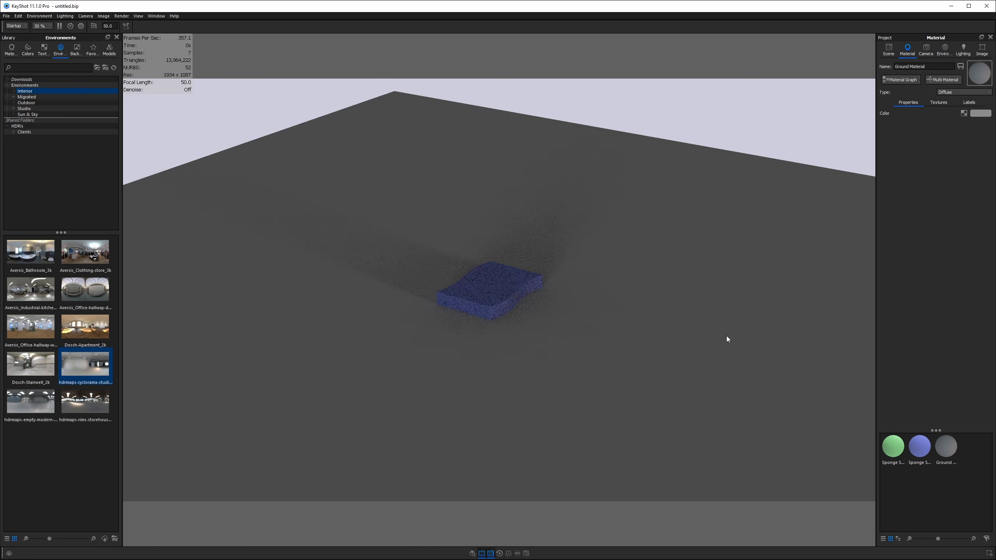
scroll(643, 338, up, 3)
scroll(639, 330, up, 5)
drag(639, 328, 590, 314)
click(980, 112)
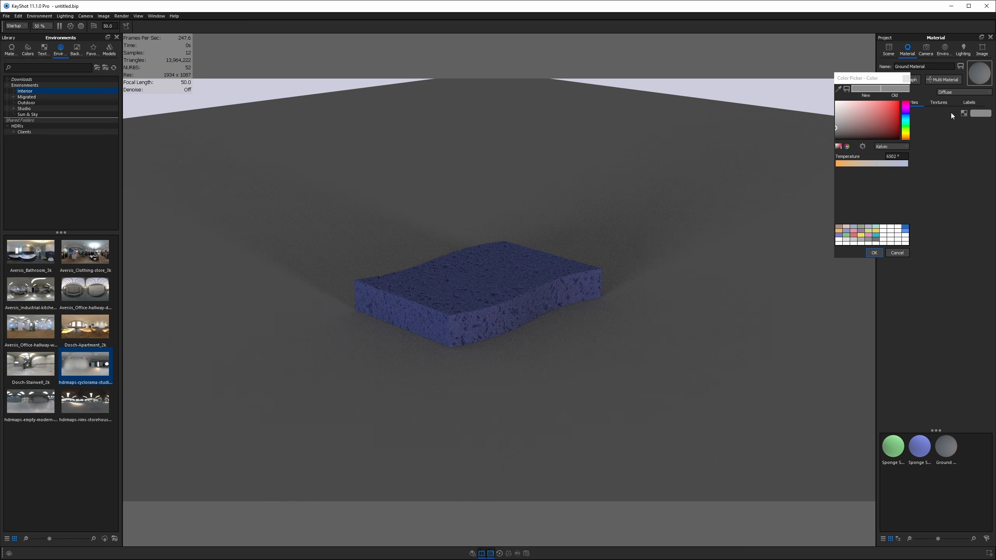
click(839, 90)
click(814, 86)
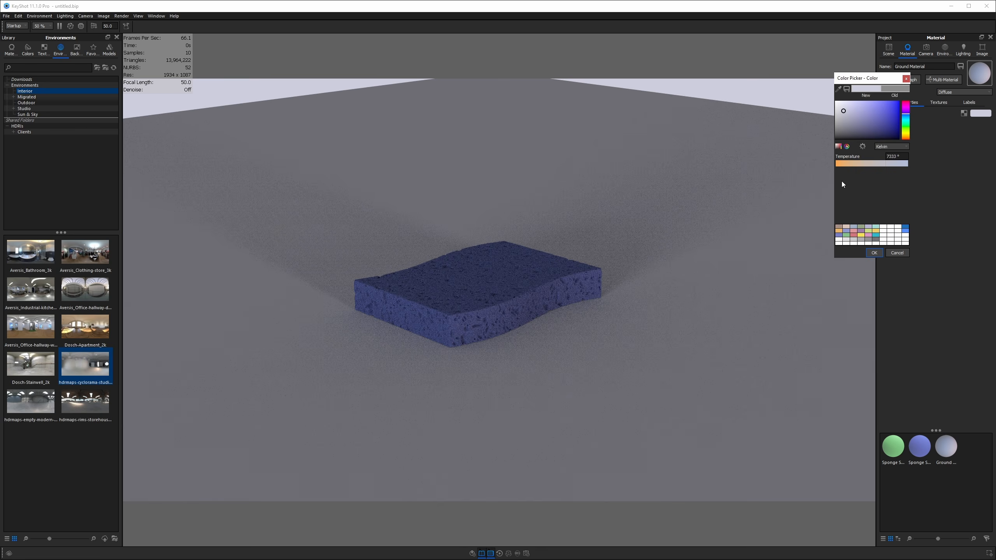
click(874, 251)
scroll(720, 179, down, 7)
drag(527, 284, 548, 296)
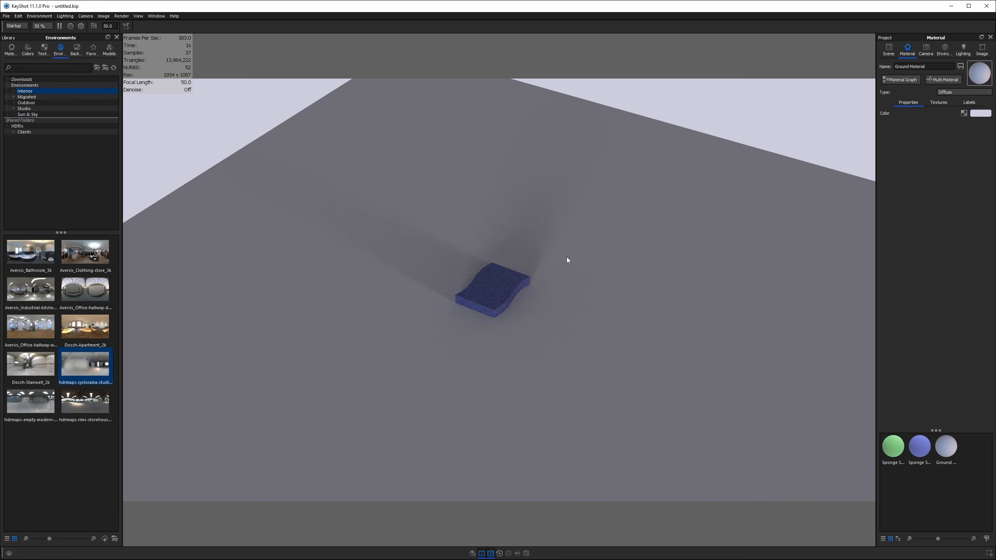
- Add an area light with Shift+1, raise it above the floor, and slide it sideways
key(shift+1)
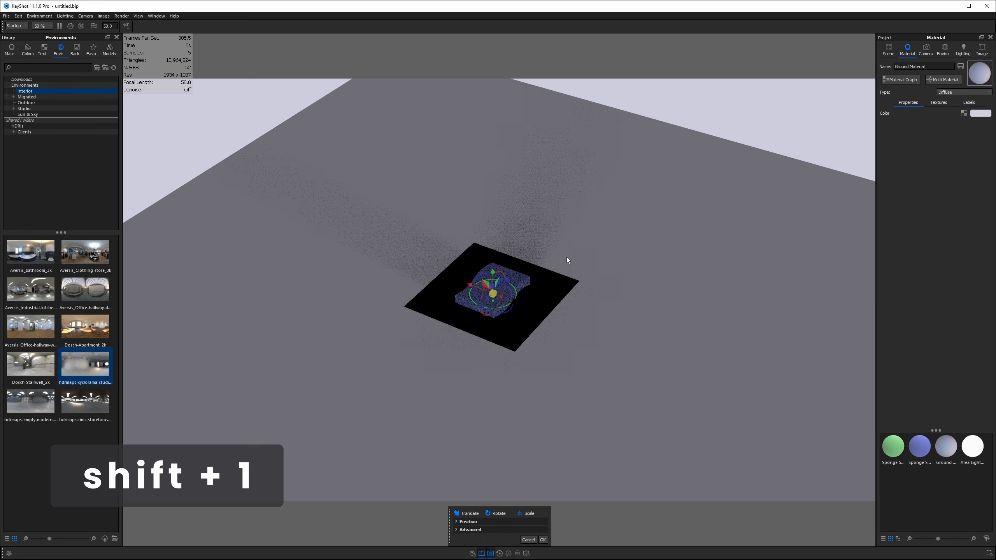
drag(487, 268, 646, 274)
middle_drag(646, 274, 636, 329)
drag(476, 166, 611, 167)
drag(629, 294, 296, 279)
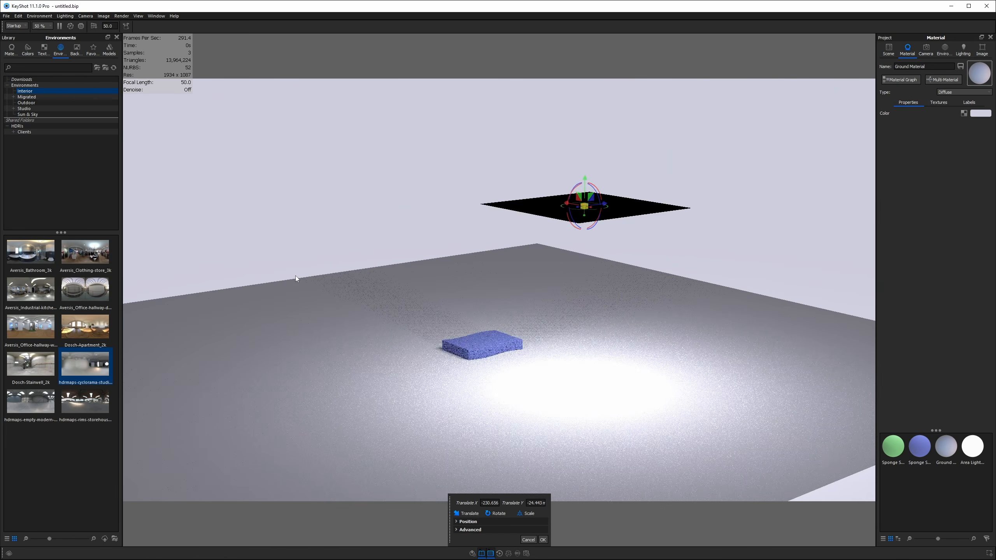
drag(581, 260, 472, 354)
middle_drag(472, 351, 693, 335)
scroll(618, 354, up, 5)
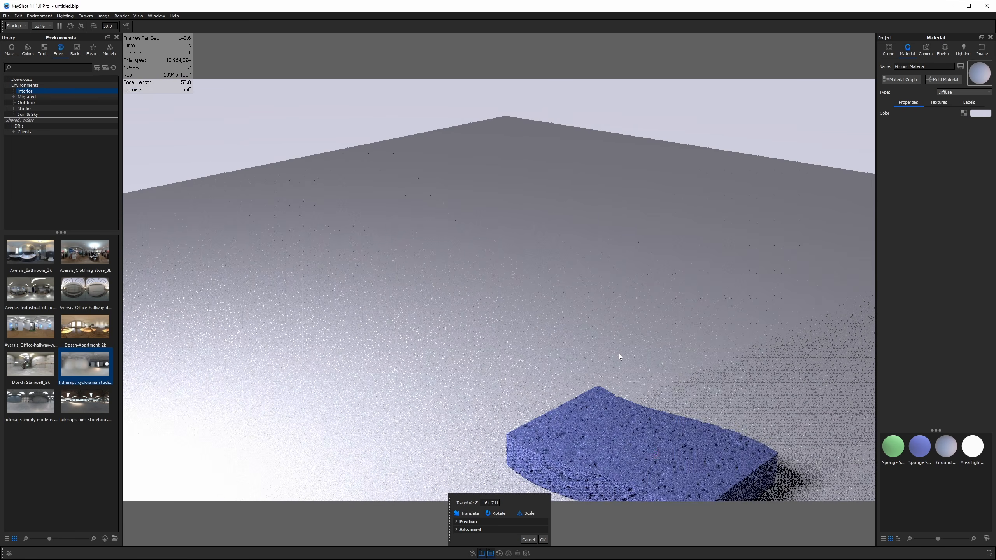
middle_drag(619, 354, 447, 90)
scroll(579, 182, up, 1)
scroll(579, 182, up, 2)
middle_drag(553, 177, 511, 343)
scroll(514, 344, up, 2)
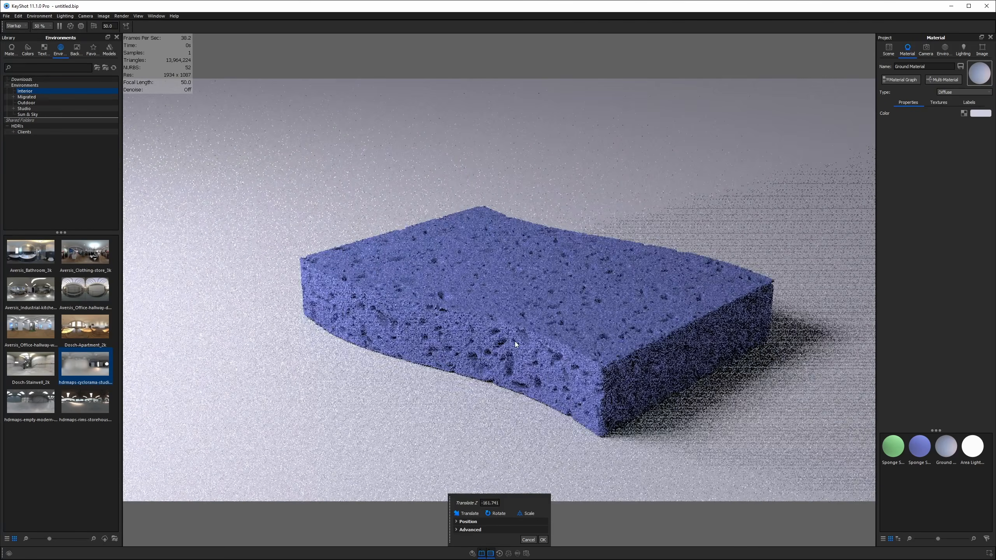
scroll(511, 334, down, 6)
scroll(509, 329, down, 6)
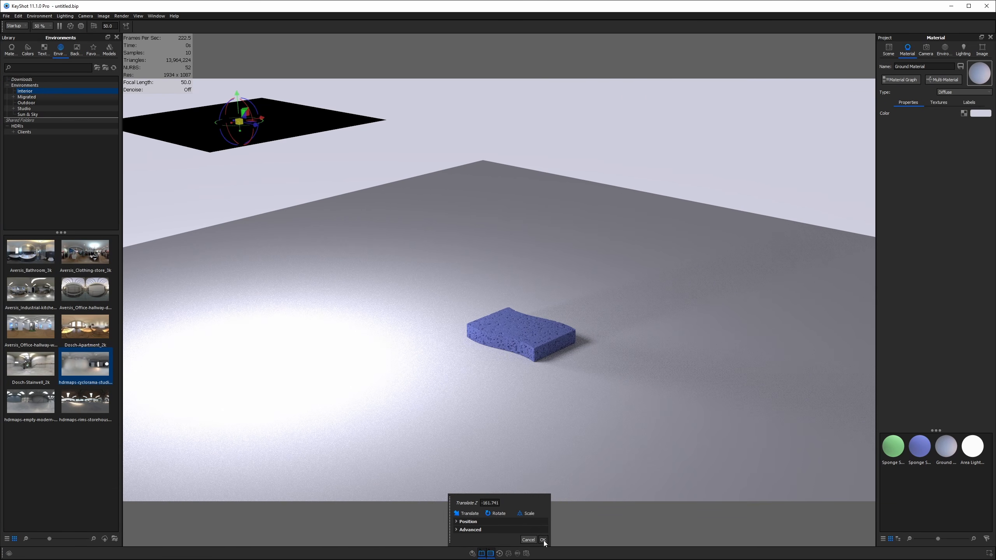
click(543, 540)
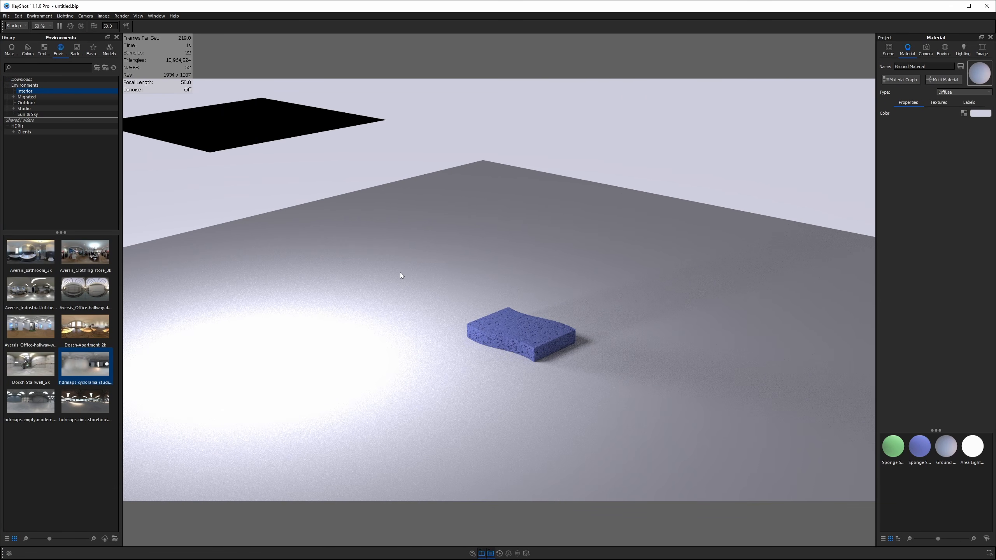
- Frame the sponge centred in a close, low-angle view showing its top
scroll(532, 343, up, 5)
middle_drag(485, 398, 400, 140)
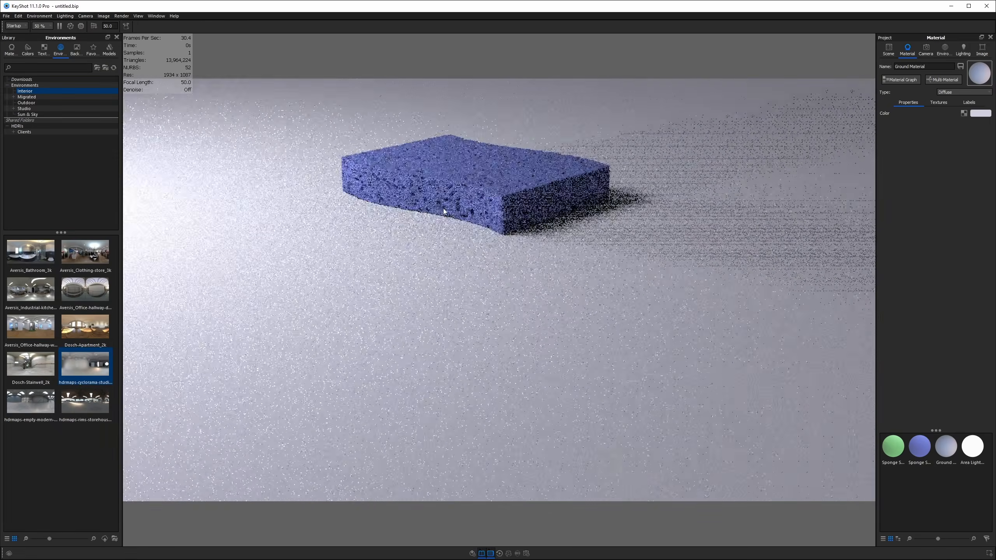
drag(448, 212, 471, 243)
middle_drag(471, 243, 543, 267)
scroll(527, 371, up, 4)
mouse_move(543, 263)
mouse_down()
mouse_move(551, 296)
mouse_move(528, 268)
mouse_up()
scroll(543, 276, up, 2)
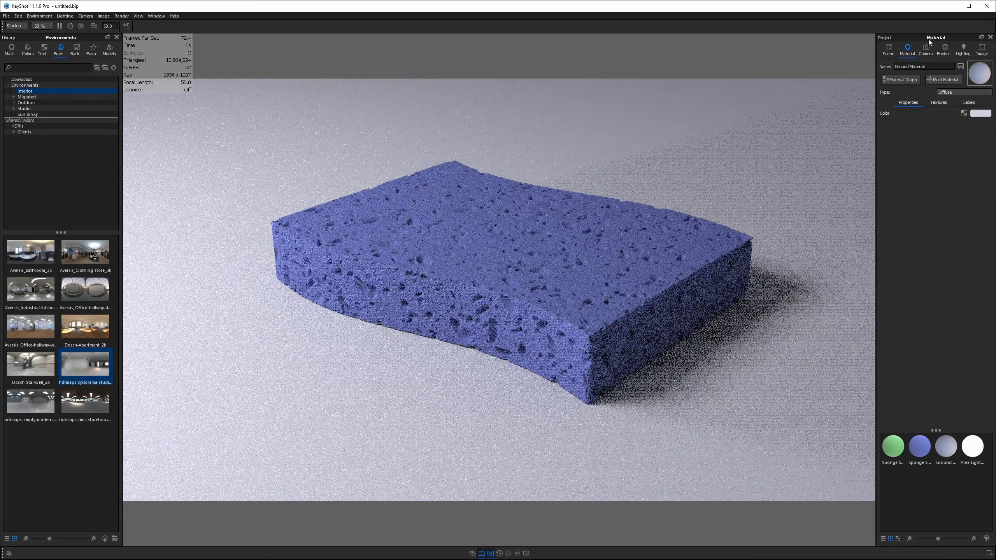
- Save the current view as a new camera
click(927, 51)
click(884, 64)
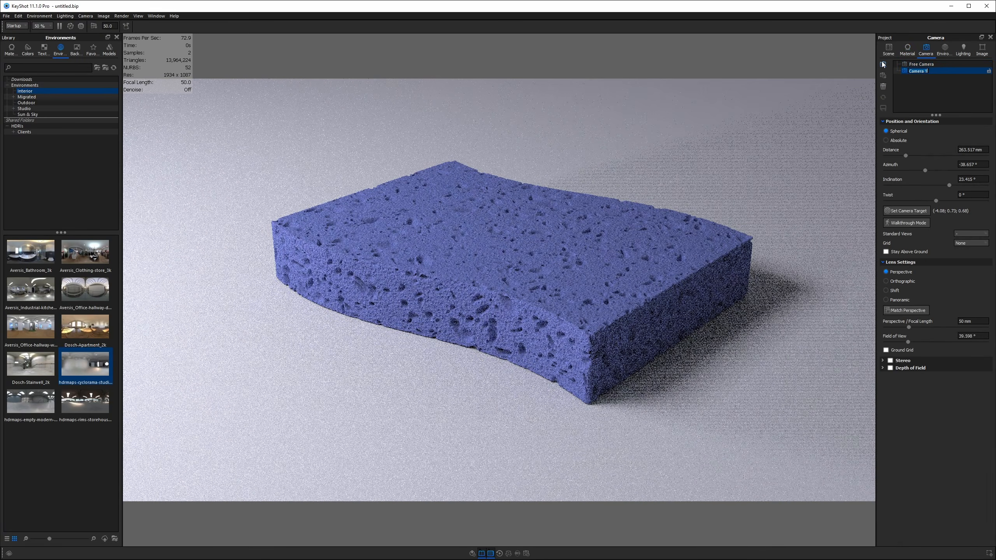
text(o)
click(76, 510)
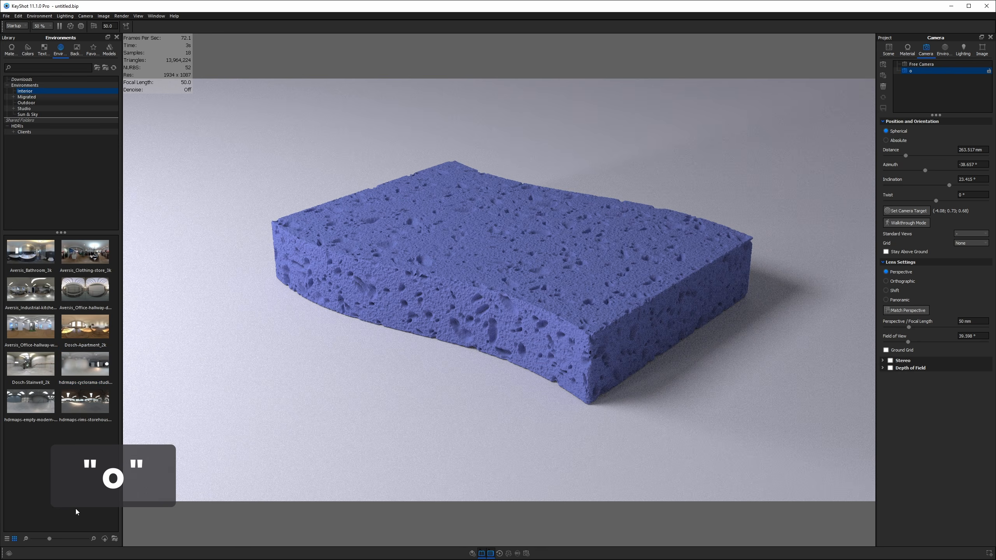
- In Geometry View, start moving the area light with Sponge Scrubber v2 as its pivot
key(o)
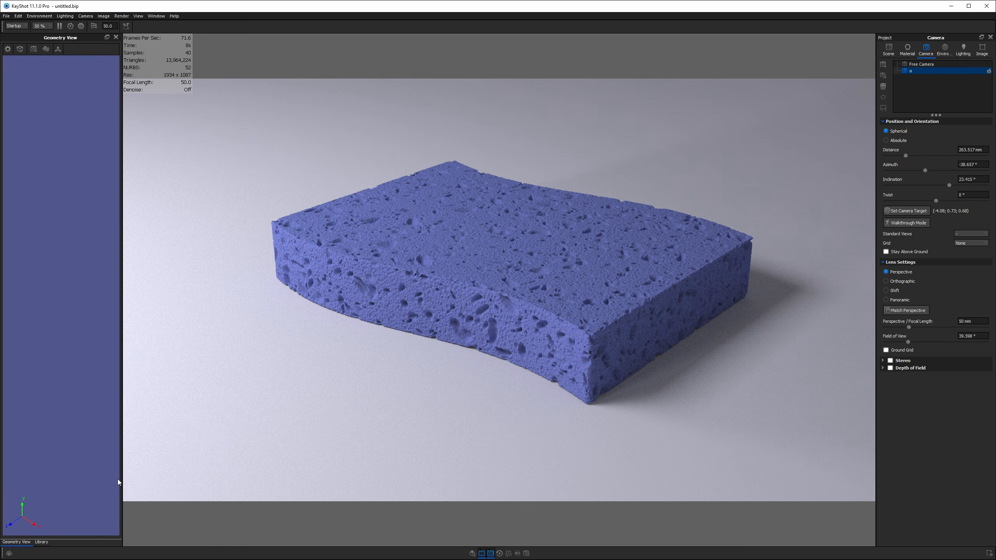
scroll(108, 199, down, 10)
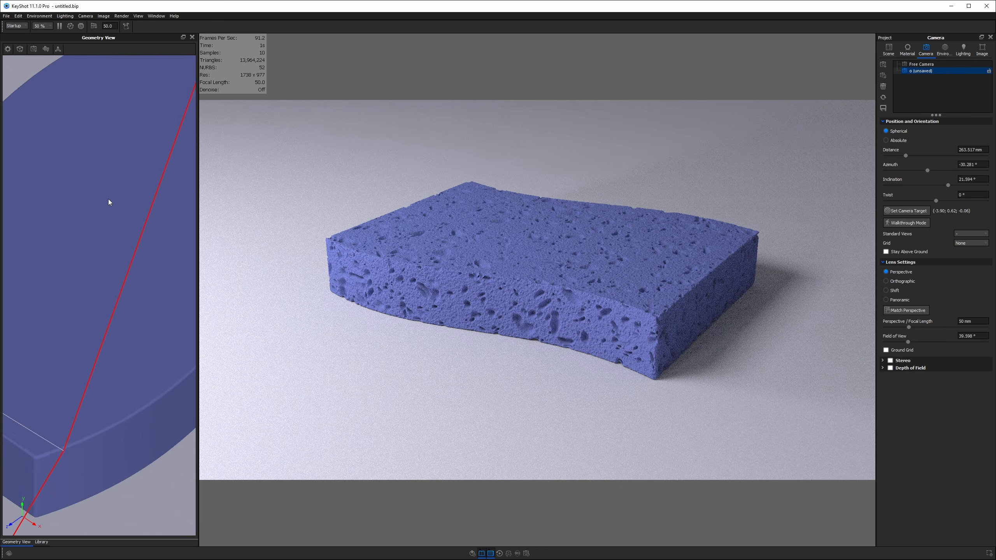
scroll(104, 195, down, 10)
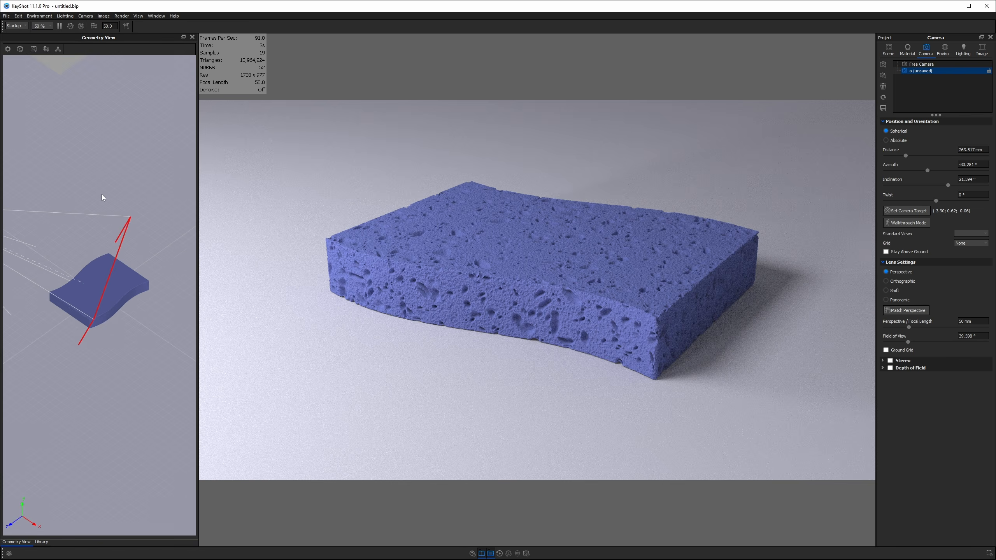
middle_drag(54, 134, 78, 140)
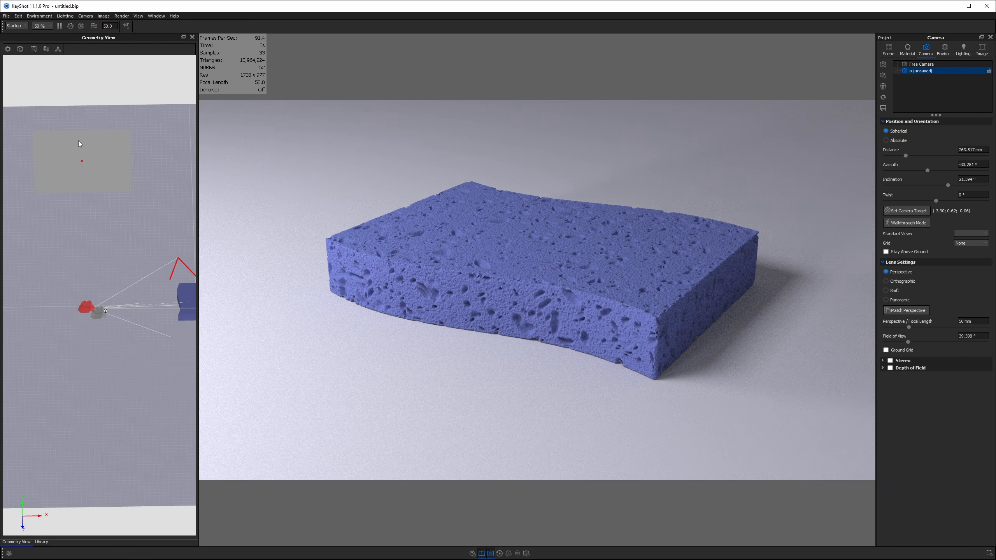
right_click(80, 153)
click(96, 158)
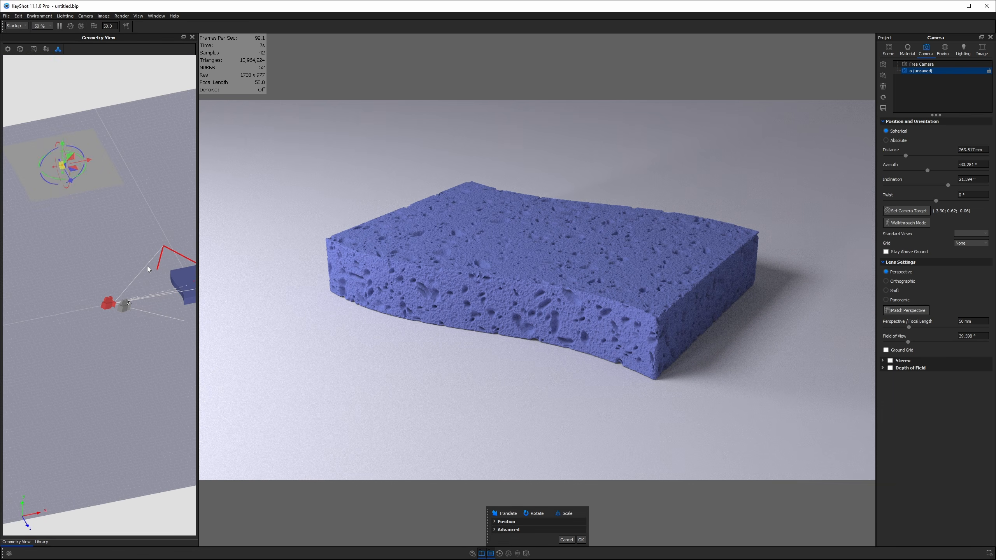
click(534, 530)
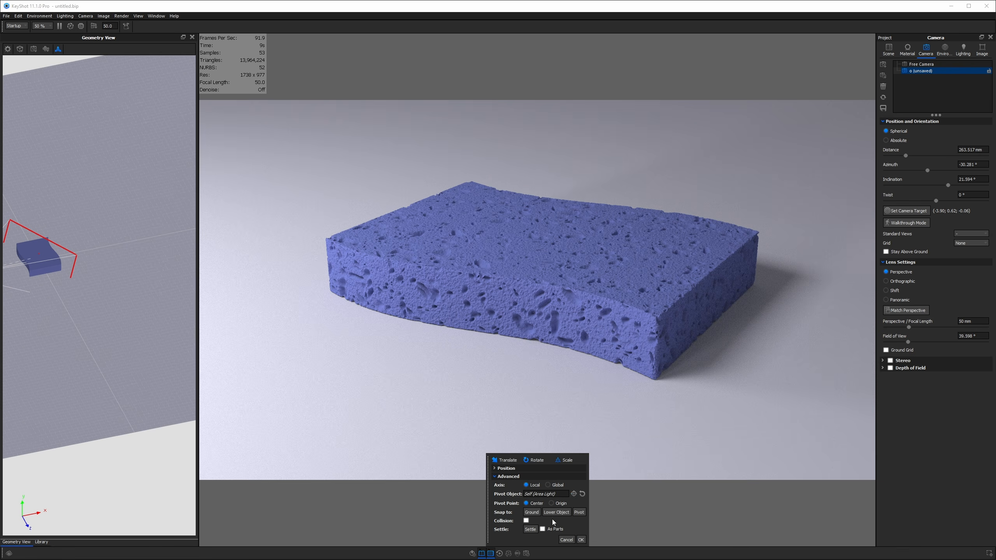
click(573, 494)
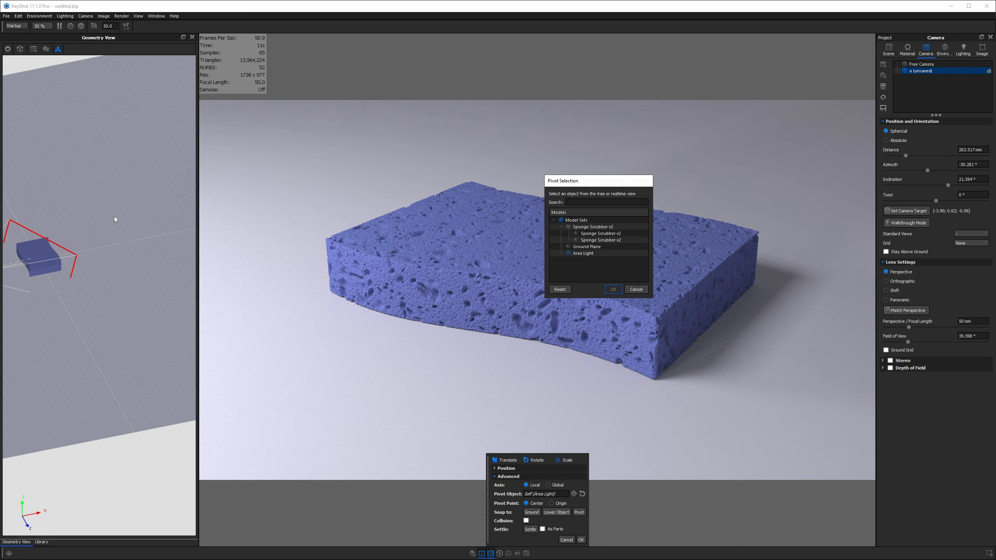
click(47, 253)
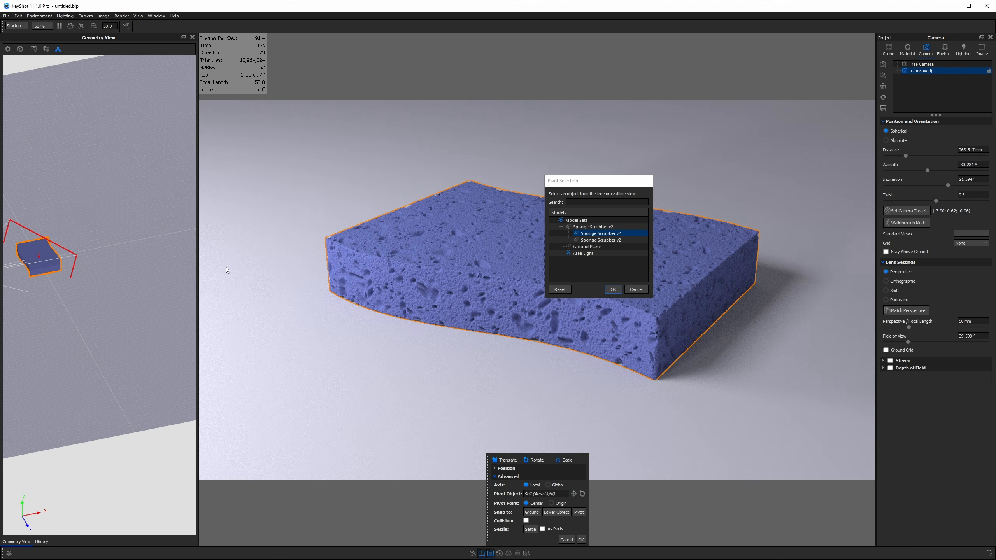
click(614, 289)
- Swing the area light about -11°, tilt it 21.5° around the sponge, and slide it across
middle_drag(94, 311, 141, 323)
drag(141, 325, 173, 383)
mouse_move(173, 384)
middle_down()
mouse_move(136, 383)
mouse_move(173, 382)
middle_up()
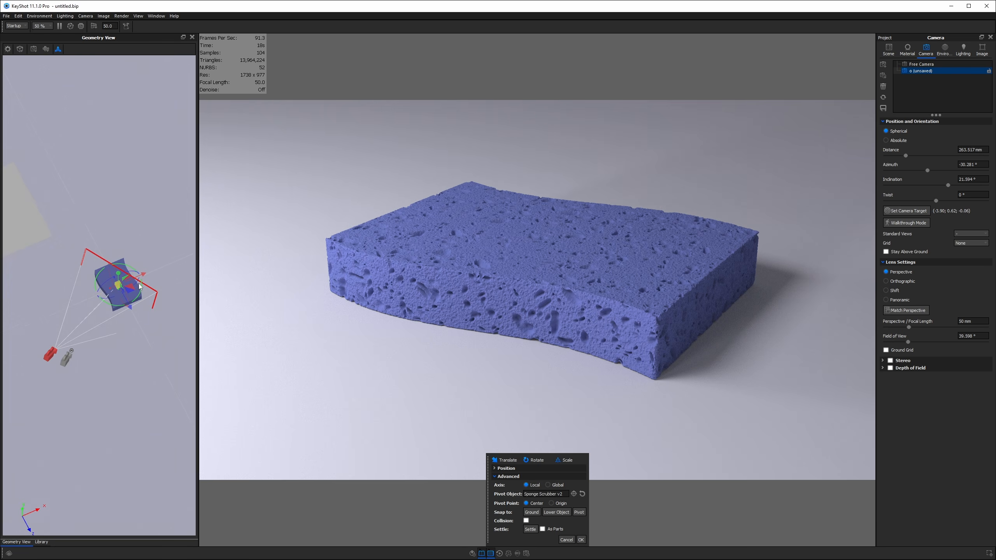
drag(140, 287, 148, 299)
drag(156, 347, 120, 240)
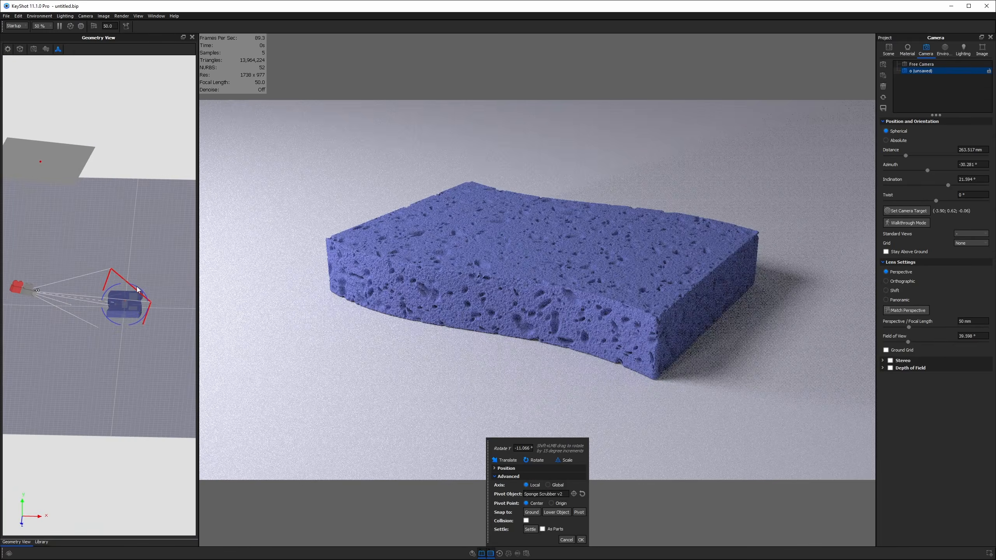
mouse_move(138, 290)
mouse_down()
mouse_move(108, 248)
mouse_move(146, 295)
mouse_move(135, 285)
mouse_up()
drag(152, 338, 147, 437)
drag(137, 306, 171, 367)
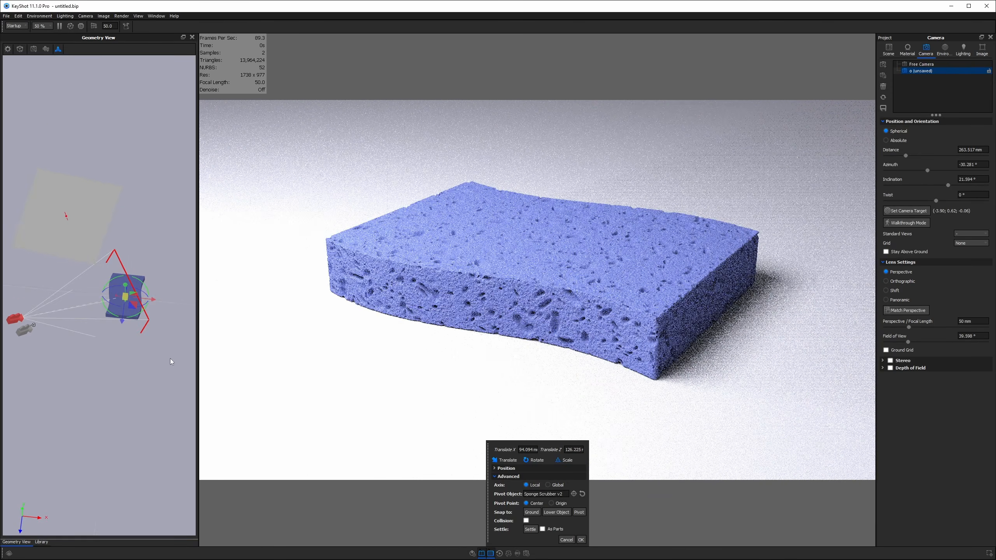
drag(154, 352, 156, 250)
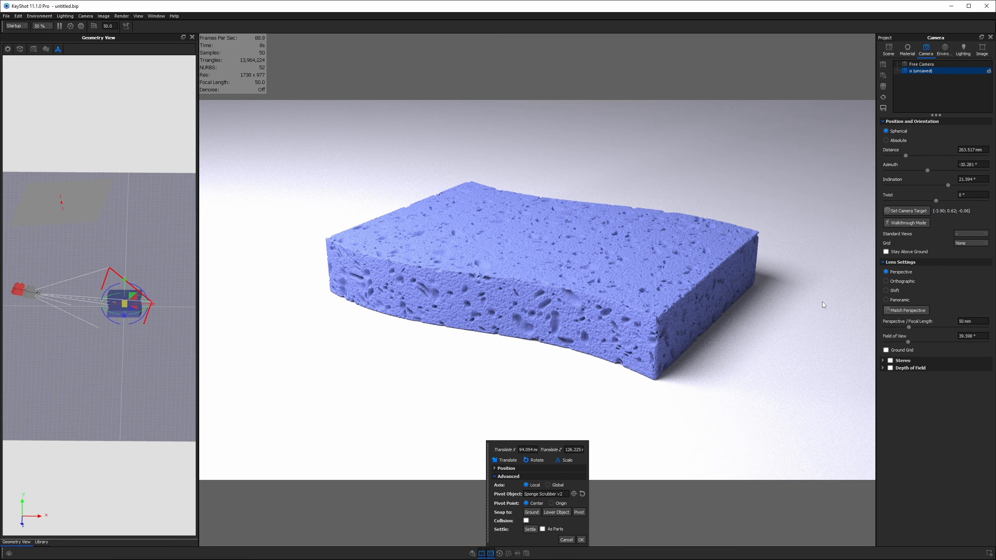
- Pivot the area light on itself, shrink it, and raise it higher above the sponge
click(583, 494)
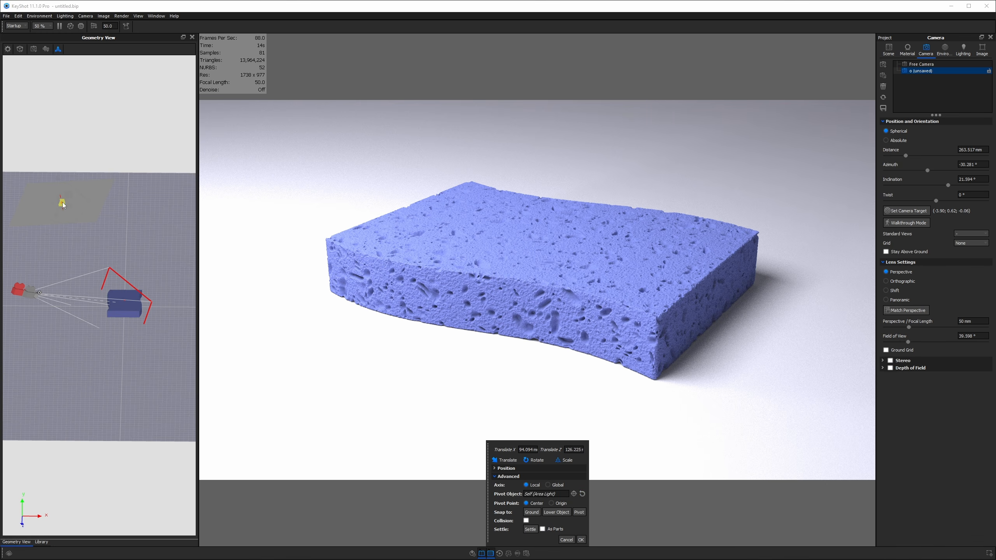
drag(63, 205, 82, 224)
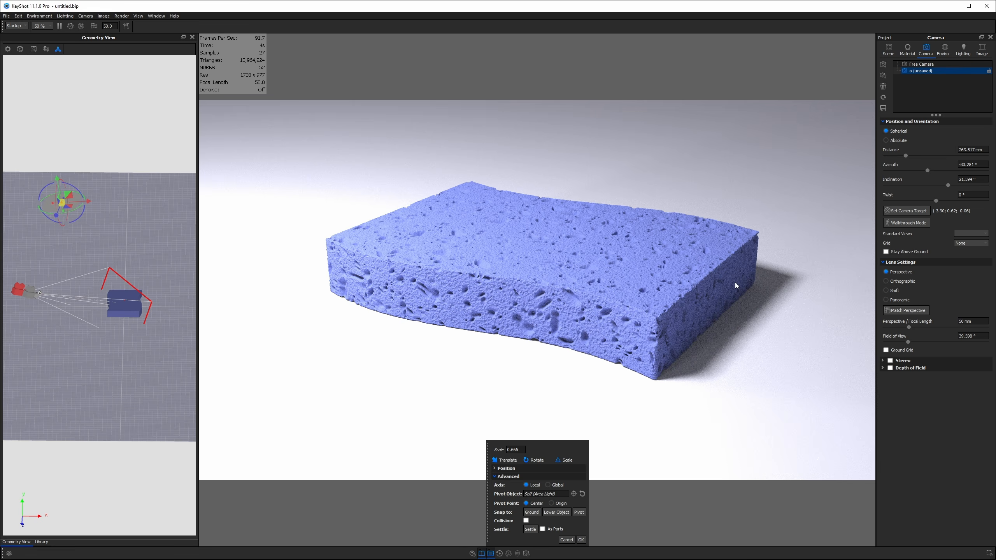
drag(59, 188, 56, 153)
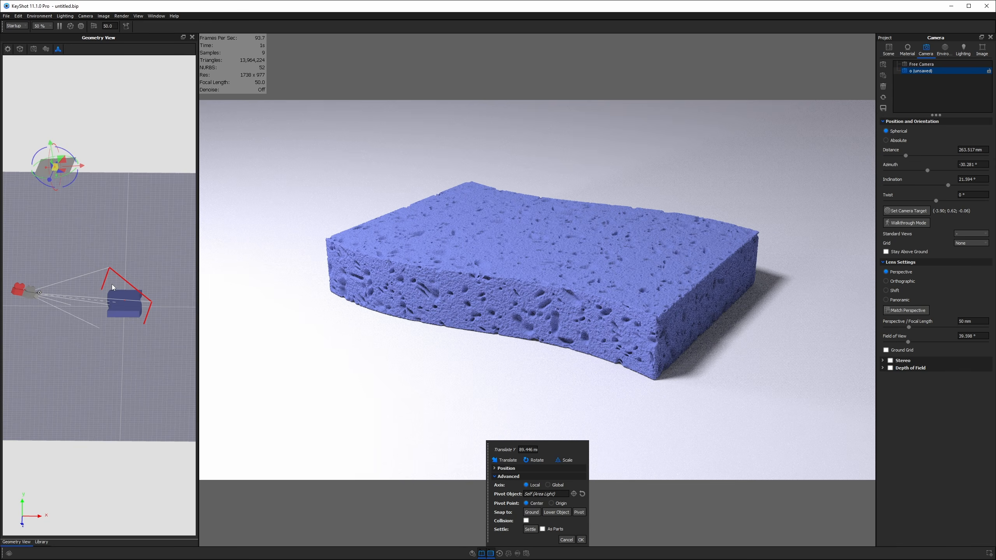
click(581, 540)
- Close the Library and Geometry View panels so the render fills the window
click(41, 542)
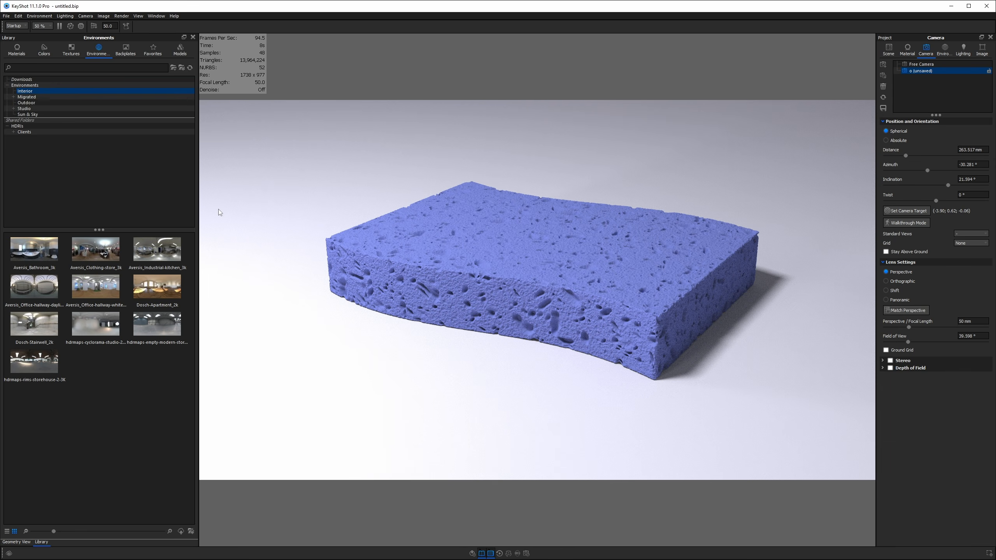
click(193, 37)
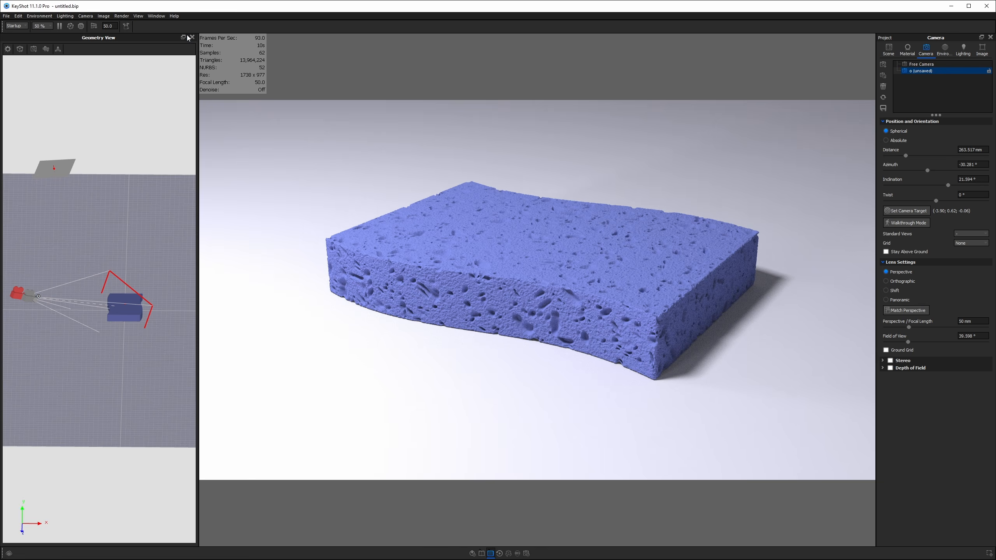
click(192, 38)
- Tint the ground material a pale cool blue (about 7851 K), turning the floor lavender
double_click(823, 197)
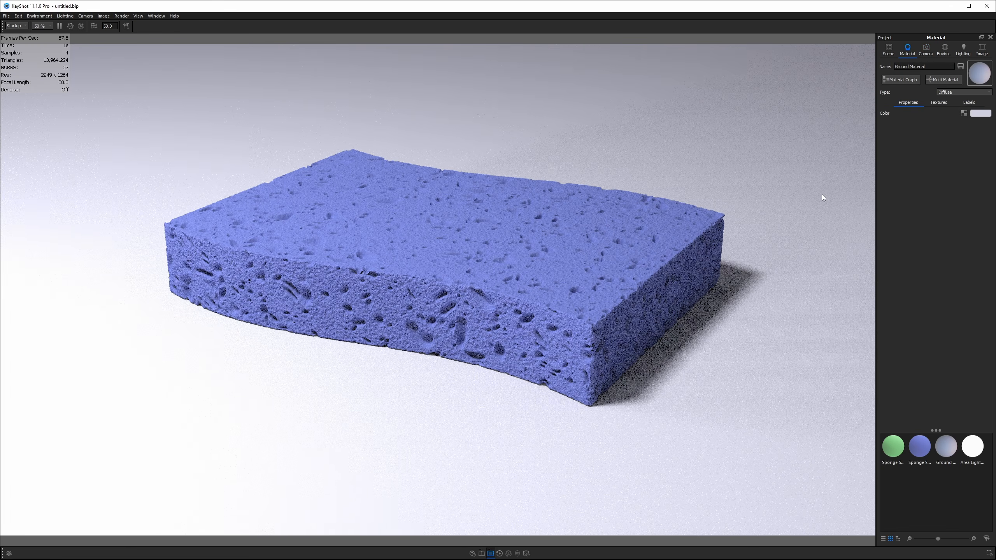
click(977, 115)
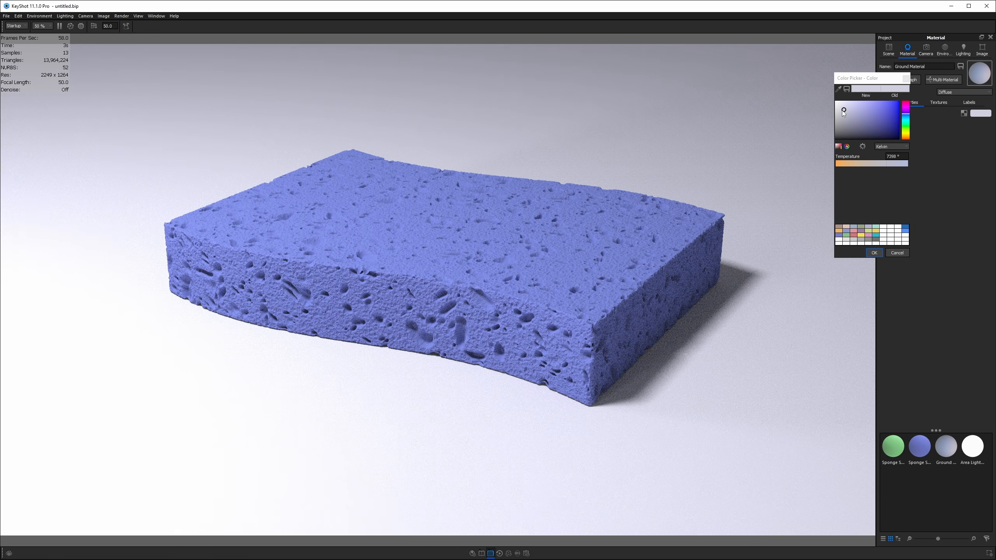
drag(842, 110, 846, 115)
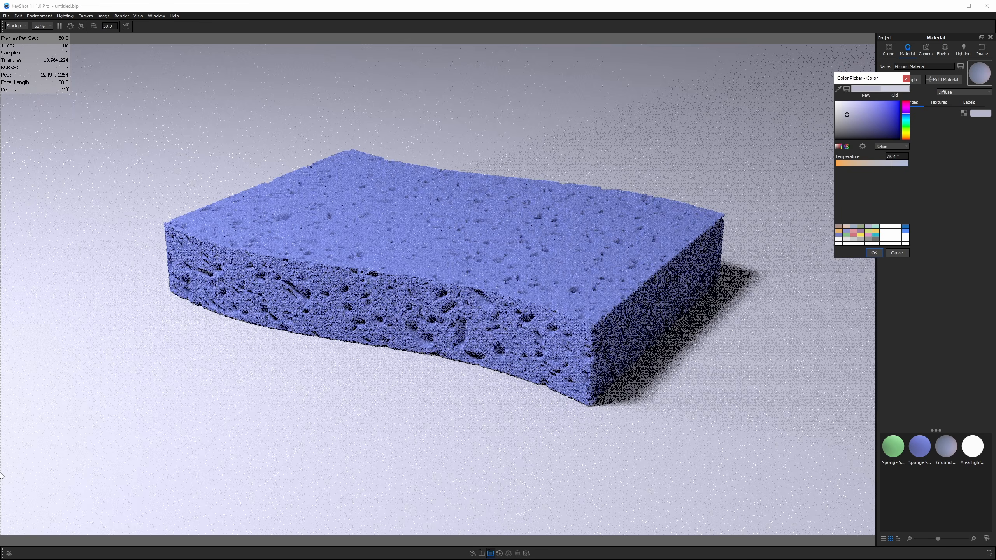
click(875, 252)
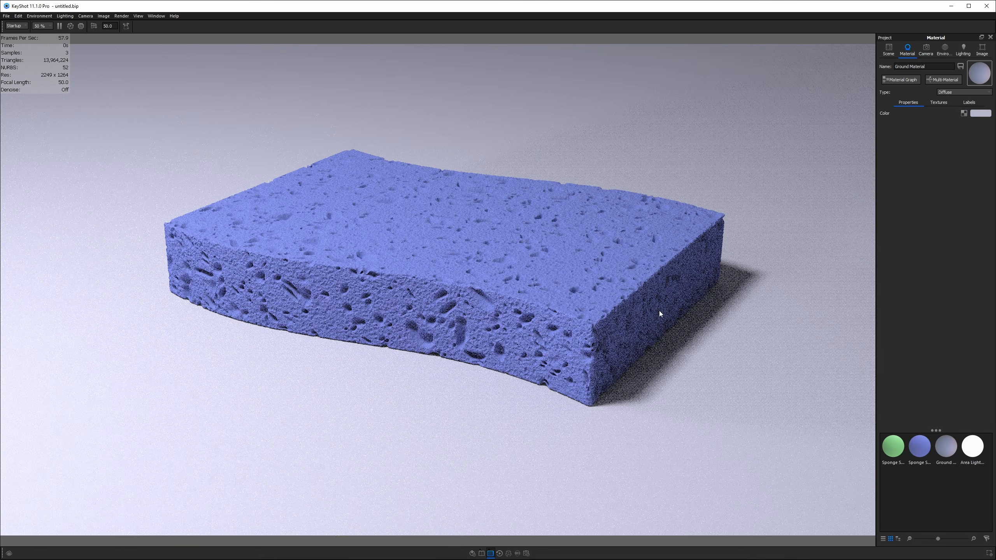
drag(659, 311, 580, 290)
- Save the current view as a new camera named 'Render'
click(927, 51)
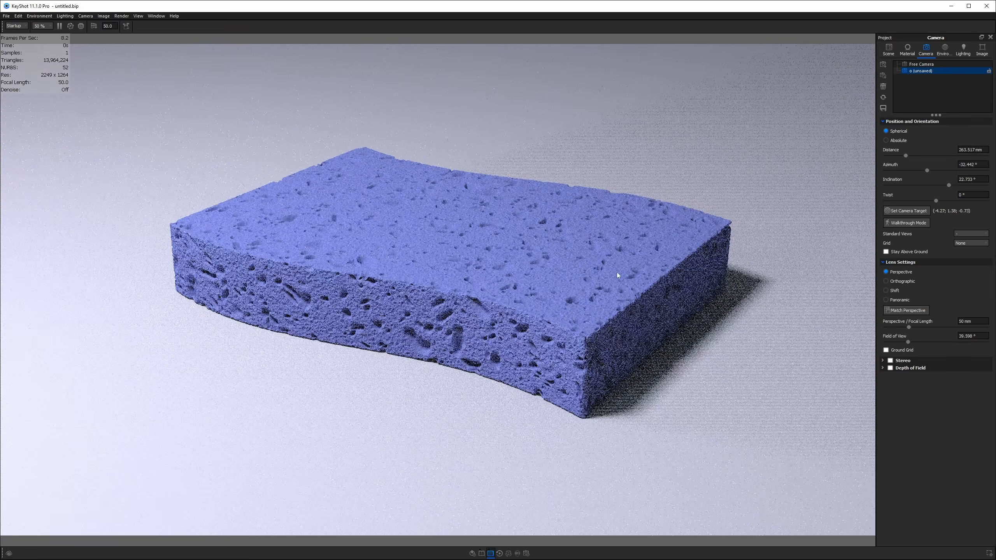
click(883, 108)
double_click(910, 71)
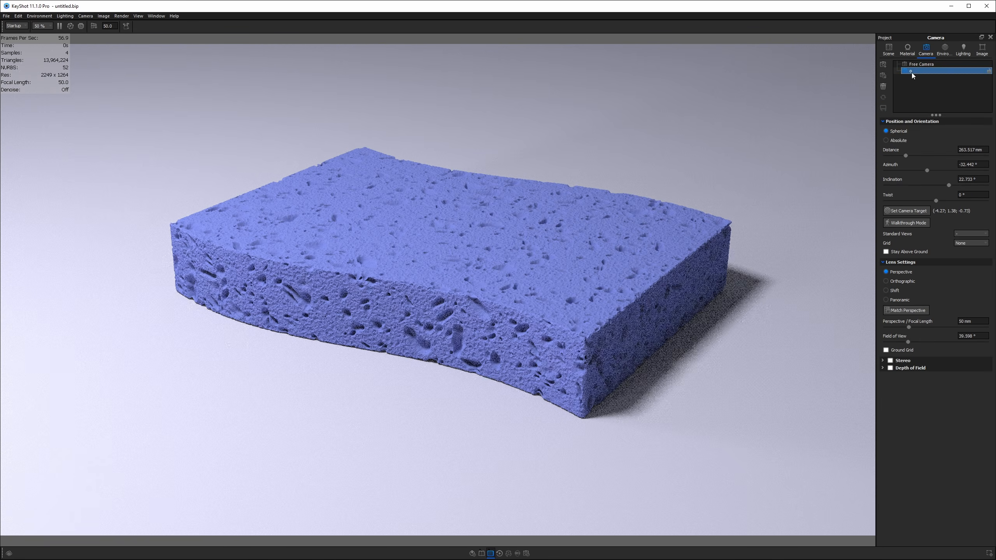
text(Render)
key(Return)
- Set the Render camera's focal length to 85 mm and save it again
drag(980, 322, 908, 320)
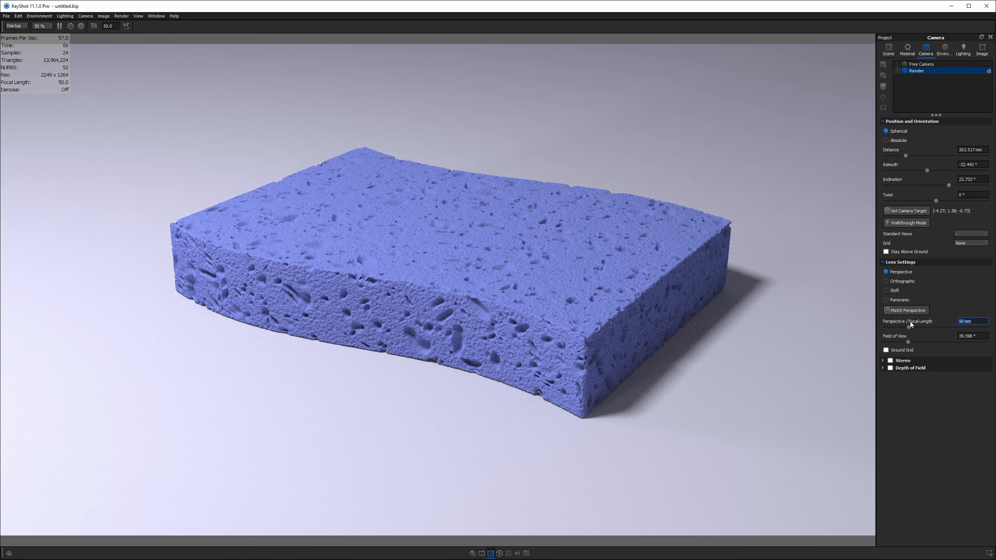
text(85)
key(Return)
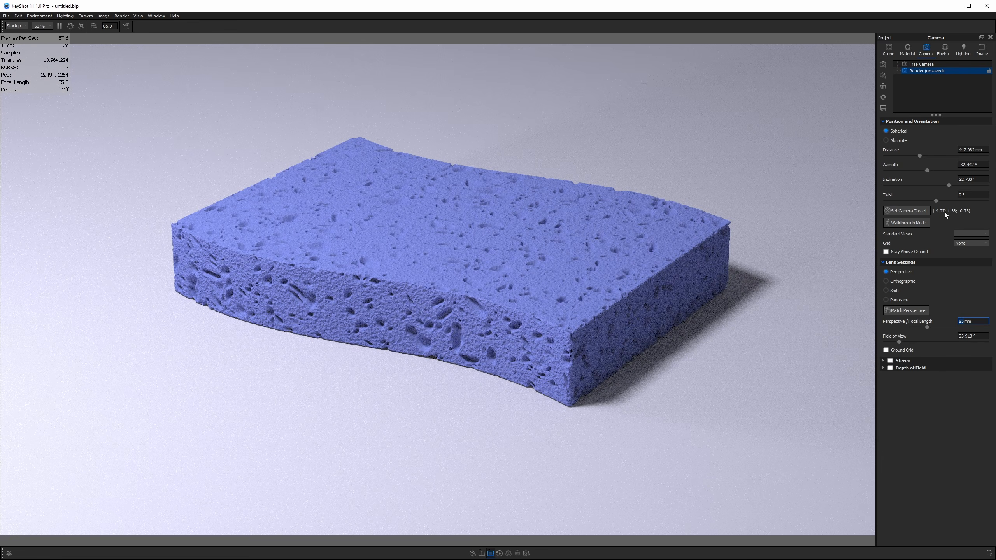
click(884, 108)
- In the sponge material graph, lighten the Diffuse colour to a paler lavender
double_click(346, 297)
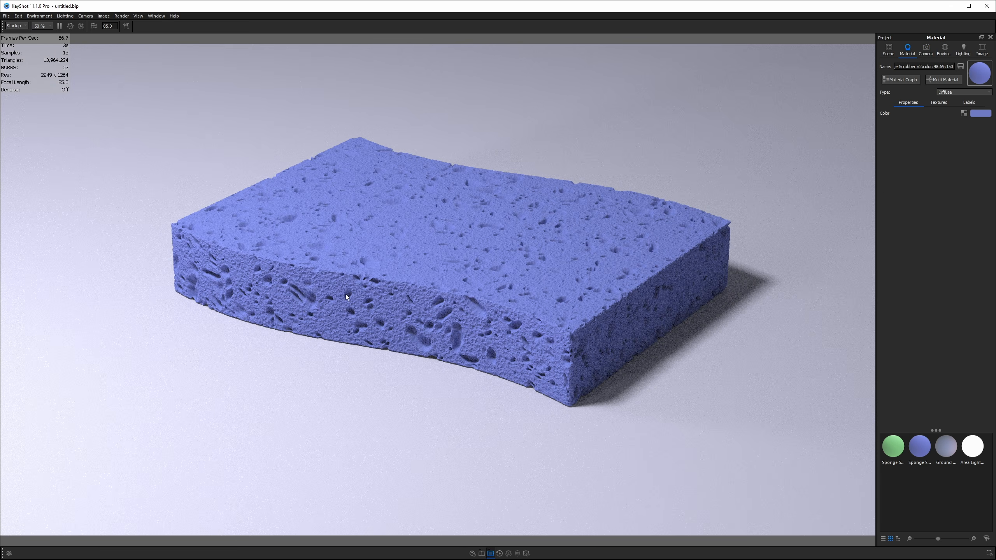
click(906, 80)
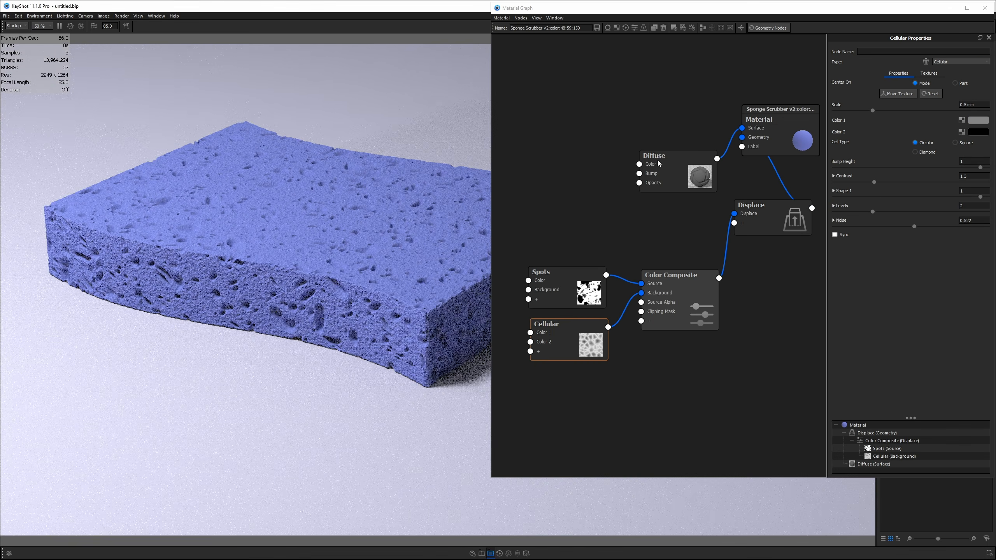
right_click(556, 153)
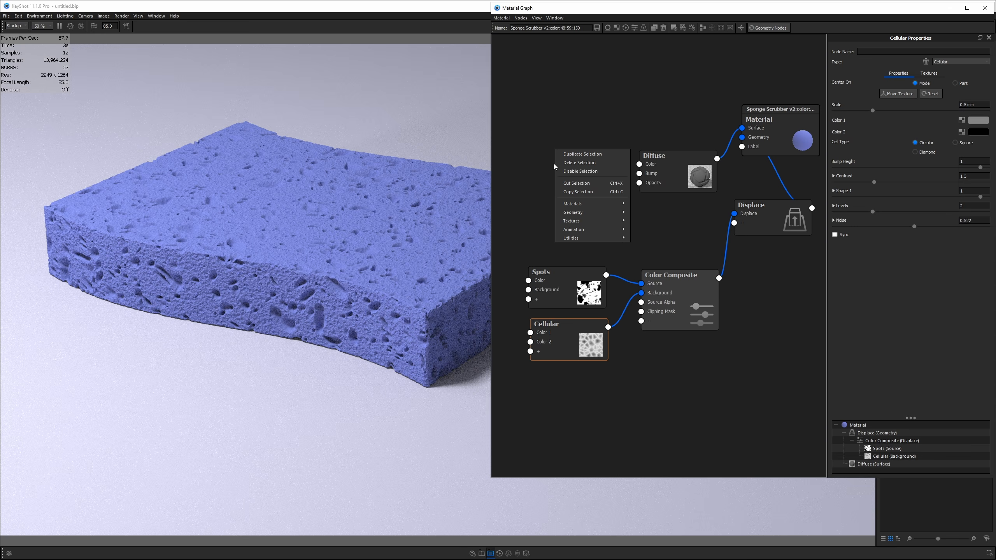
click(689, 174)
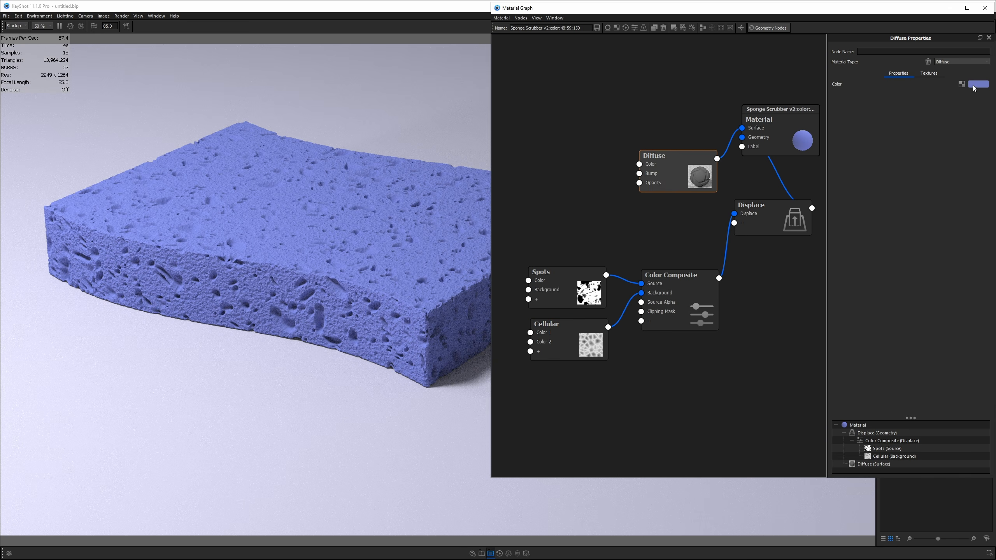
click(975, 86)
drag(878, 116, 865, 107)
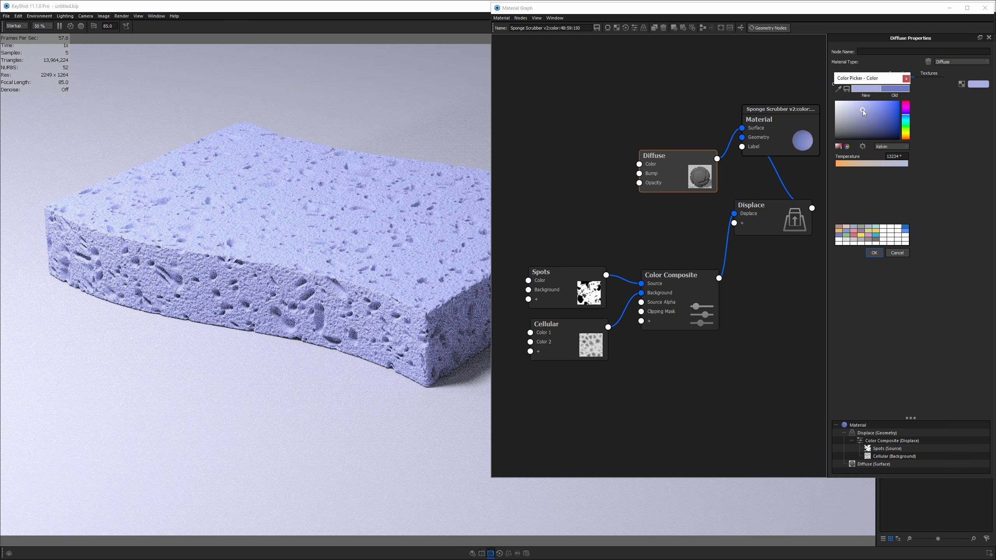
click(874, 252)
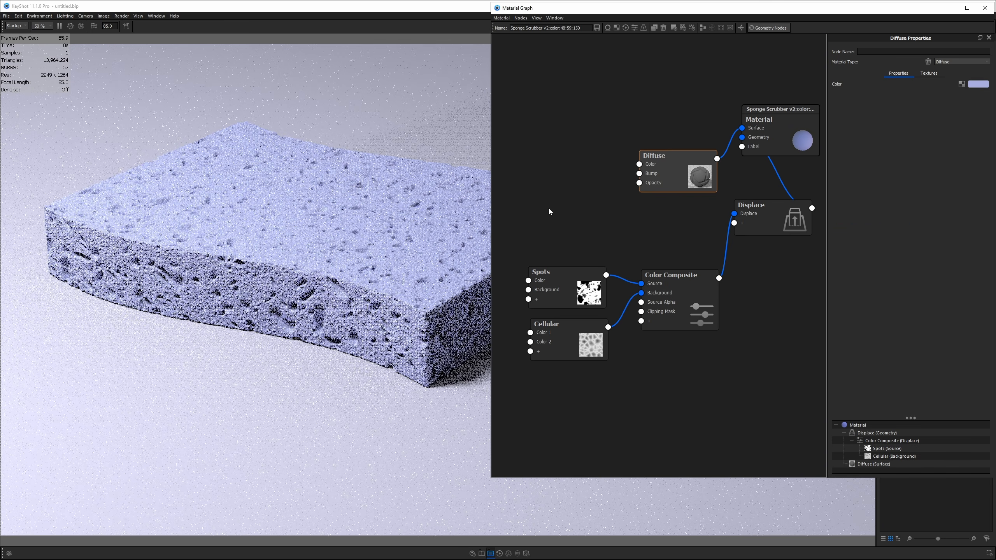
- Add a Curvature texture node to the sponge material graph
right_click(549, 212)
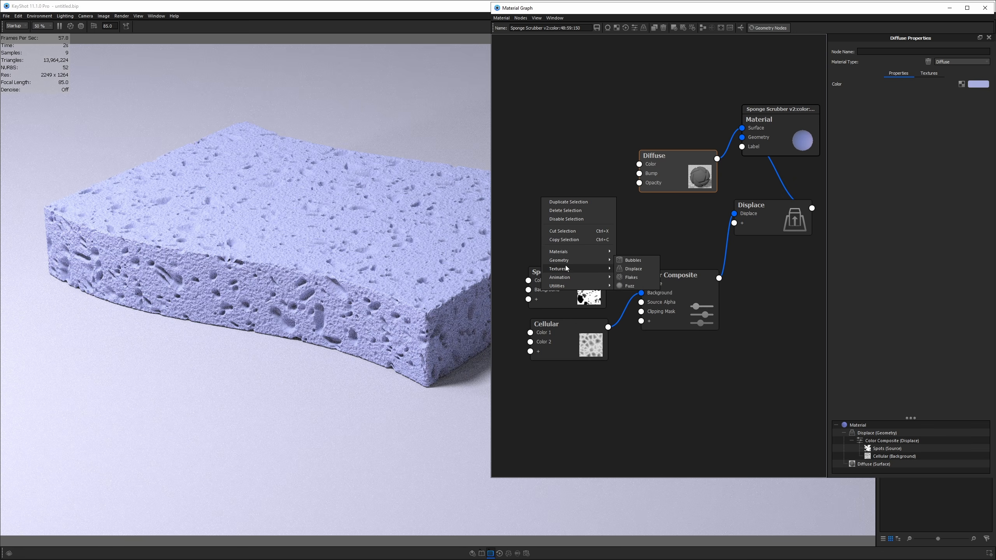
mouse_move(566, 268)
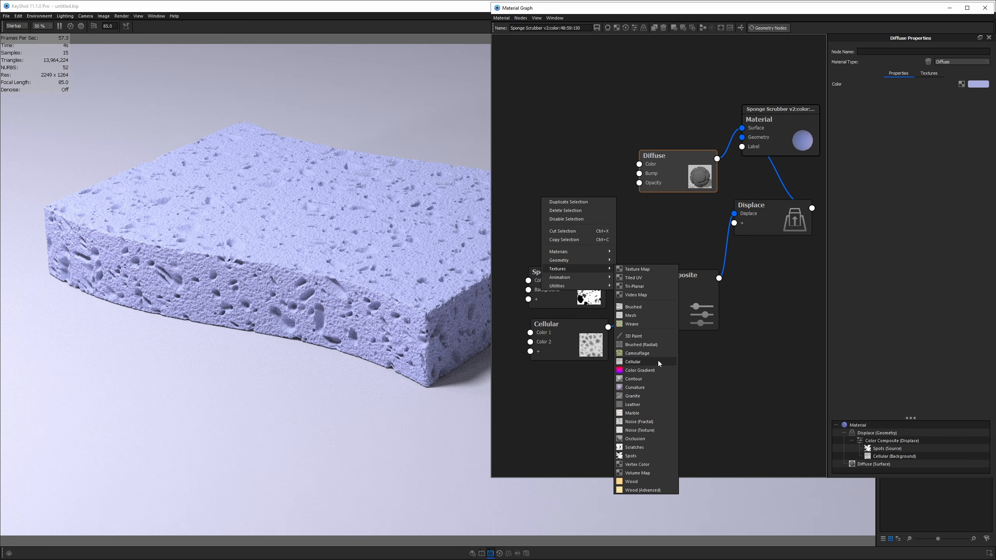
click(648, 386)
drag(600, 230, 597, 214)
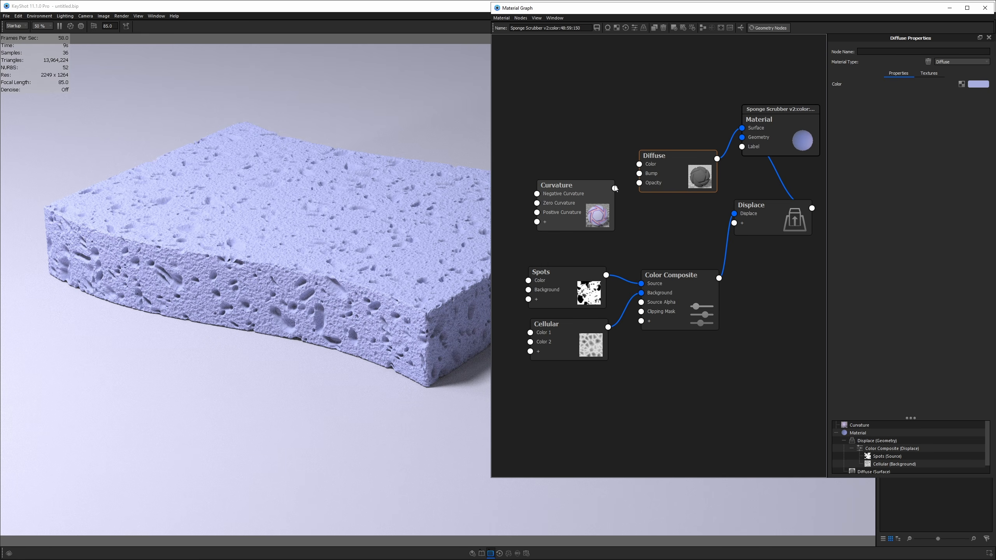
- Connect the Curvature node's output to the Diffuse Color input
drag(637, 166, 640, 165)
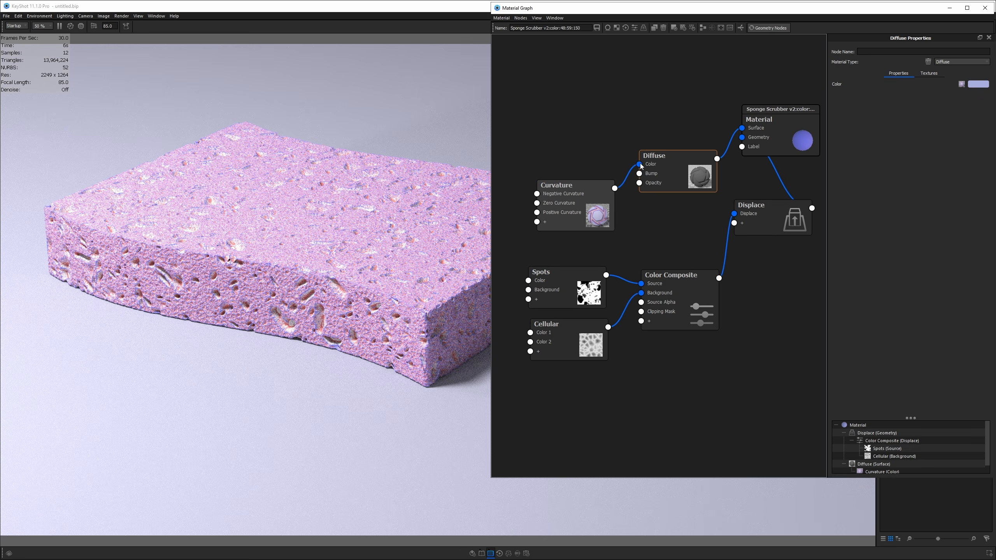
drag(639, 164, 611, 138)
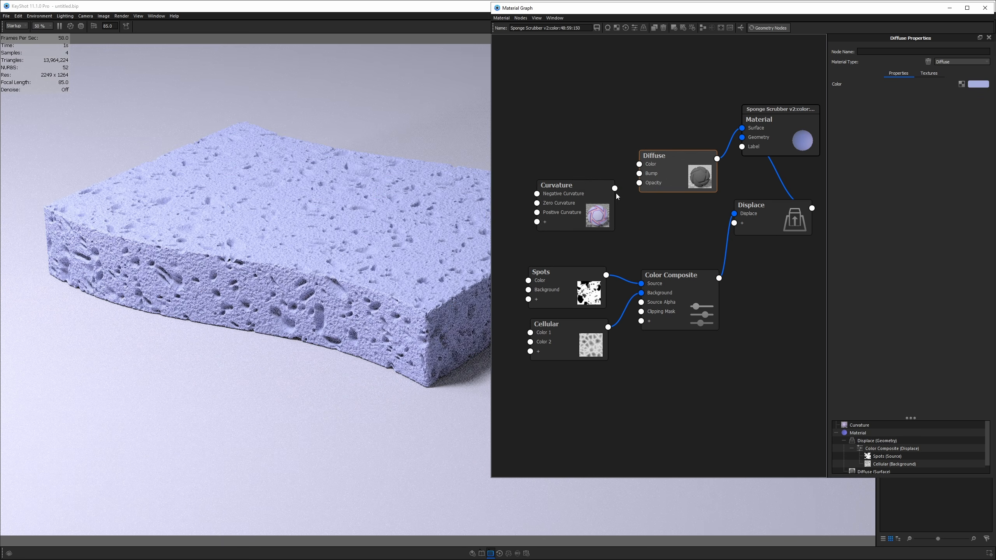
drag(614, 188, 639, 164)
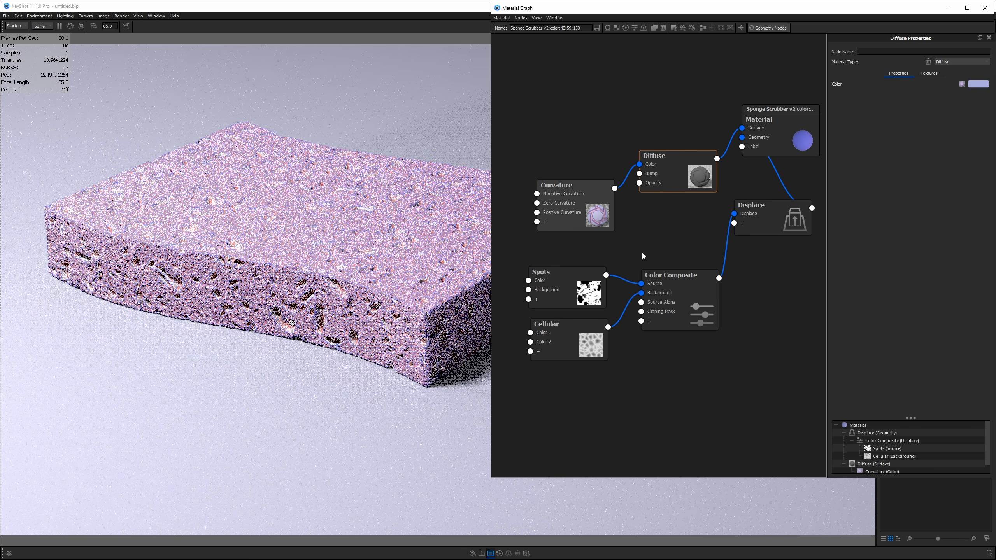
drag(596, 197, 597, 187)
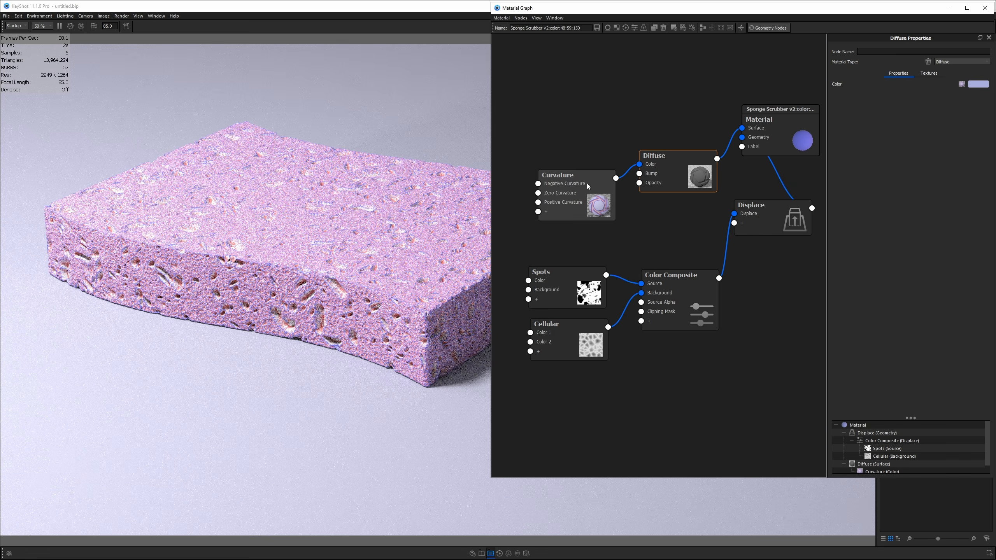
- Preview the Curvature node's output up close, then bring up the sponge.png reference photo
click(582, 184)
key(c)
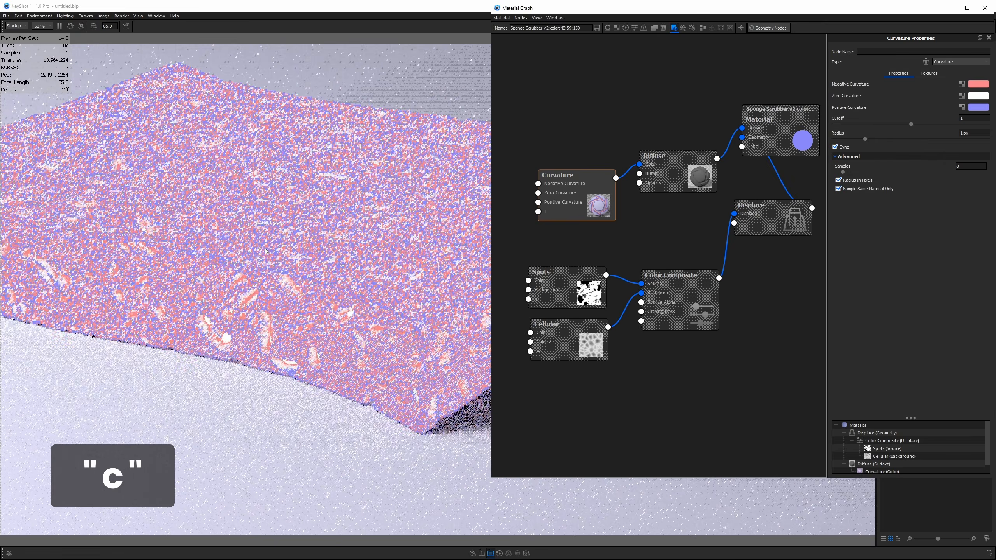
scroll(313, 373, up, 3)
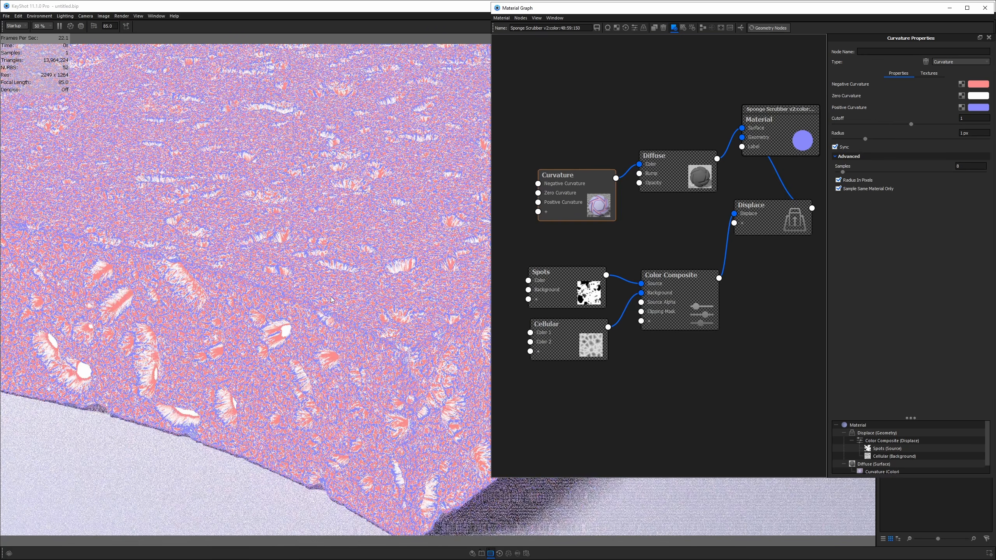
drag(551, 204, 540, 193)
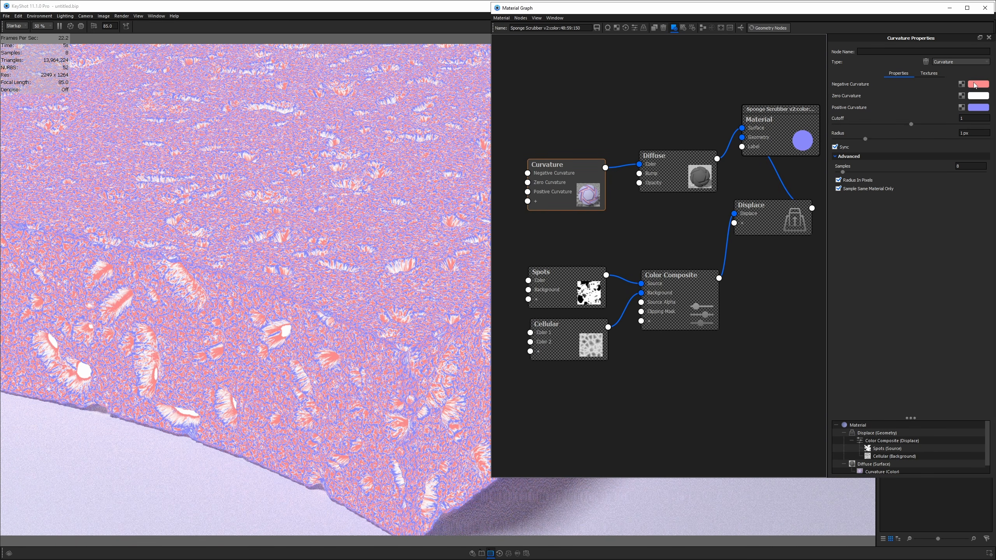
key(alt+Tab)
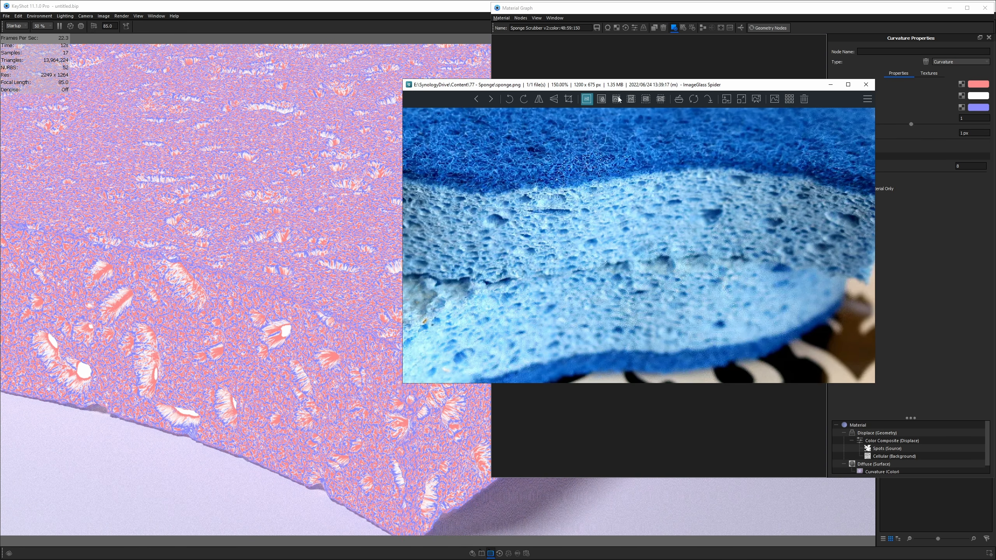
- Sample the dark blue from the reference photo as the Negative Curvature colour
drag(622, 88, 994, 167)
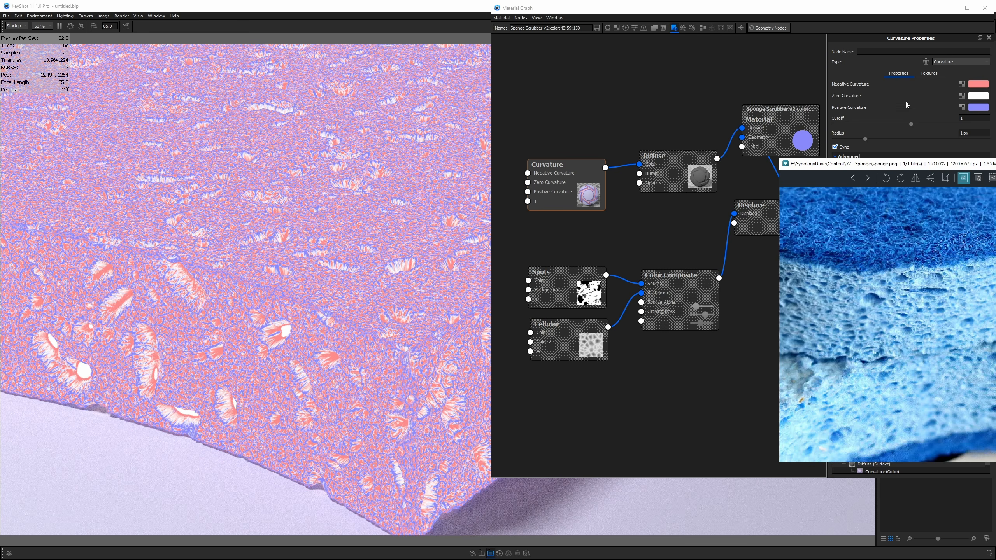
click(582, 179)
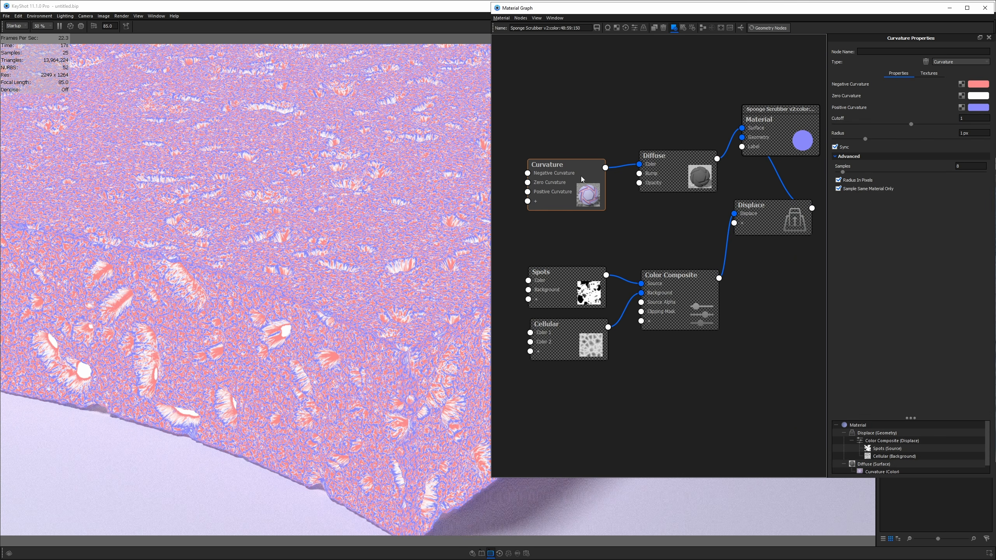
click(971, 85)
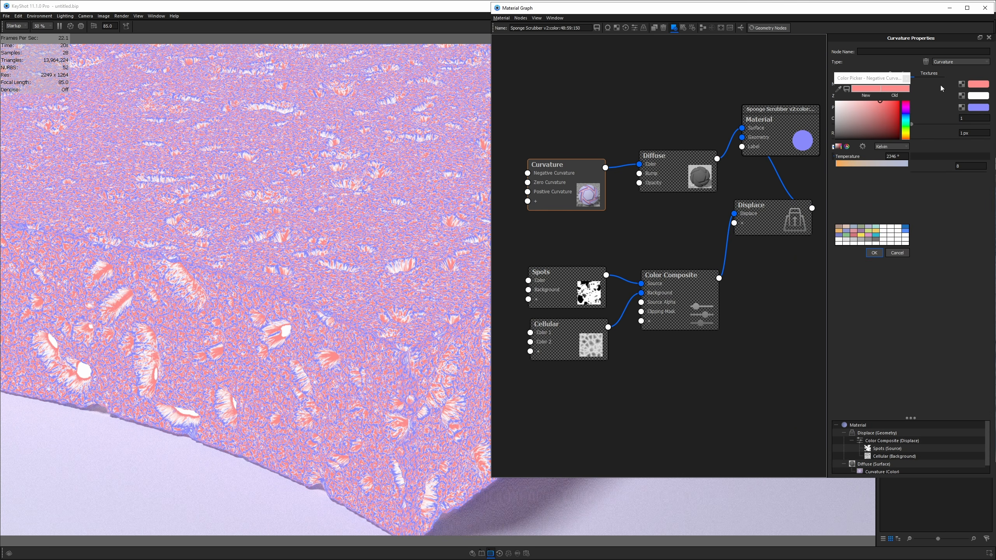
click(838, 91)
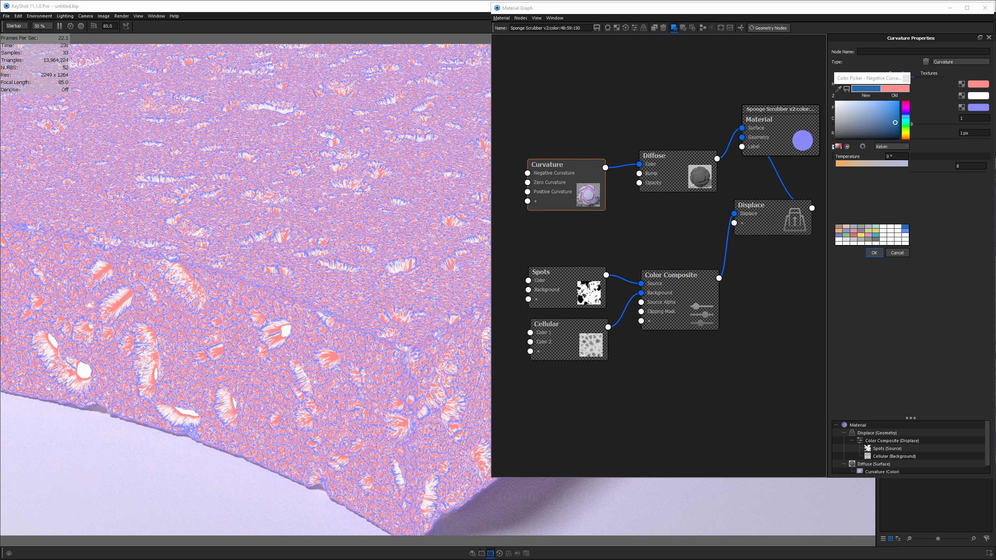
click(995, 79)
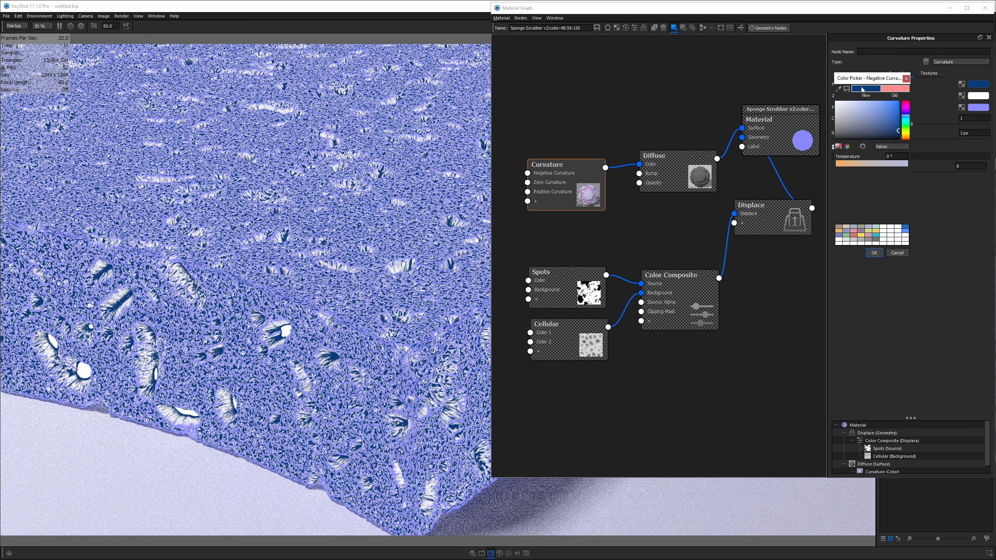
drag(863, 90, 906, 236)
click(898, 253)
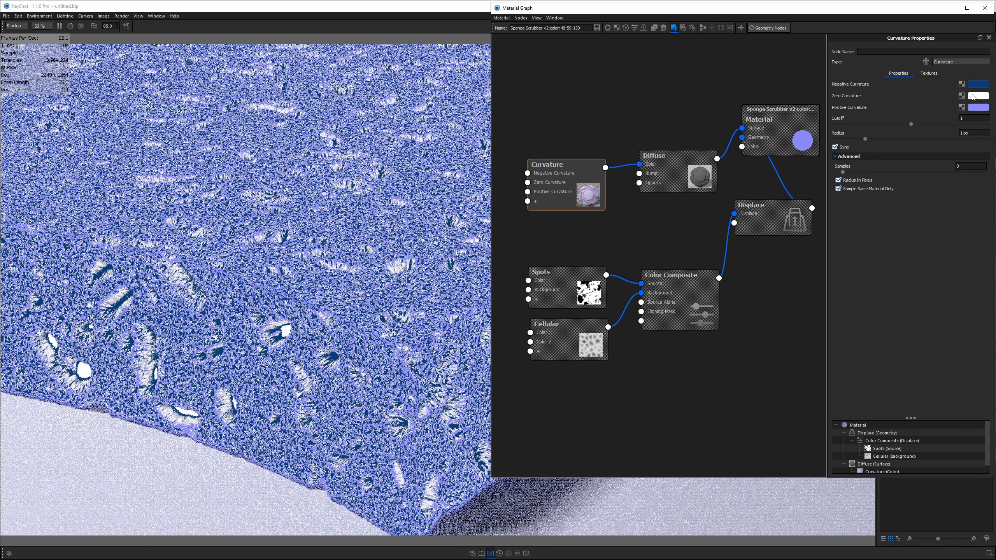
- Apply the saved dark blue to Zero and Positive Curvature, using the HSV colour model
click(979, 96)
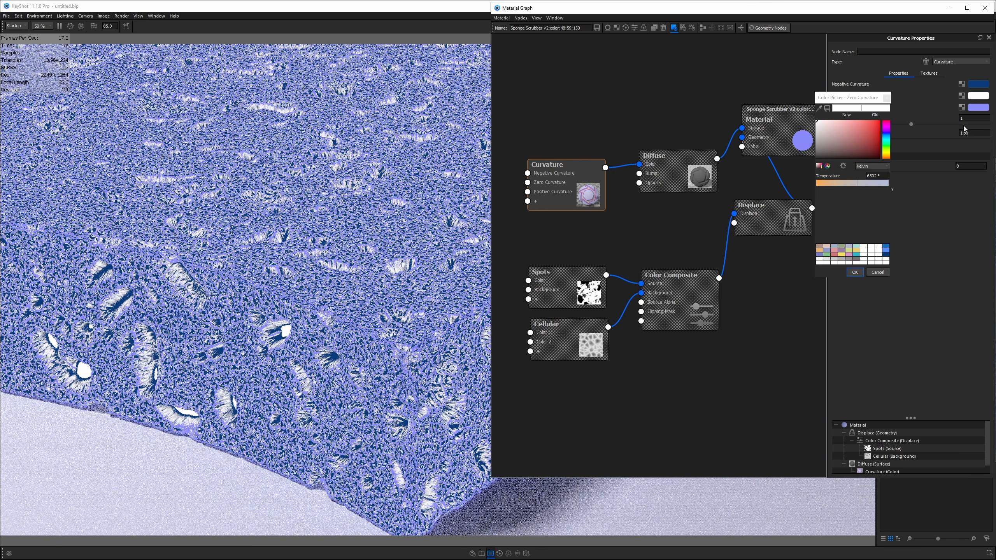
click(886, 254)
click(884, 166)
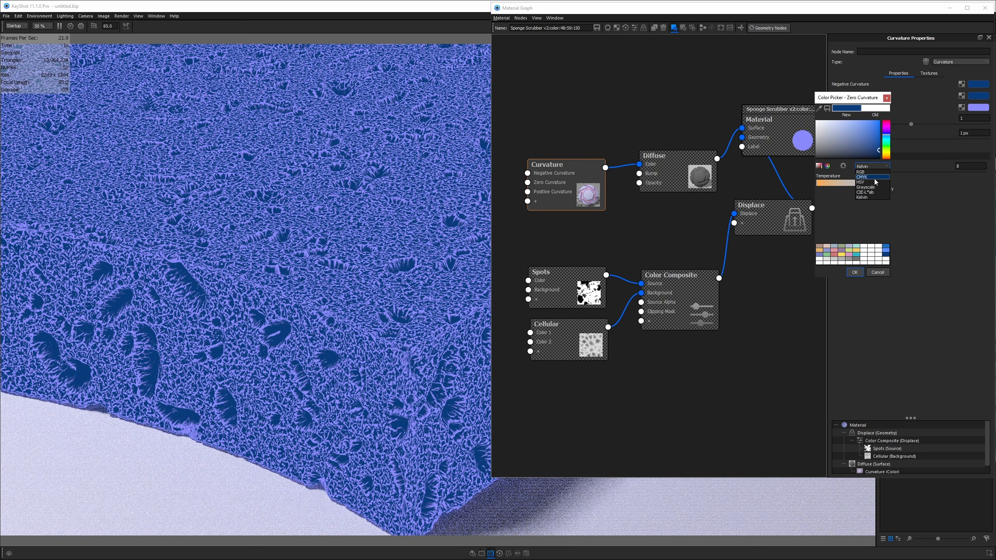
click(863, 182)
click(855, 272)
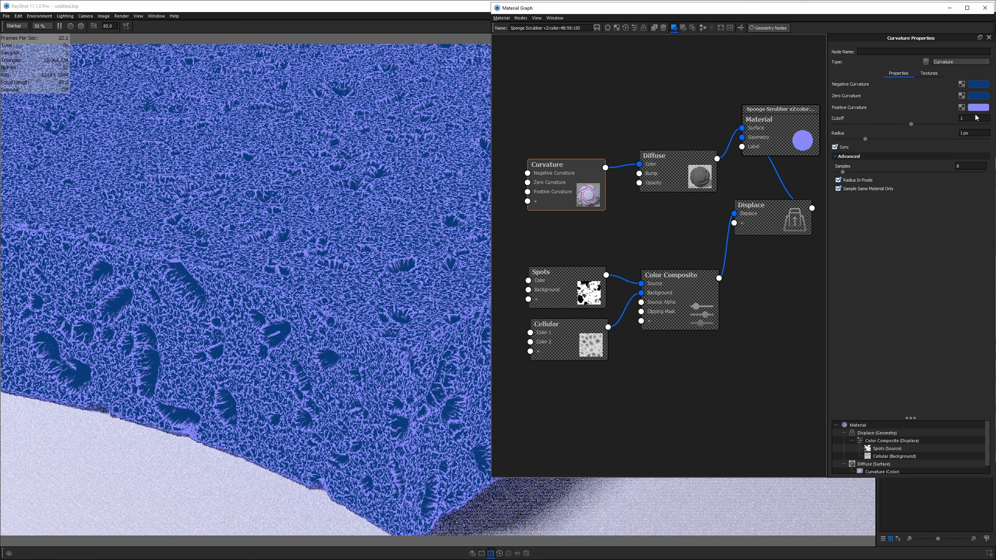
click(979, 108)
click(868, 275)
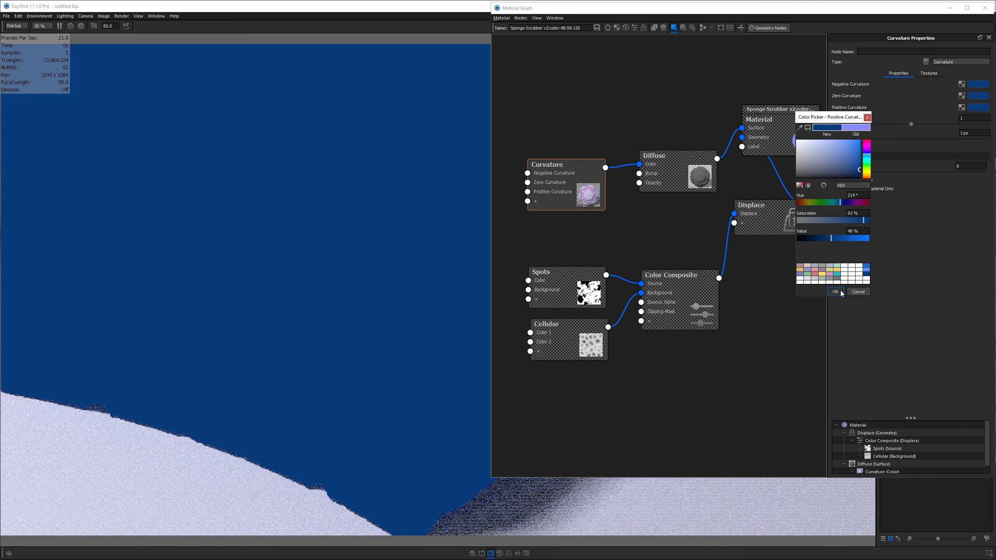
click(836, 291)
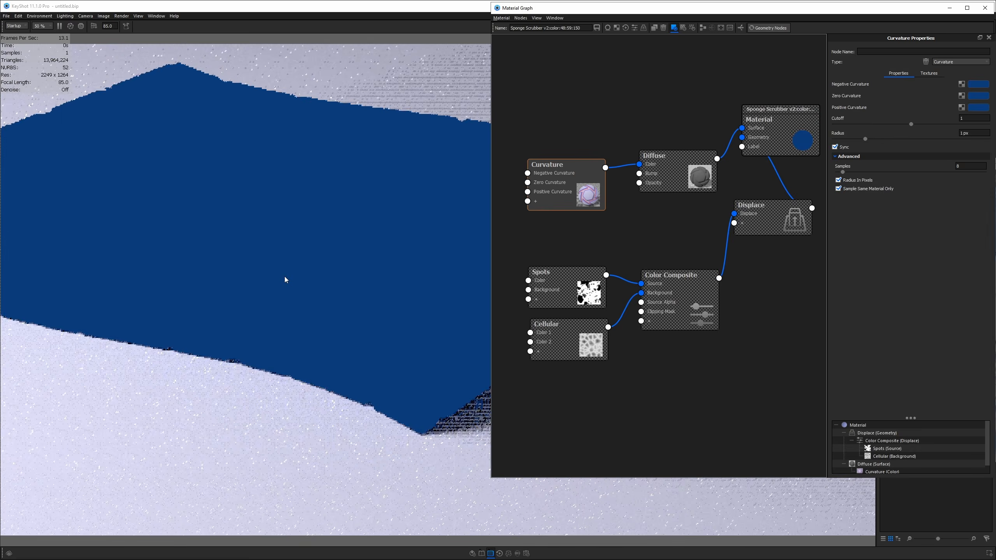
- Lighten the Zero Curvature blue by comparing it against the reference photo
click(978, 96)
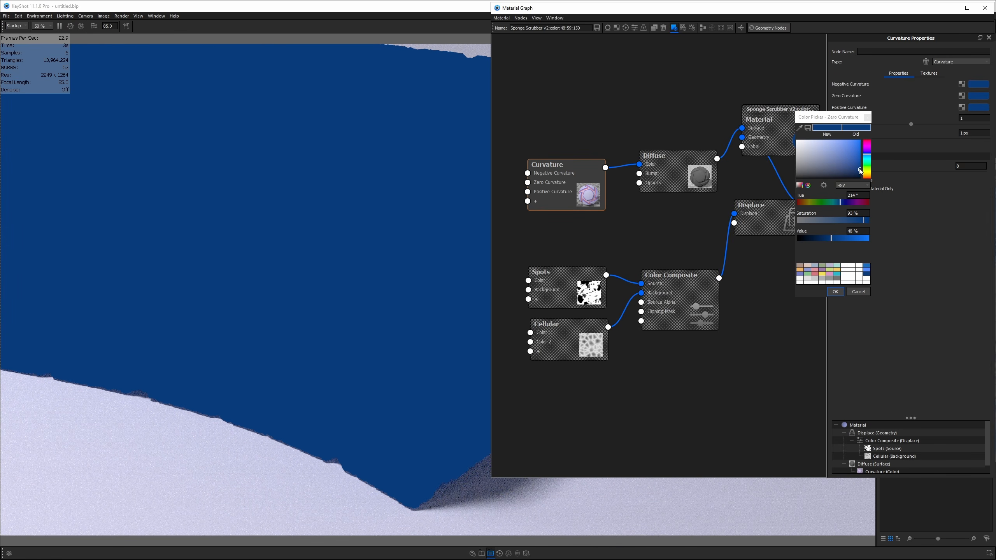
drag(995, 161, 536, 161)
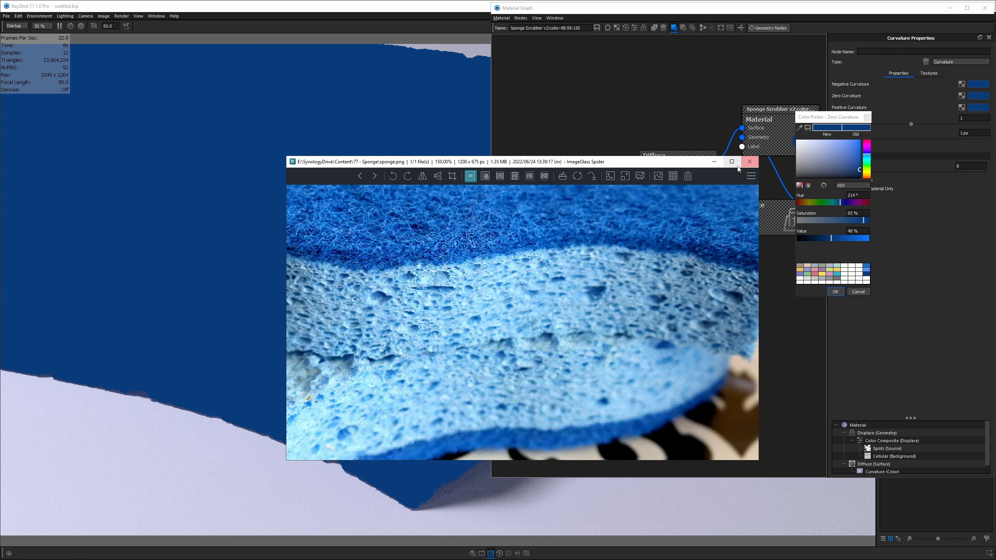
click(829, 118)
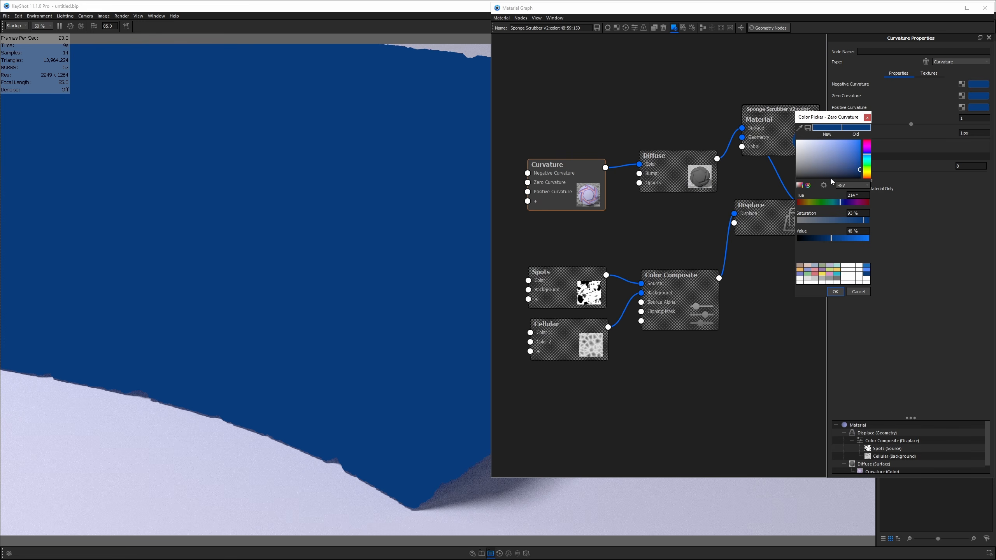
mouse_move(846, 238)
mouse_down()
mouse_move(863, 239)
mouse_move(844, 222)
mouse_up()
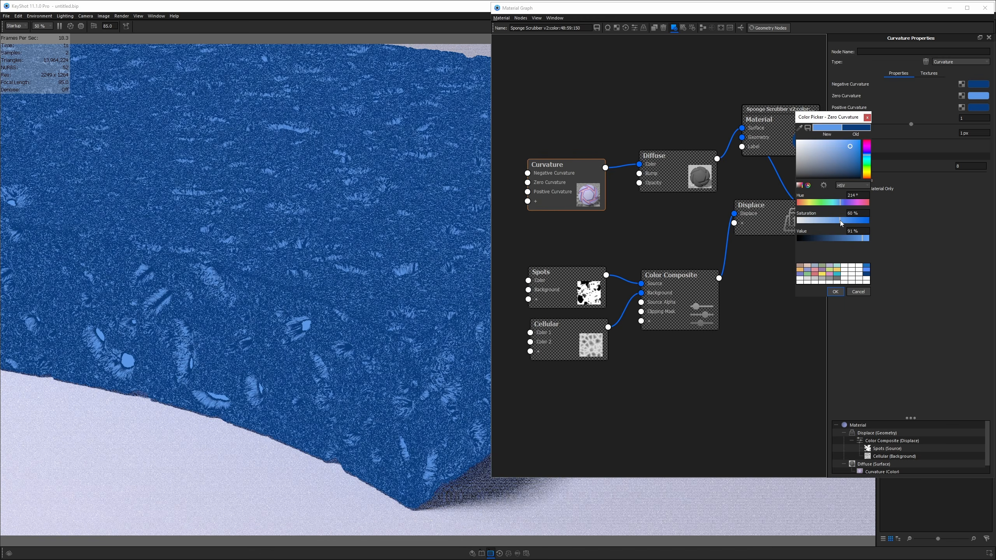
click(836, 291)
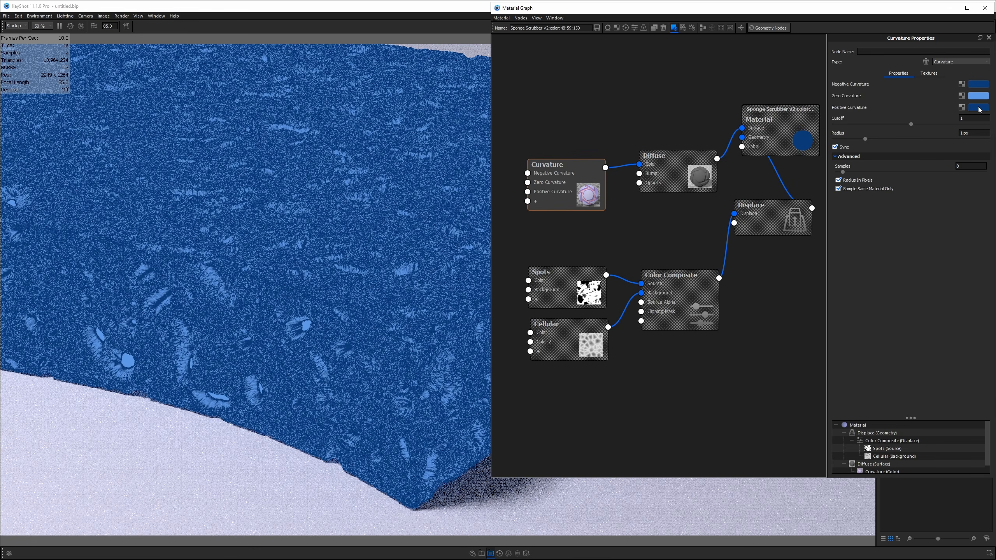
- Copy the Zero Curvature blue into Positive Curvature at 100% brightness, slightly less saturated
click(979, 107)
click(789, 147)
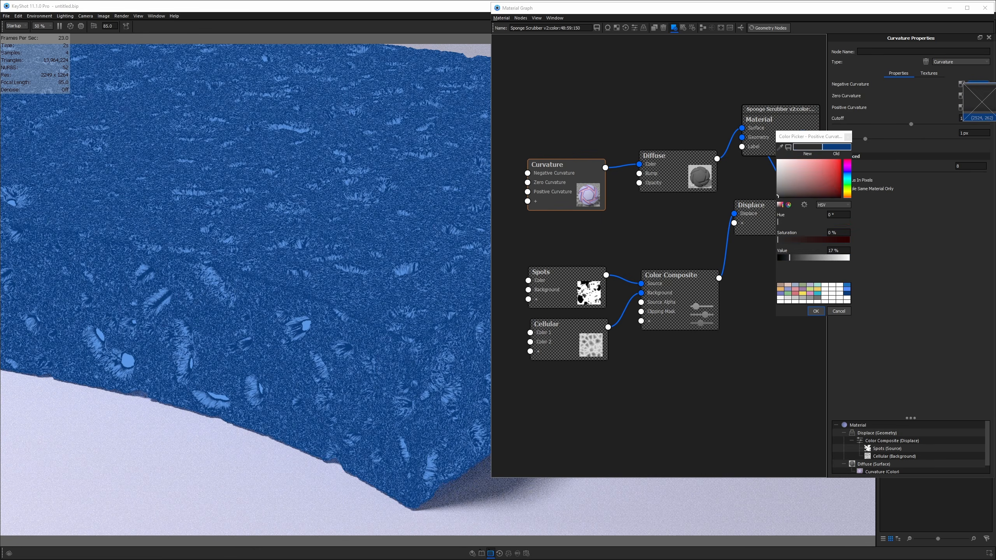
click(979, 95)
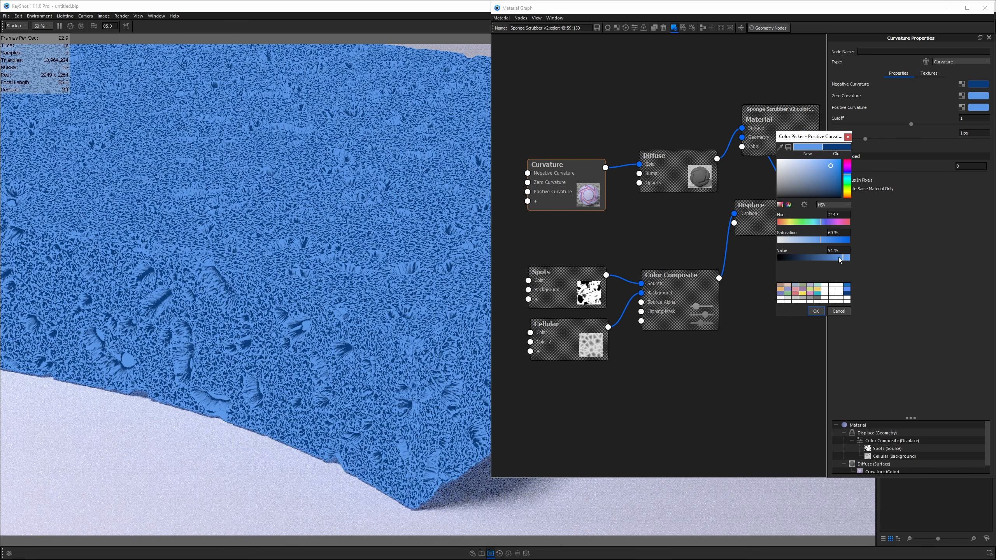
drag(843, 258, 851, 259)
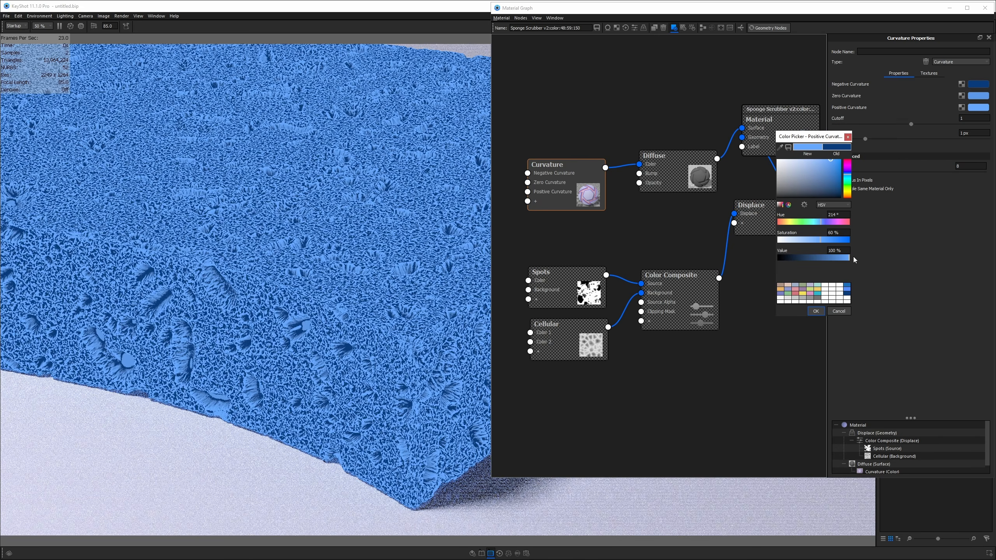
drag(825, 243, 817, 244)
- Accept the positive curvature colour and set the Curvature radius to 1 mm in scene units
click(816, 311)
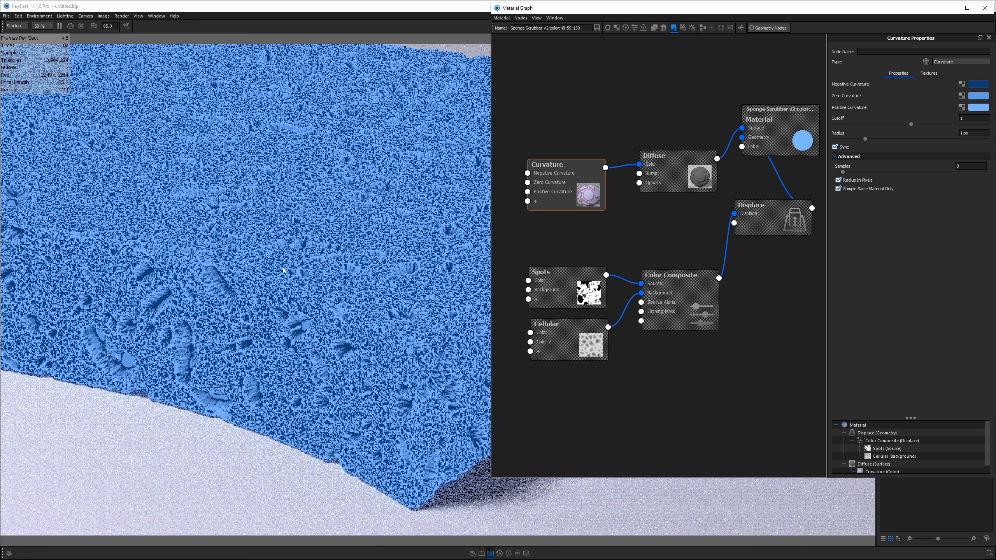
scroll(276, 300, down, 5)
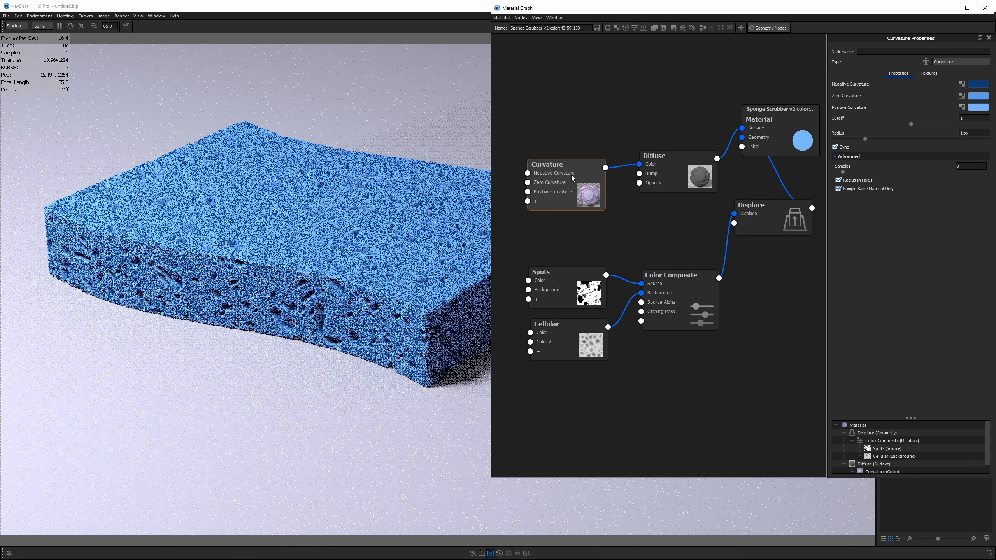
scroll(299, 252, up, 6)
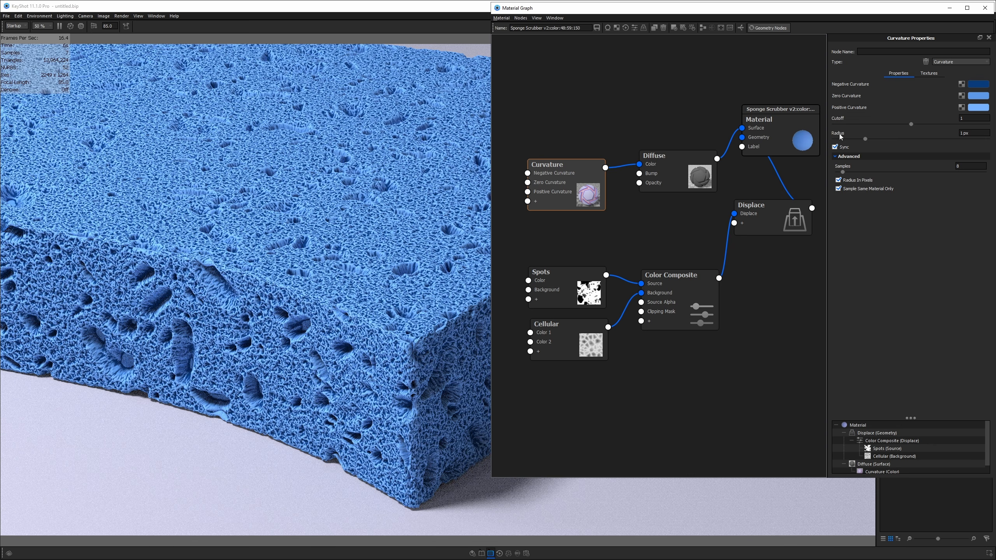
click(972, 134)
click(838, 180)
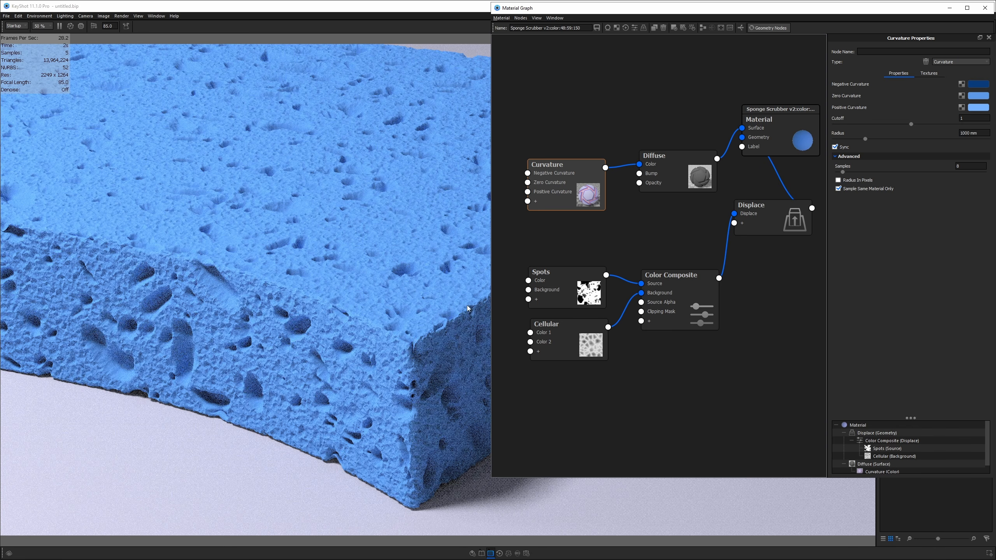
click(978, 133)
text(1)
key(Return)
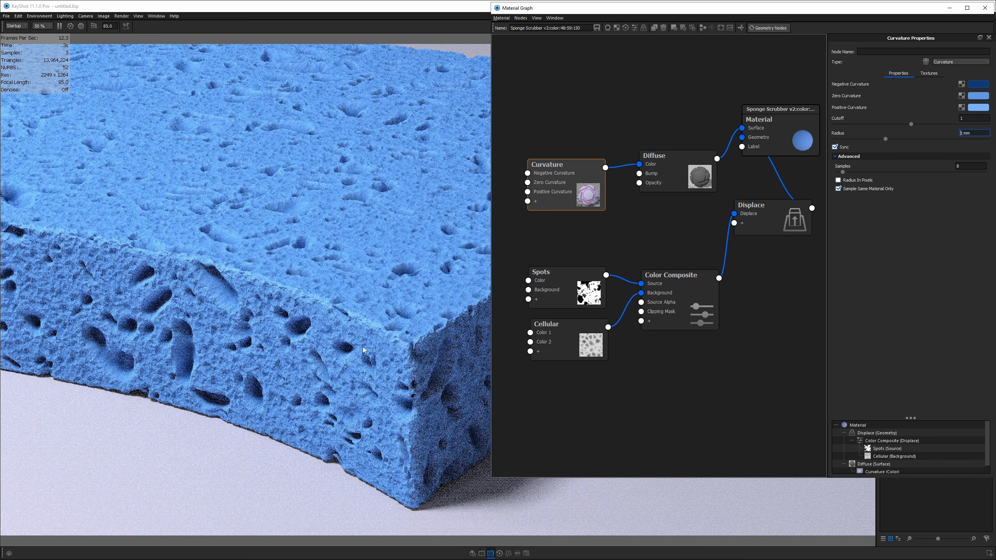
- Check the Cellular node's Scale, leave it unchanged, and reselect the Curvature radius value
click(565, 348)
click(979, 105)
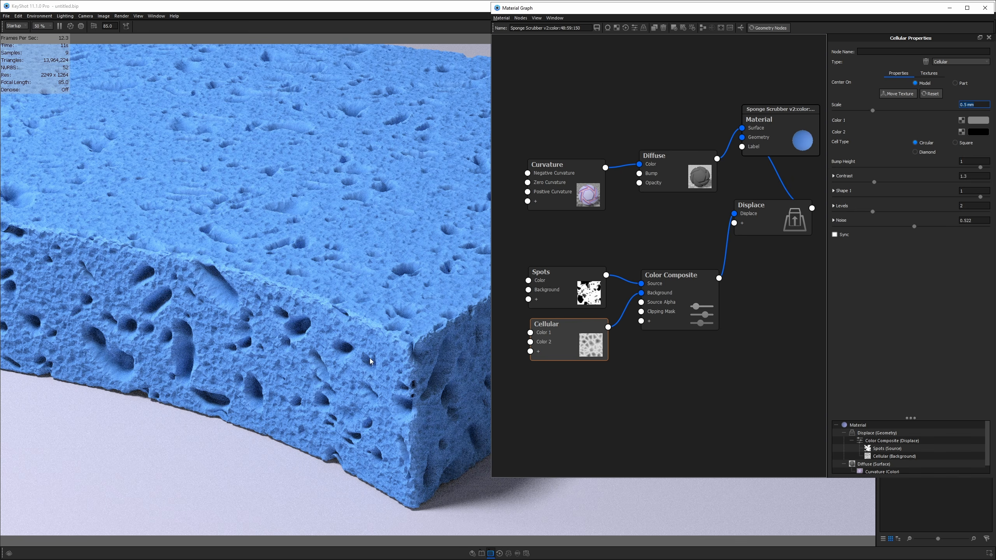
click(563, 333)
click(558, 180)
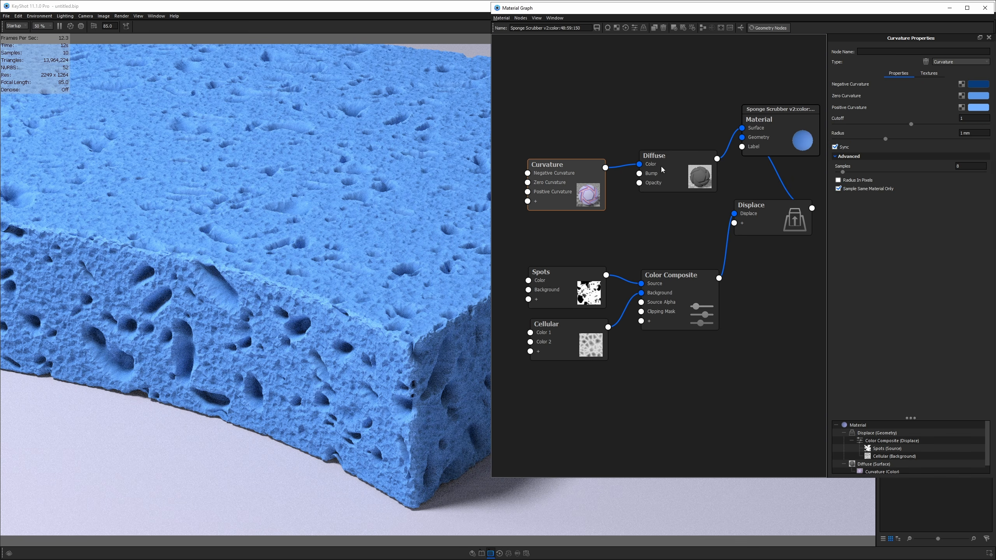
drag(982, 135, 961, 134)
scroll(361, 328, down, 5)
scroll(361, 328, down, 5)
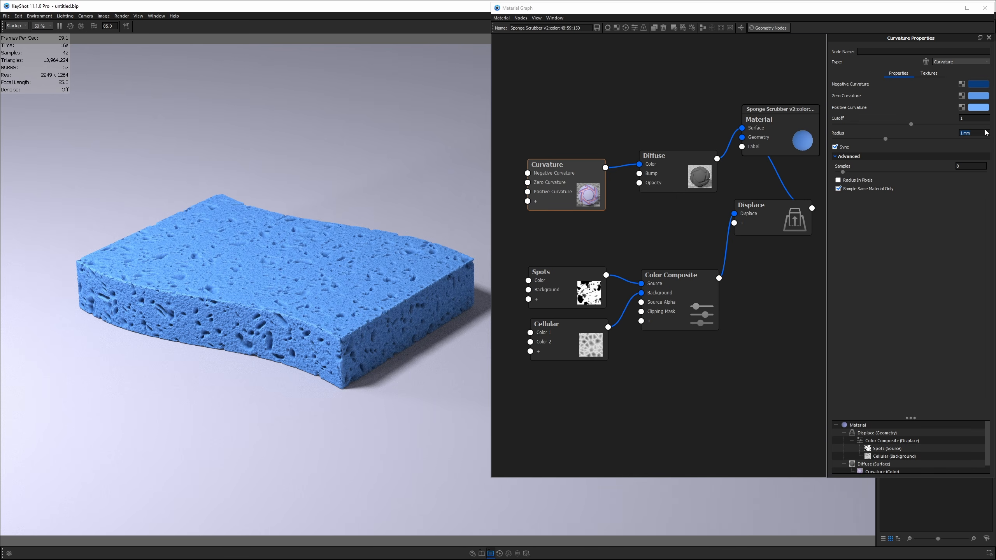
- Change the Curvature radius to 0.5 mm, then tighten it to 0.3 mm
text(0.5)
key(Return)
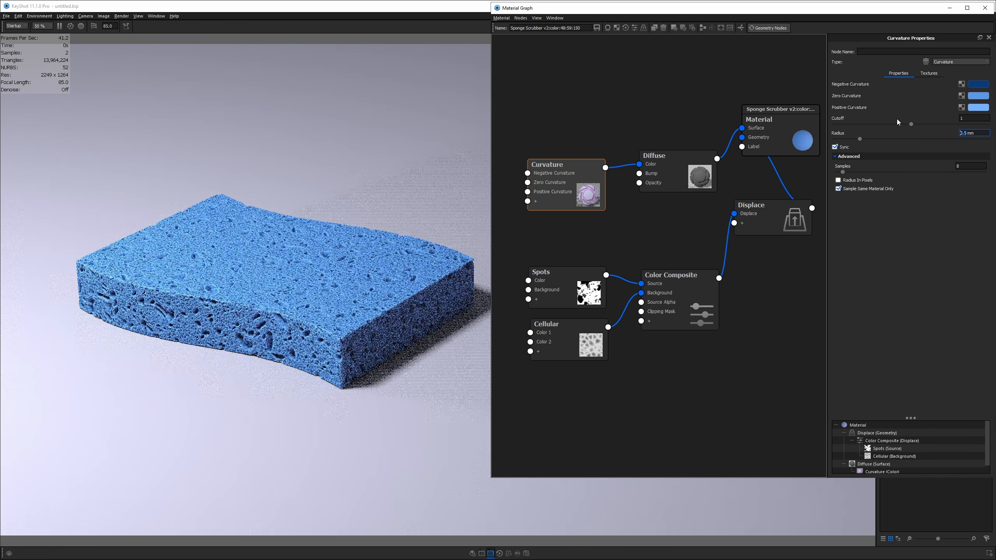
scroll(307, 331, up, 10)
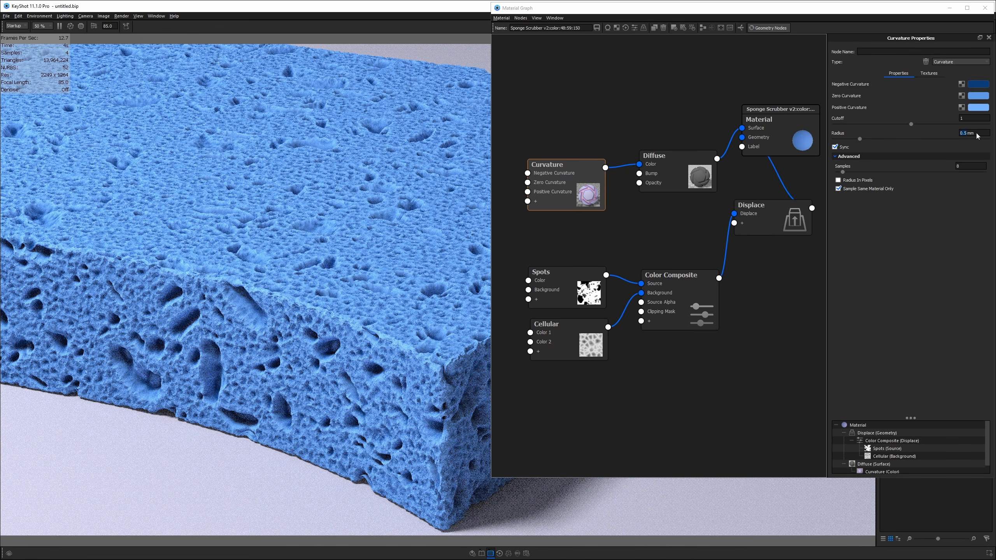
drag(980, 133, 896, 142)
text(0.3)
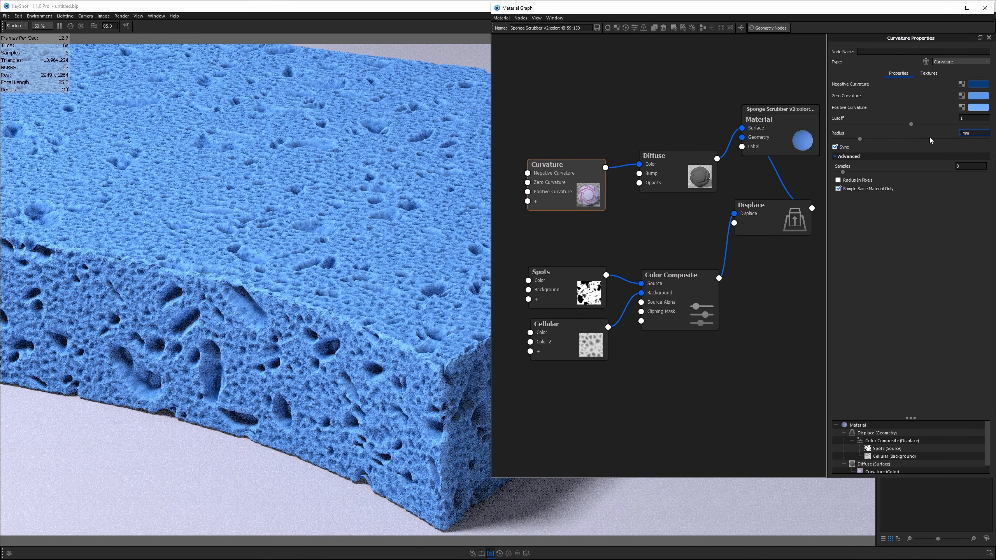
key(Return)
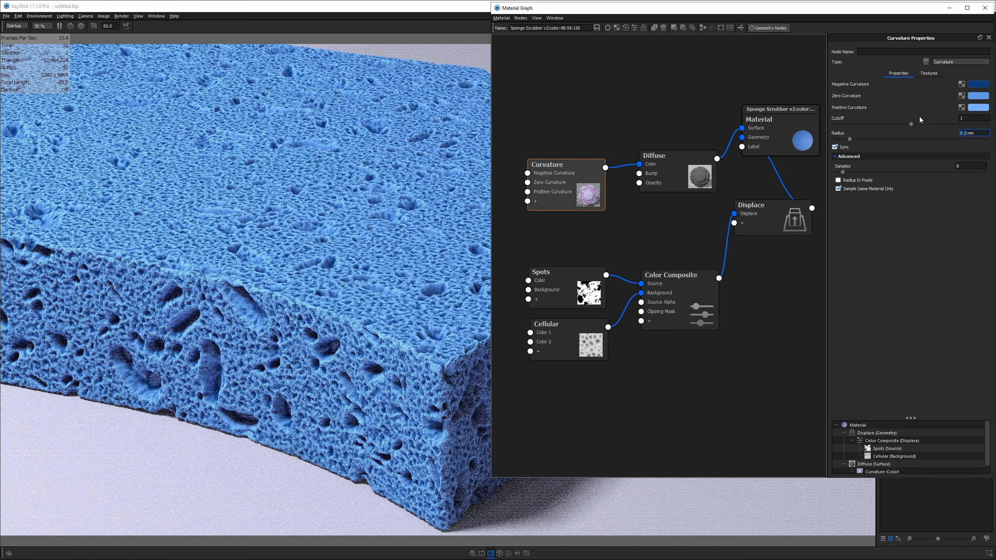
- Set the Curvature cutoff to 1.548 and zoom out
drag(911, 123, 852, 127)
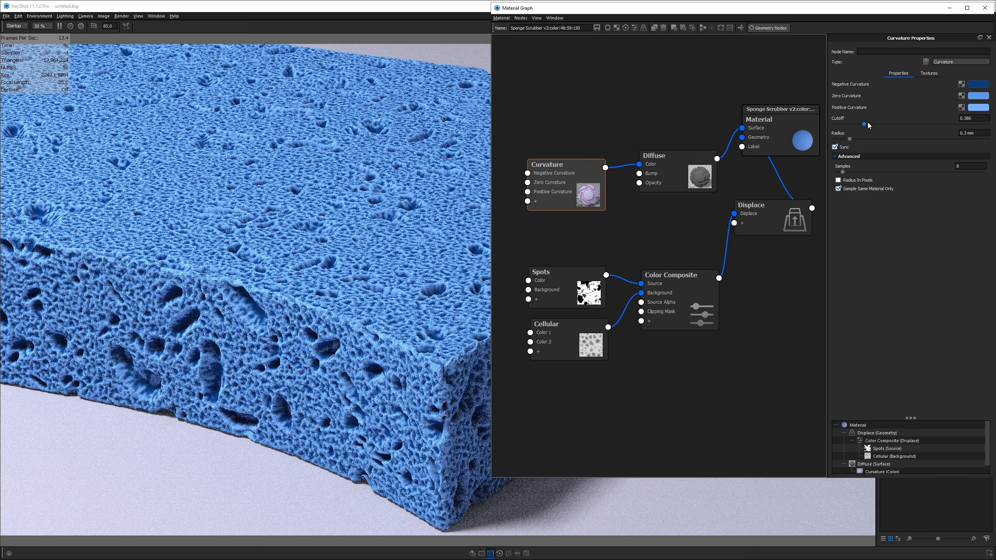
drag(908, 124, 953, 125)
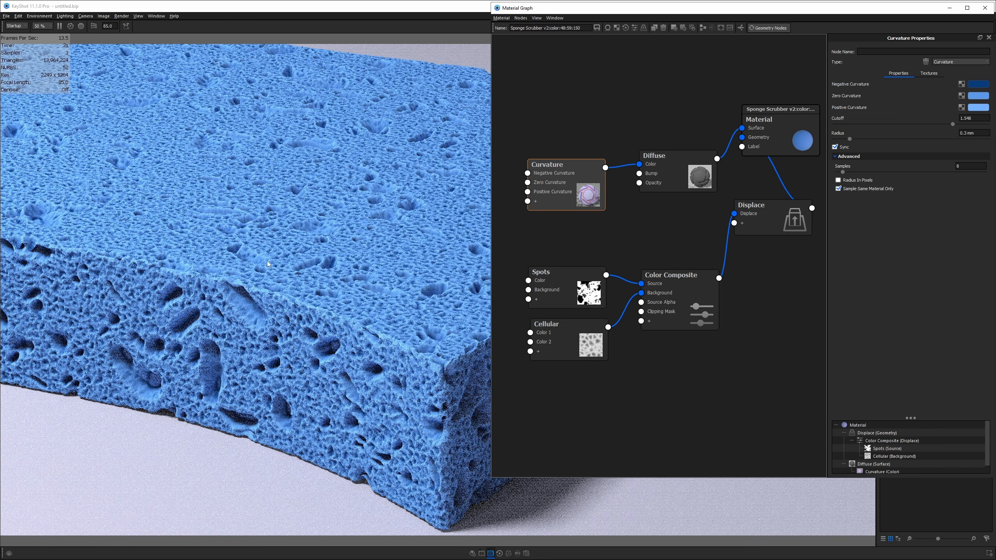
scroll(279, 280, down, 5)
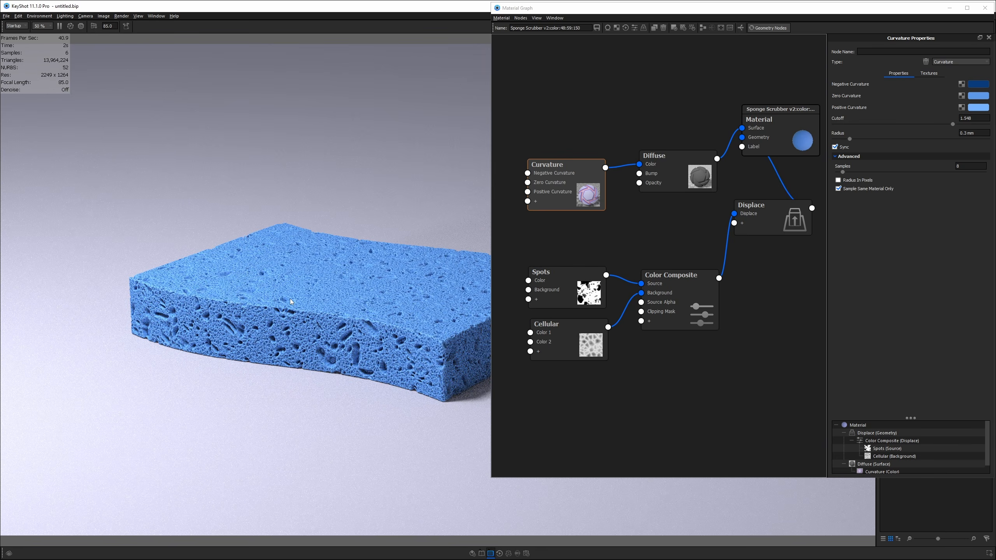
key(alt+Tab)
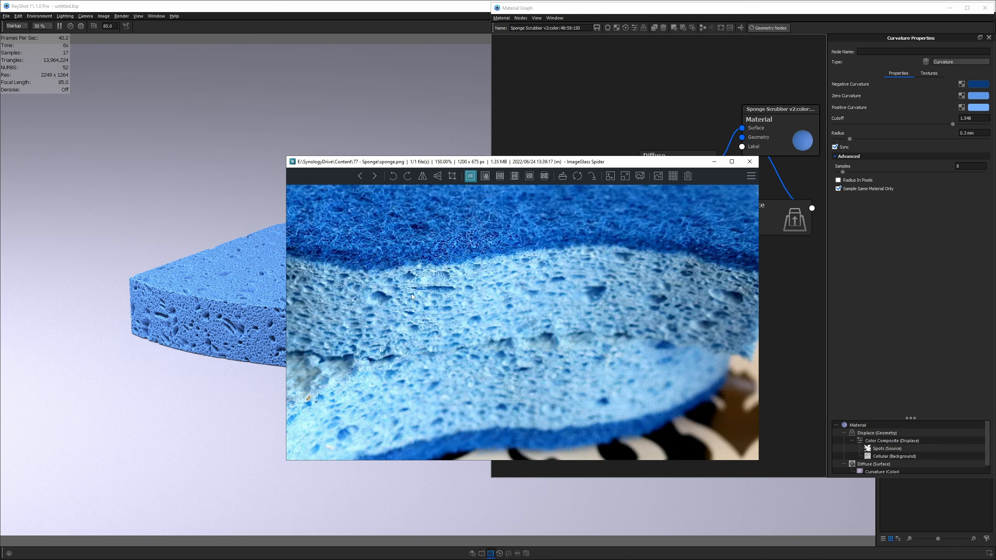
drag(501, 166, 545, 63)
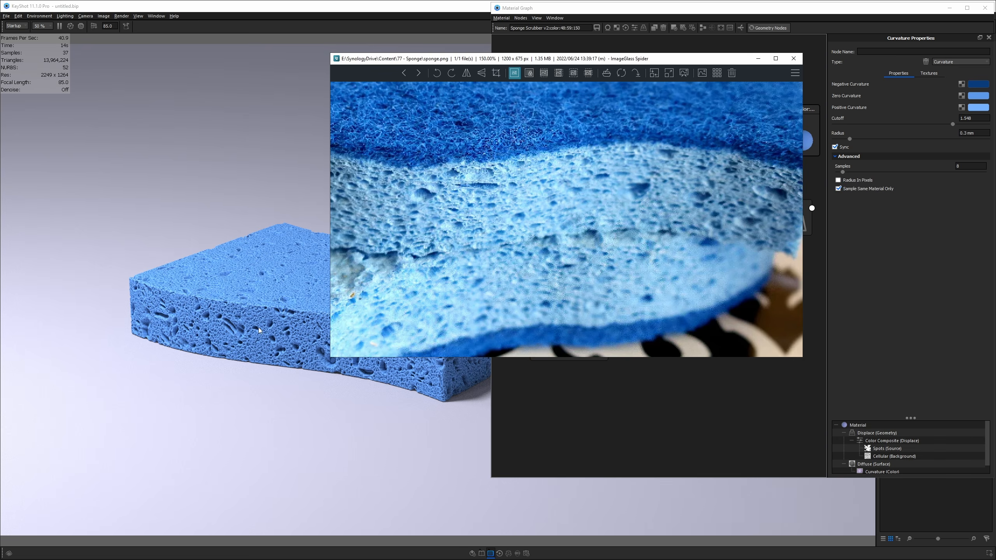
click(759, 58)
- Insert a Color Adjust node between the Curvature and Diffuse nodes
drag(559, 196, 551, 190)
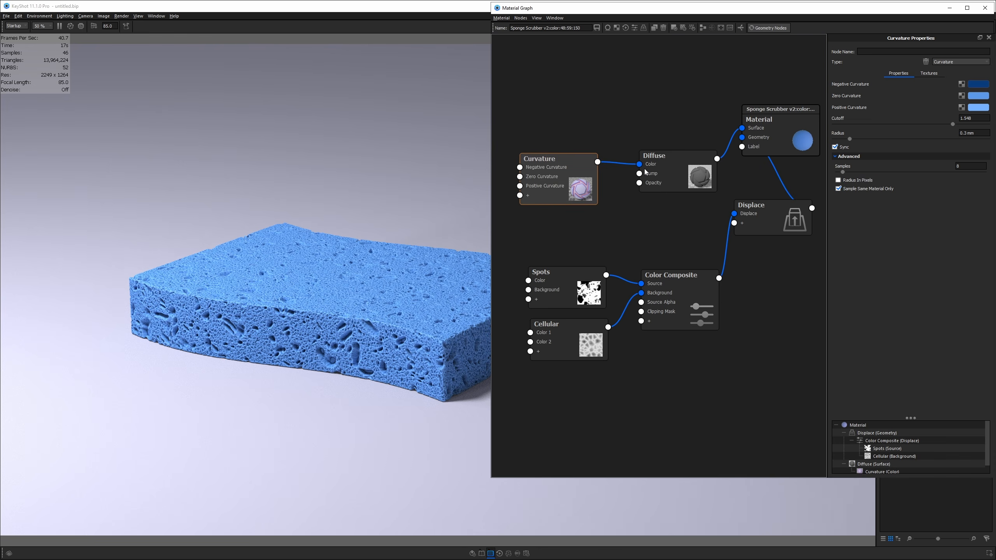
drag(660, 171, 679, 180)
click(621, 167)
right_click(621, 166)
mouse_move(637, 190)
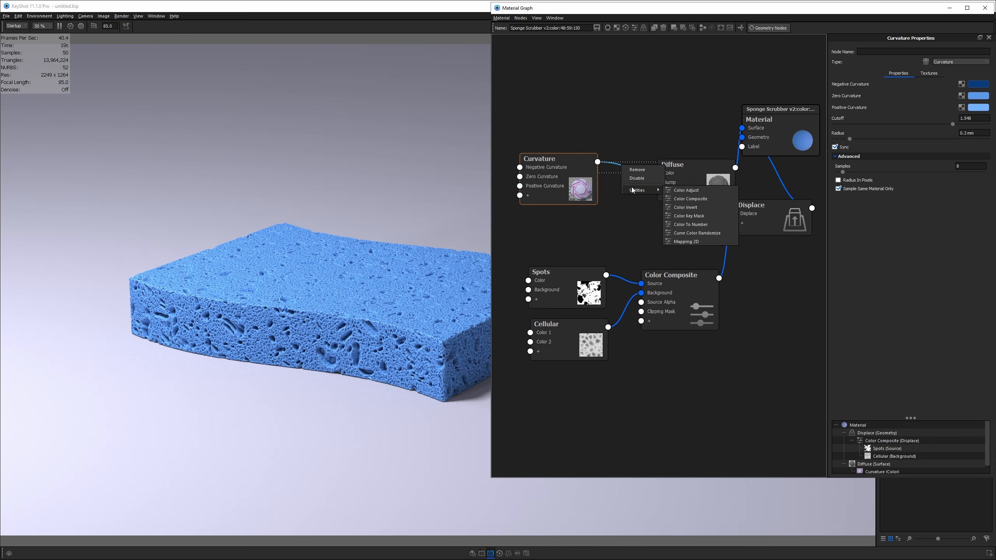
click(683, 192)
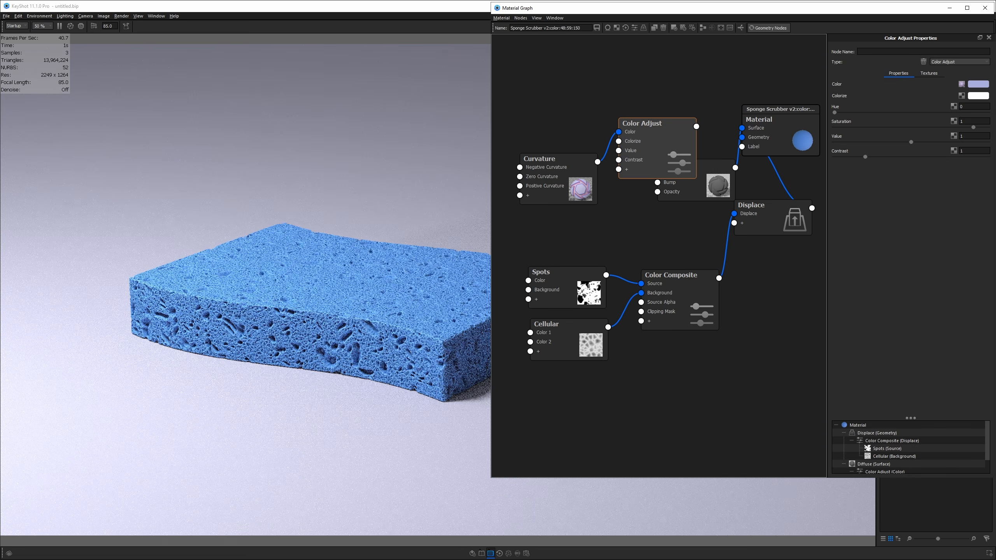
- Lower the Positive Curvature colour's saturation to about 48% for a paler blue
click(518, 177)
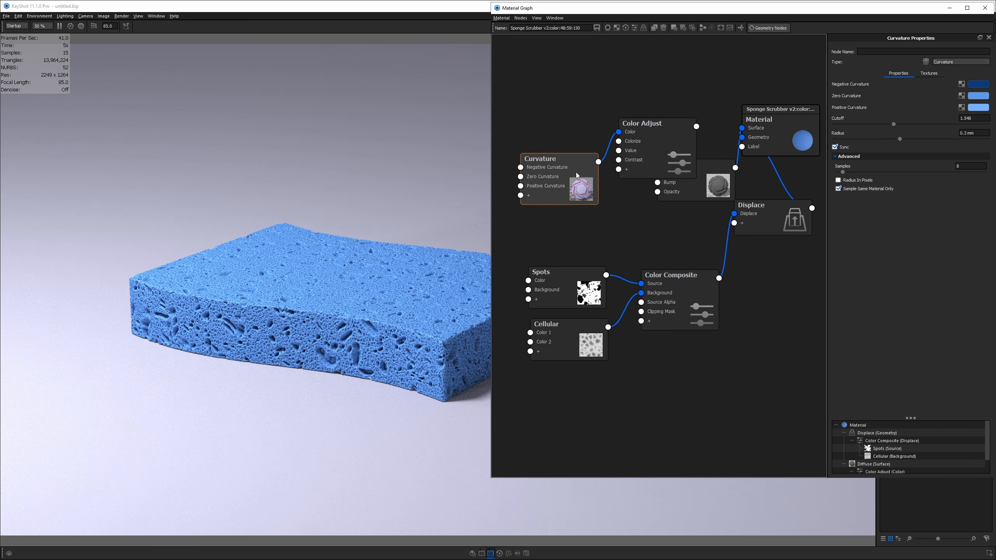
click(979, 96)
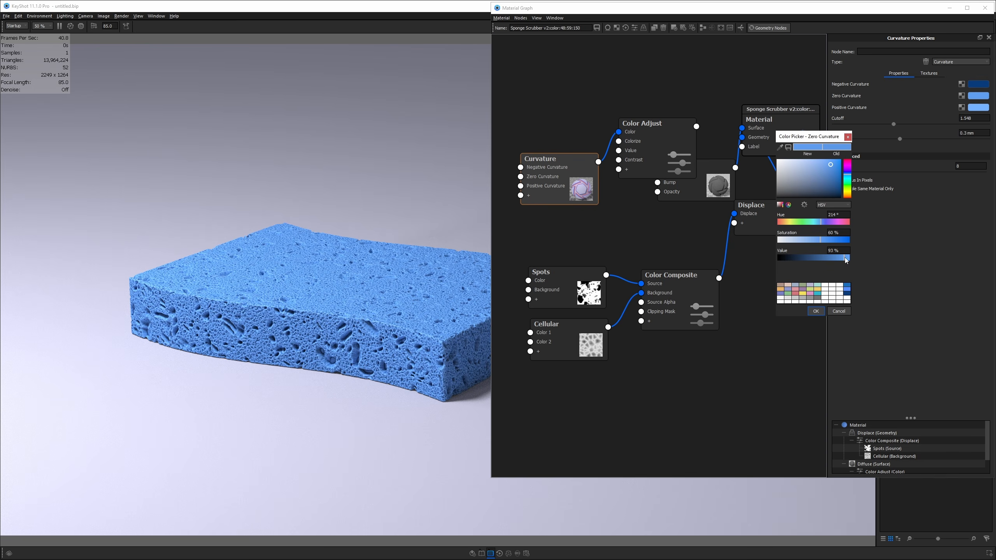
click(978, 107)
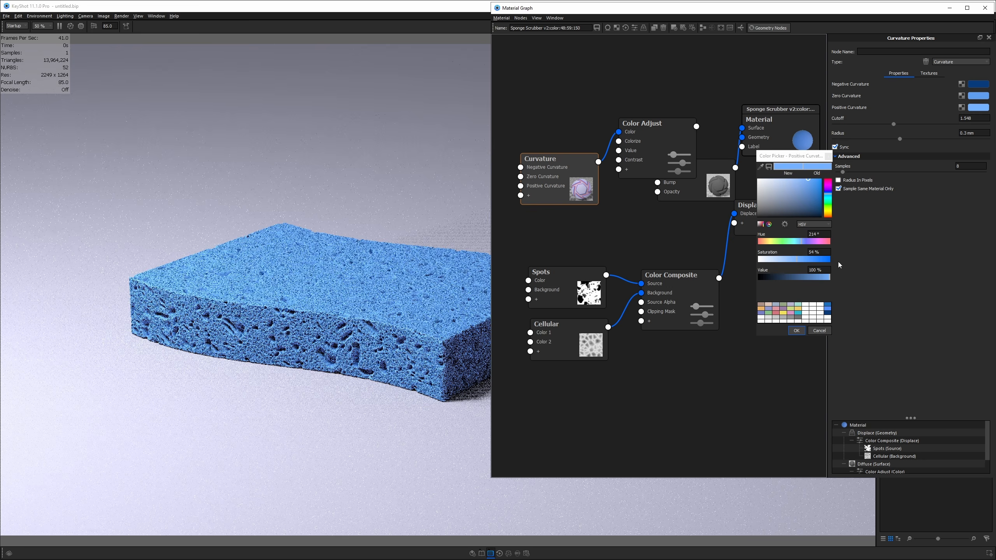
click(794, 261)
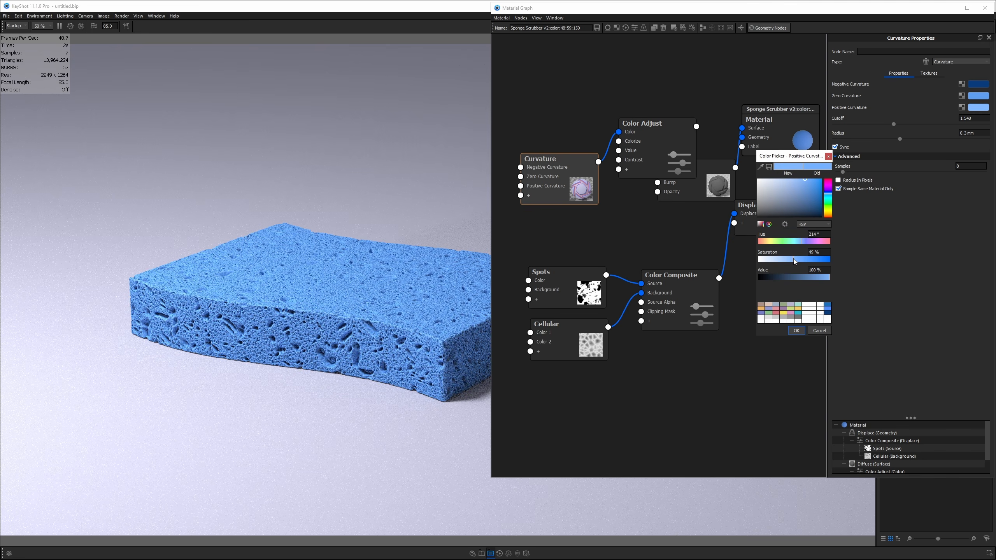
click(797, 331)
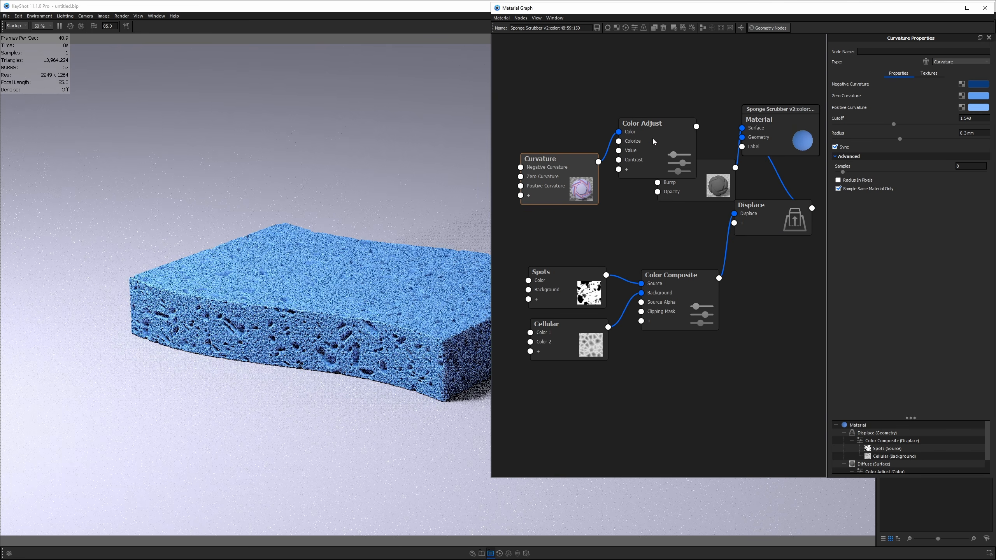
click(654, 141)
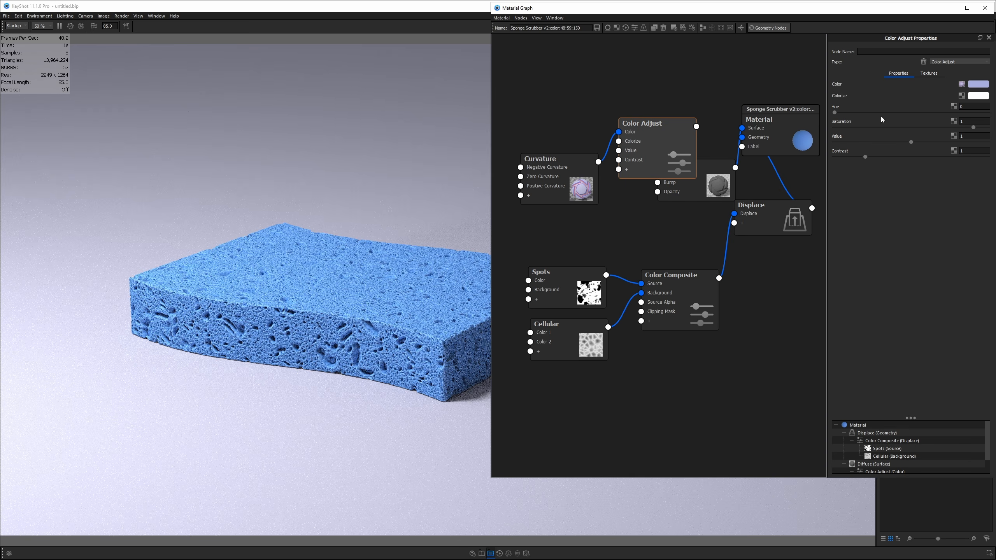
- Try Color Adjust Saturation 1.5 and shift the Hue to 0.985
click(964, 122)
text(.5)
key(Return)
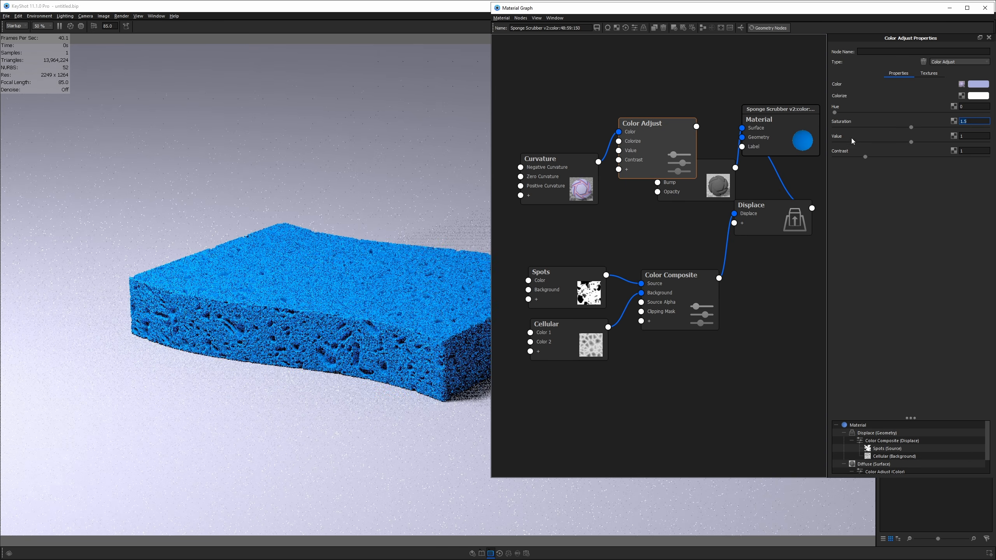
drag(836, 113, 839, 114)
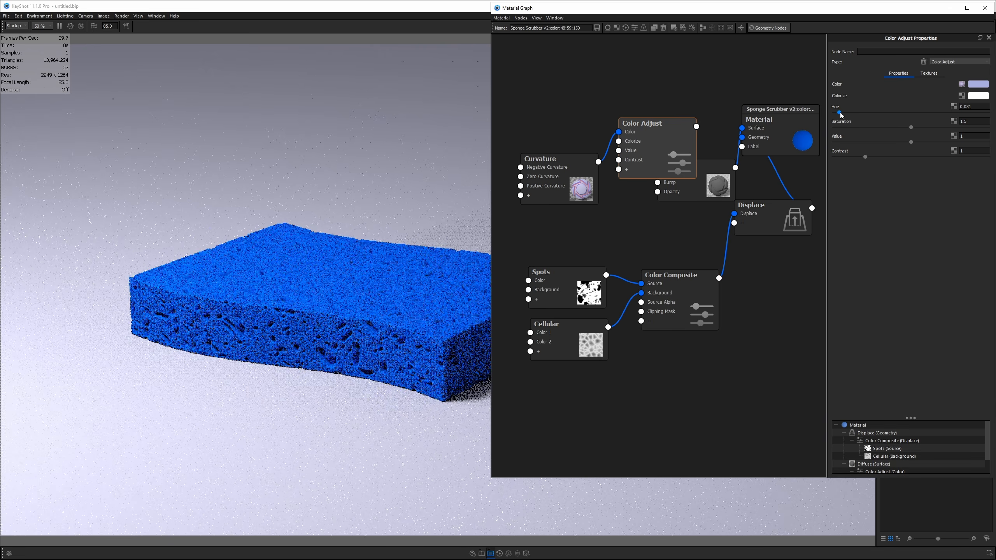
drag(838, 113, 986, 113)
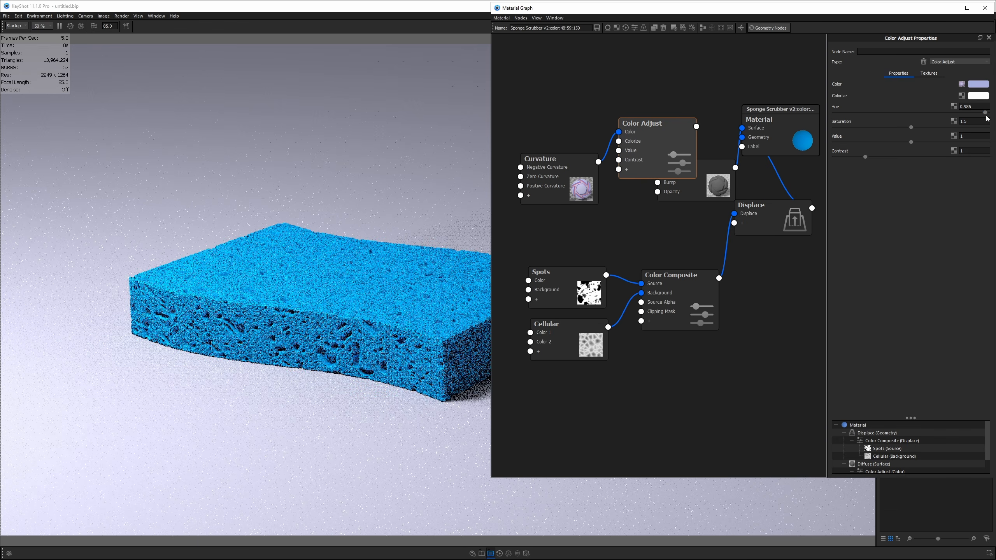
- Set the Color Adjust Saturation to 0.9 and Contrast to 0.9
click(972, 122)
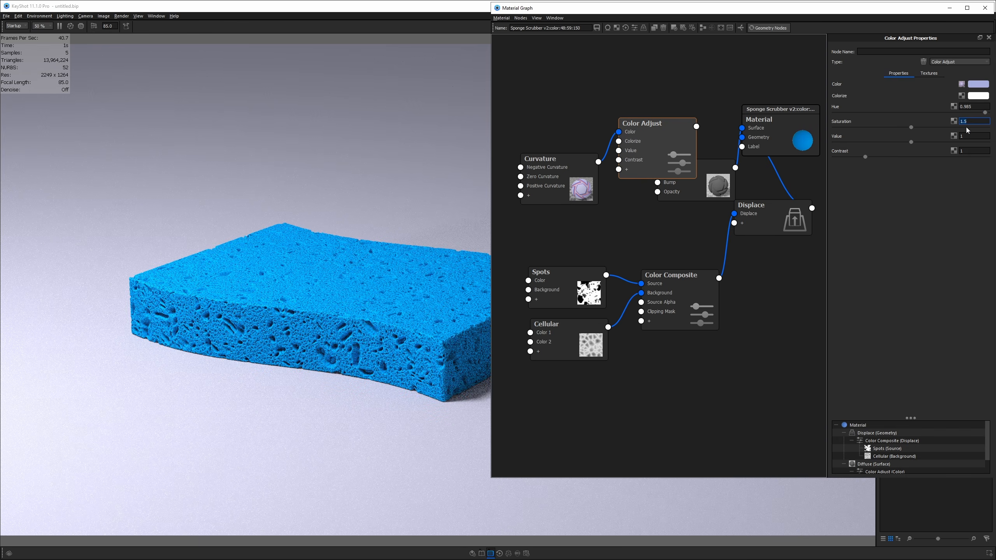
text(1)
key(Return)
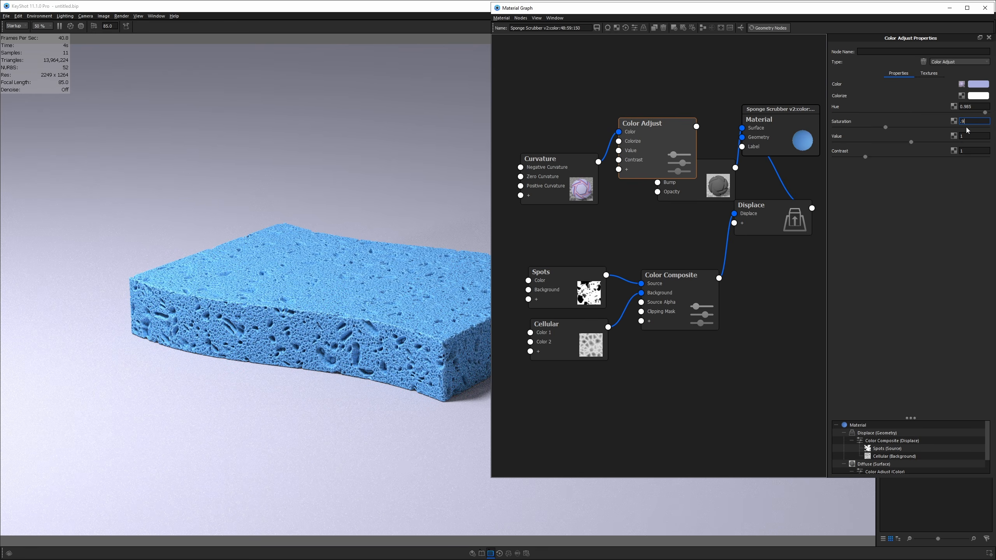
text(.9)
key(Return)
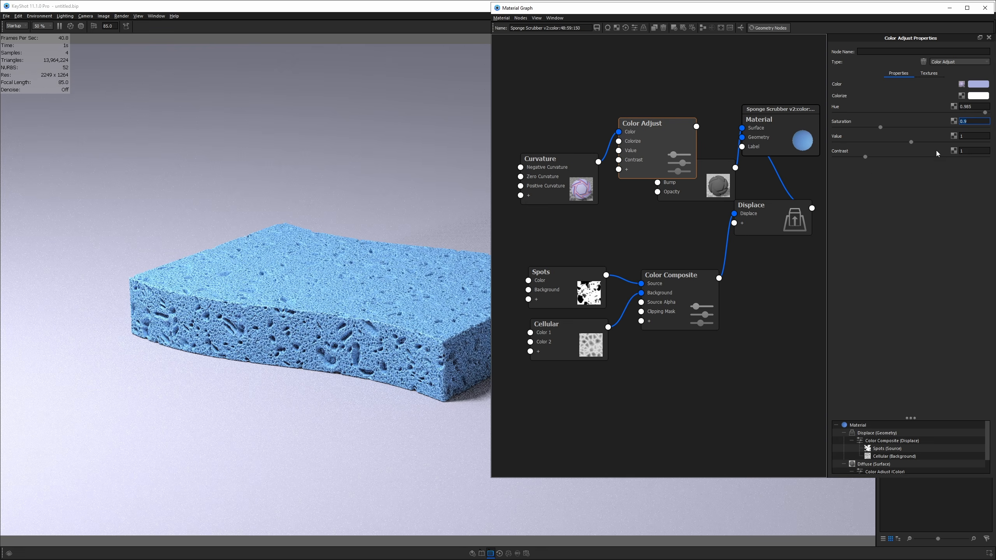
click(966, 151)
text(.9)
key(Return)
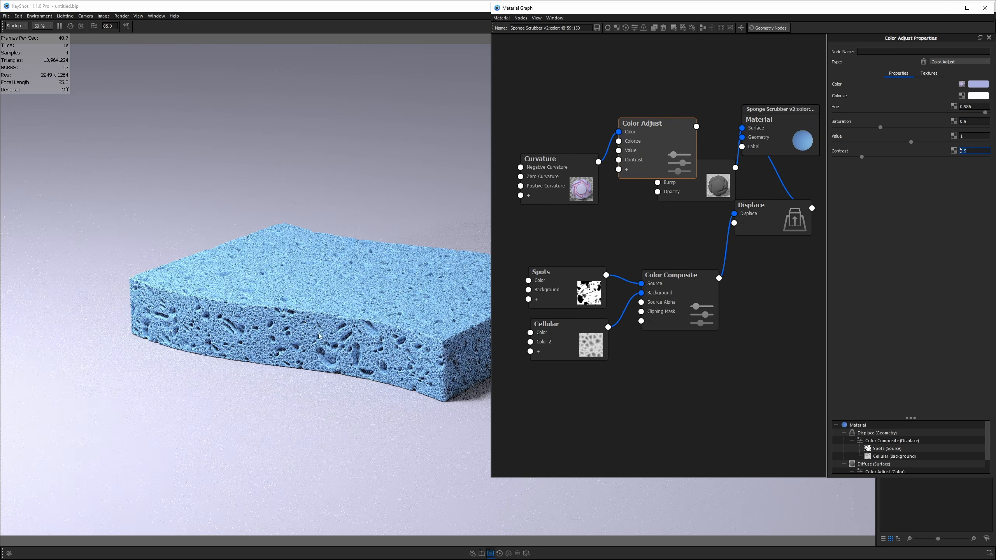
- Orbit the sponge and rearrange the Color Adjust, Curvature and Diffuse nodes in the graph
drag(398, 353, 419, 353)
drag(419, 352, 436, 351)
drag(654, 142, 618, 109)
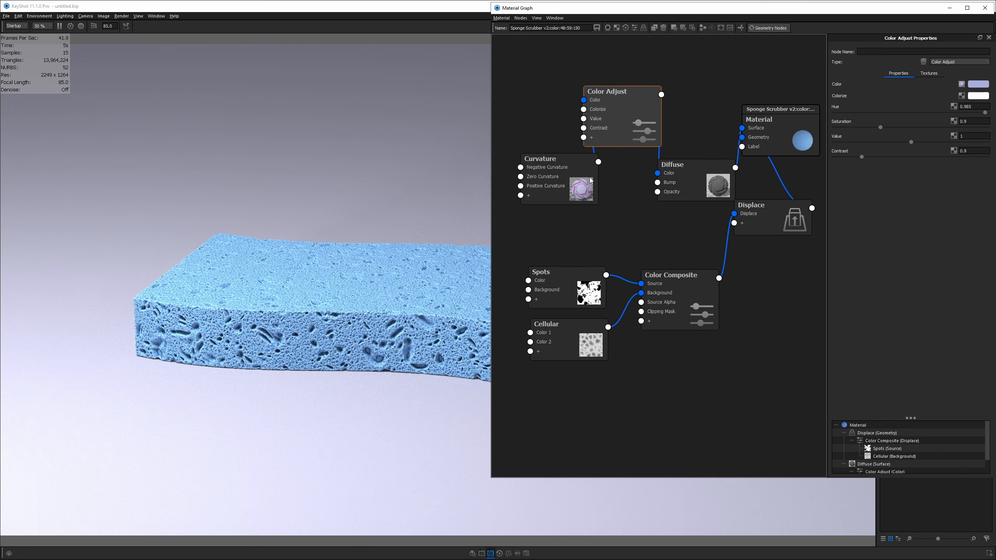
drag(560, 173, 546, 179)
mouse_move(704, 182)
mouse_down()
mouse_move(711, 177)
mouse_move(697, 184)
mouse_up()
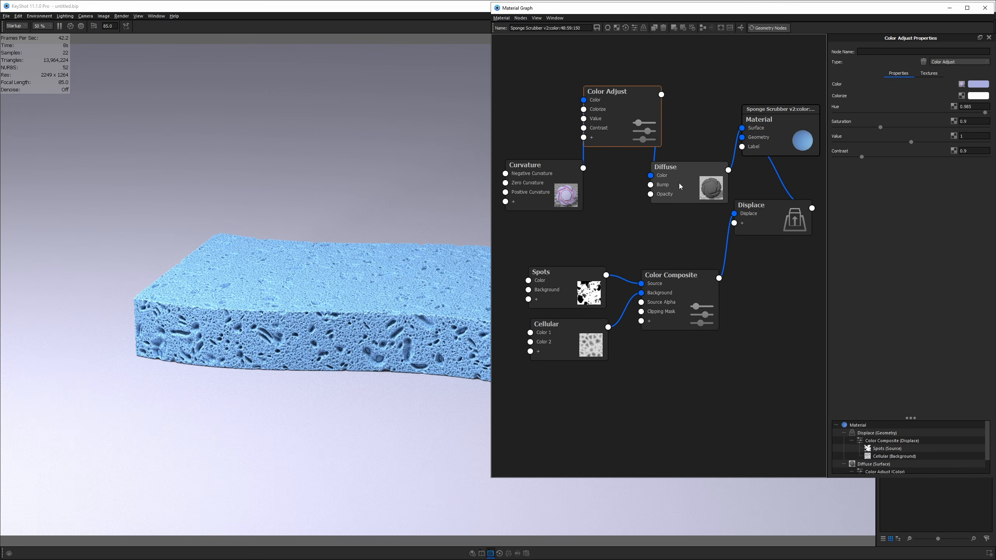
- Change the Diffuse surface node's material type to Plastic
click(680, 185)
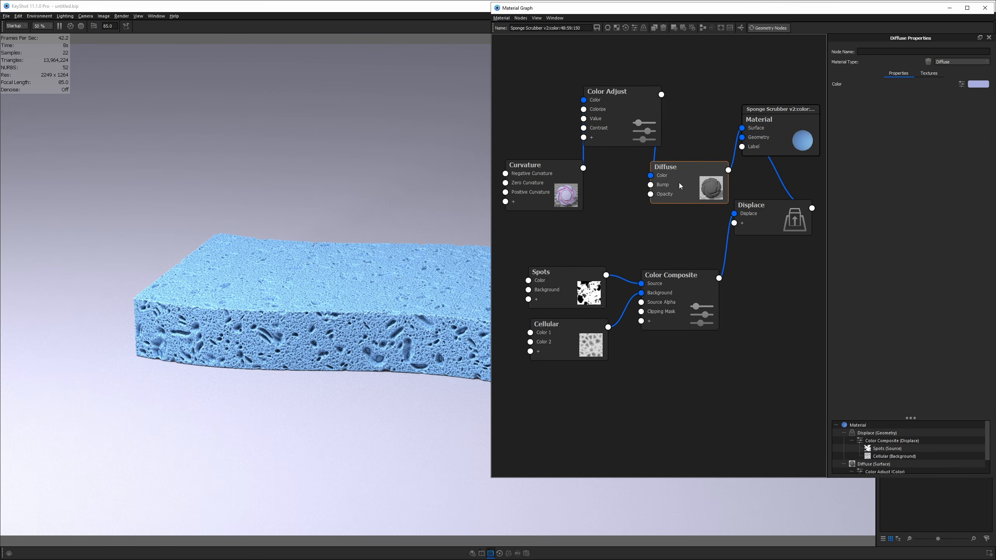
click(957, 62)
click(946, 109)
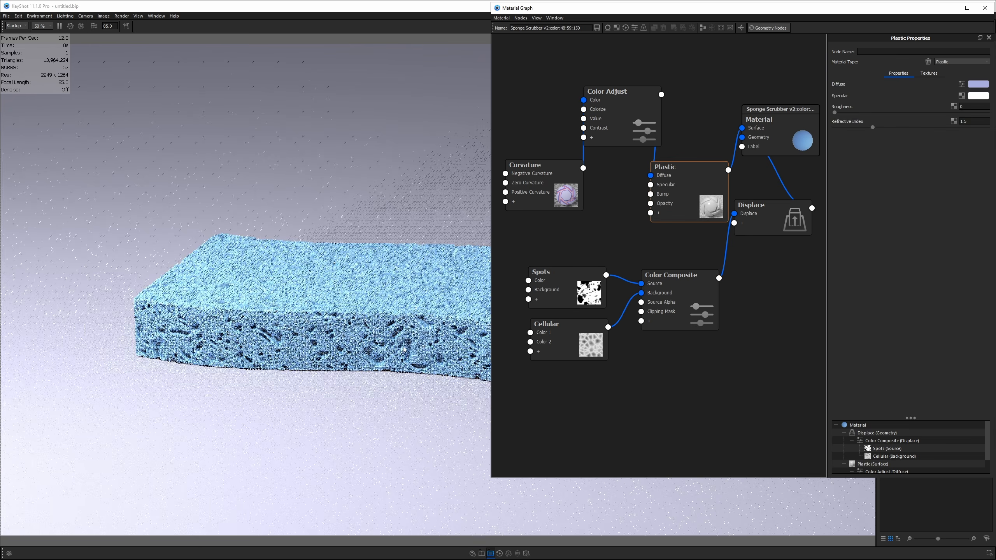
drag(396, 355, 317, 366)
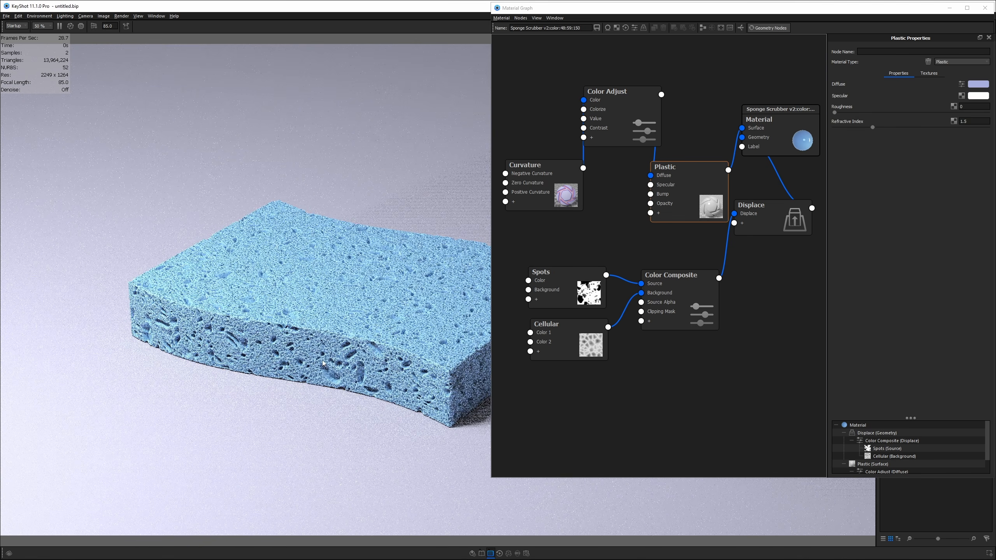
- Raise the Plastic roughness to 0.3 and move the Plastic node left
click(972, 107)
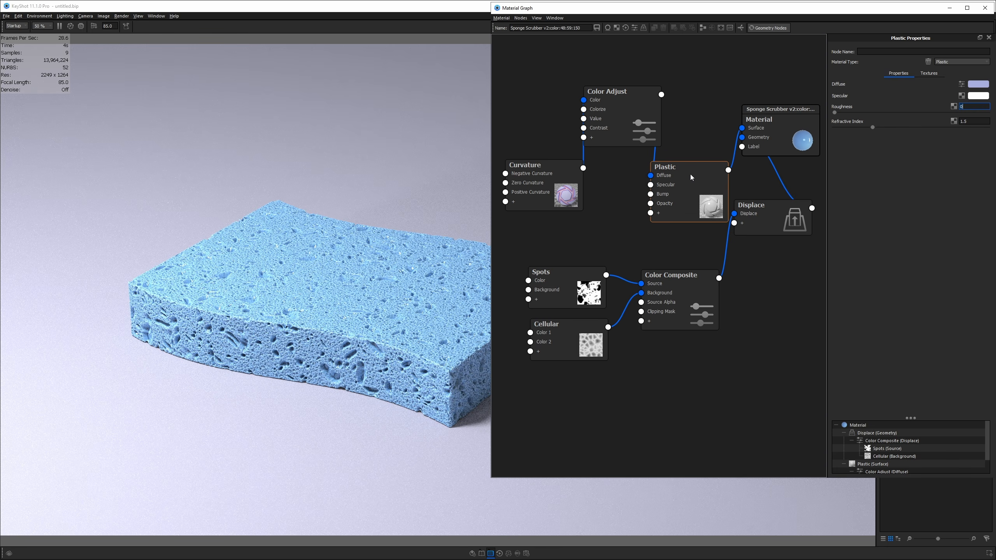
scroll(372, 374, up, 5)
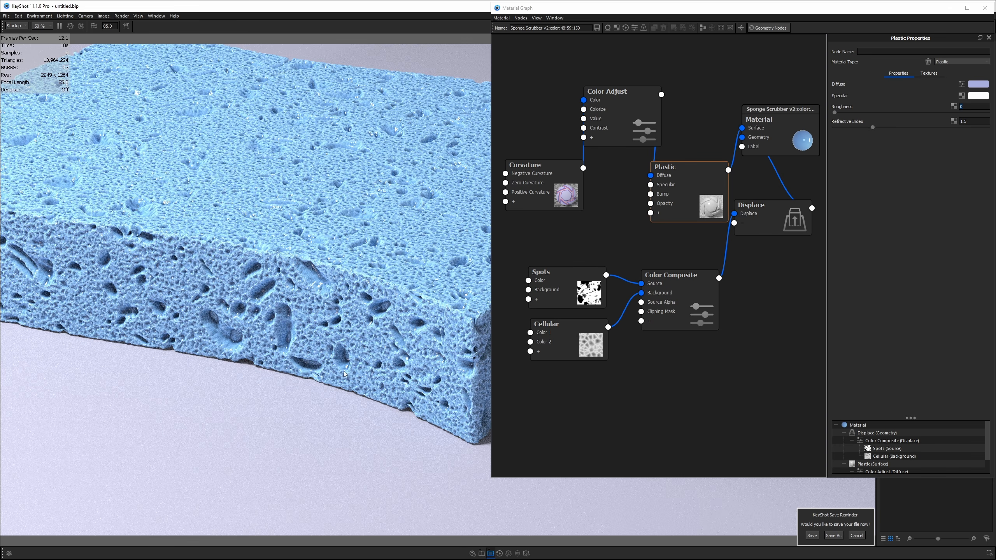
click(969, 110)
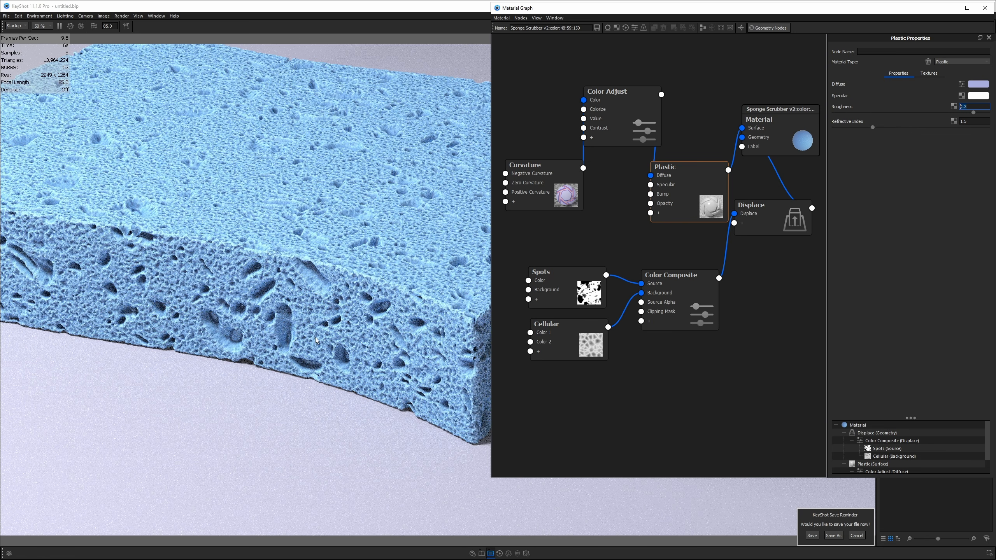
drag(317, 340, 291, 329)
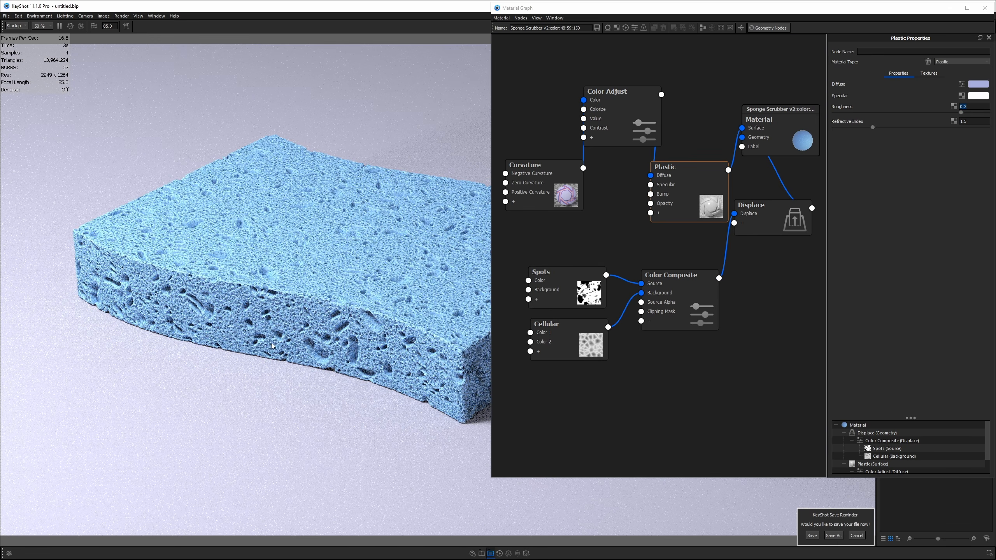
drag(674, 183, 657, 187)
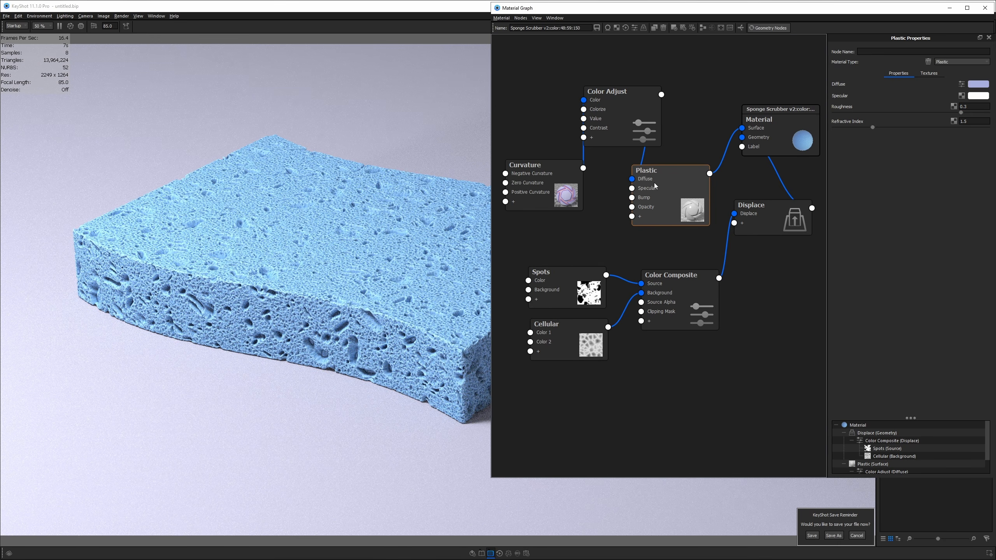
- Open the add-node list, dismiss it without adding anything, and glance at the reference photo
right_click(618, 228)
mouse_move(662, 281)
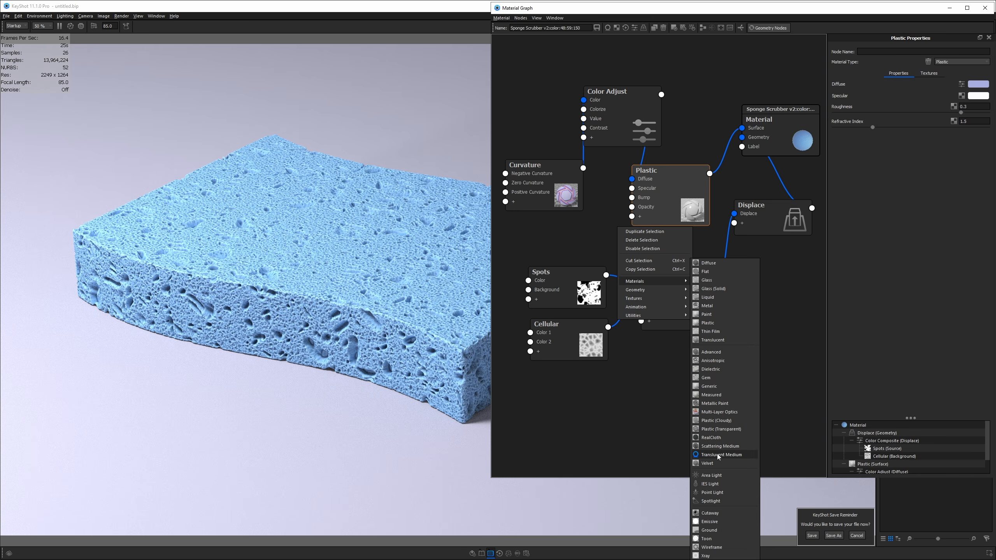
key(Escape)
key(Escape)
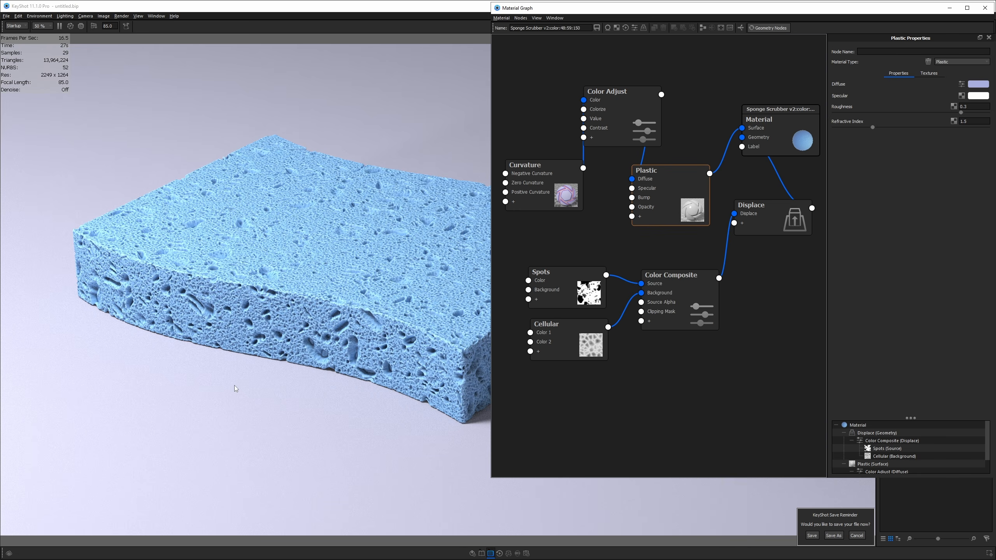
key(alt+Tab)
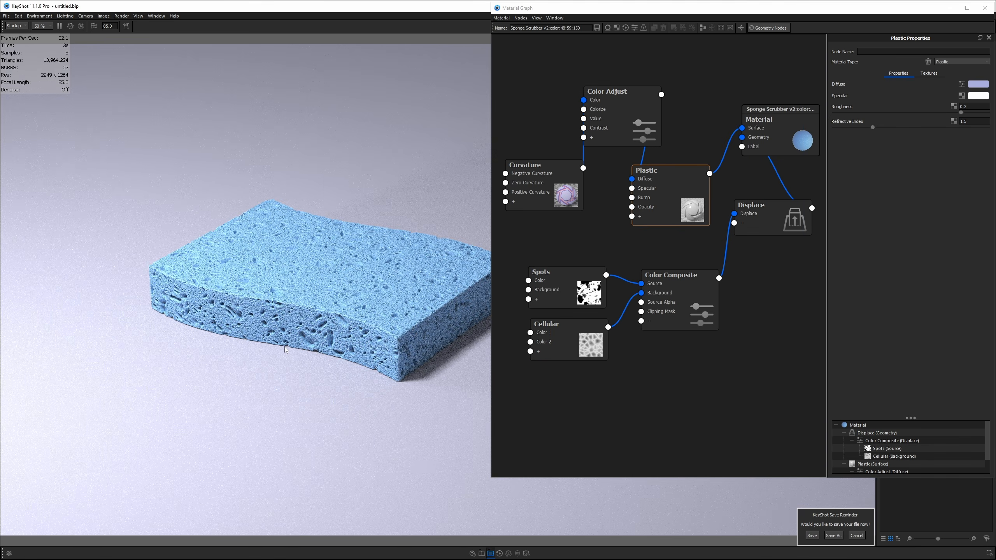
- Arrange the Curvature, Color Adjust and Plastic nodes into a compact left-to-right chain
drag(551, 192, 540, 214)
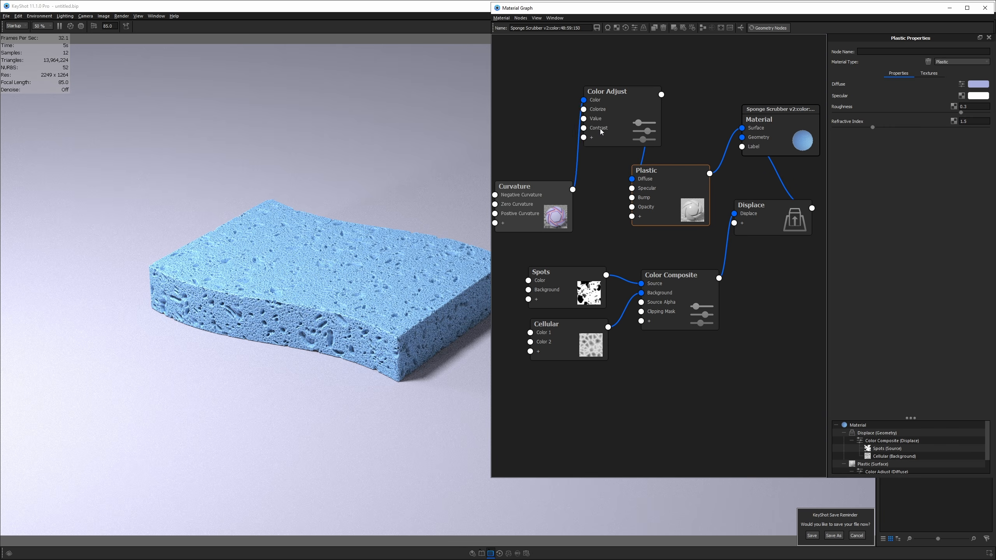
drag(607, 91, 582, 114)
drag(647, 170, 662, 142)
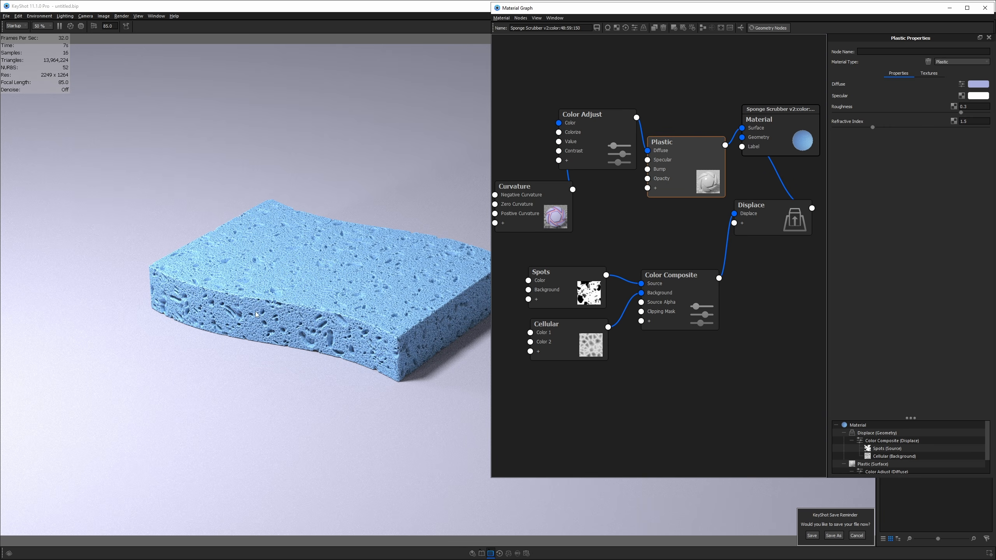
drag(633, 154, 648, 227)
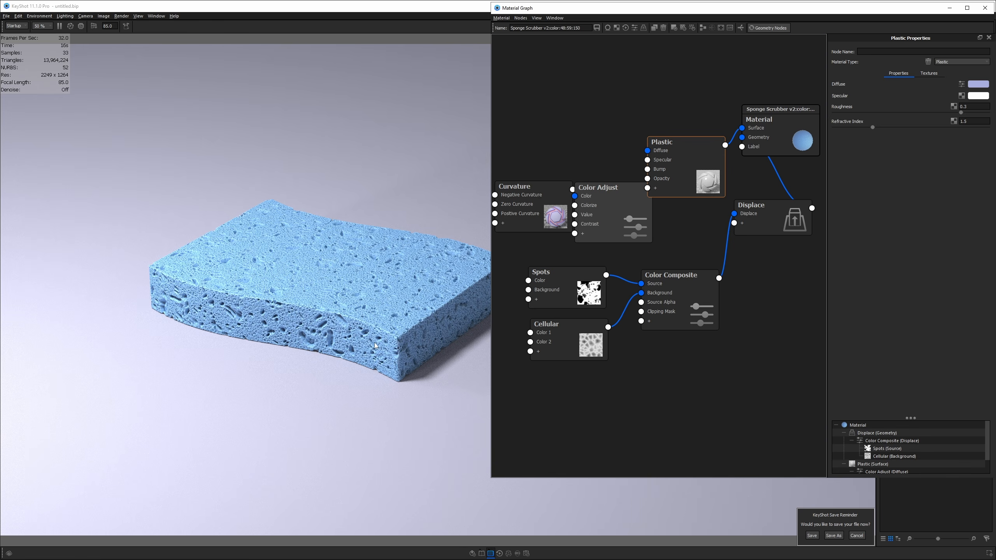
drag(615, 212, 586, 159)
drag(679, 169, 659, 147)
drag(549, 221, 548, 218)
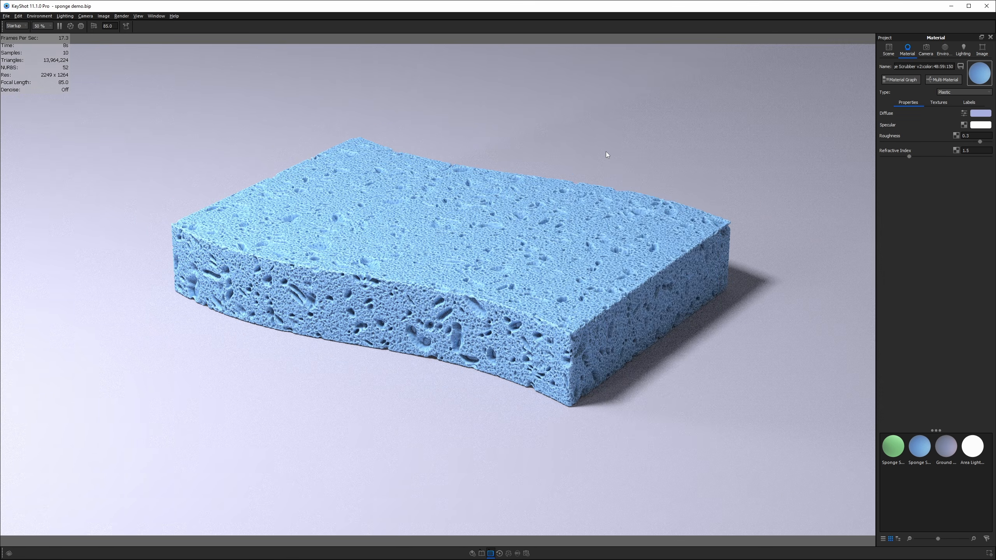
- Show all parts to reveal the green pad, load its Diffuse material, and view sponge.png
right_click(605, 151)
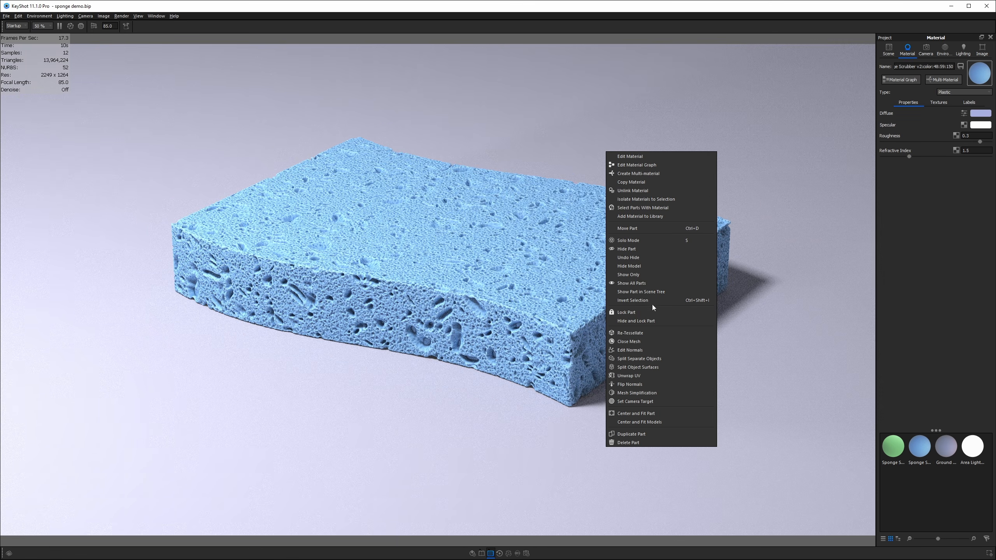
click(636, 283)
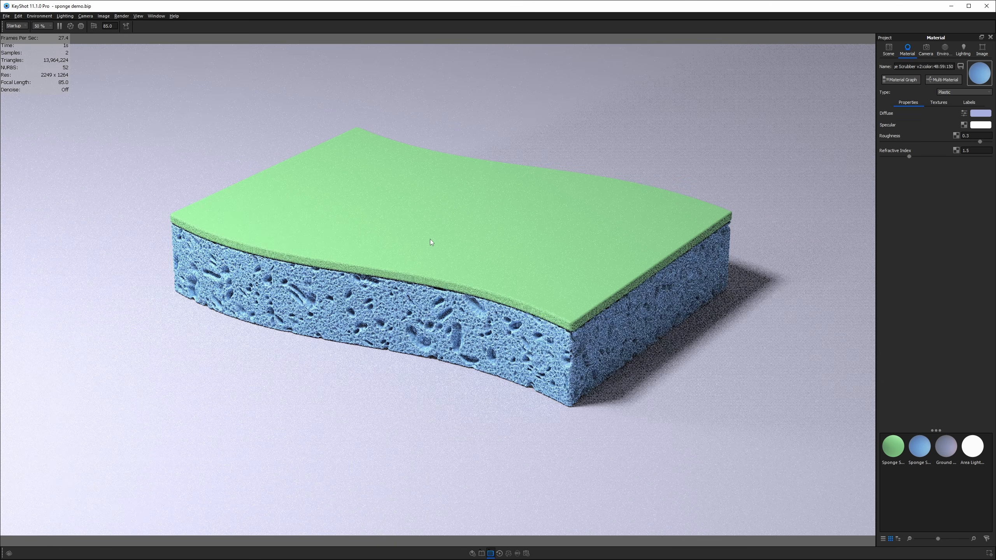
double_click(430, 241)
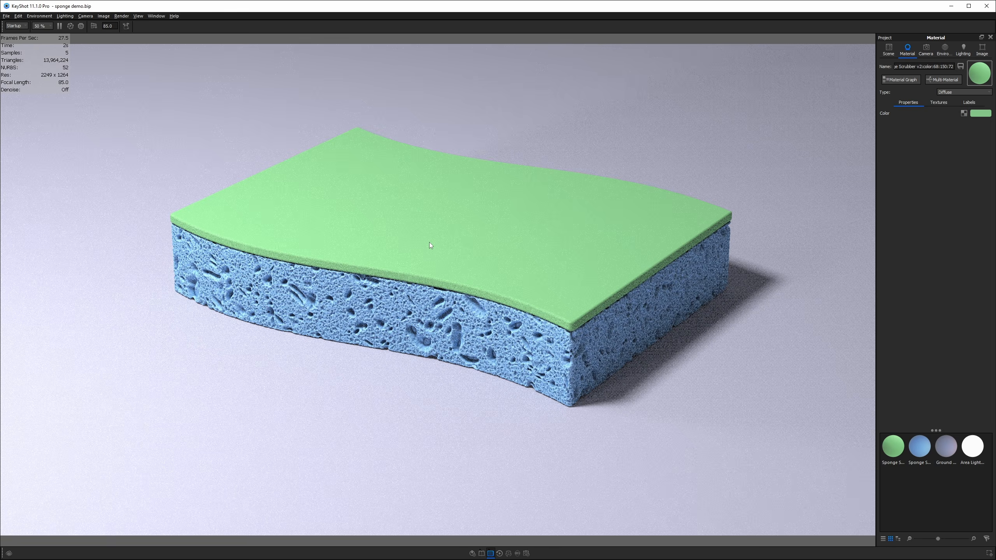
key(alt+Tab)
scroll(490, 189, down, 2)
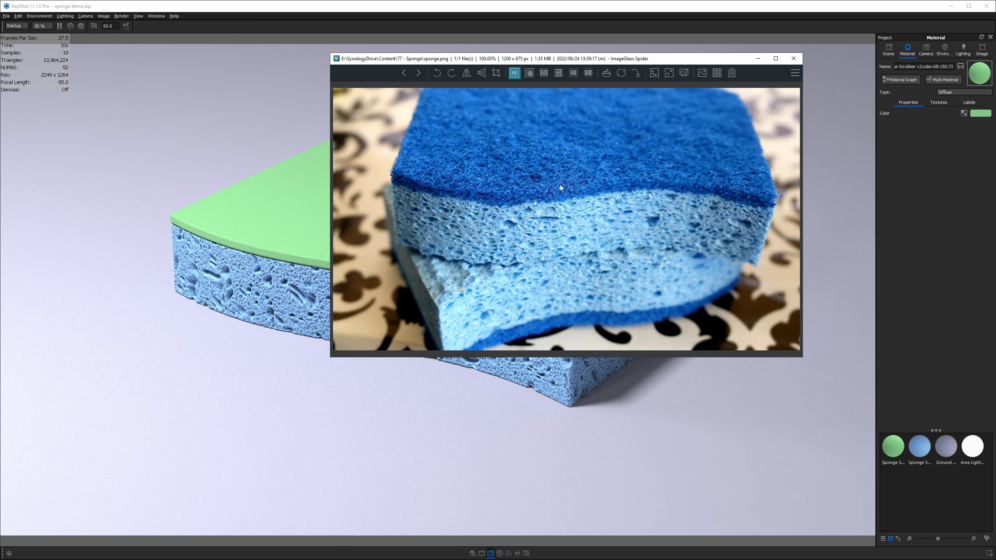
- Zoom in on the blue pad's dense fuzz in the sponge.png reference photo
scroll(553, 182, up, 3)
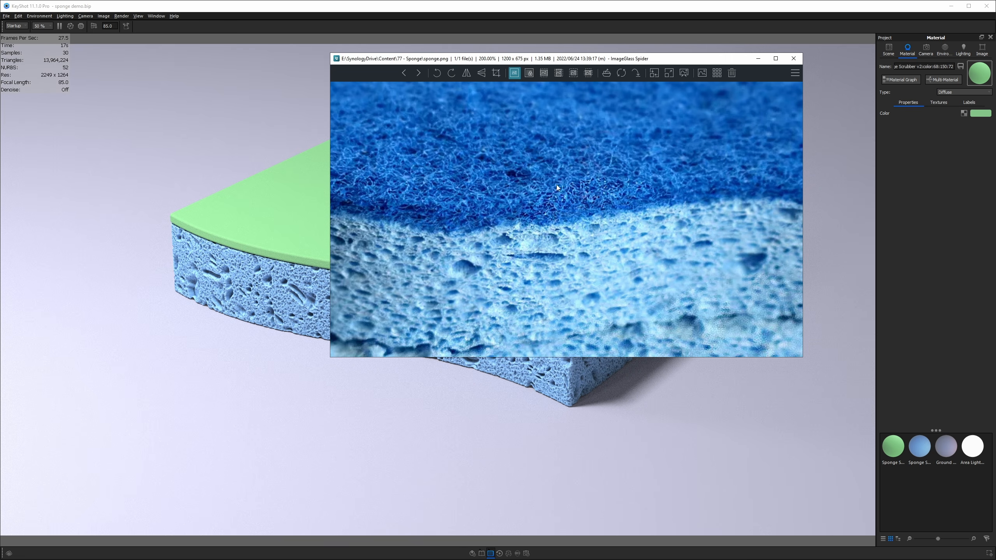
- Close the reference viewer and open the green pad material's node graph
click(841, 114)
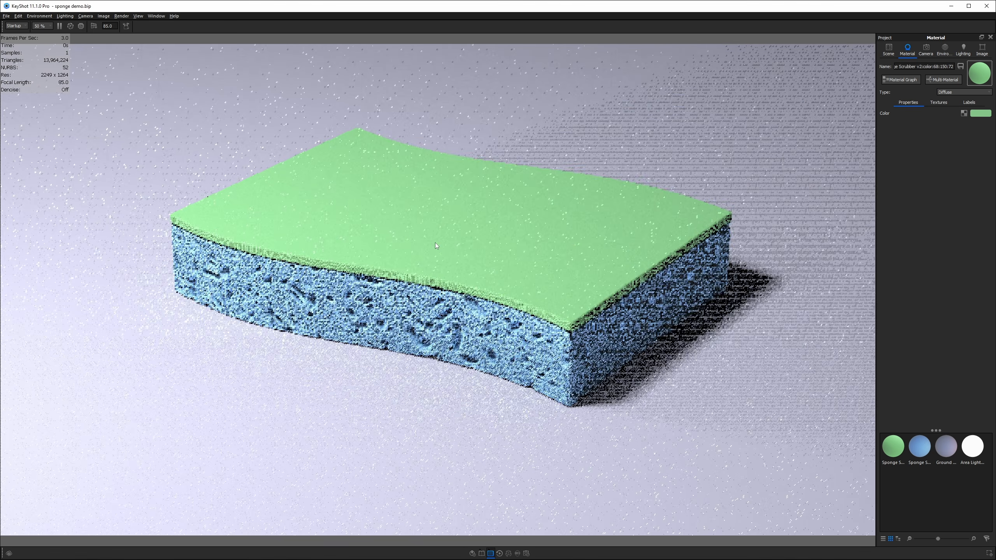
click(888, 50)
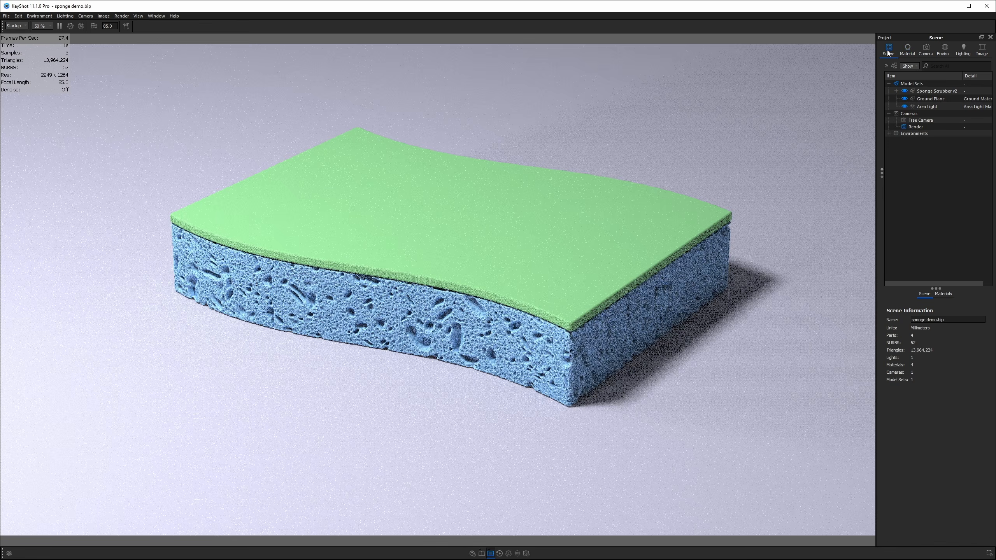
double_click(544, 239)
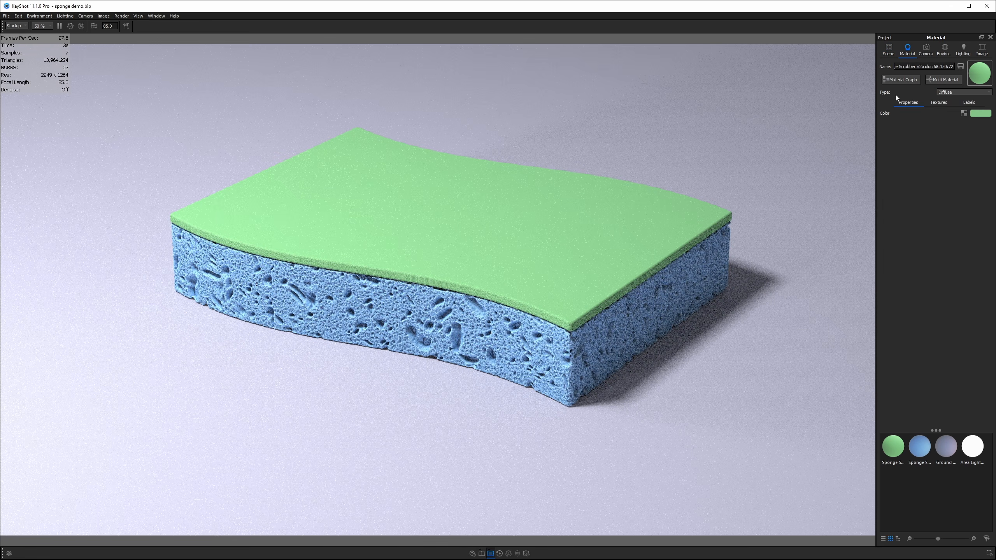
click(896, 80)
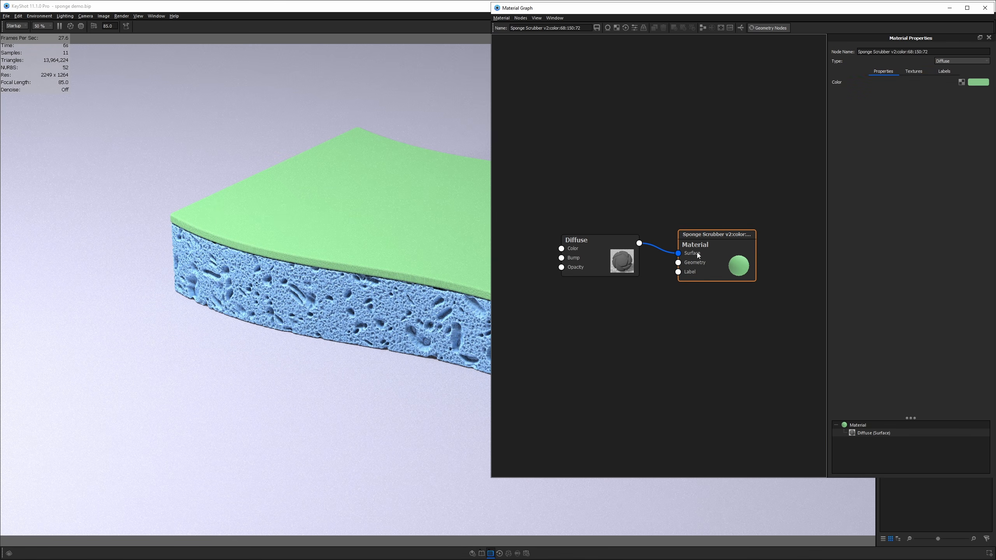
- Recolour the Diffuse node to blue (hue 225°, S61%, V75%) and reposition the nodes
click(608, 253)
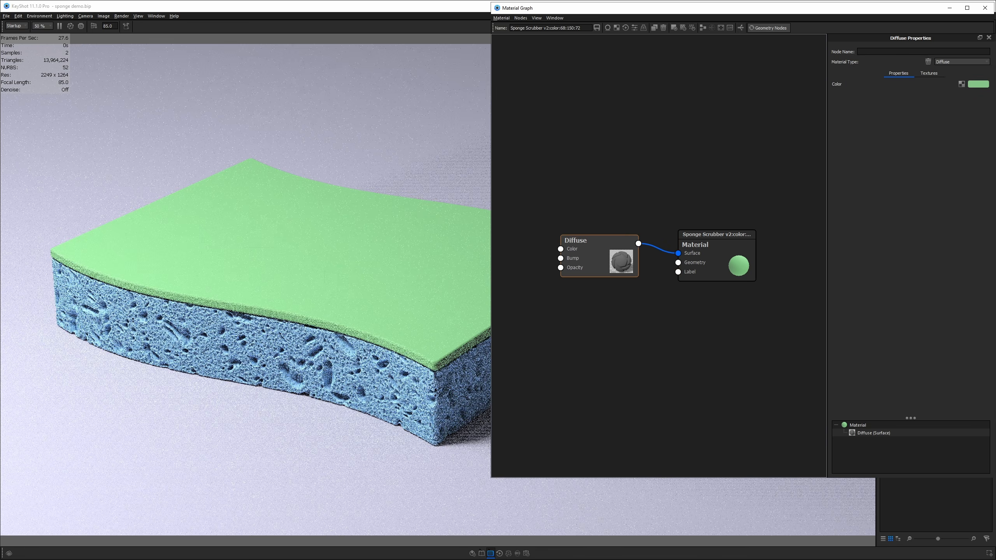
click(981, 84)
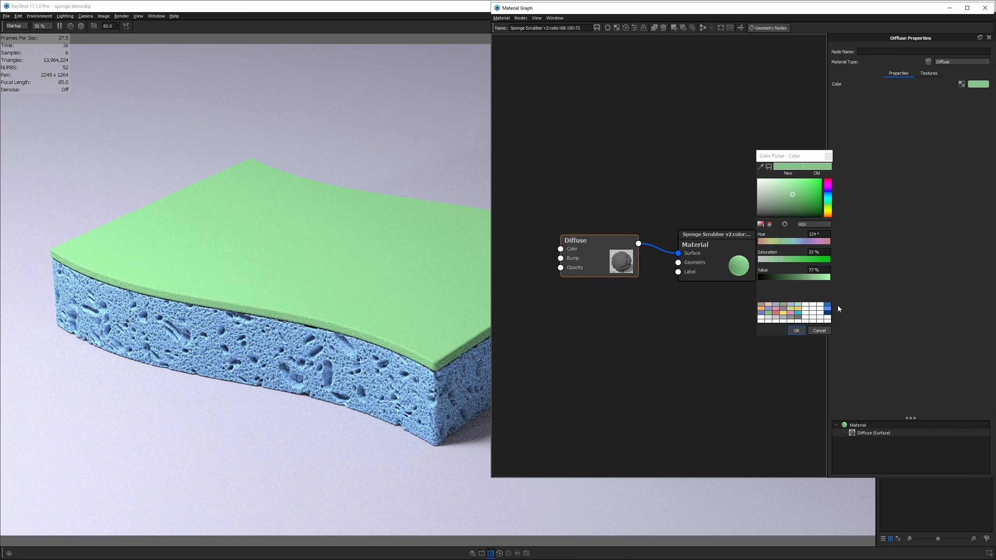
click(828, 193)
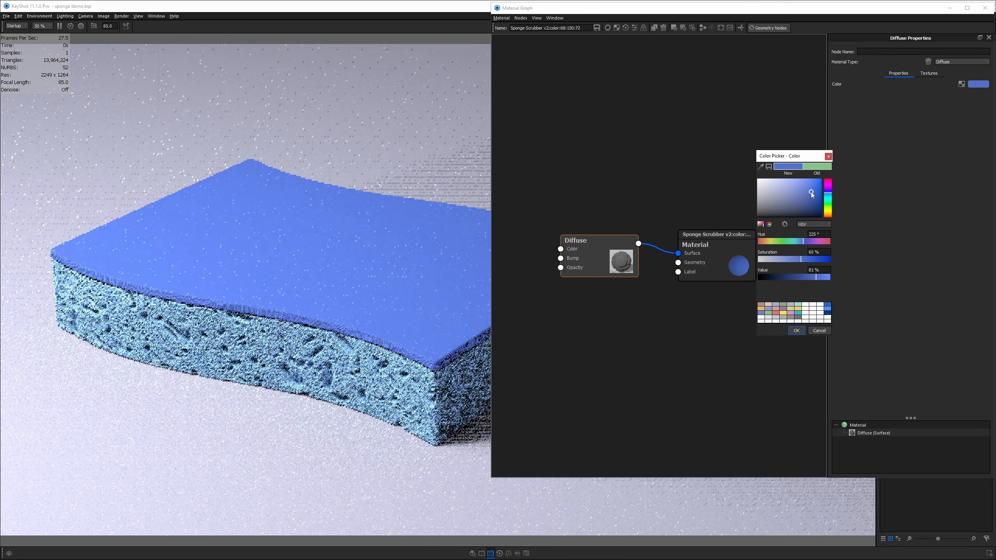
click(812, 196)
click(796, 330)
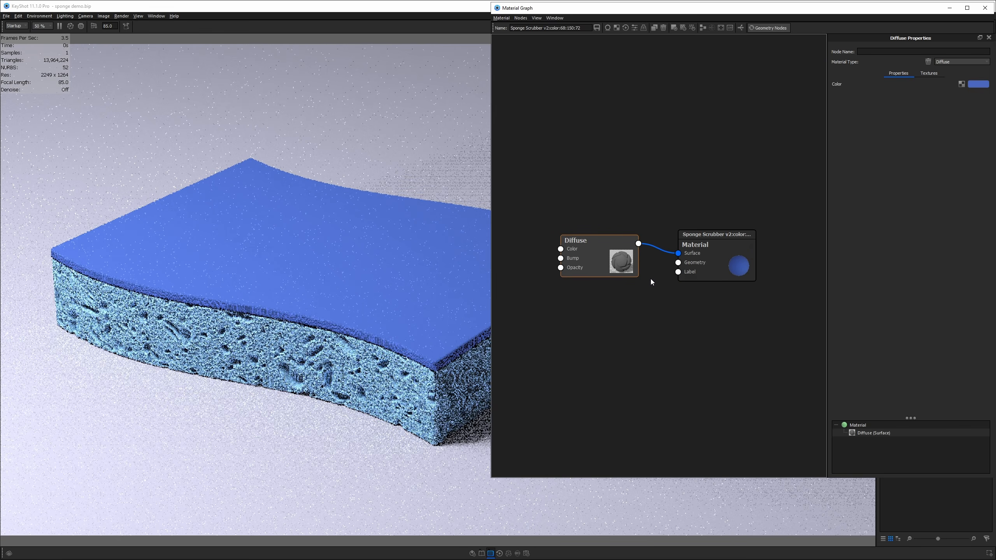
drag(739, 250, 765, 127)
drag(631, 242, 651, 158)
- Add a Fuzz geometry node and connect it to the Material's Geometry input
right_click(628, 225)
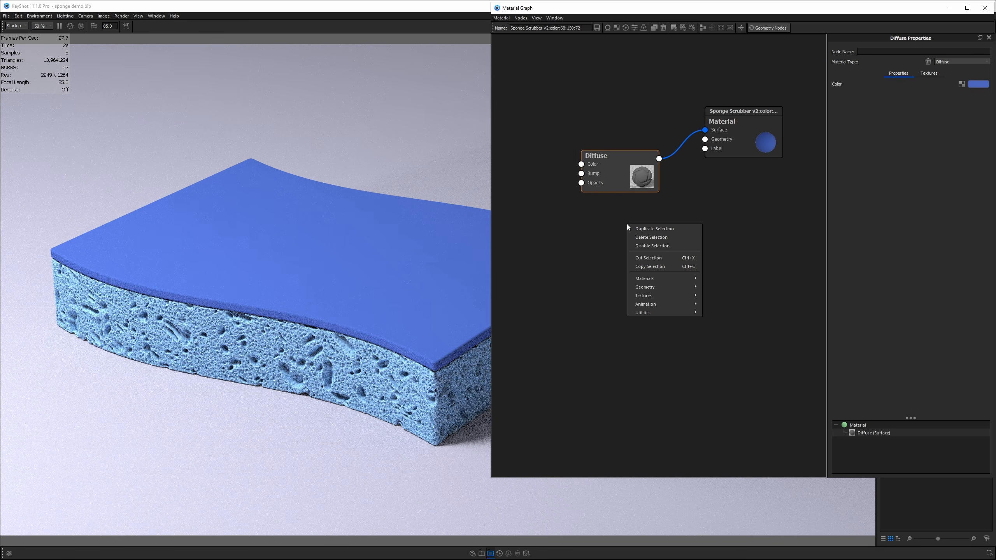
mouse_move(648, 287)
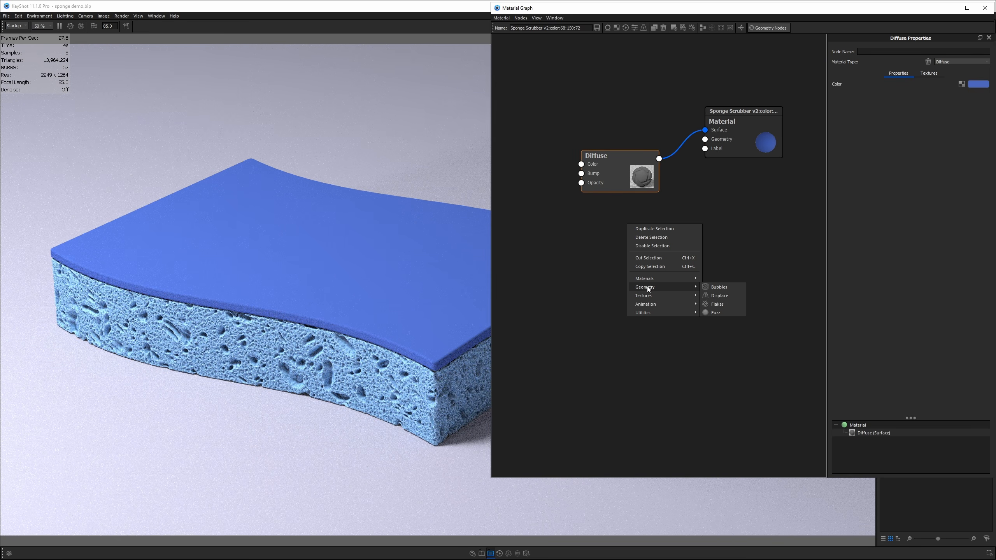
click(730, 310)
drag(704, 232, 705, 139)
drag(672, 252, 657, 251)
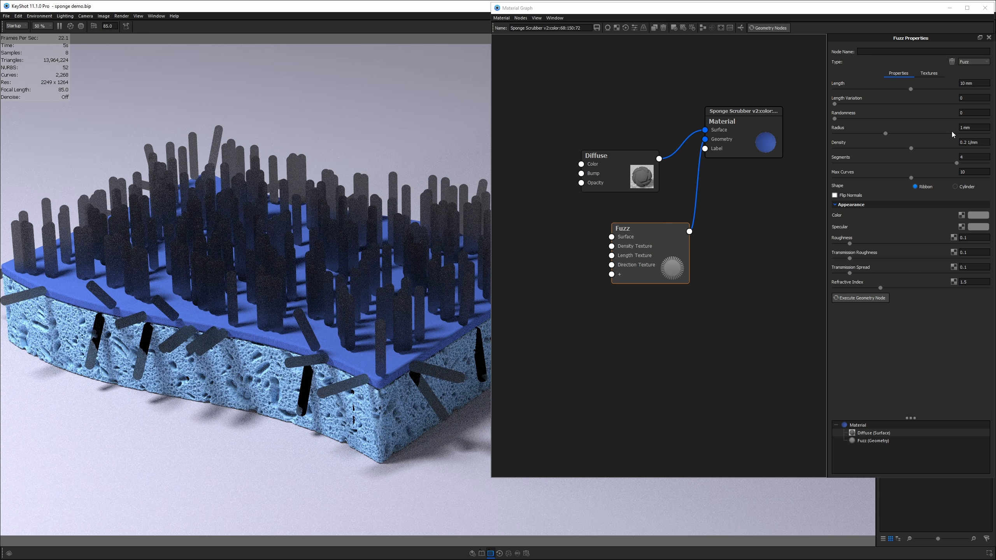
- Set the fuzz Radius to 0.1 mm and Length to 2 mm, regenerating after each change
drag(982, 130, 832, 135)
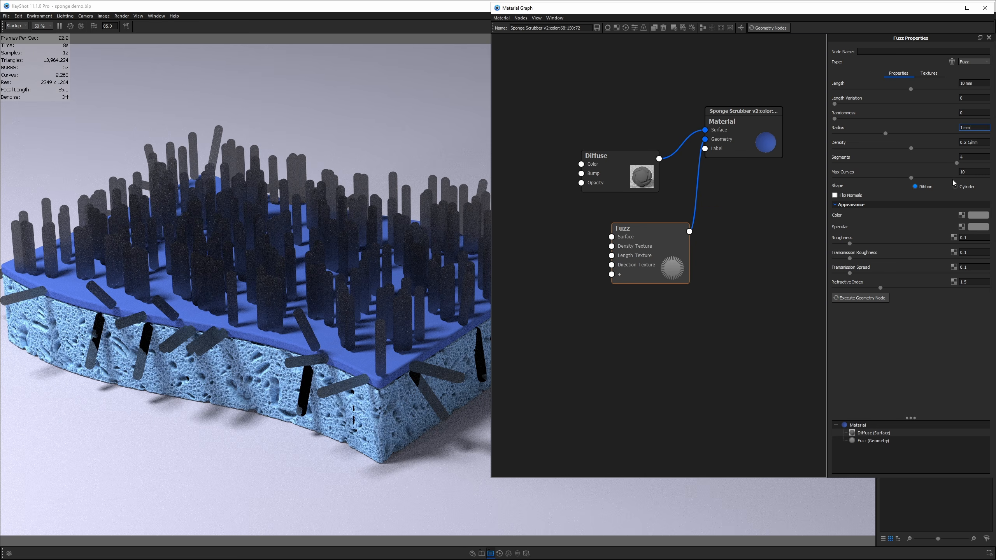
drag(977, 129, 943, 132)
text(0.1)
key(Return)
click(761, 28)
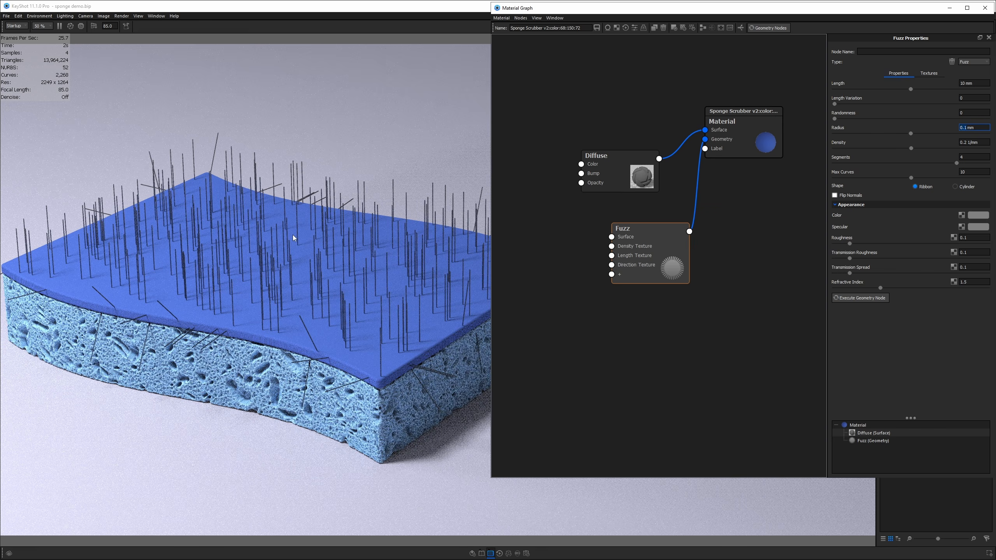
click(976, 83)
click(766, 29)
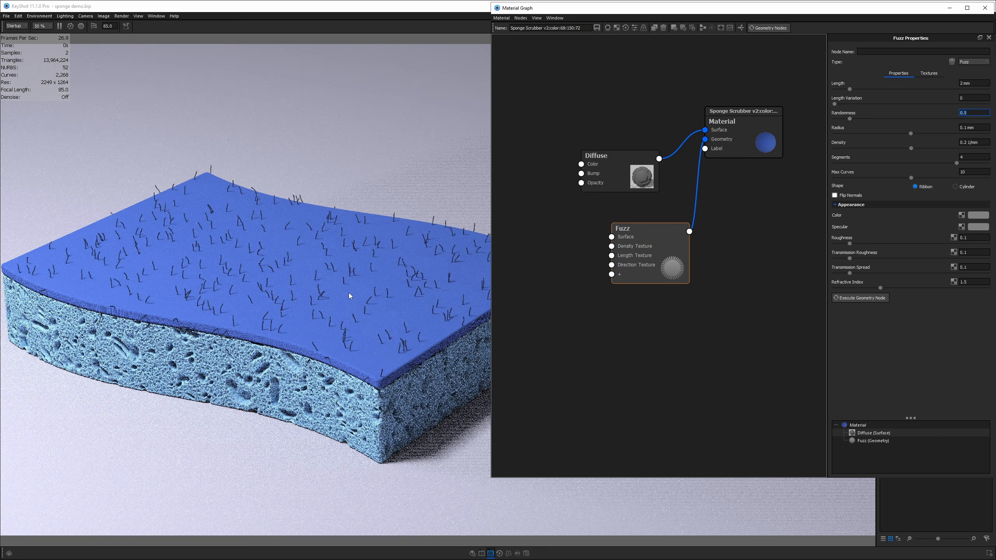
- Set the fuzz Randomness to 2 and regenerate the geometry nodes
scroll(320, 327, up, 6)
scroll(320, 327, up, 5)
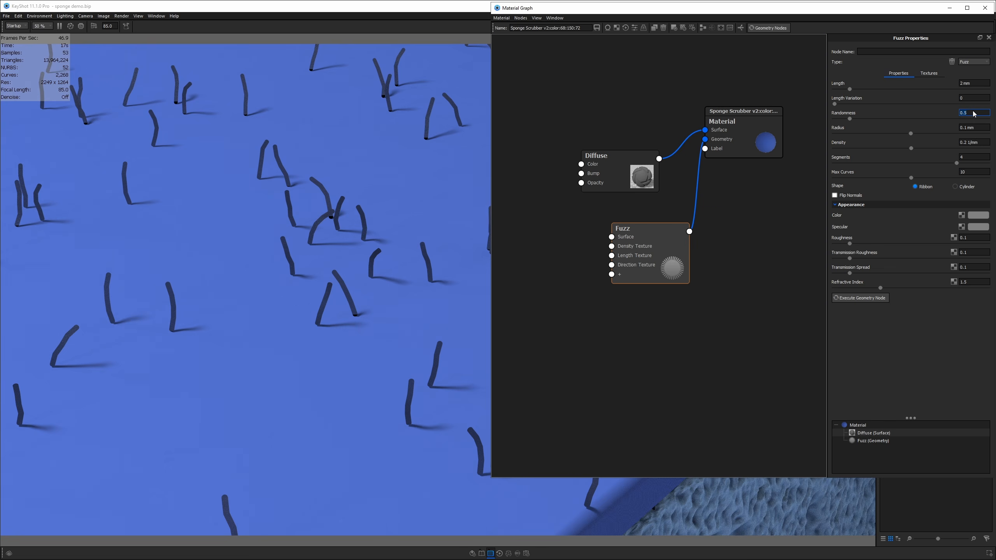
text(1)
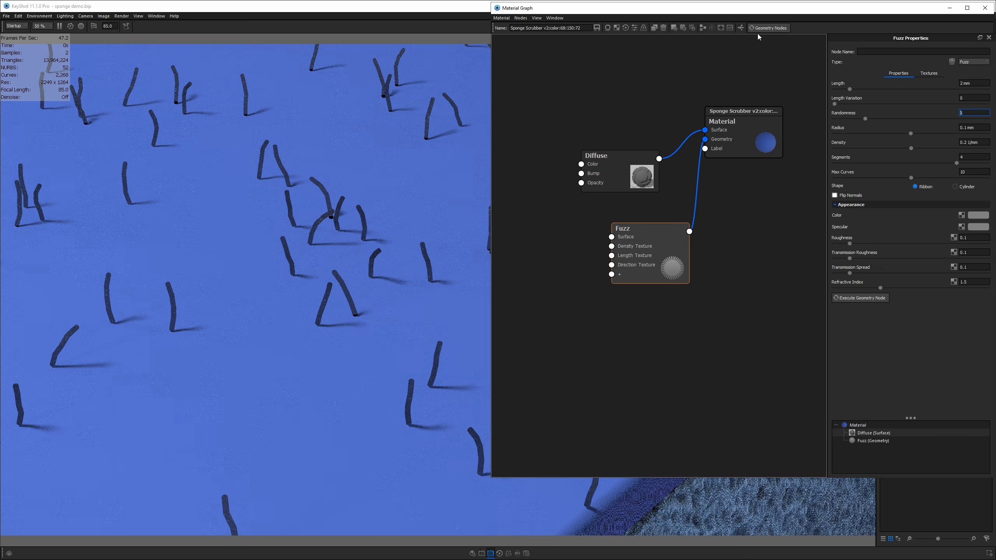
click(757, 29)
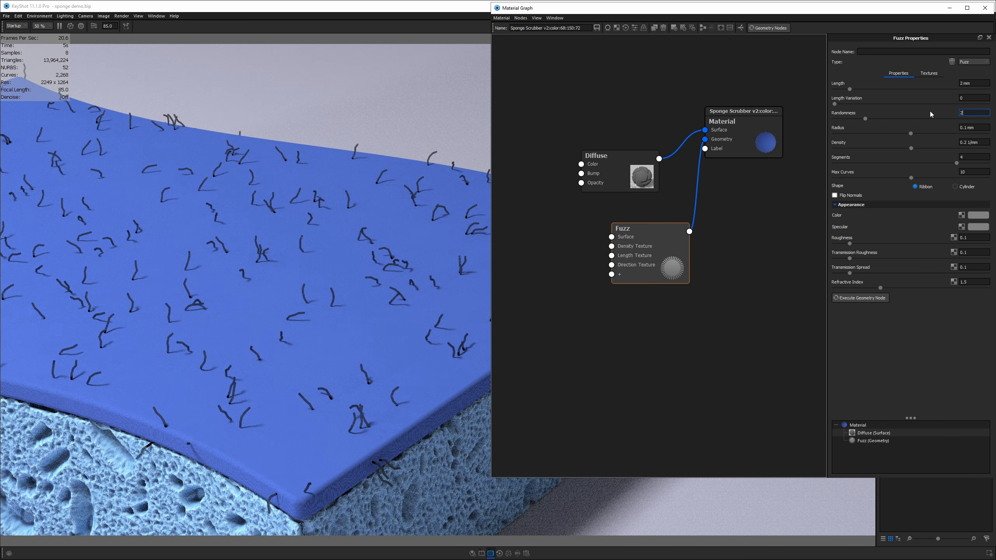
key(Return)
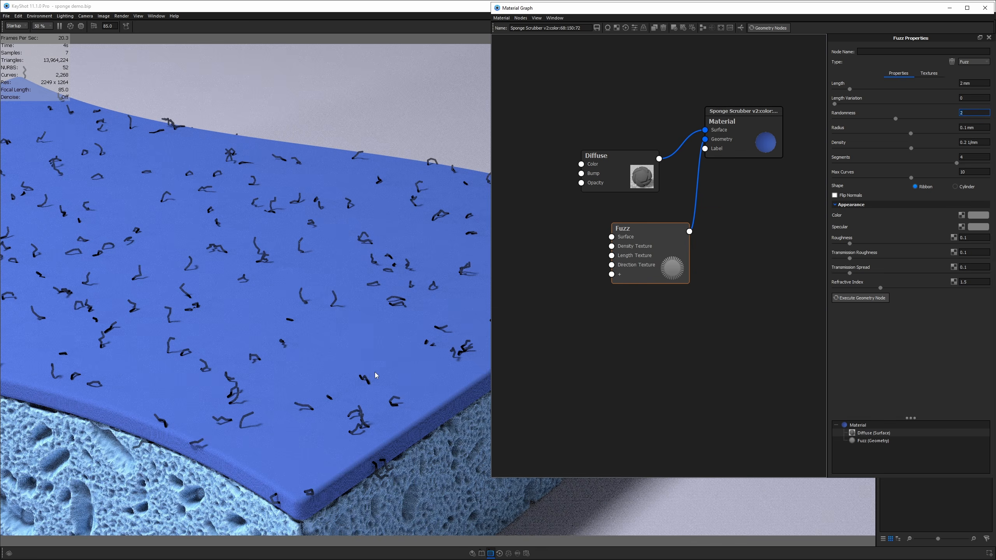
- Orbit and zoom to inspect the curled fuzz, then bring up the scrubber's transform controls
drag(376, 373, 370, 355)
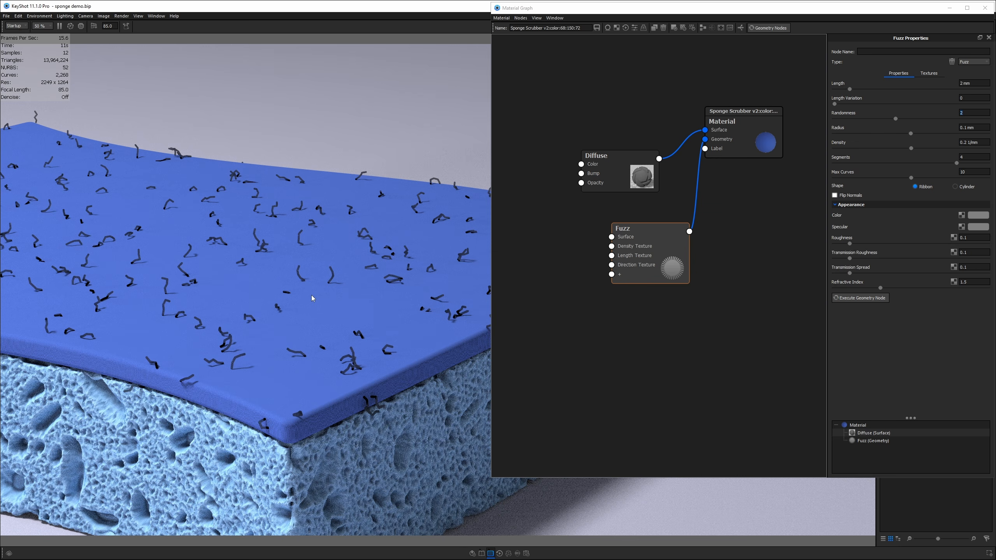
scroll(327, 302, down, 5)
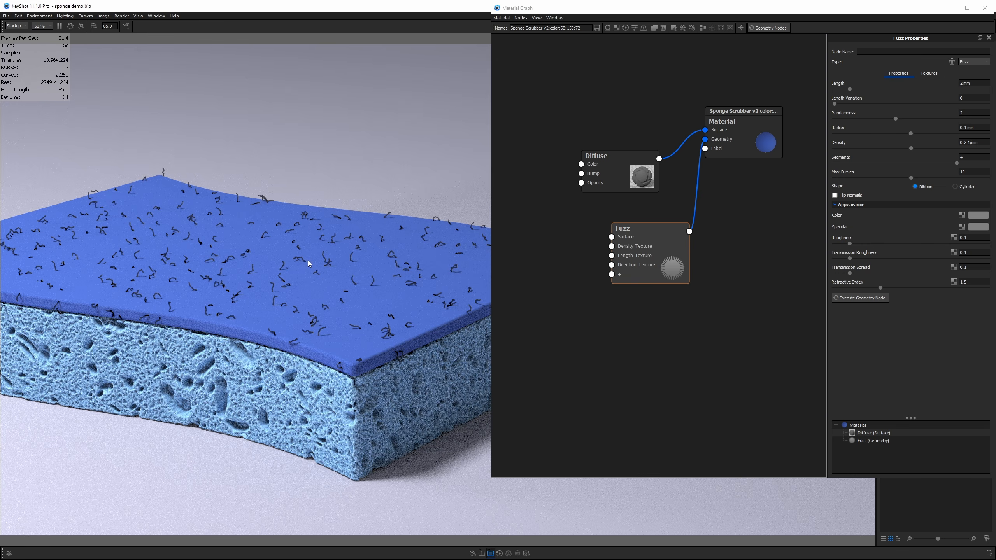
key(ctrl+d)
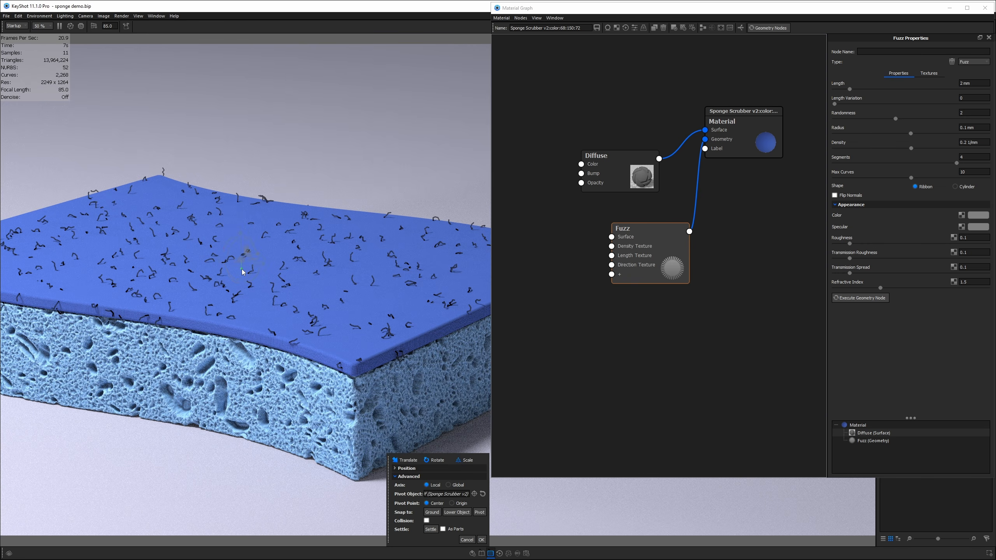
drag(242, 272, 243, 217)
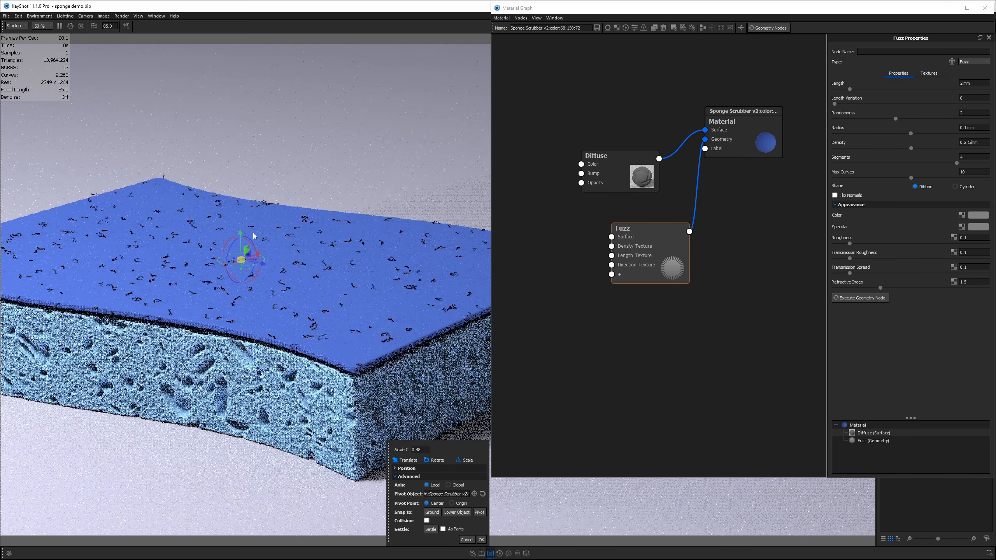
click(482, 540)
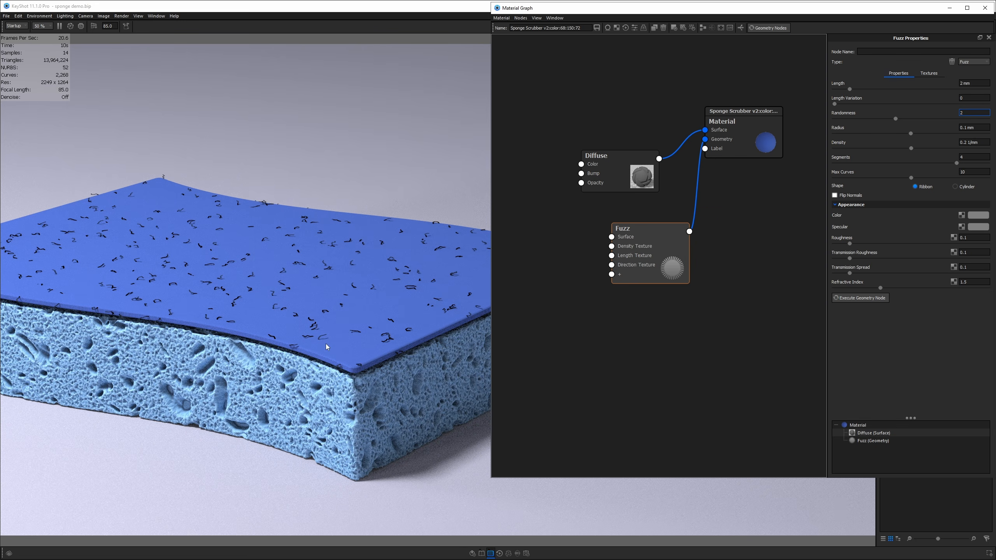
click(328, 325)
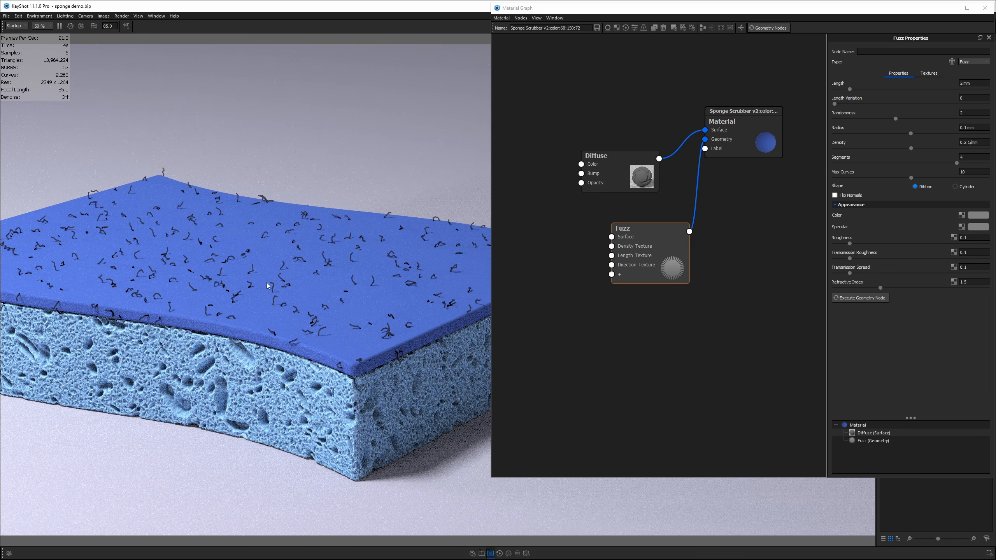
scroll(269, 283, up, 4)
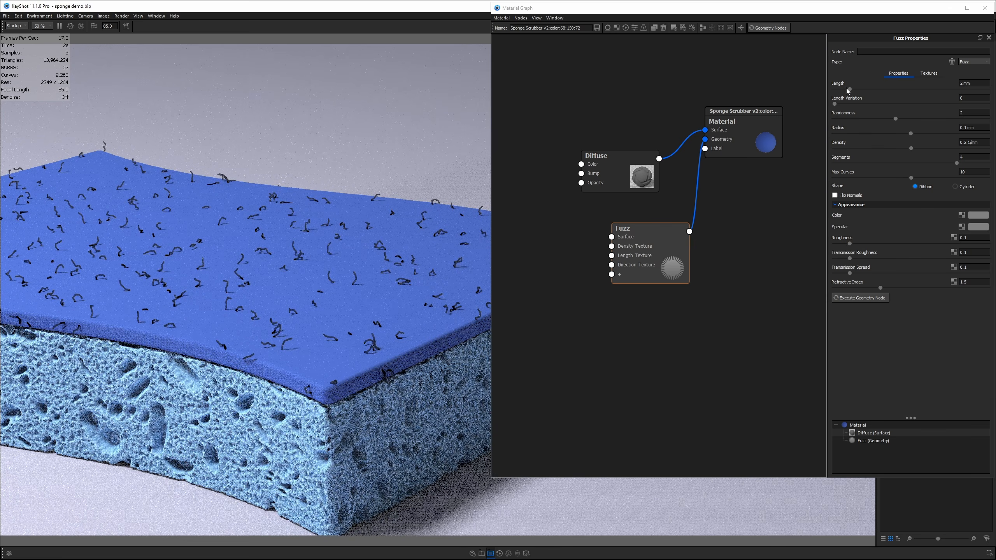
- Set the fuzz Length Variation to 1.92, regenerate, and compare with the sponge reference photo
drag(834, 104, 893, 101)
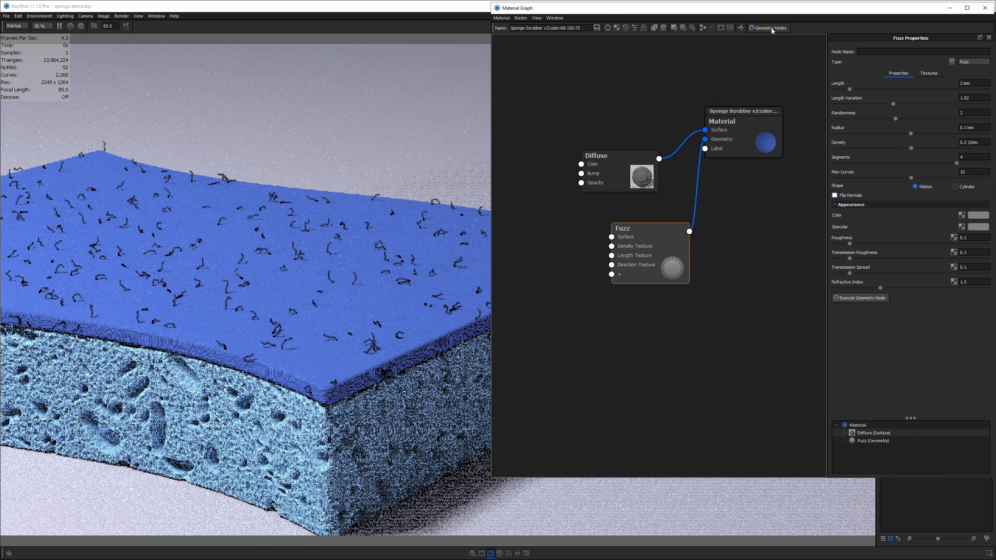
click(772, 28)
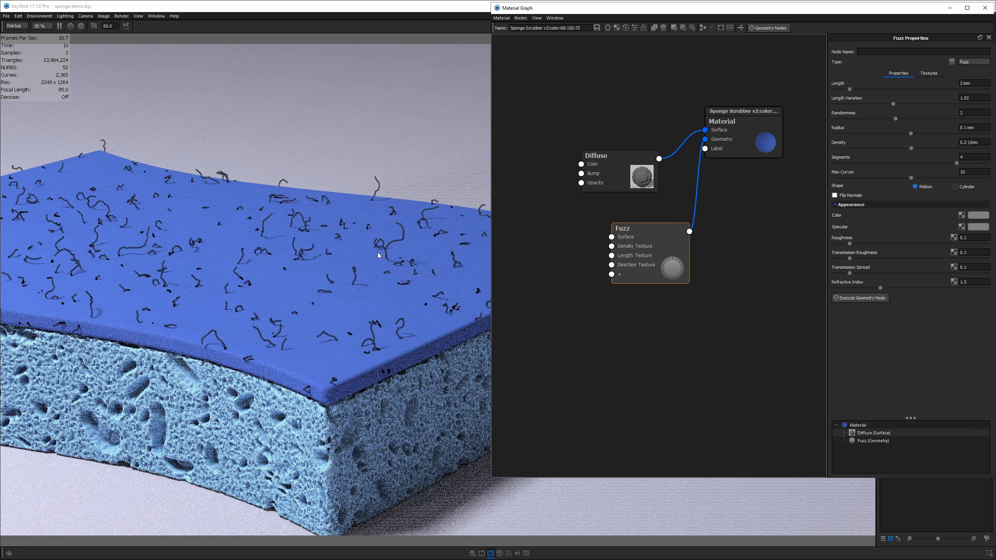
key(alt+Tab)
scroll(559, 243, down, 5)
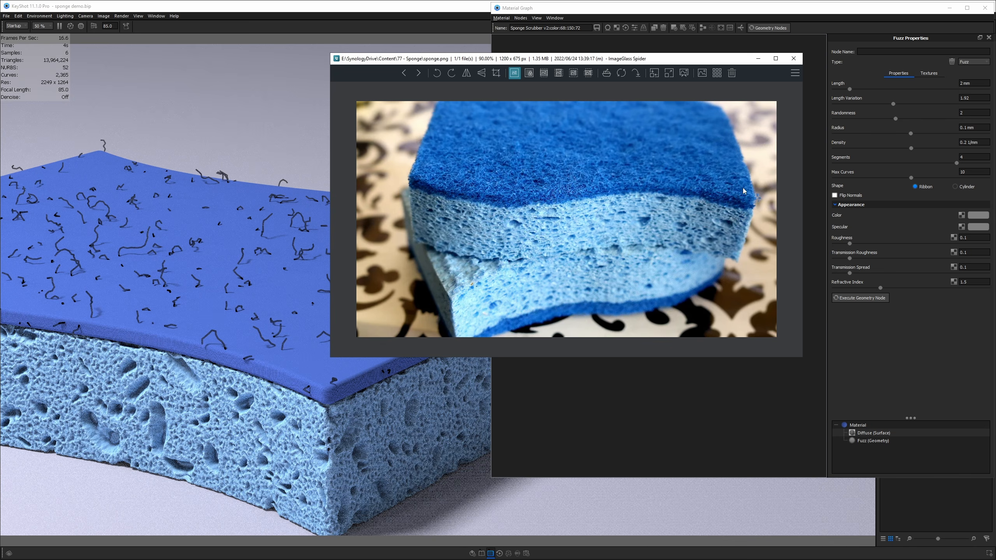
scroll(742, 193, up, 4)
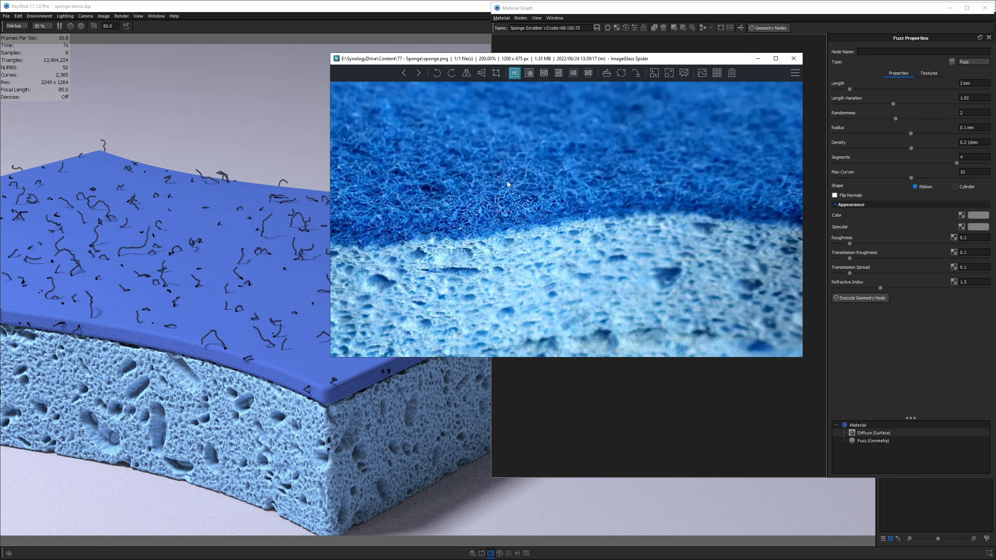
key(alt+Tab)
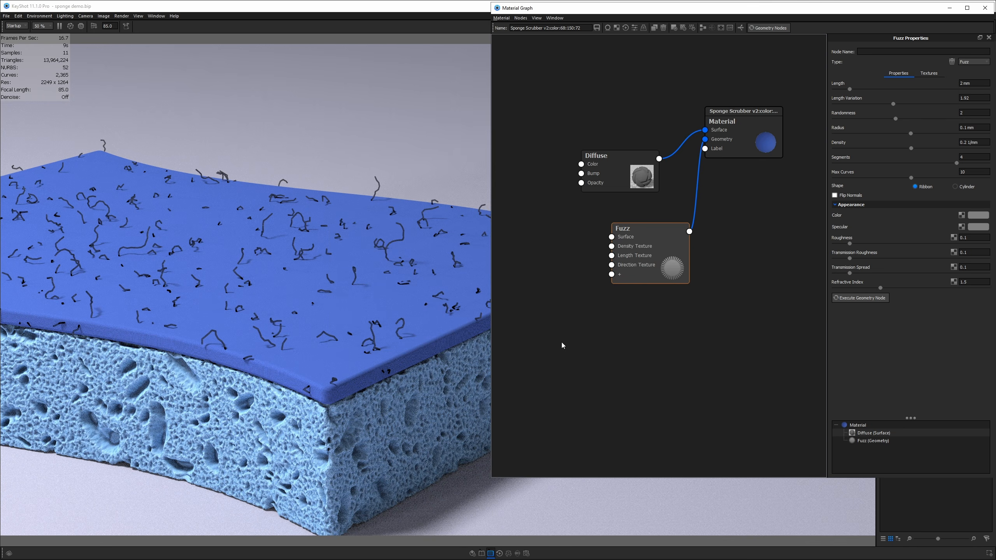
- Replace the Diffuse node with a new Plastic node on the material's surface
drag(668, 264, 709, 255)
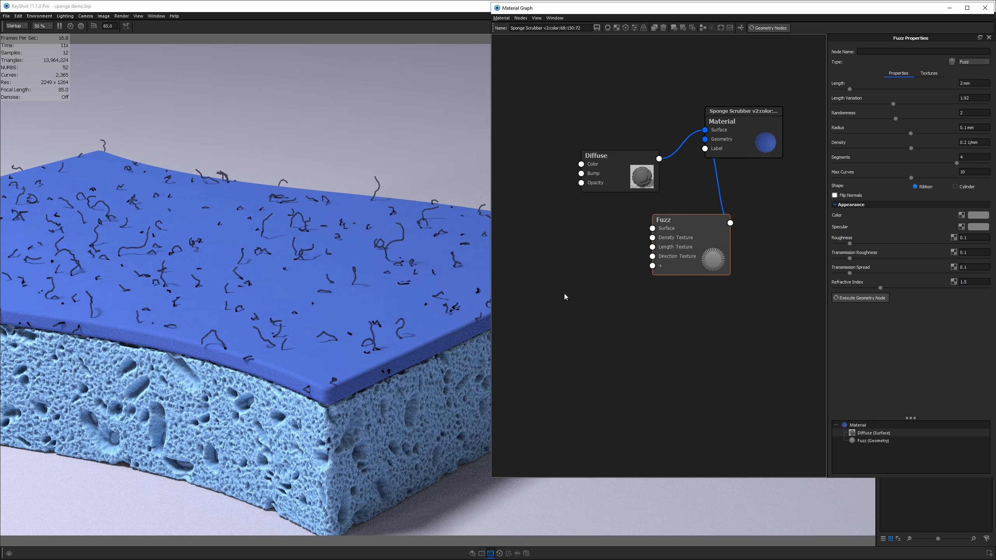
right_click(523, 264)
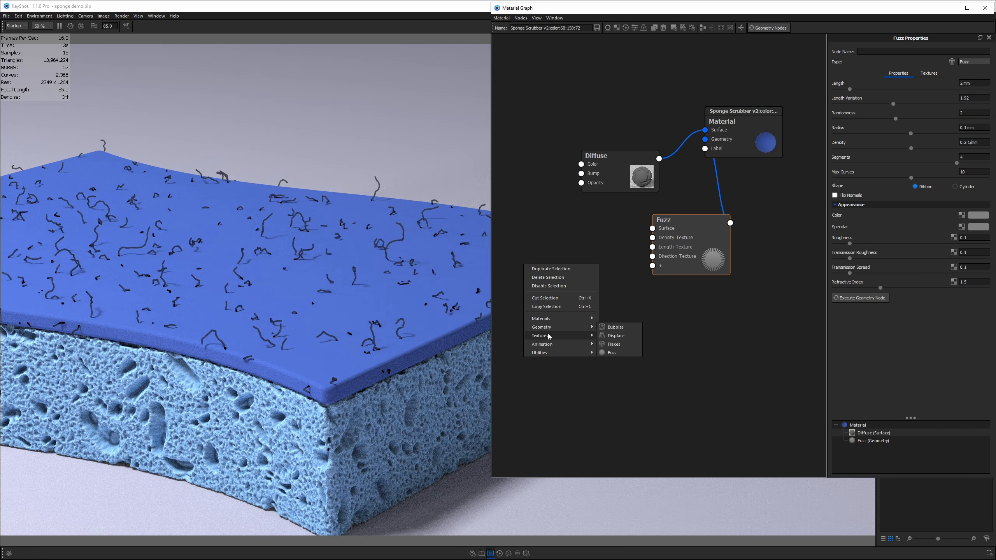
click(609, 324)
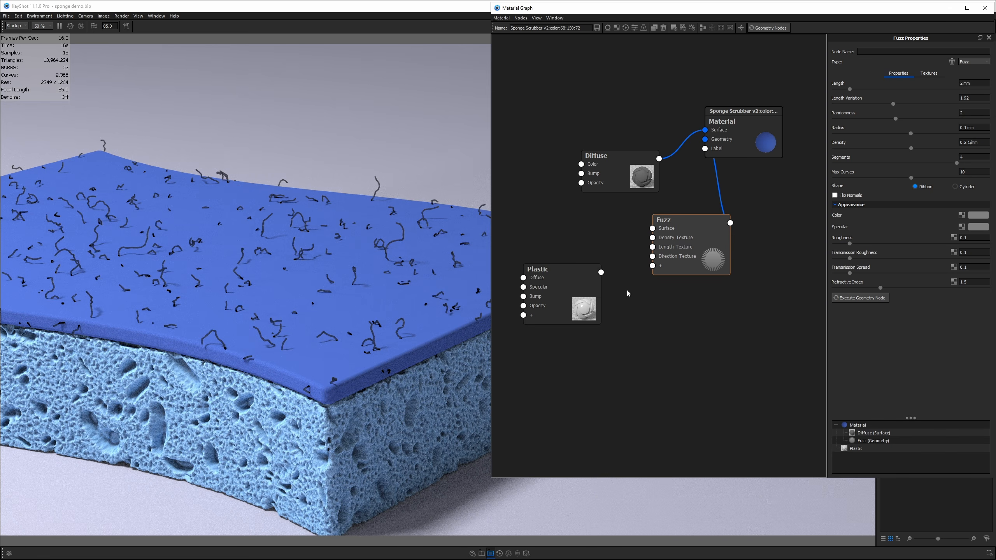
drag(601, 271, 706, 130)
drag(643, 168, 586, 109)
right_click(578, 114)
click(579, 171)
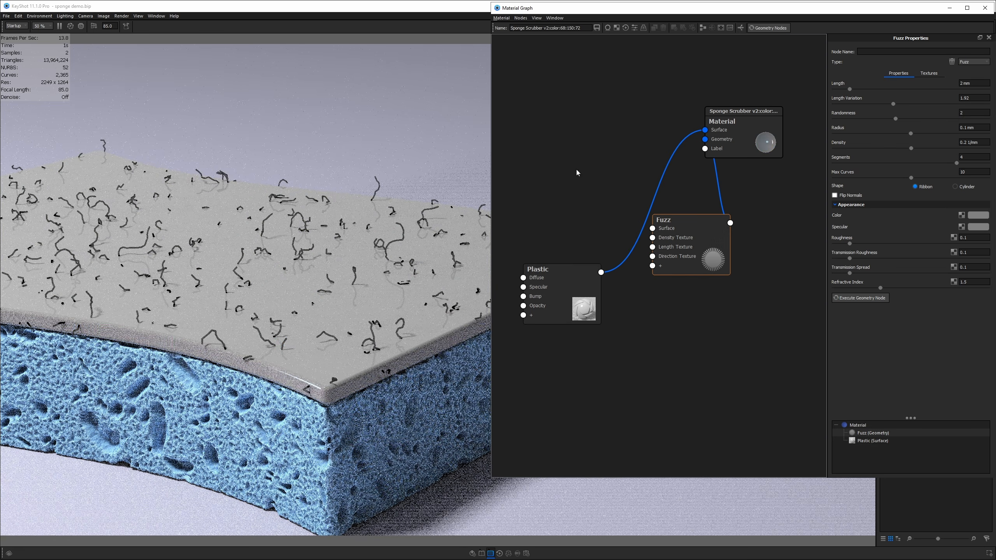
- Give the Plastic node a deep, saturated blue diffuse colour
drag(567, 306, 583, 183)
click(583, 185)
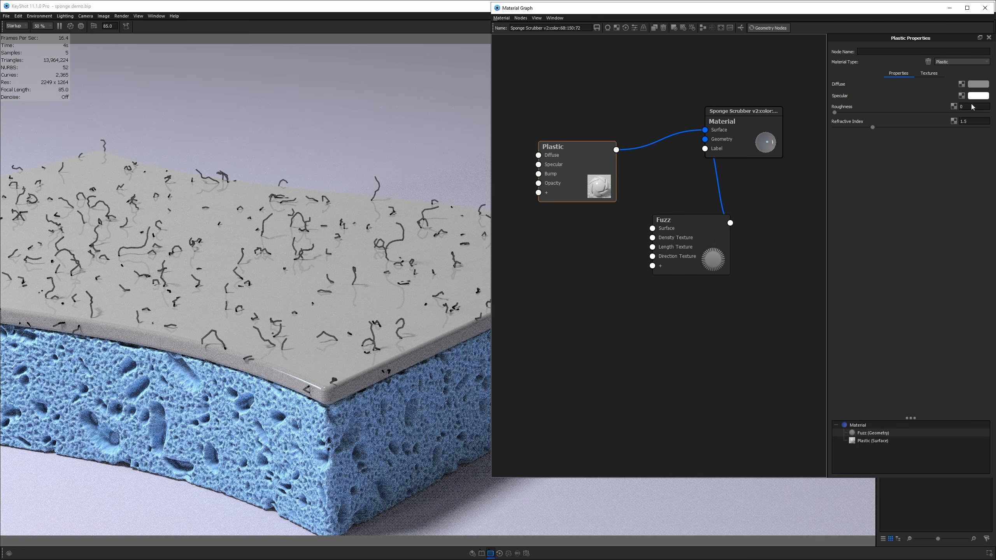
click(979, 84)
click(828, 191)
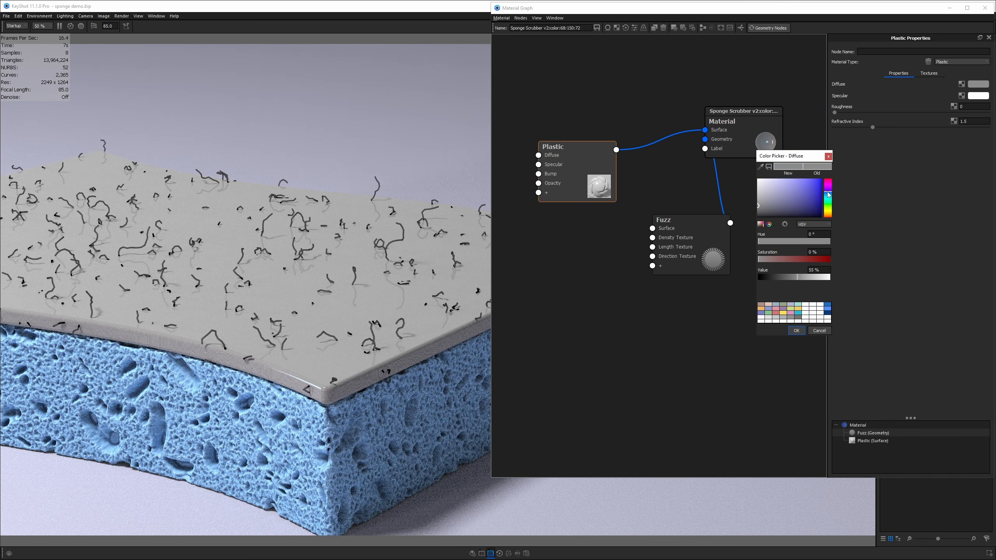
click(799, 187)
click(816, 183)
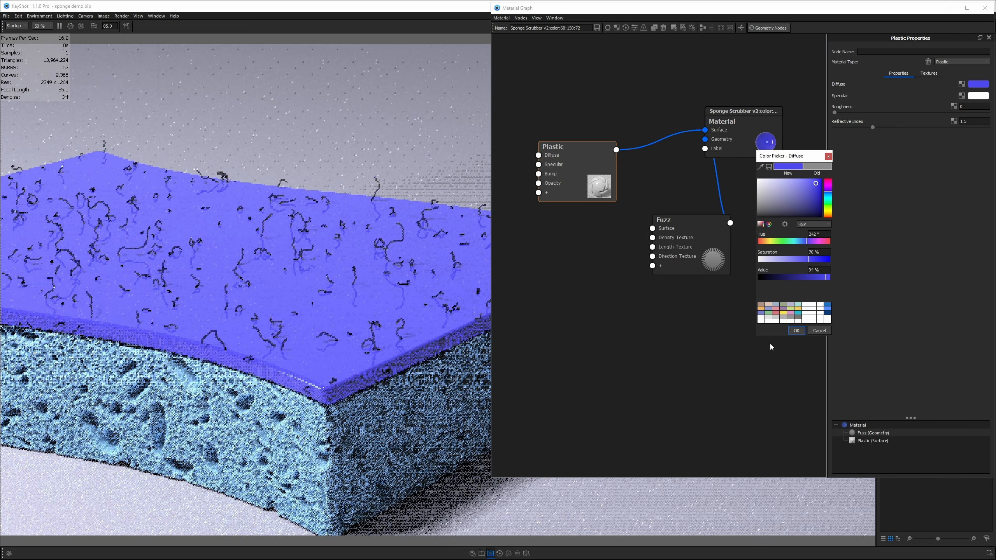
click(795, 331)
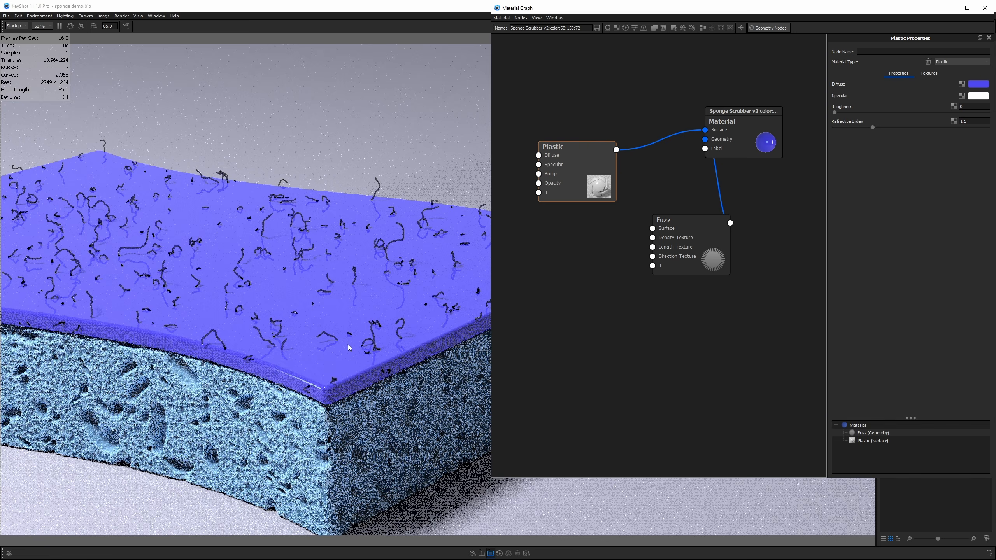
- Wire the Plastic into the Fuzz node's Surface input and spread out the nodes
drag(705, 130, 705, 130)
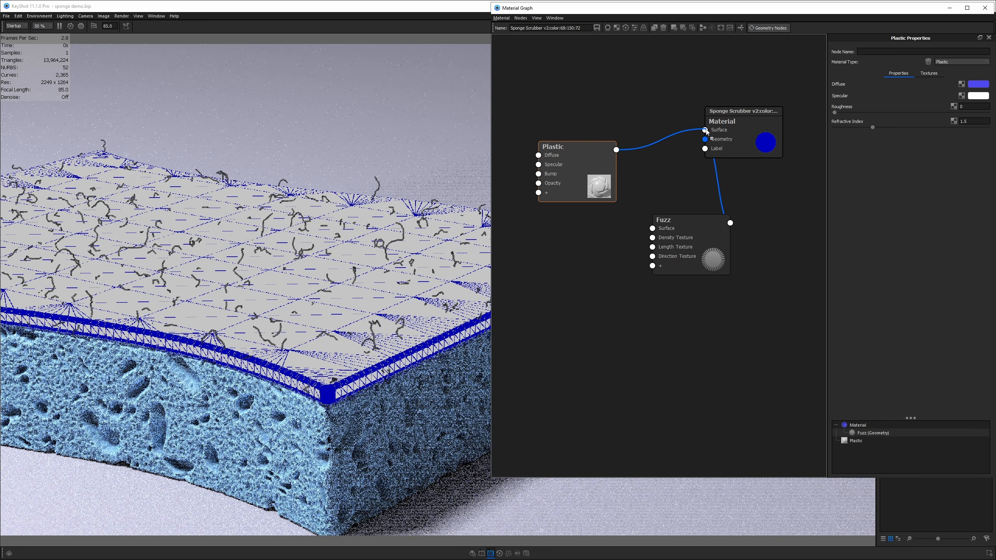
drag(616, 149, 654, 237)
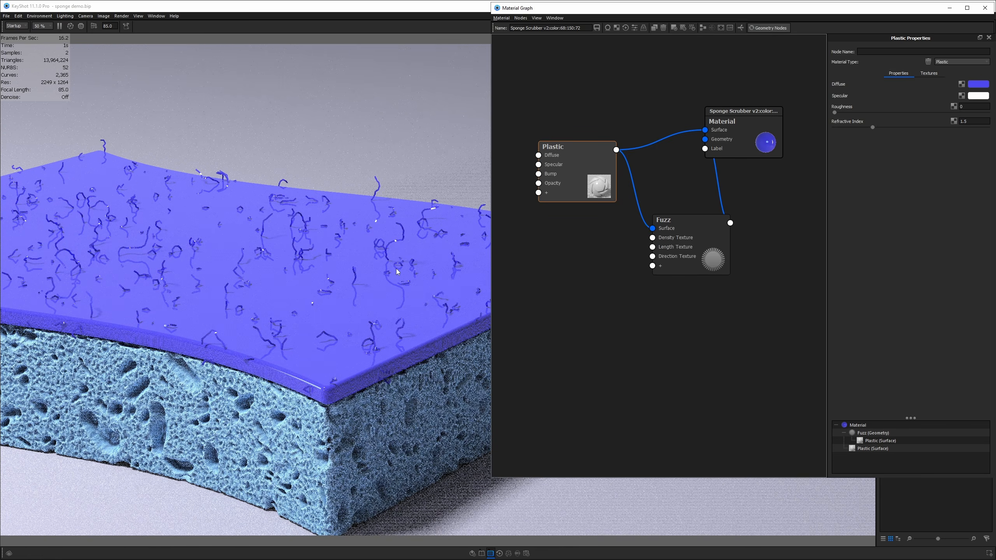
mouse_move(562, 168)
mouse_down()
mouse_move(558, 158)
mouse_move(562, 173)
mouse_up()
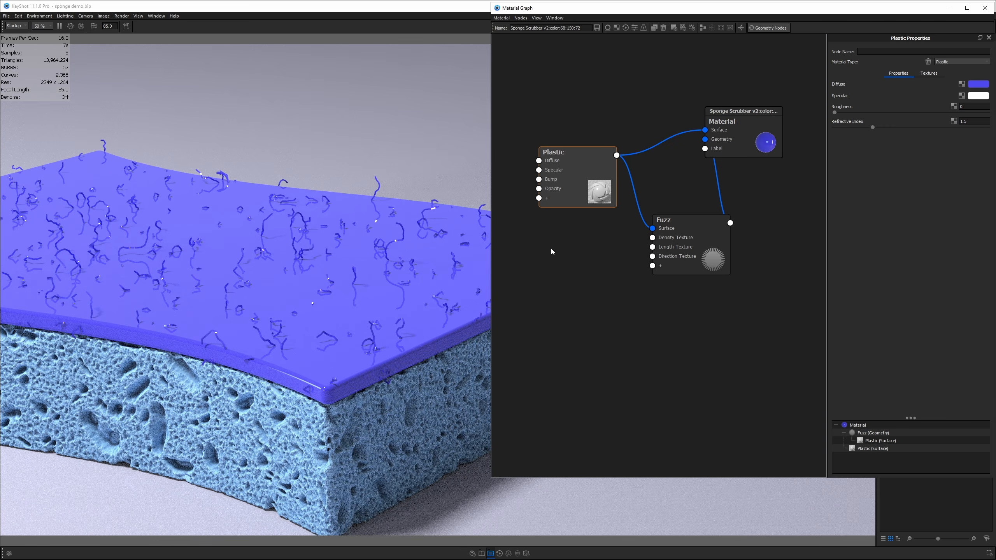
drag(687, 247, 690, 260)
drag(579, 179, 565, 226)
- Add an Emissive material node and connect it to the material's Surface input
drag(547, 143, 623, 235)
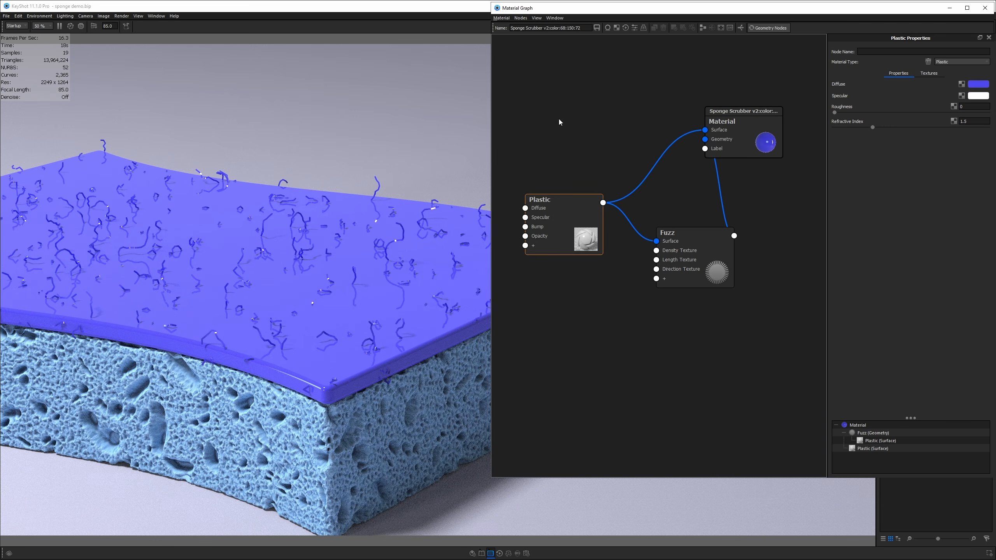
right_click(559, 123)
mouse_move(576, 125)
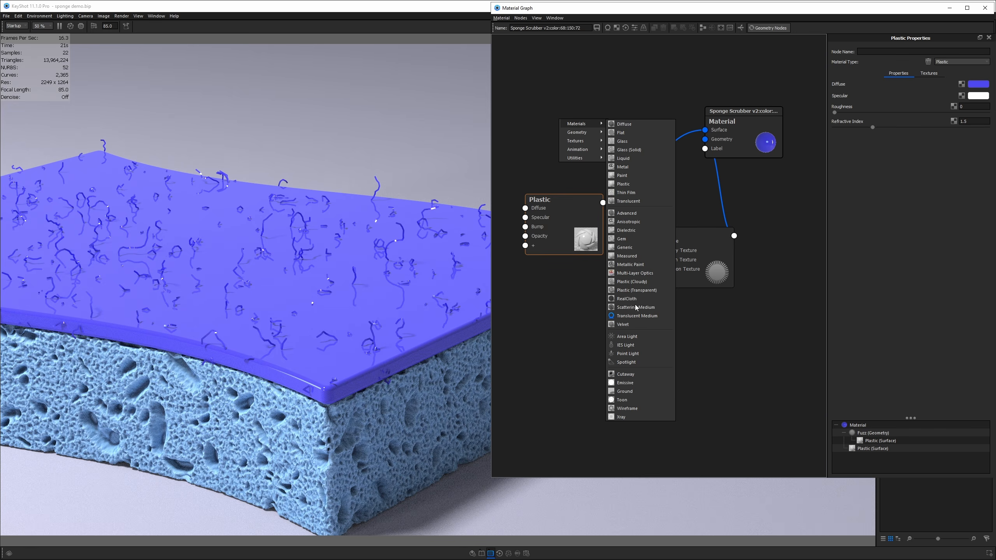
click(626, 383)
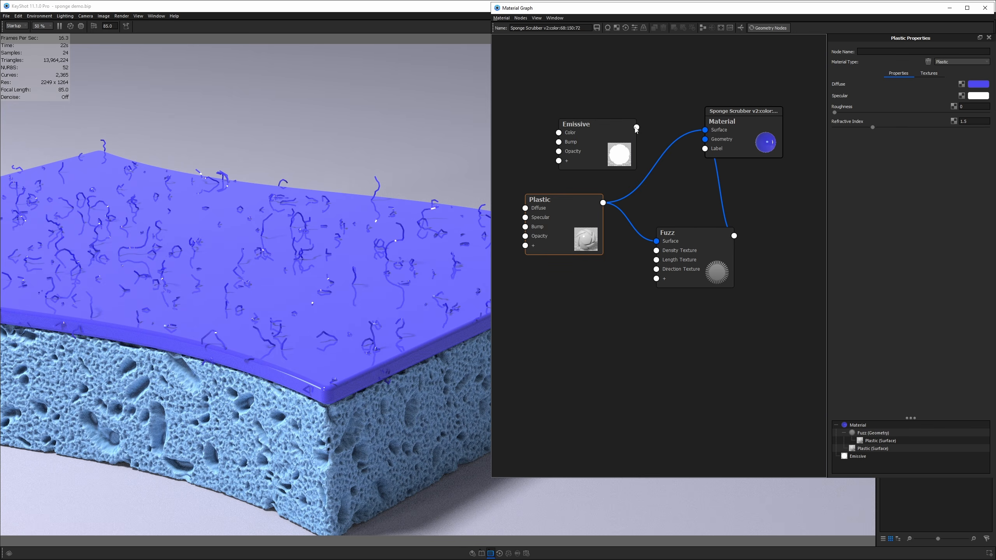
drag(636, 127, 706, 133)
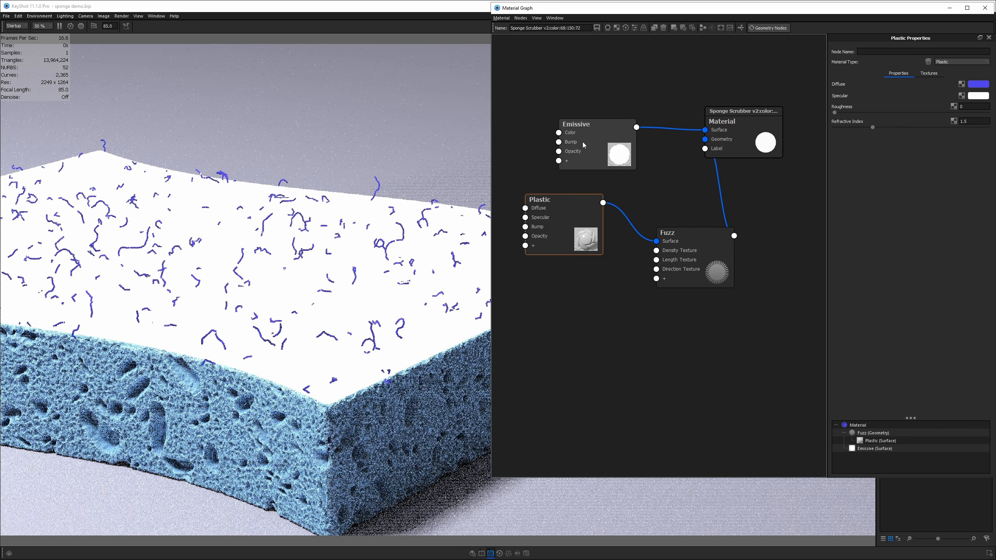
- Set the Emissive intensity to 0 and its colour to black
click(590, 142)
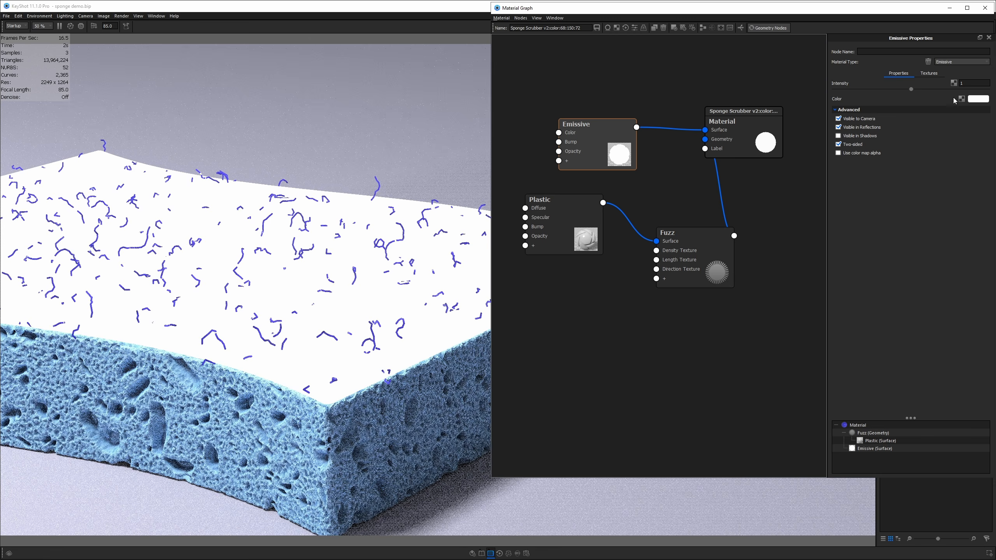
drag(911, 89, 835, 90)
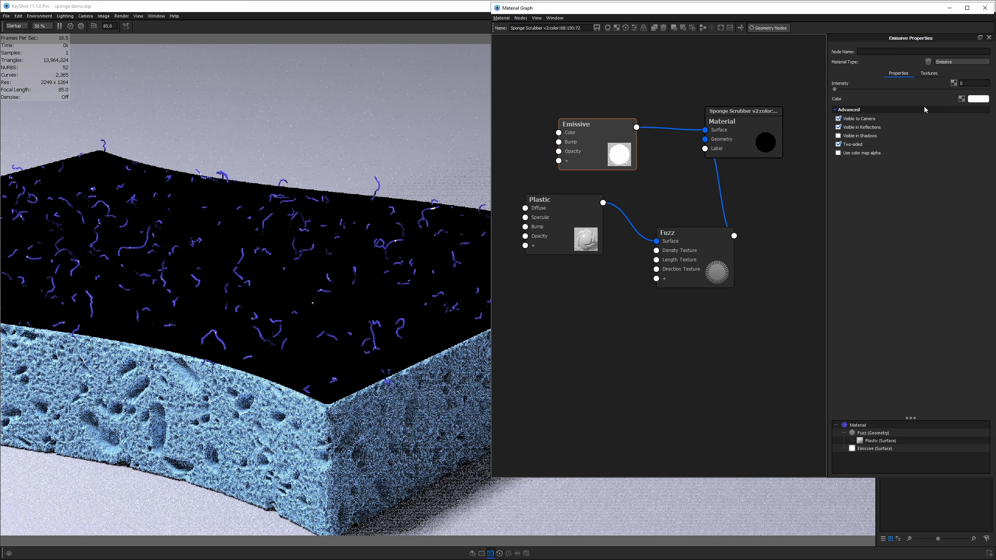
click(978, 100)
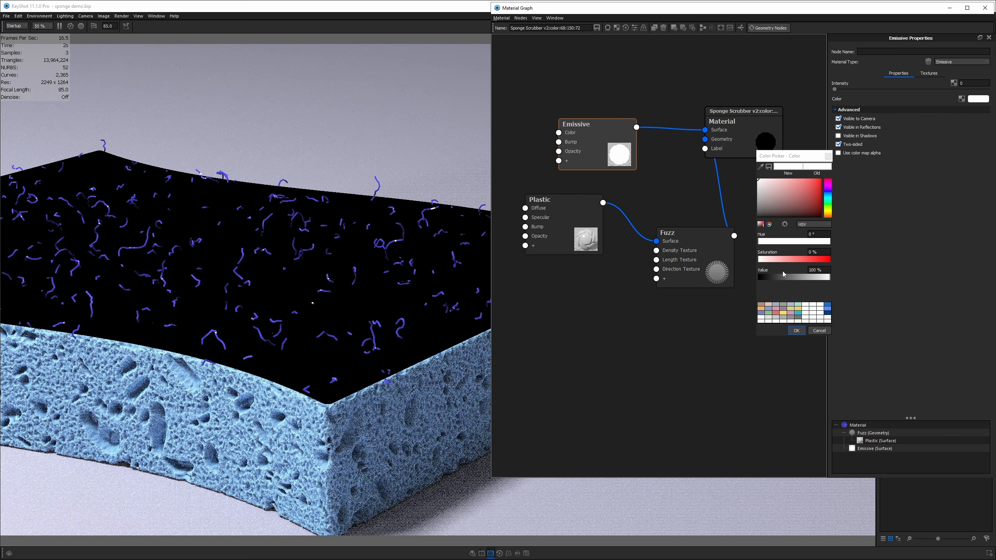
drag(782, 277, 728, 262)
click(797, 331)
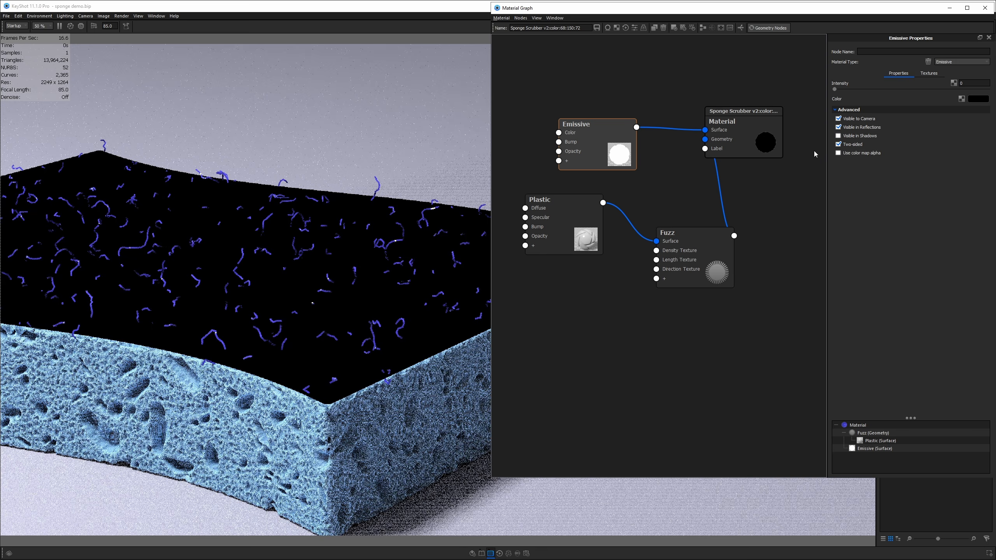
- Hide the Emissive surface from camera and reflections and make it one-sided
click(839, 119)
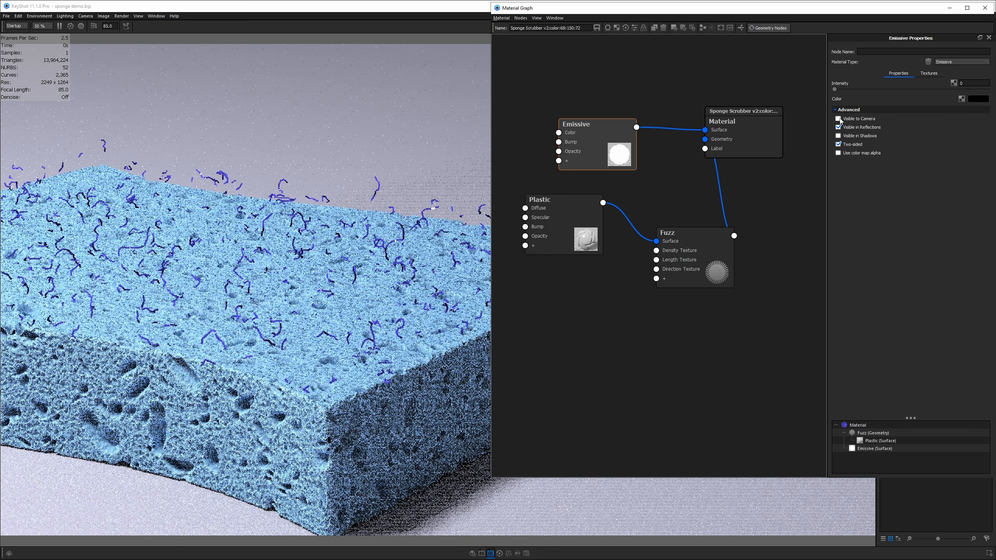
click(839, 127)
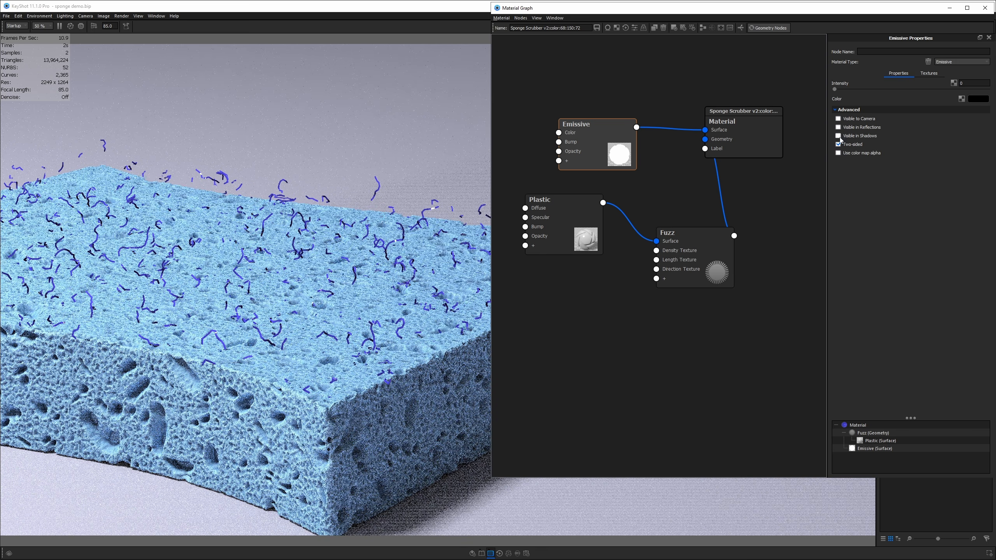
click(838, 144)
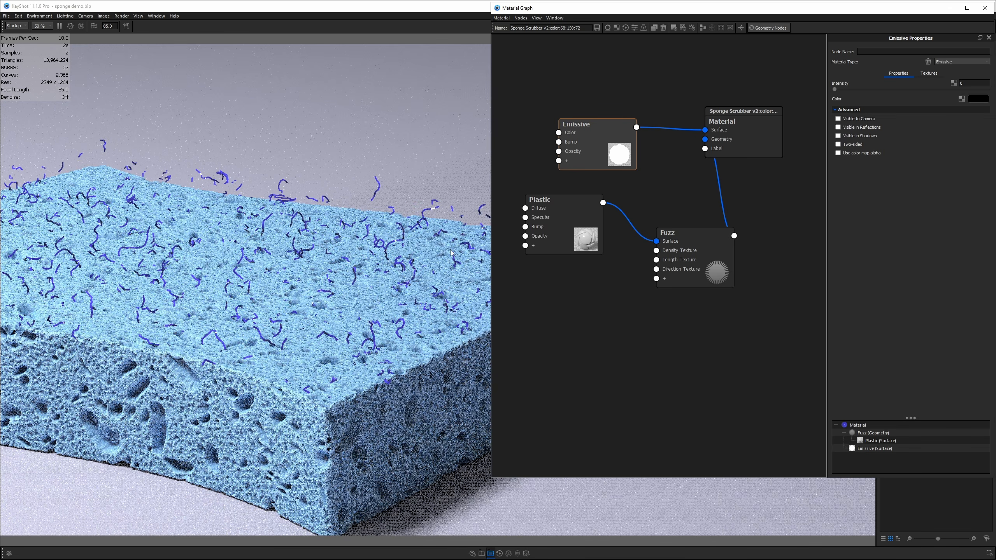
drag(592, 152, 589, 139)
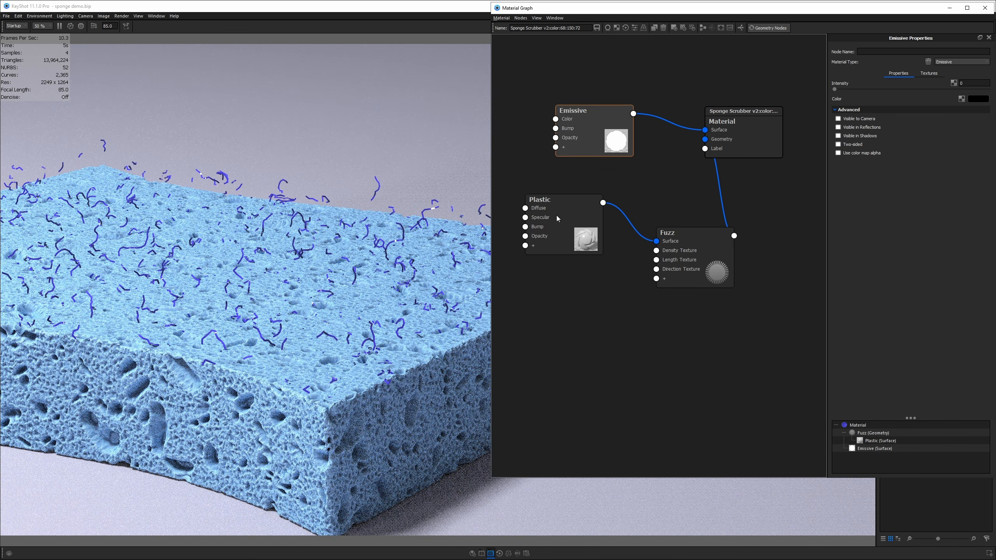
click(568, 204)
click(709, 230)
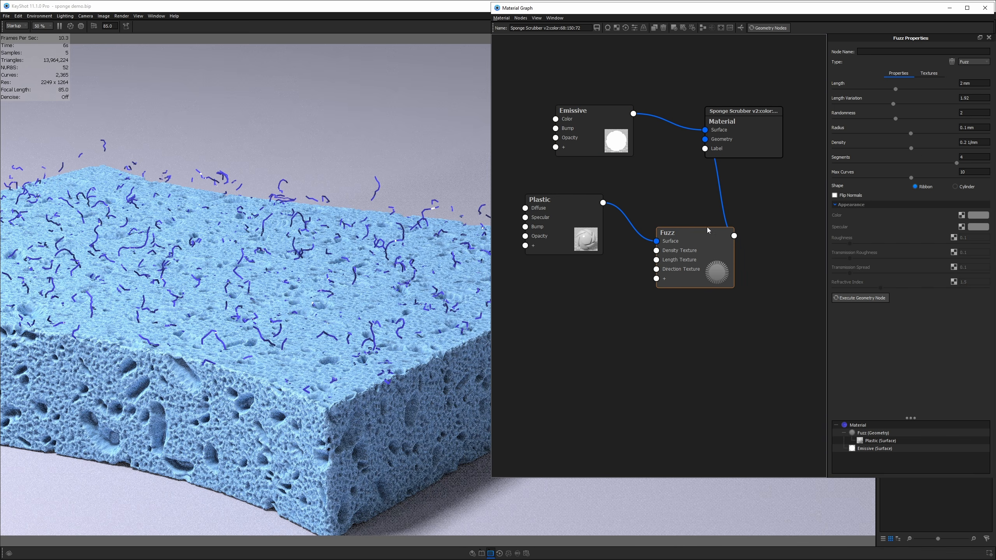
- Set the fuzz Density to 1 1/mm and regenerate the fuzz
click(961, 145)
key(ctrl+a)
text(1)
key(Return)
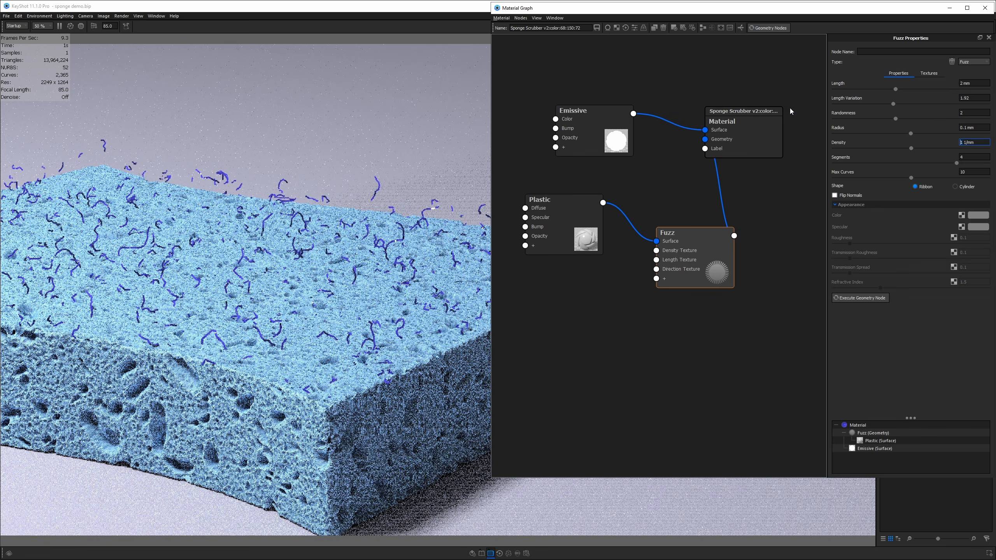
click(759, 30)
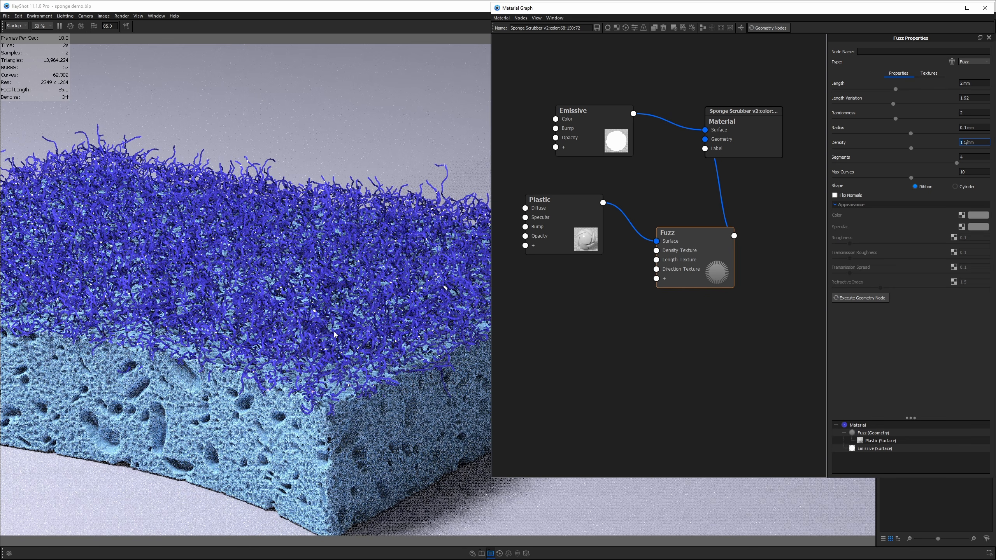
- Raise the fuzz Segments to 12 and regenerate, viewing the sponge from lower down
drag(335, 335, 341, 263)
scroll(282, 277, down, 4)
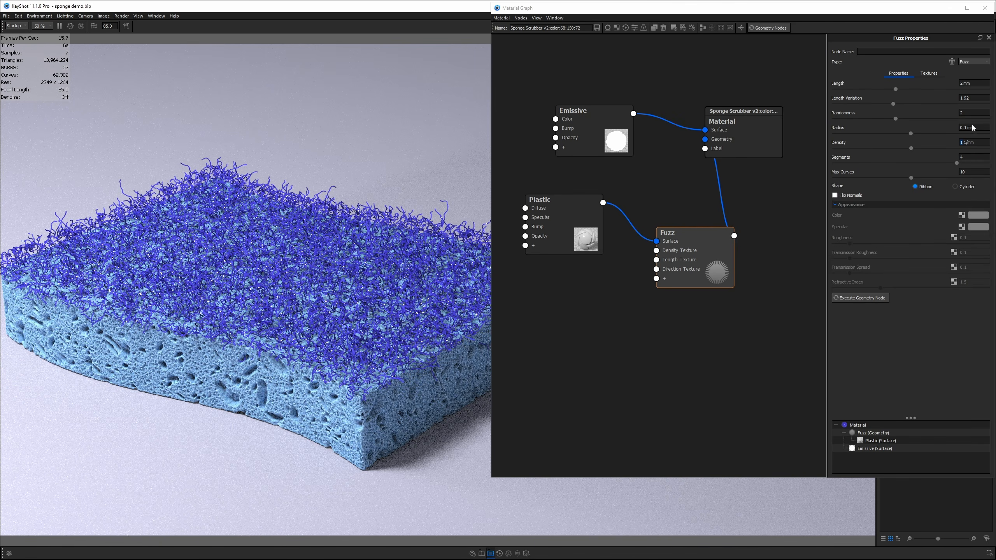
click(976, 157)
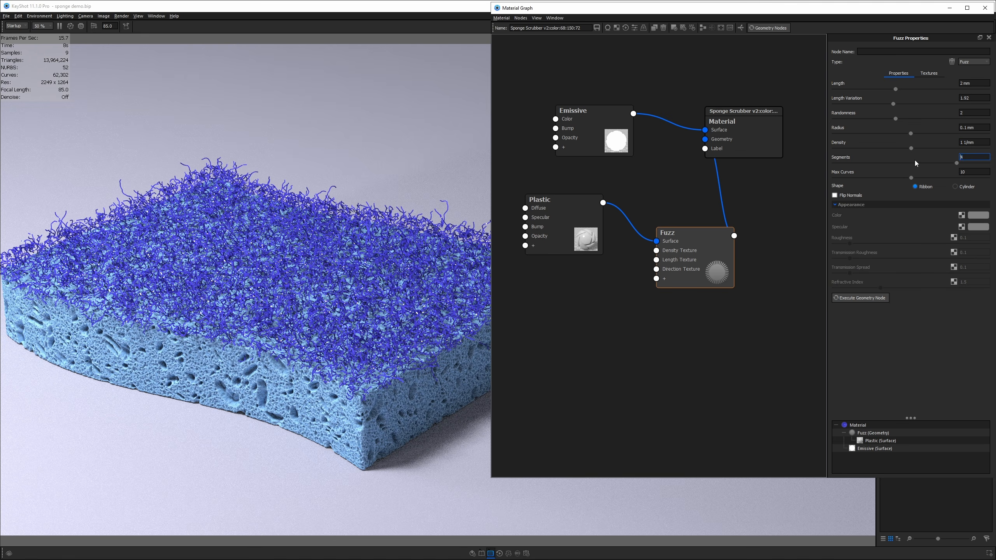
text(12)
key(Return)
click(765, 31)
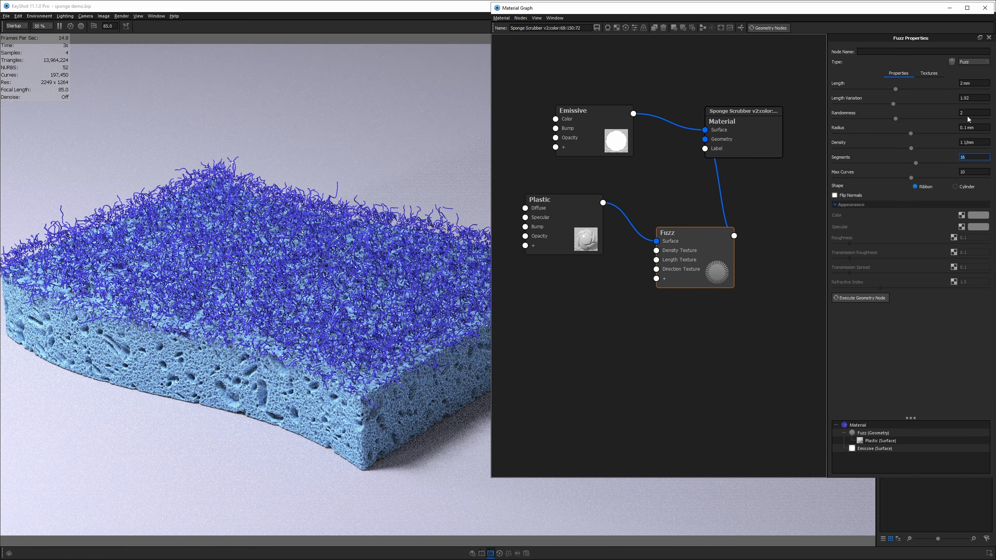
- Thin the fuzz strands to a 0.05 mm radius and regenerate
click(985, 128)
text(0.05)
key(Return)
click(781, 28)
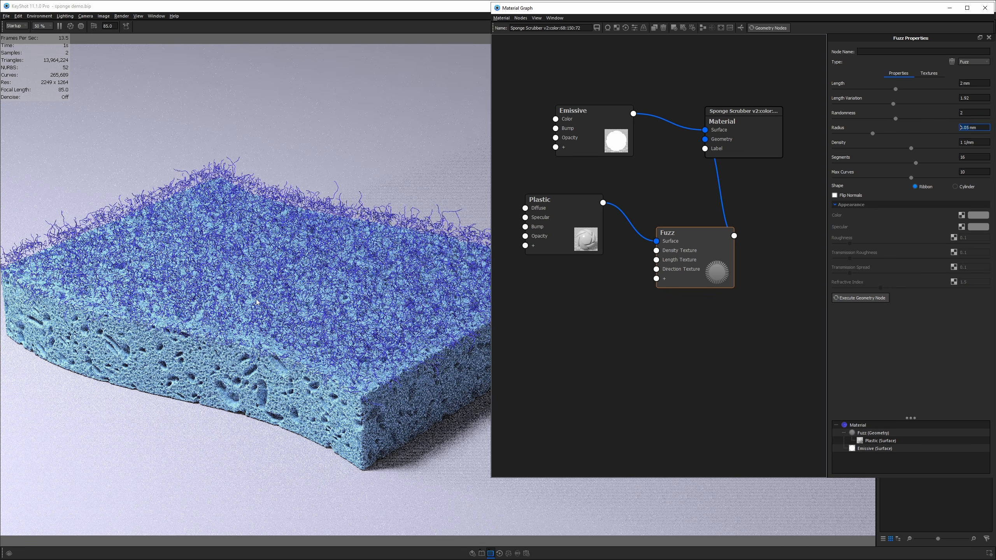
- Raise the fuzz Density to 2, then 2.5 1/mm, and enter a 1.5 mm Length
click(960, 144)
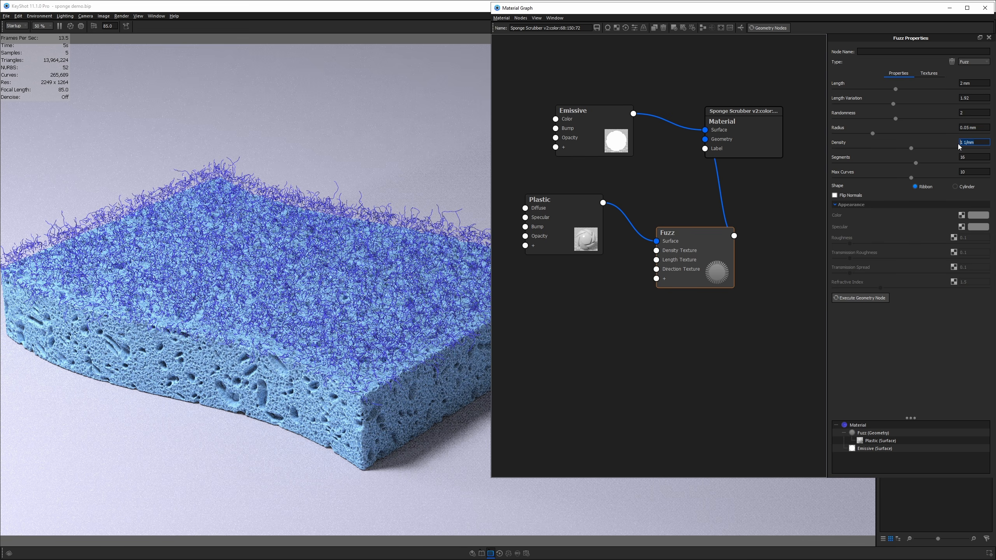
text(2)
key(Return)
click(779, 30)
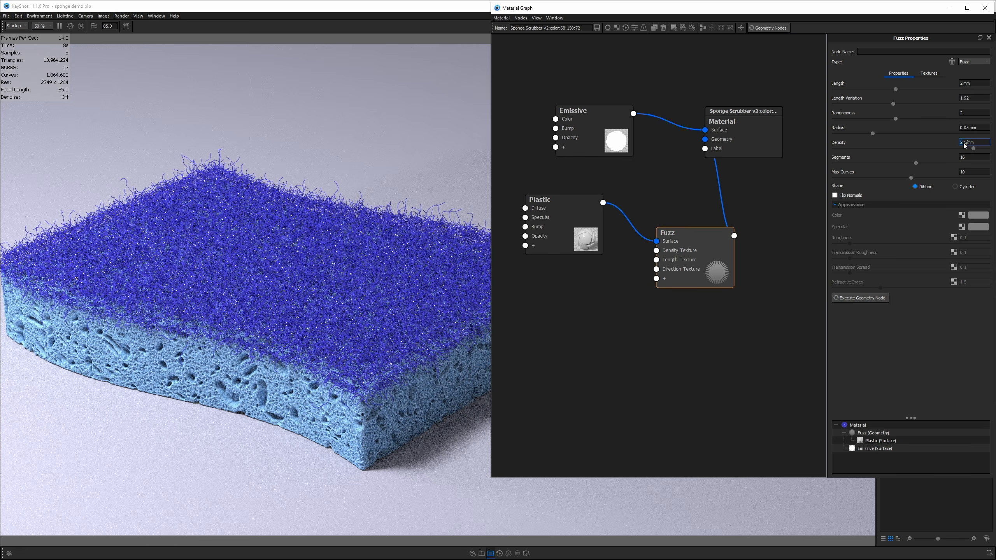
drag(975, 143, 960, 143)
text(2.5)
key(Return)
click(969, 83)
text(1.5)
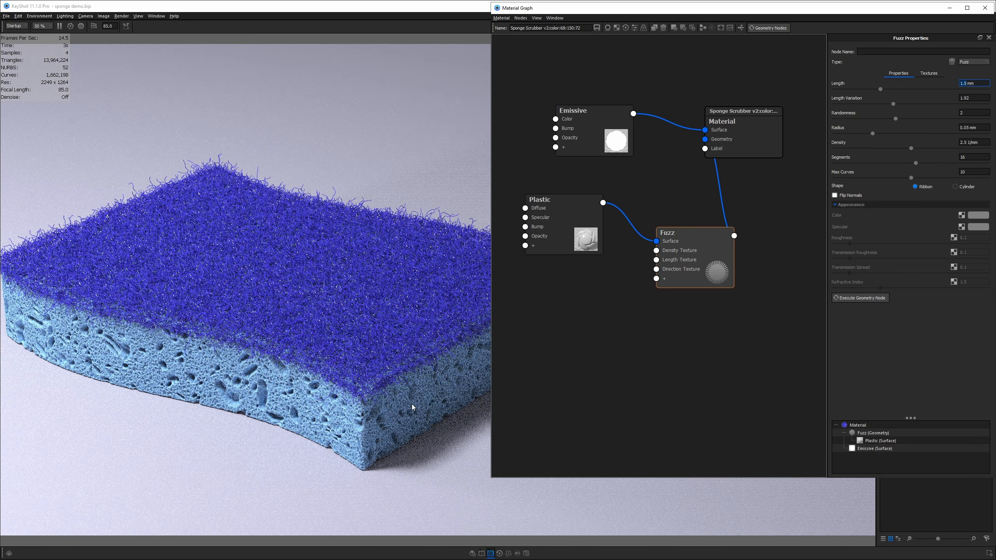
- Use the sponge's Move tool Y scale handle to squash it slightly, then edit the Scale Y field
click(285, 241)
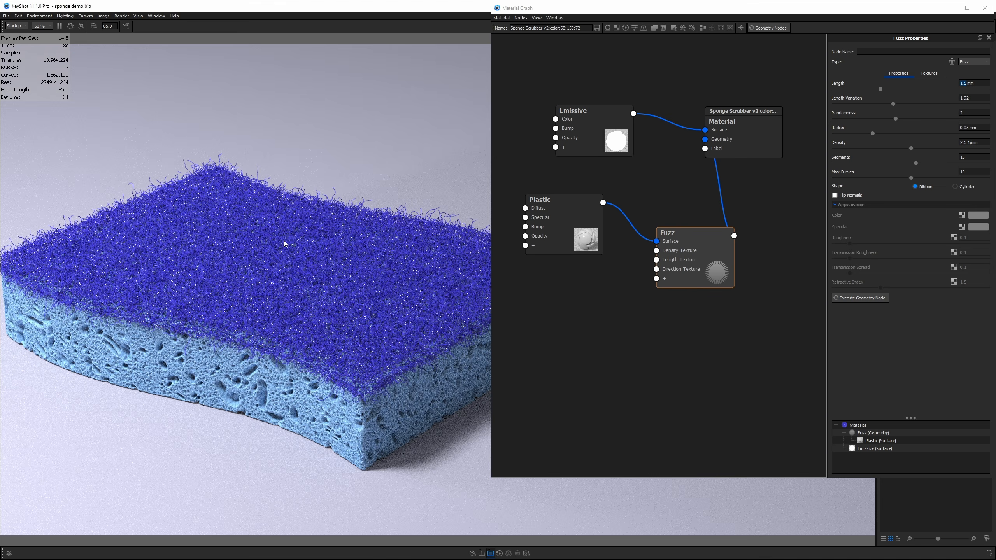
key(ctrl+d)
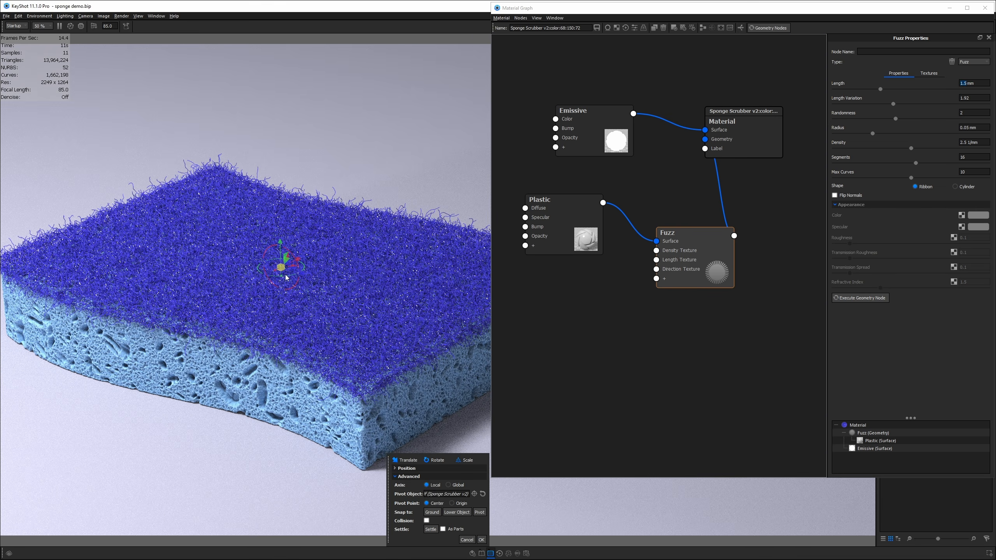
scroll(283, 281, up, 3)
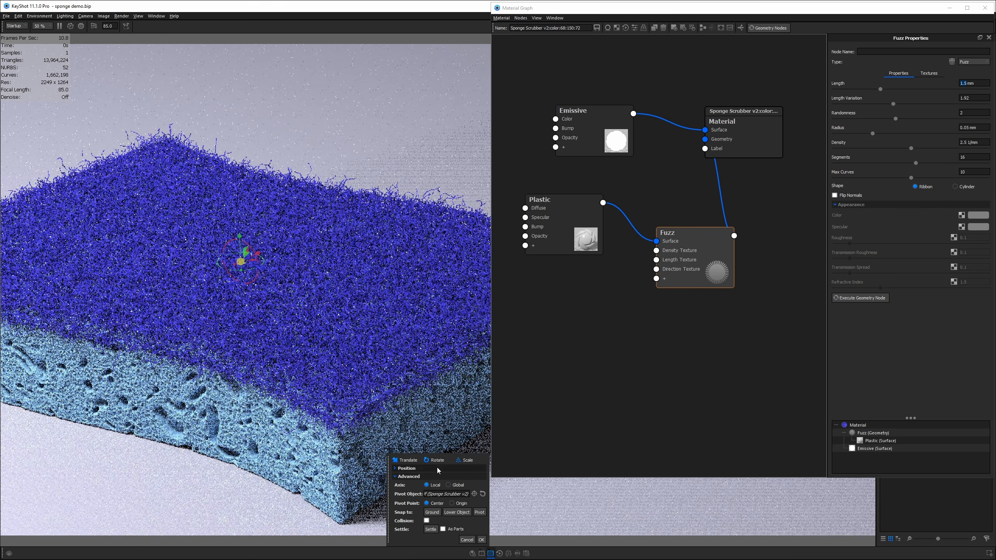
click(241, 272)
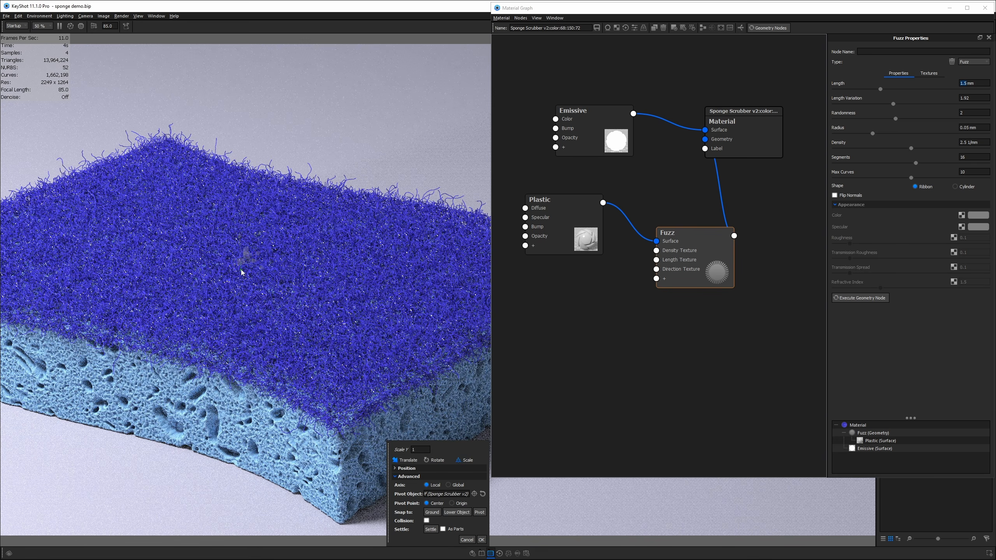
drag(241, 272, 244, 262)
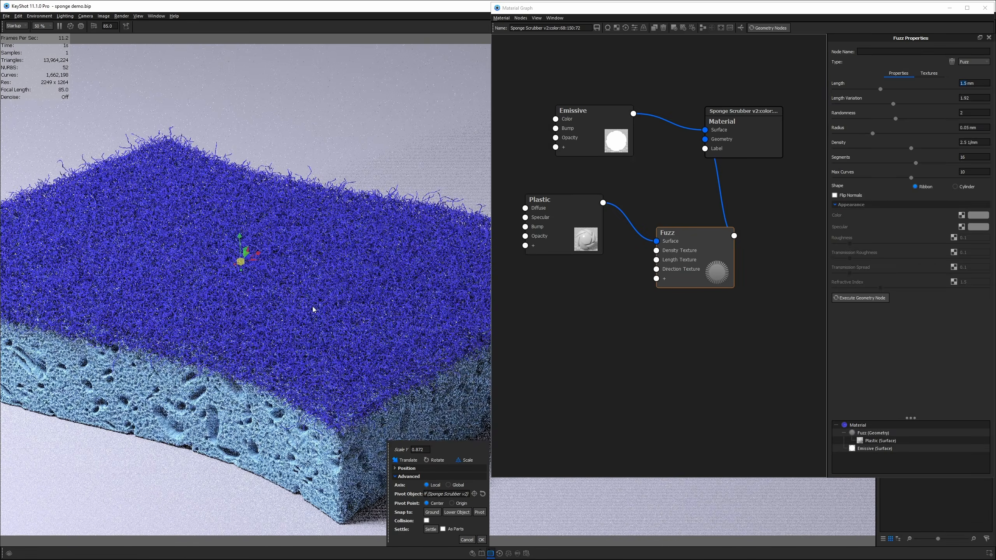
click(423, 451)
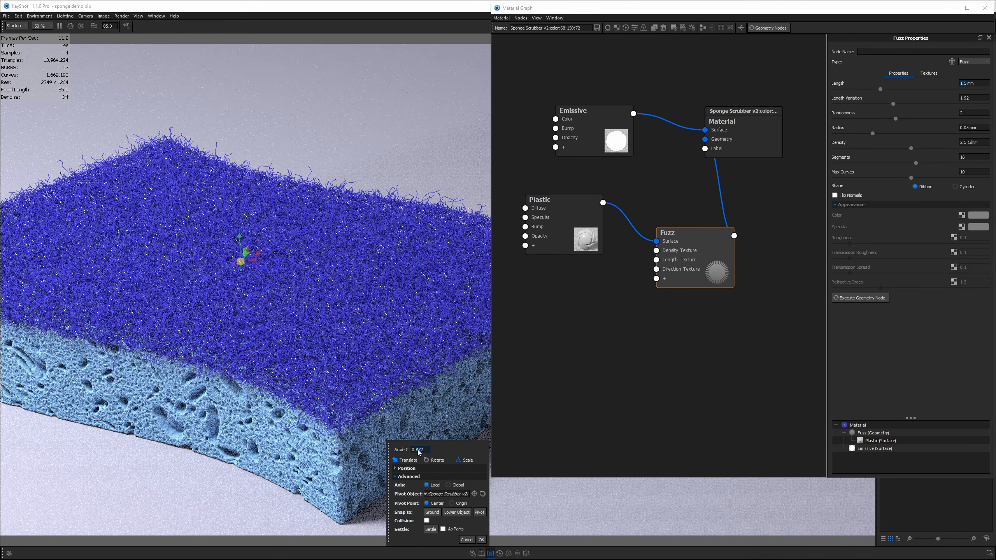
- Commit a Scale Y of 0.5 on the sponge and close the transform
text(5)
key(Return)
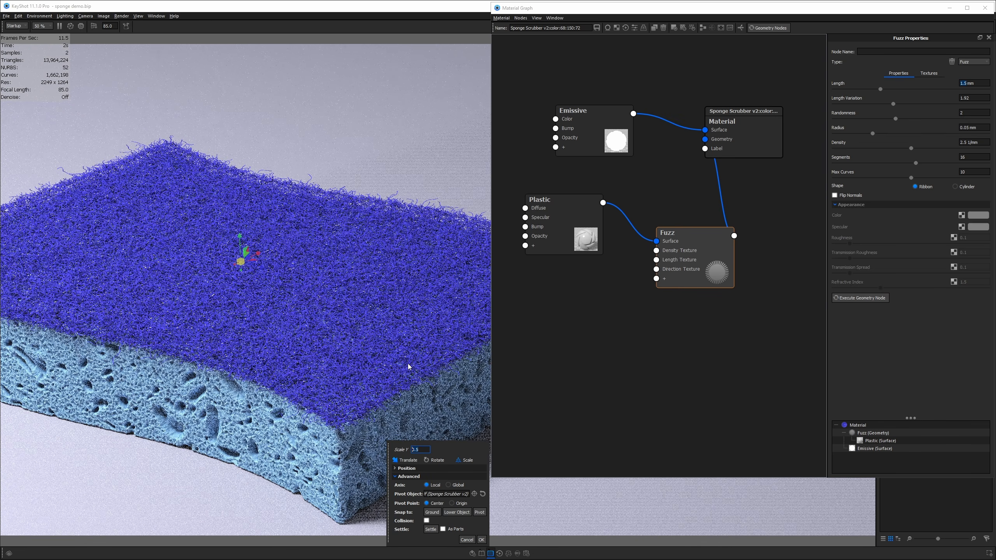
click(482, 540)
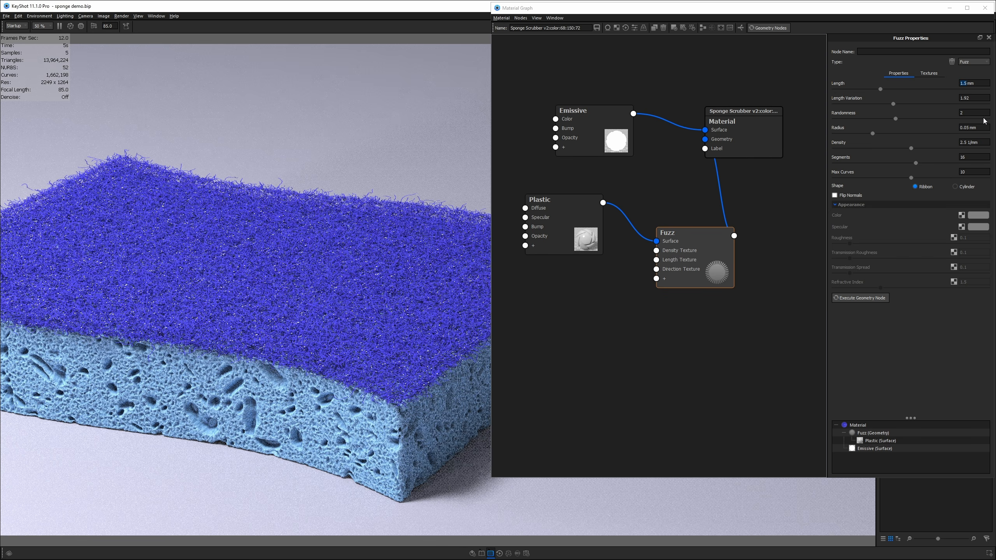
- Set the fuzz Randomness to 2.5
click(970, 114)
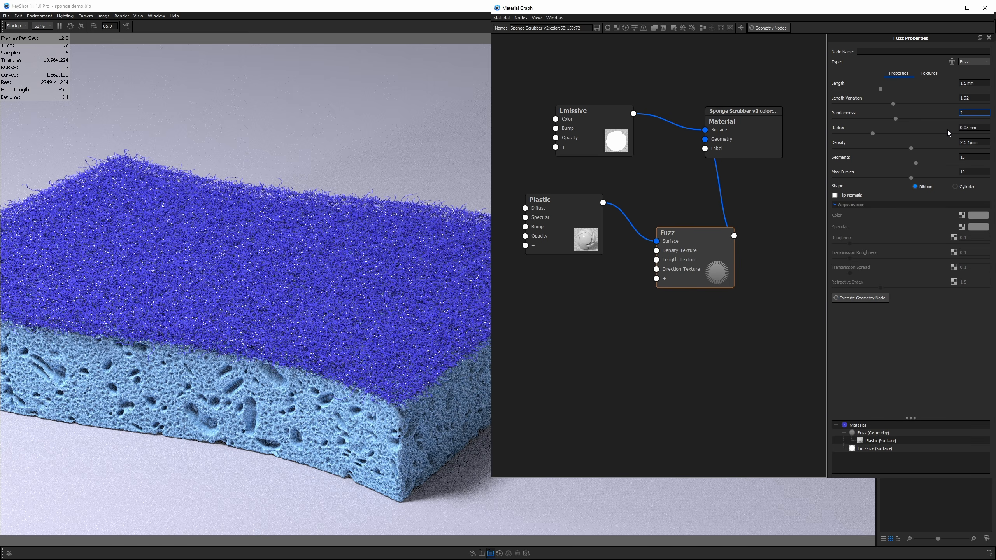
key(BackSpace)
text(5)
key(Return)
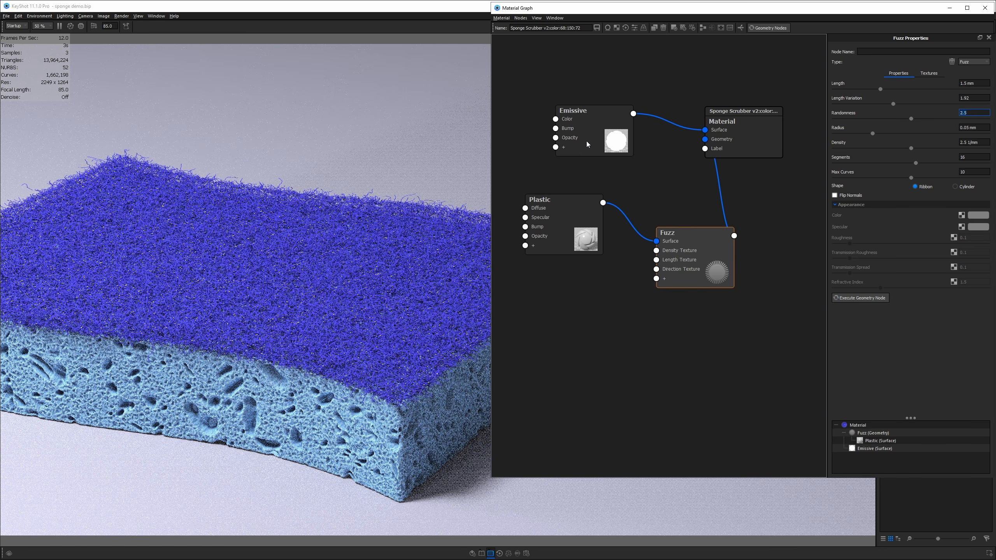
- Give the plastic fibres roughness 0.1, then change Randomness to 2 and regenerate the fuzz
click(574, 222)
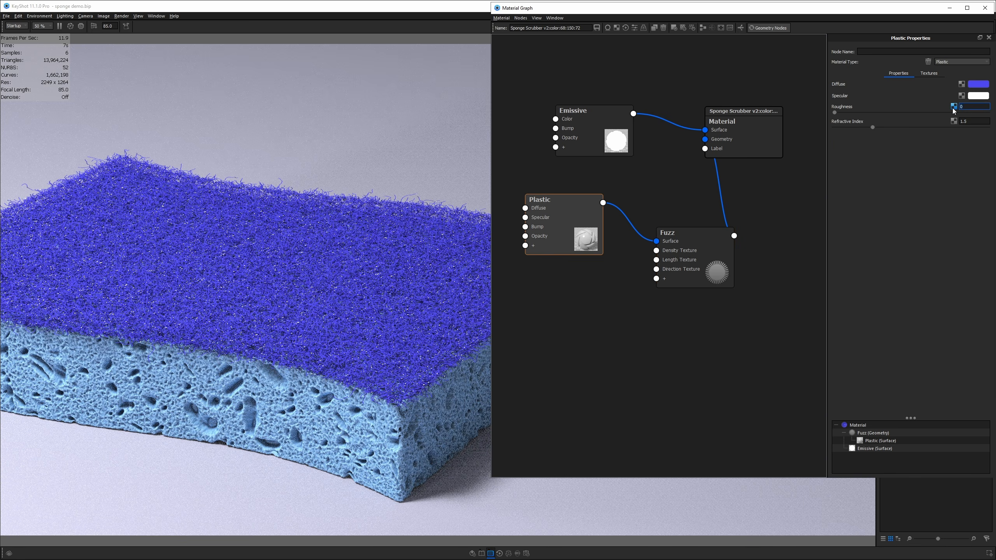
text(.1)
key(Return)
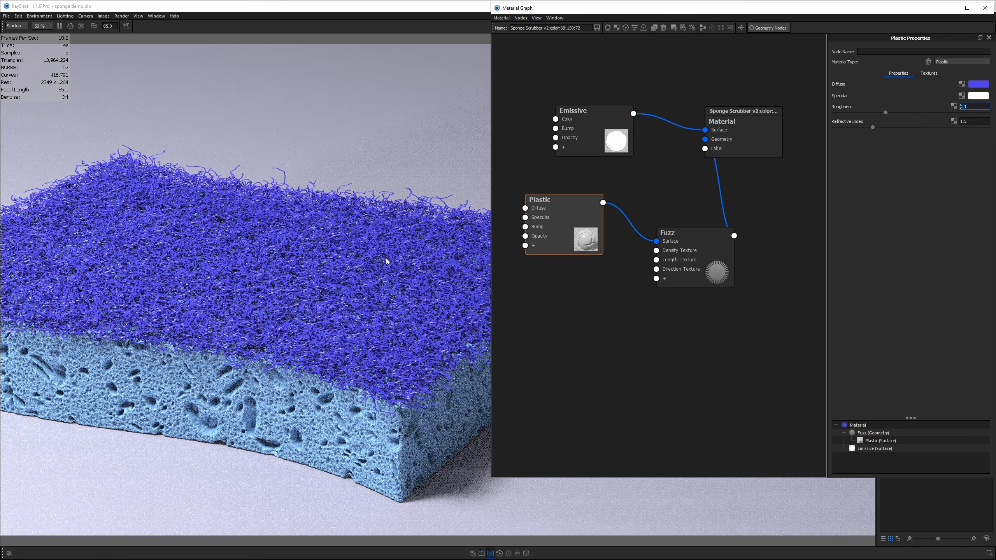
drag(386, 261, 359, 296)
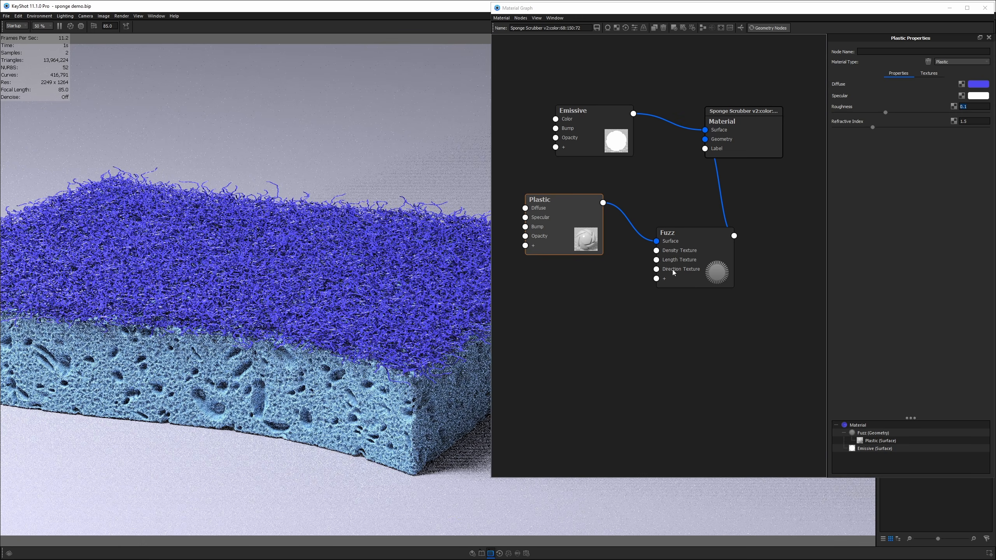
click(691, 266)
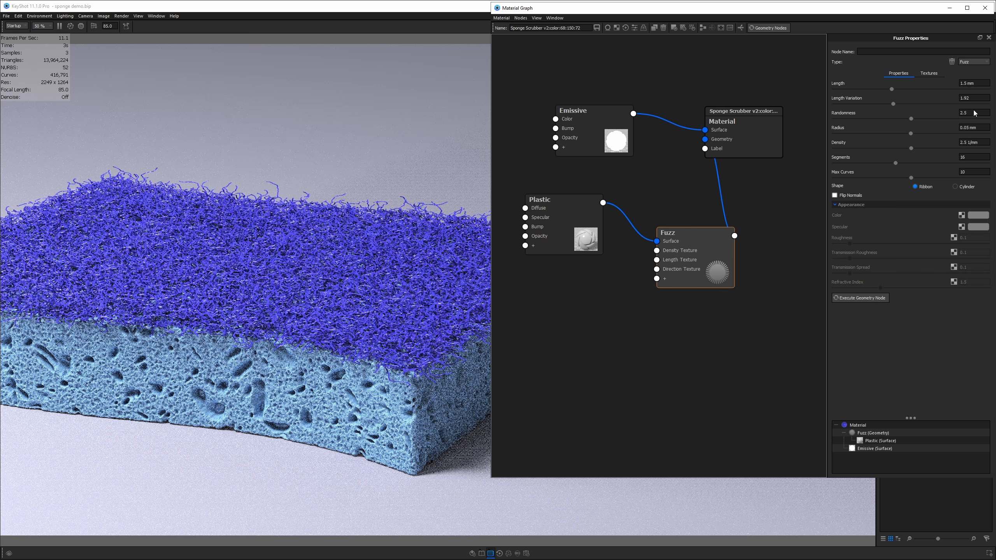
click(974, 114)
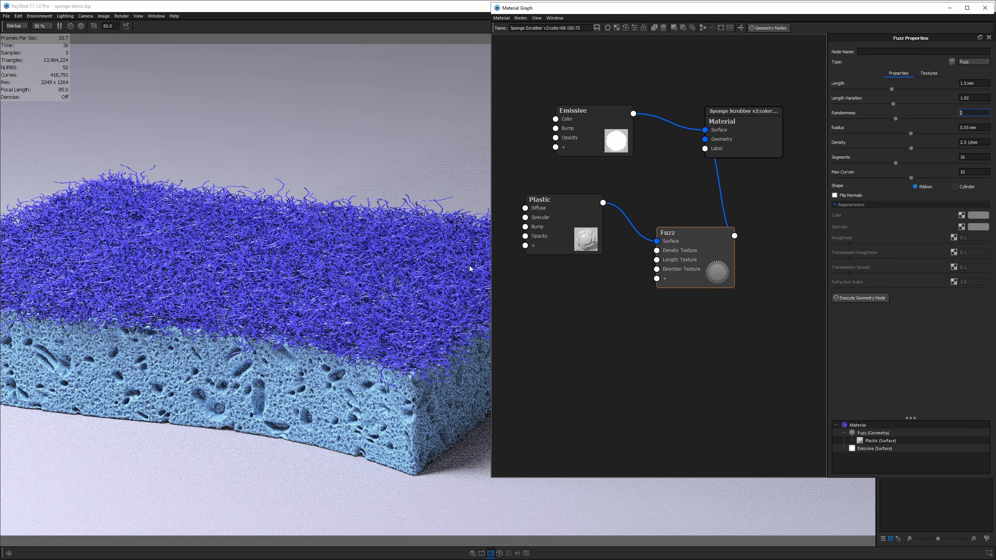
click(551, 275)
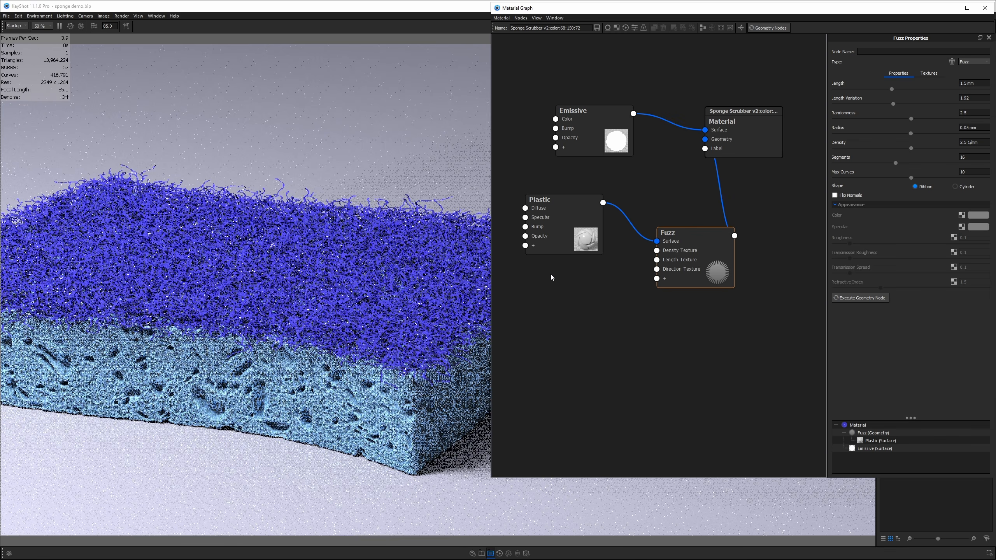
- Select the Plastic roughness value of 0.1 and move the Fuzz node up-left in the graph
click(582, 211)
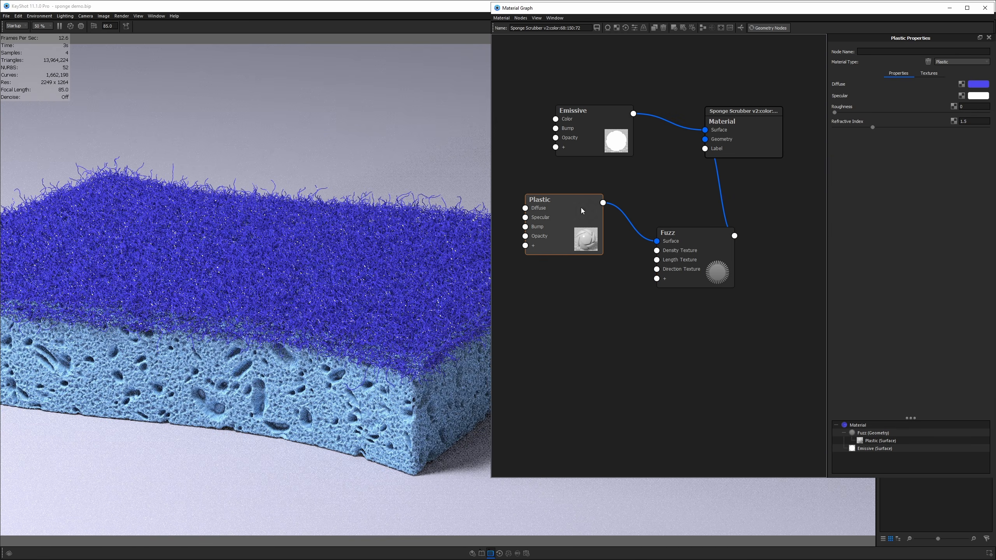
drag(974, 107, 927, 112)
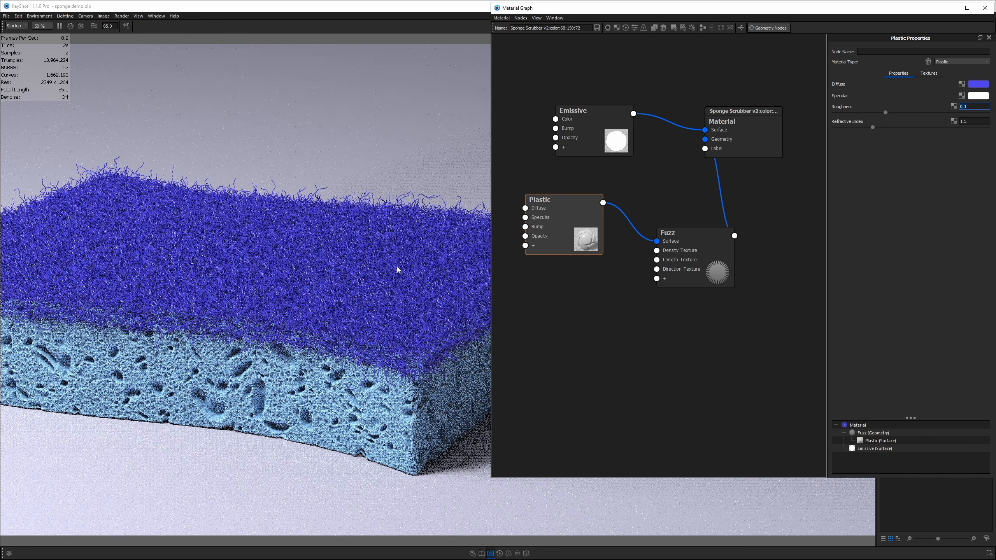
drag(398, 268, 370, 231)
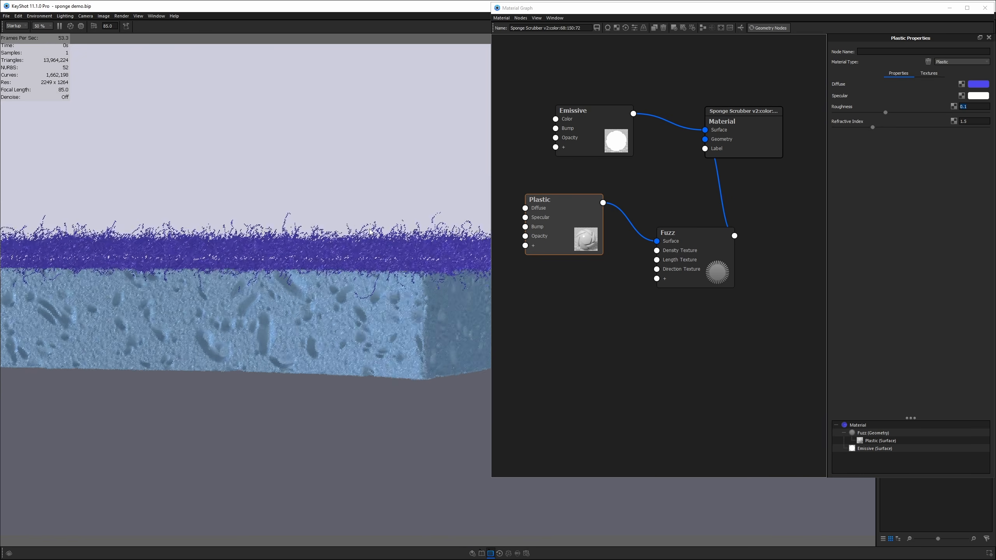
drag(670, 262, 669, 264)
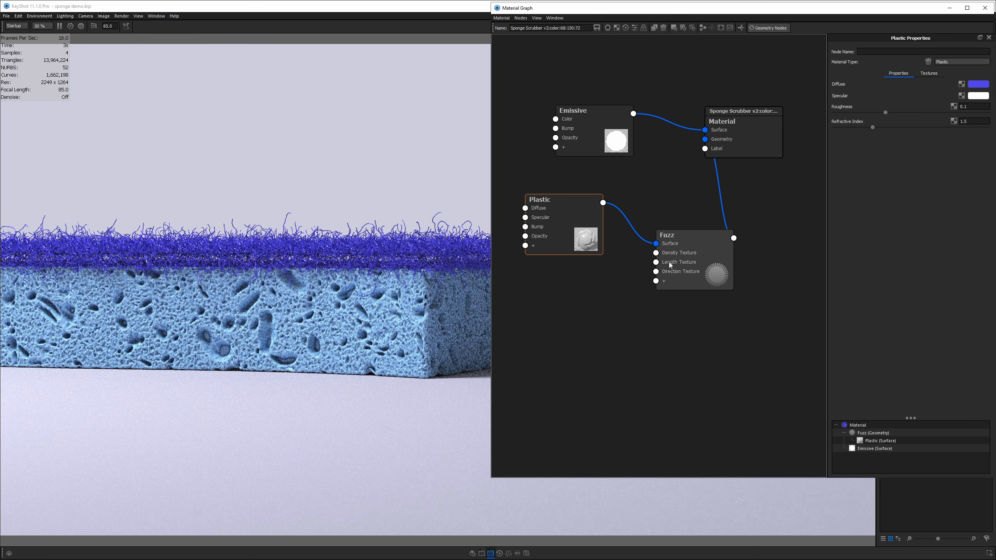
drag(363, 272, 336, 331)
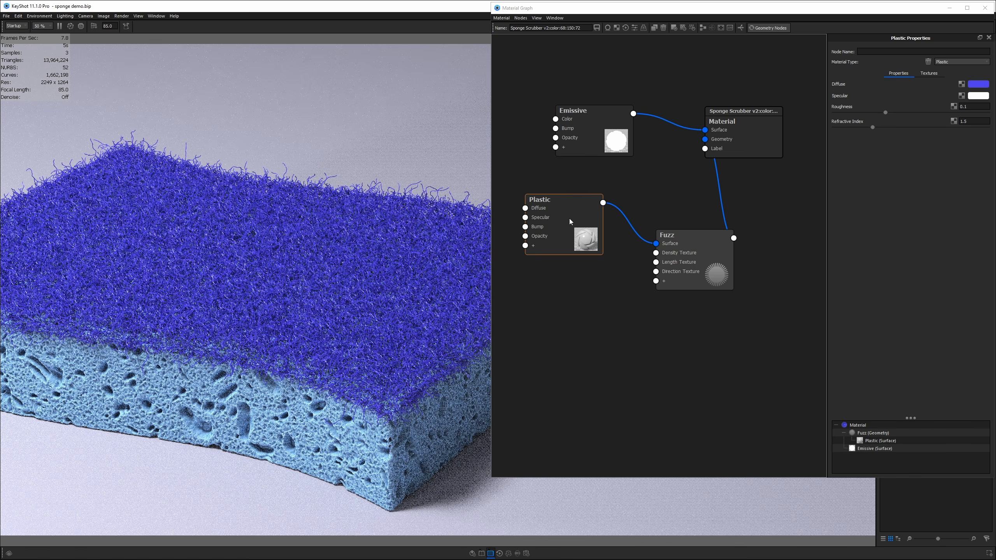
drag(717, 278, 714, 251)
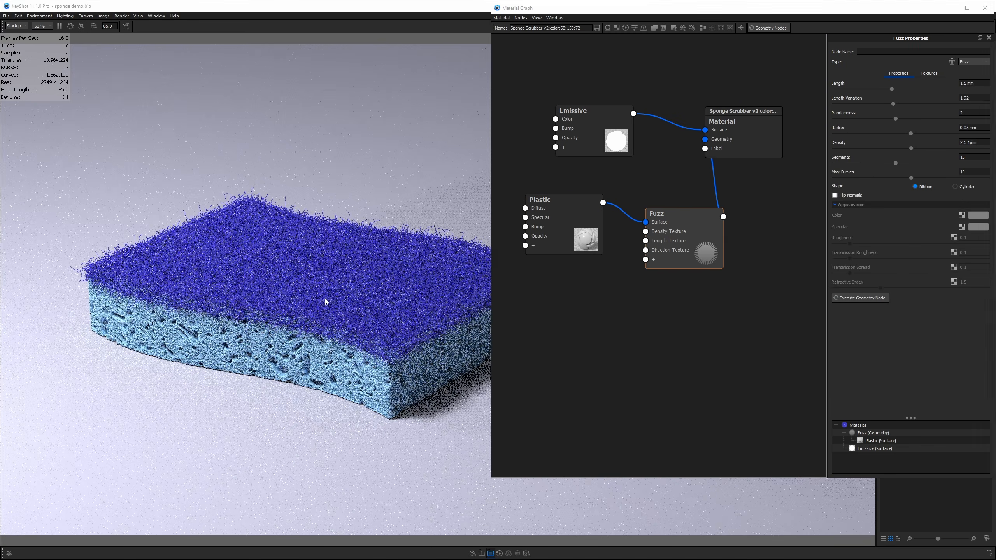
- Zoom the sponge.png reference to full view and compare it against orbited KeyShot views
key(alt+Tab)
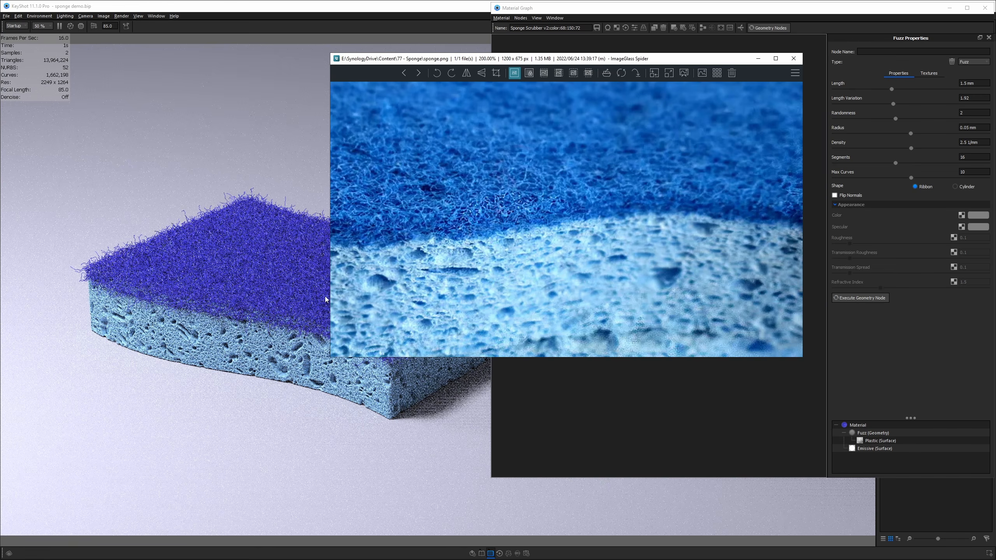
scroll(488, 168, down, 3)
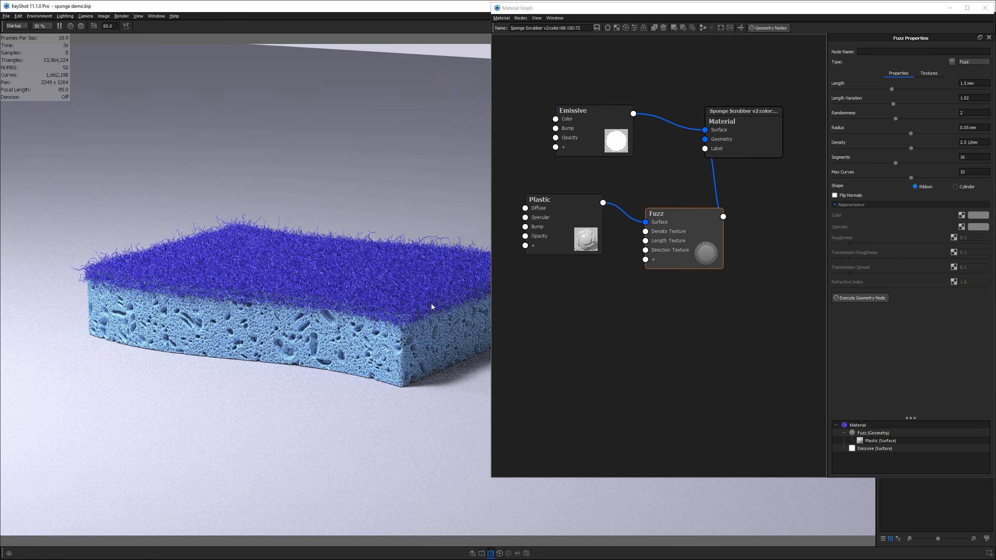
drag(396, 308, 348, 337)
middle_drag(345, 338, 320, 375)
key(alt+Tab)
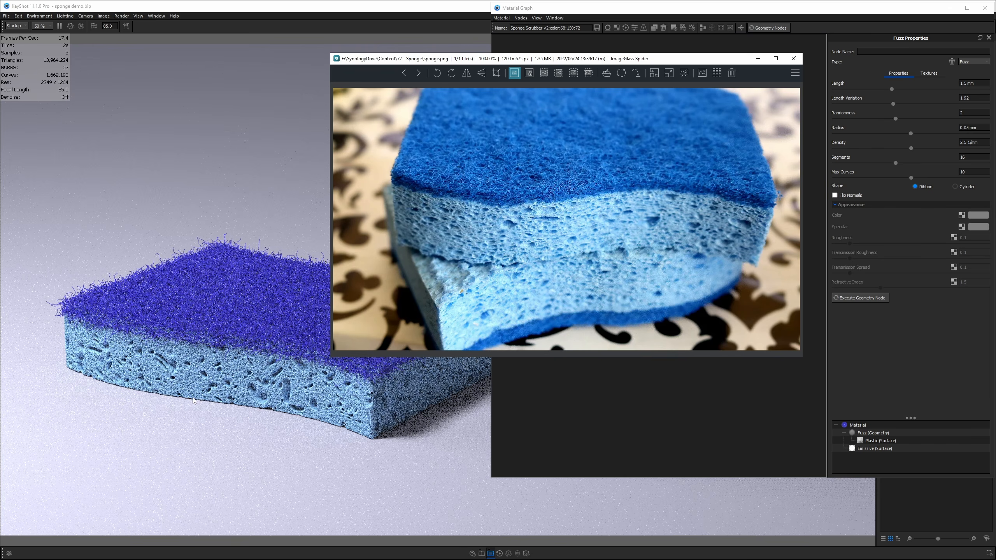
drag(193, 399, 329, 404)
key(alt+Tab)
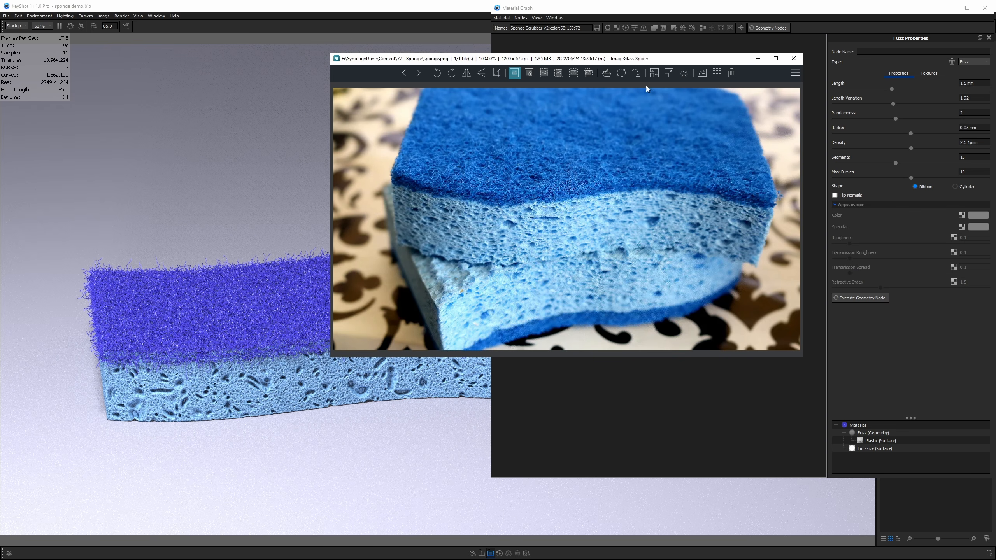
- Shorten the fuzz Length to 1 mm
click(814, 49)
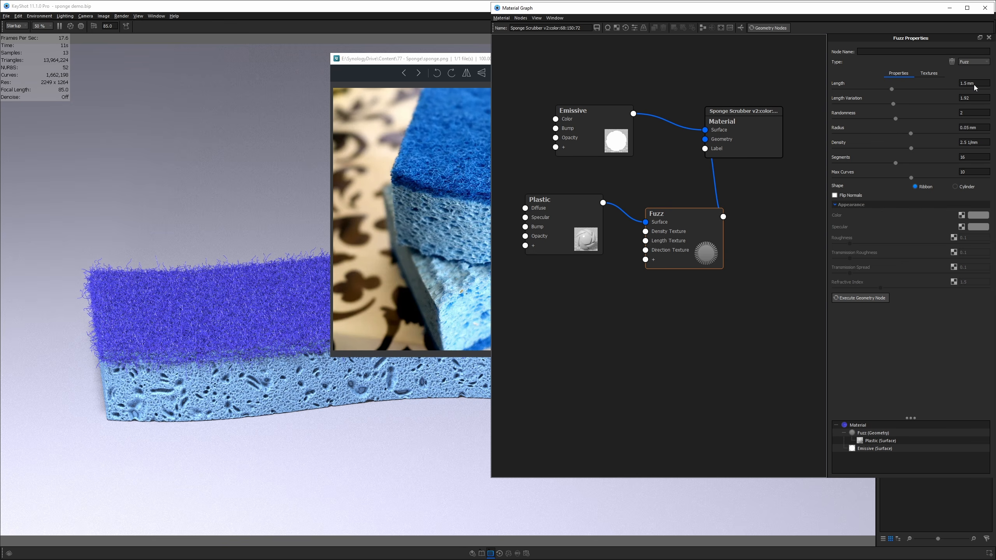
drag(982, 84, 949, 86)
key(Return)
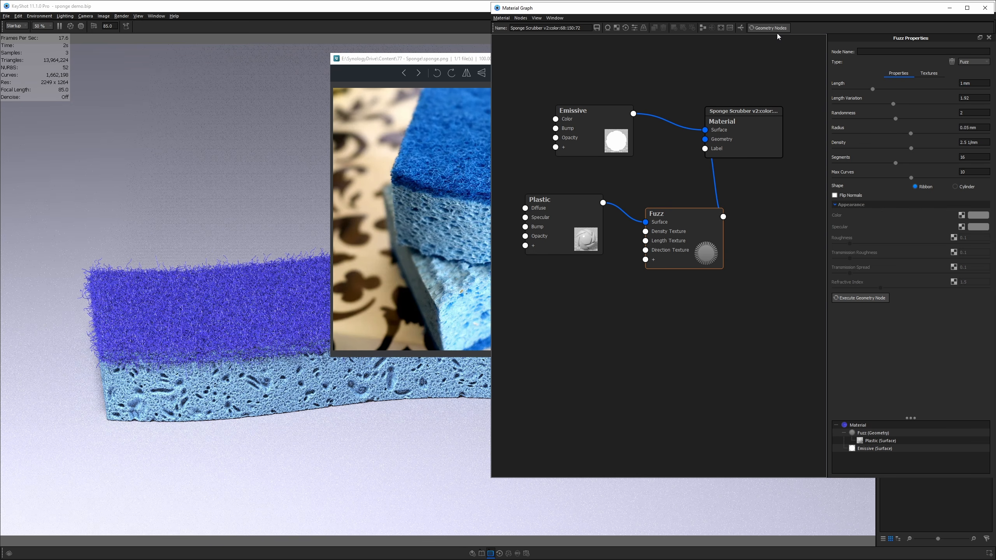
- Regenerate the shorter fuzz, set Density to 2.75 1/mm, and regenerate again
click(777, 32)
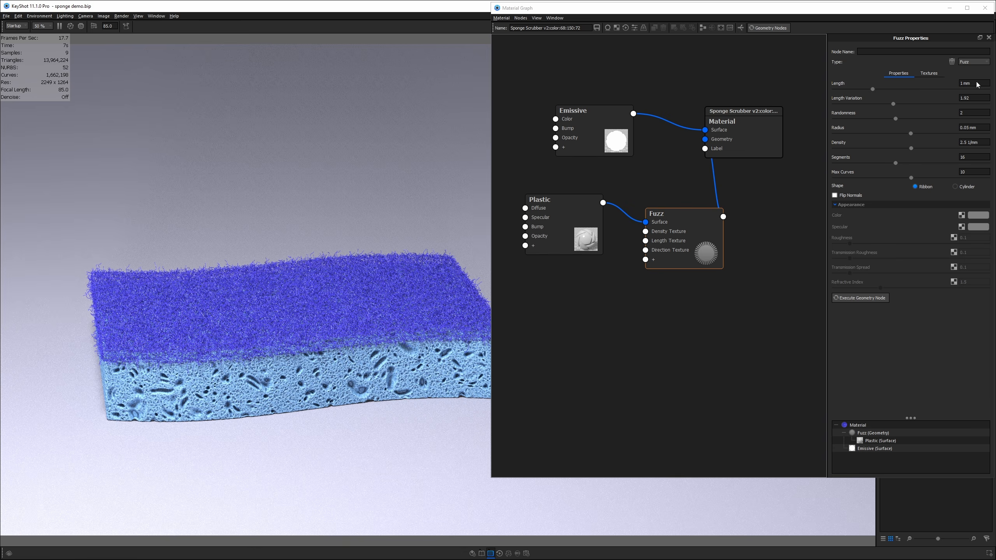
drag(977, 84, 951, 84)
text(.8)
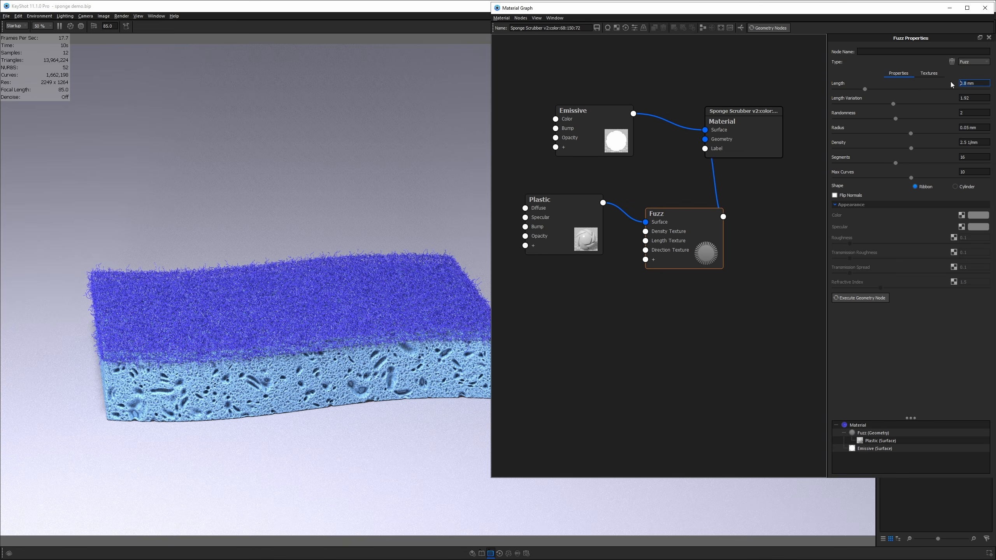
click(965, 142)
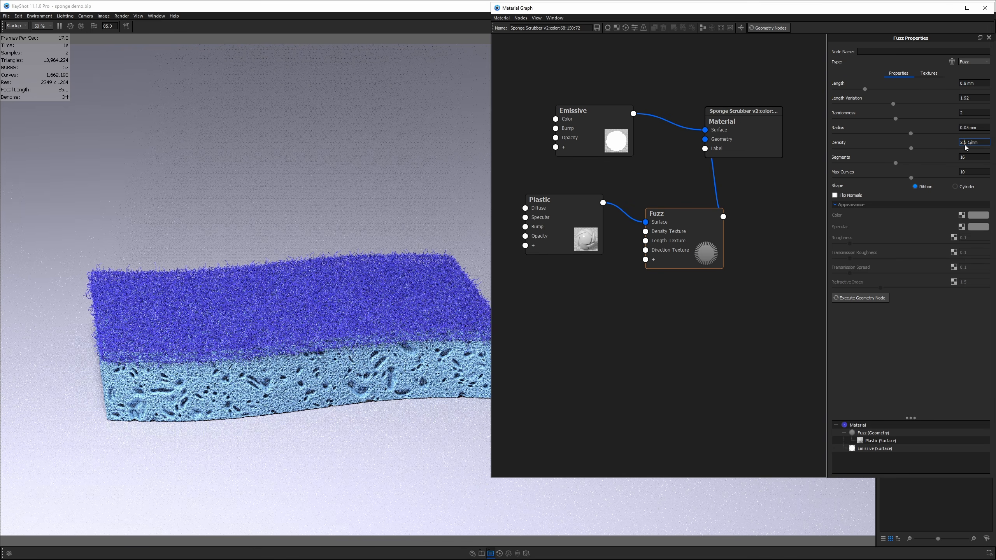
text(7)
key(Return)
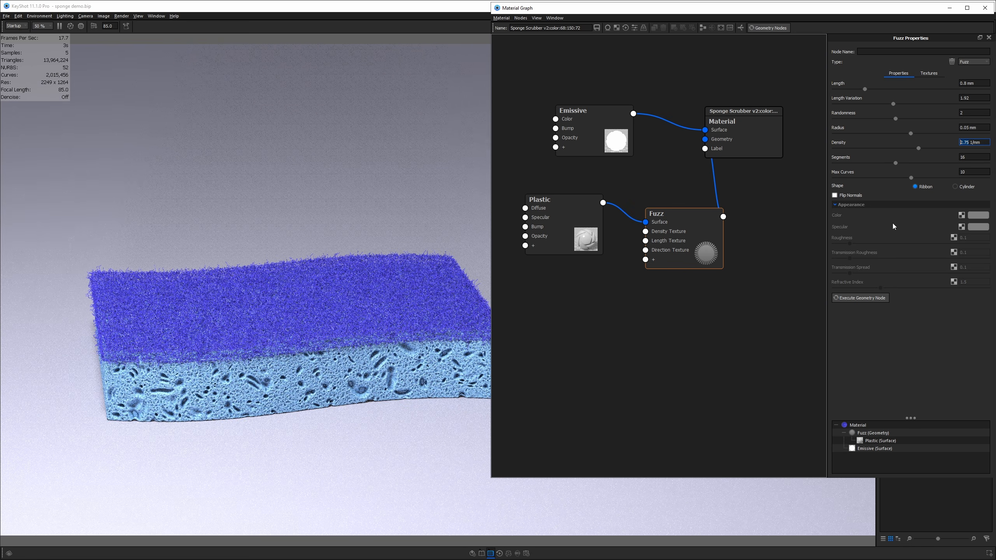
click(976, 174)
click(758, 29)
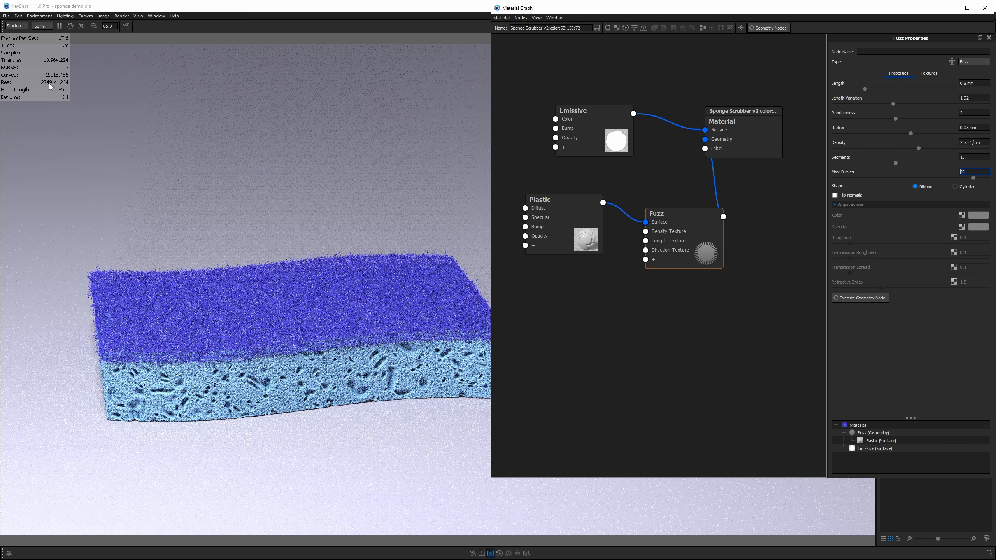
- Set fuzz Density to 3 1/mm, Length to 0.7 mm, then Density to 3.5 1/mm
drag(50, 86, 357, 308)
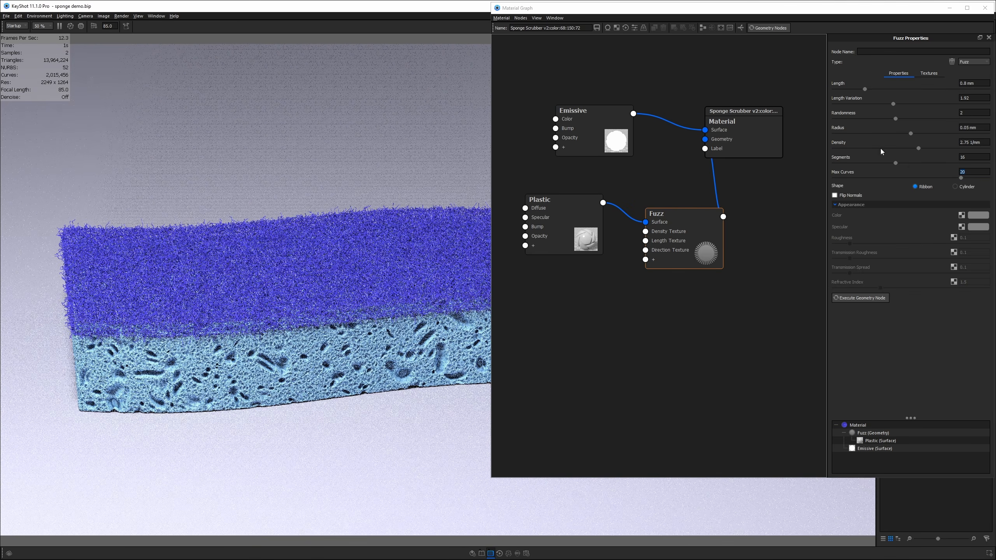
click(964, 143)
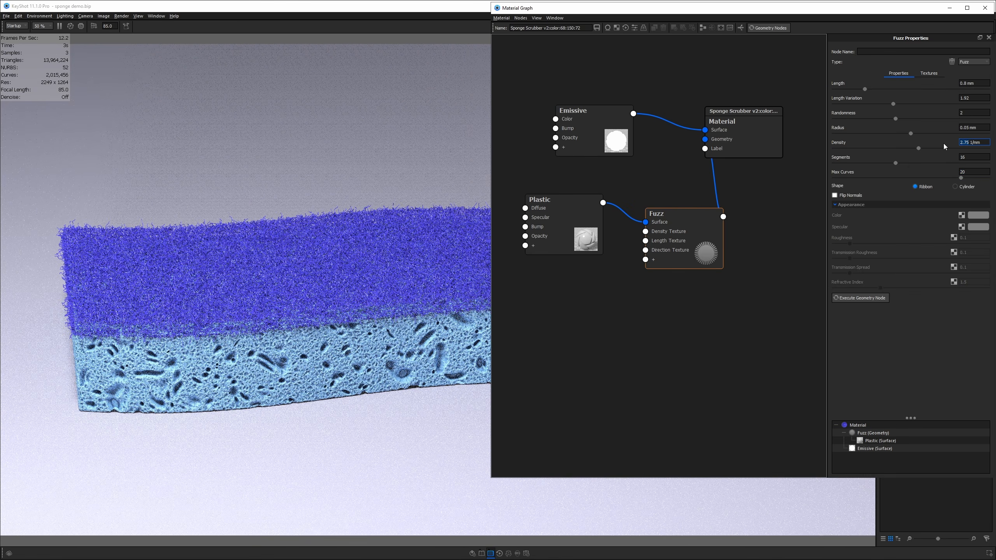
text(3)
key(Return)
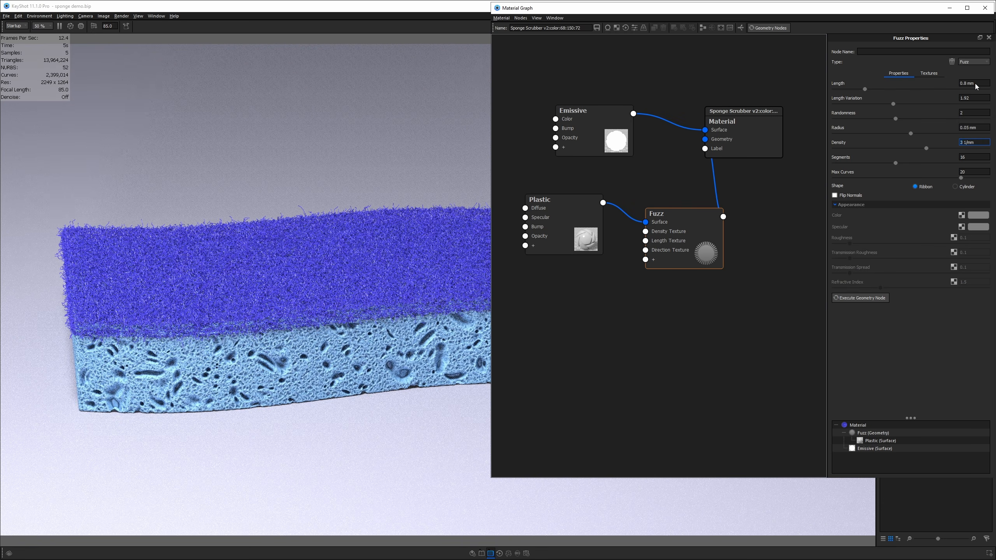
click(976, 86)
text(0.7)
key(Return)
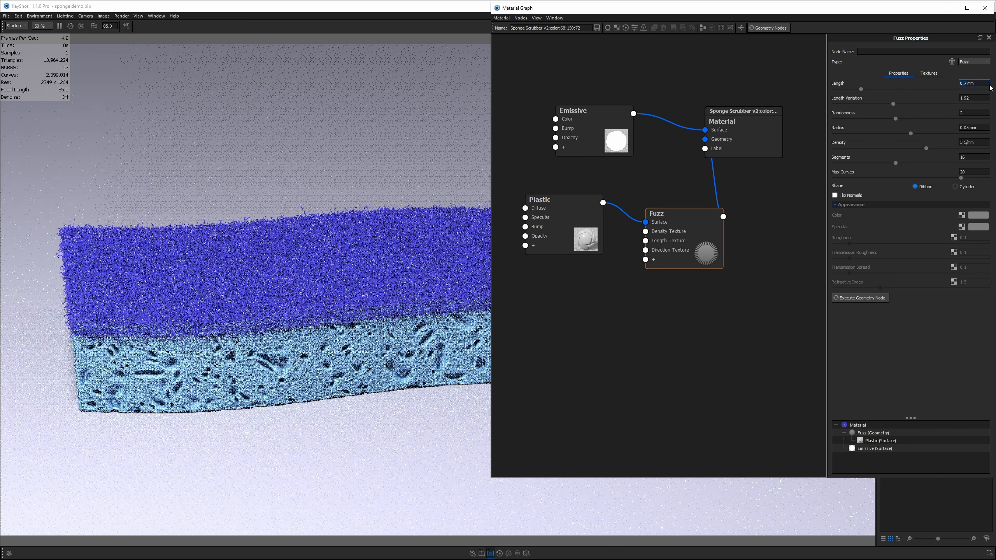
click(967, 143)
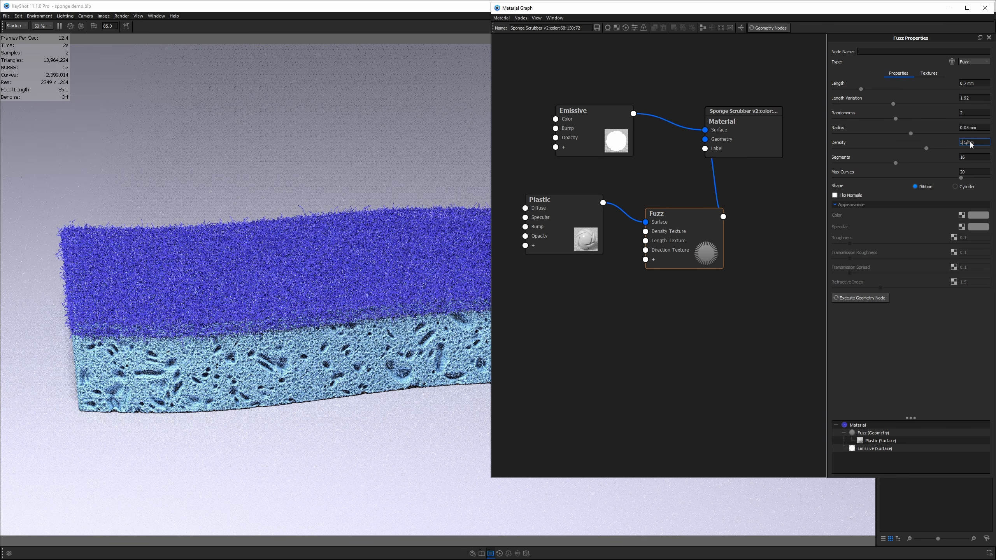
text(.5)
key(Return)
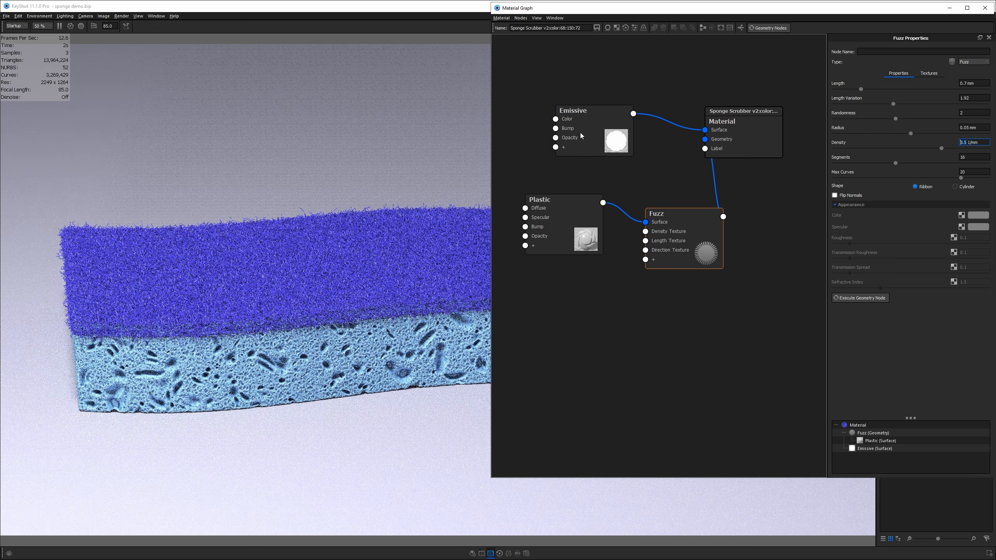
- Change the Plastic diffuse colour to hue 230°, saturation 68%, value 90%, checked against the photo
click(574, 215)
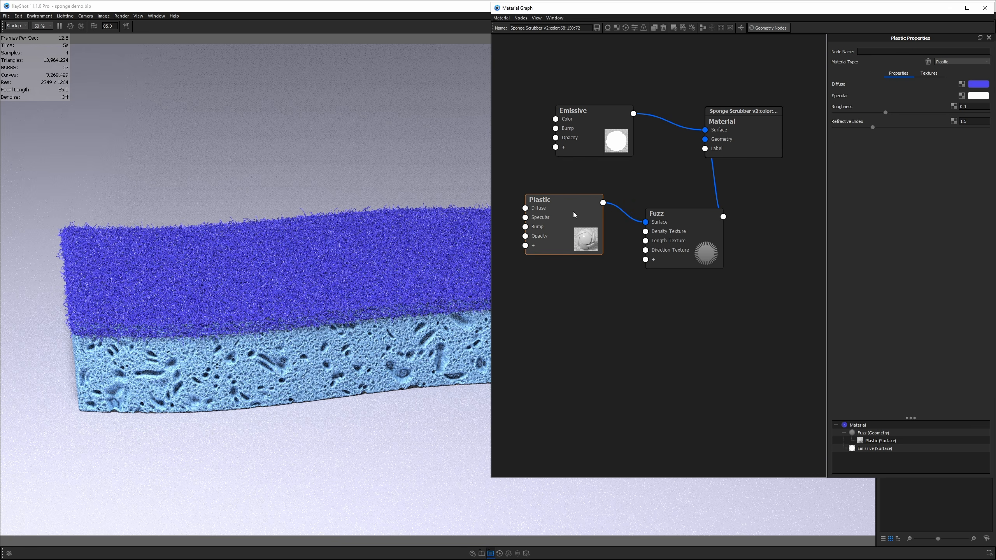
click(979, 84)
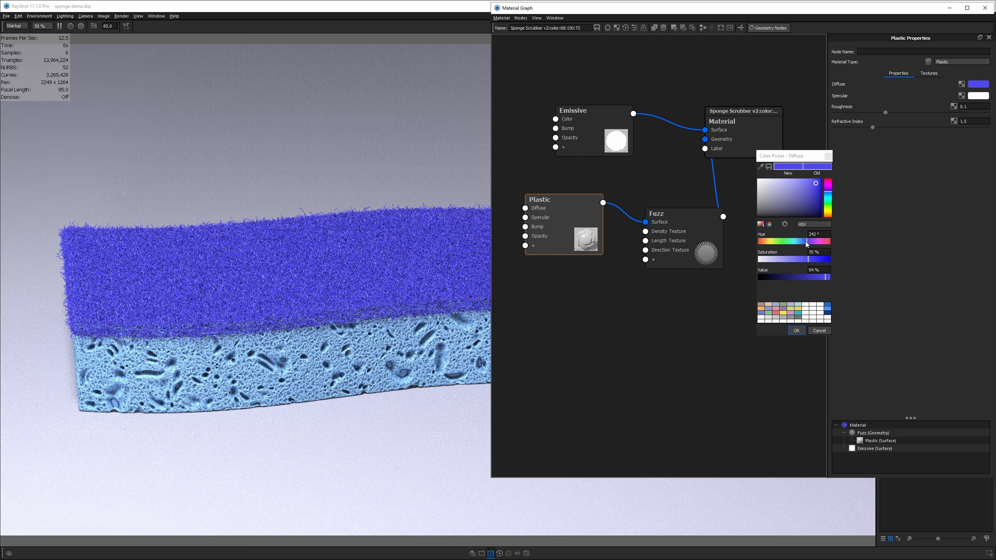
drag(808, 241, 806, 262)
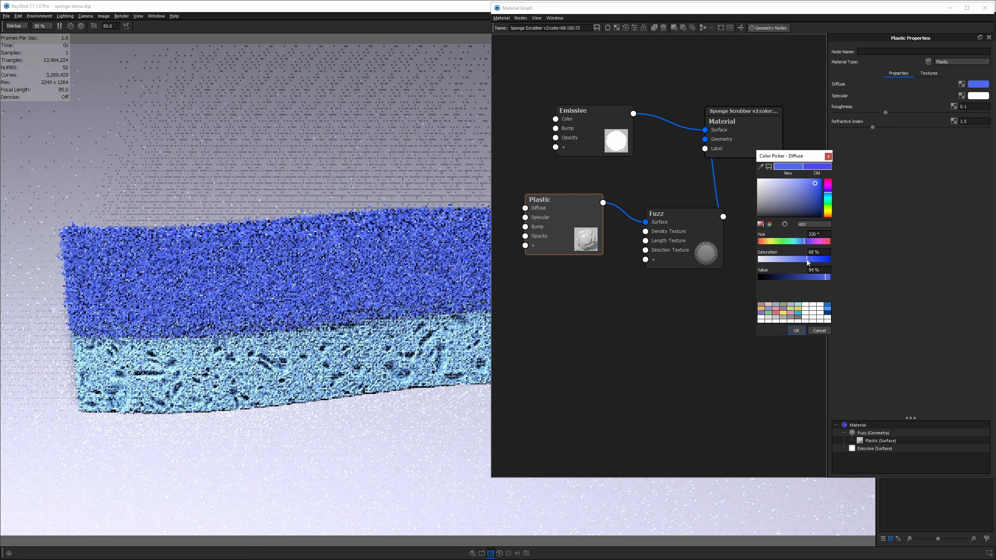
key(alt+Tab)
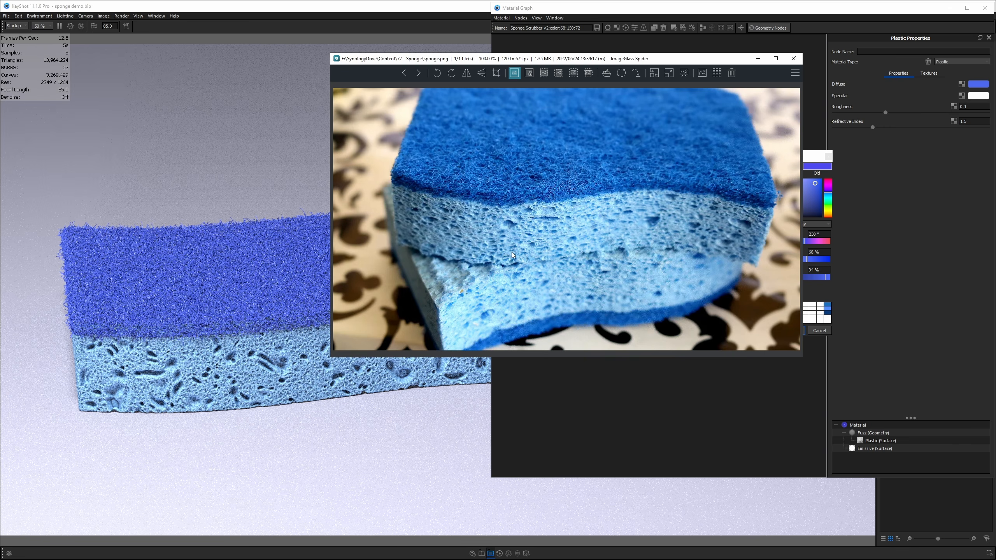
key(alt+Tab)
drag(828, 277, 823, 277)
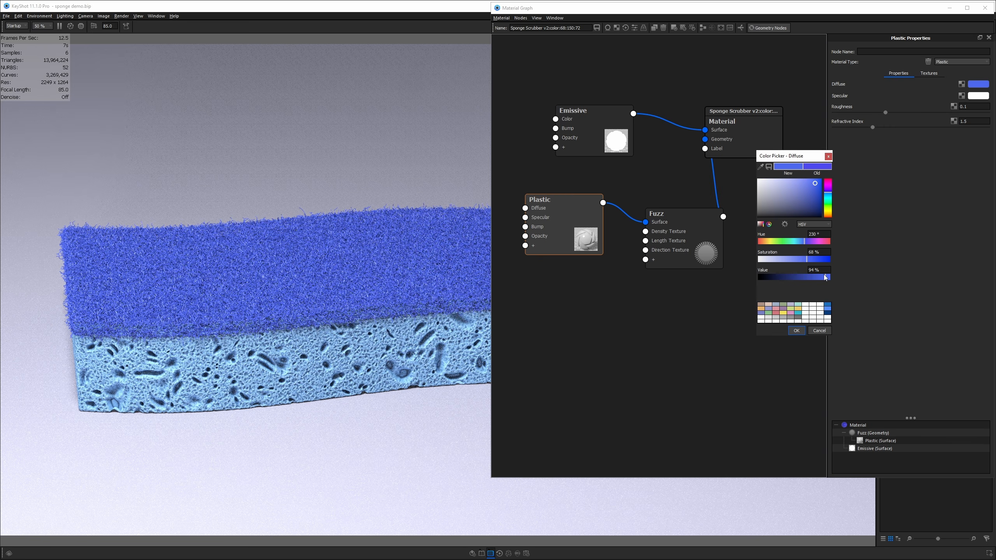
click(796, 330)
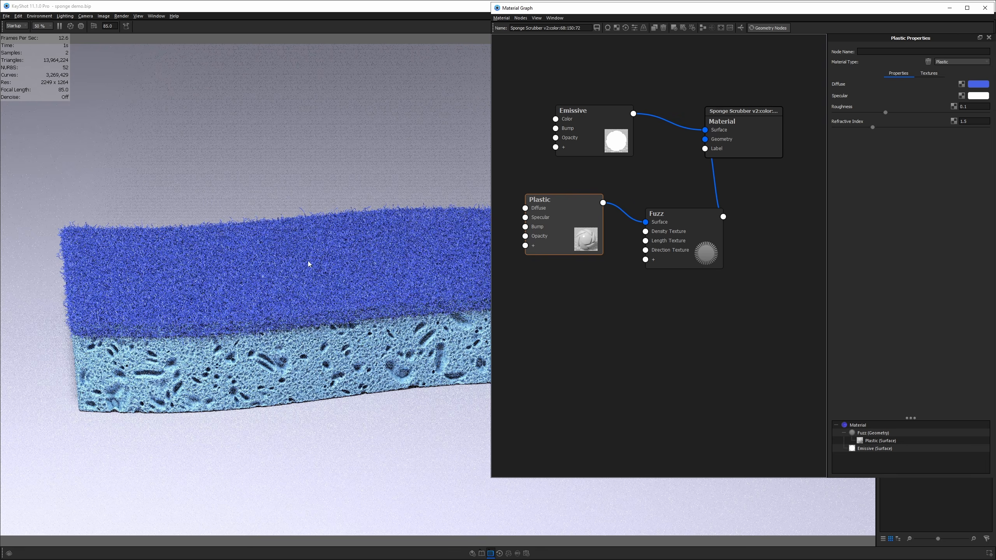
click(341, 253)
key(ctrl+d)
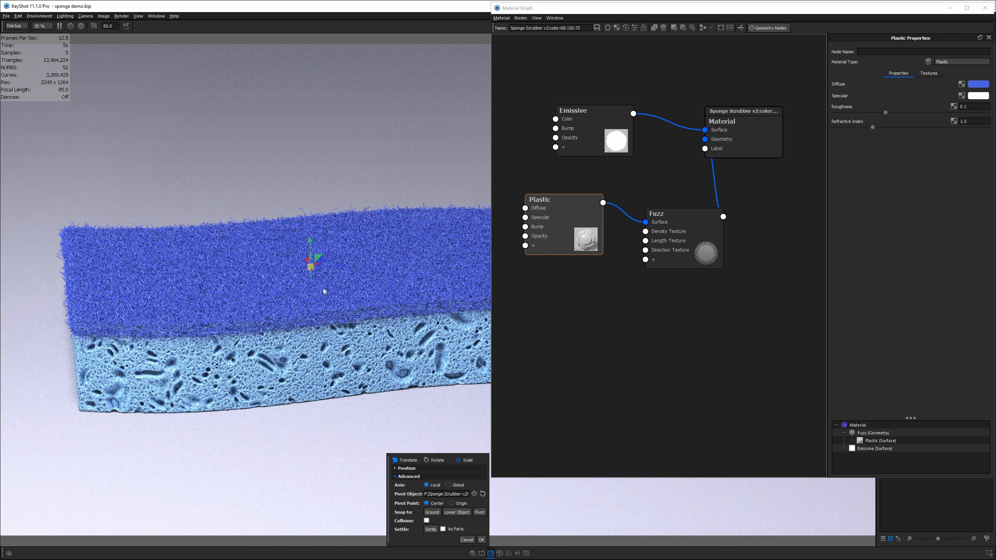
- Scale the sponge vertically to 0.9, then 0.8
click(312, 279)
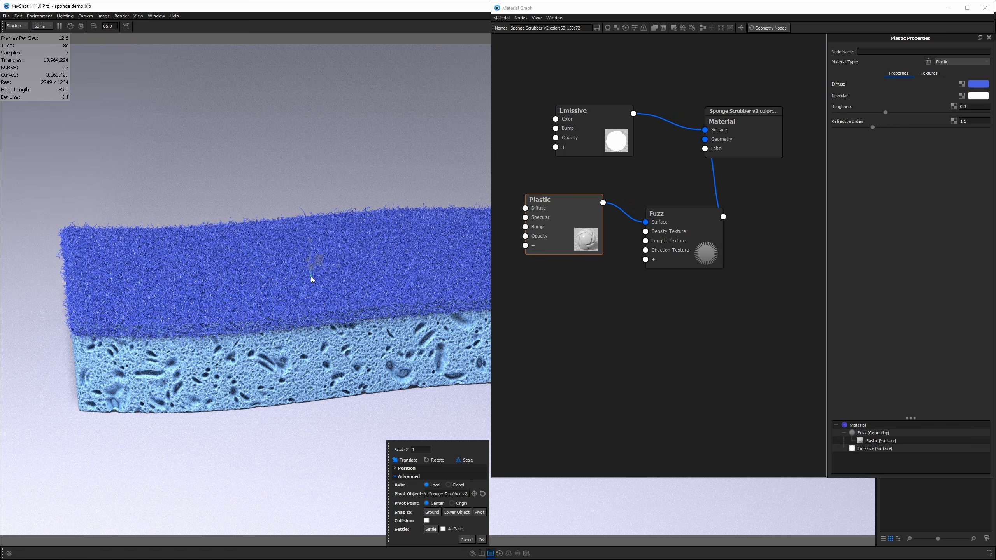
click(424, 451)
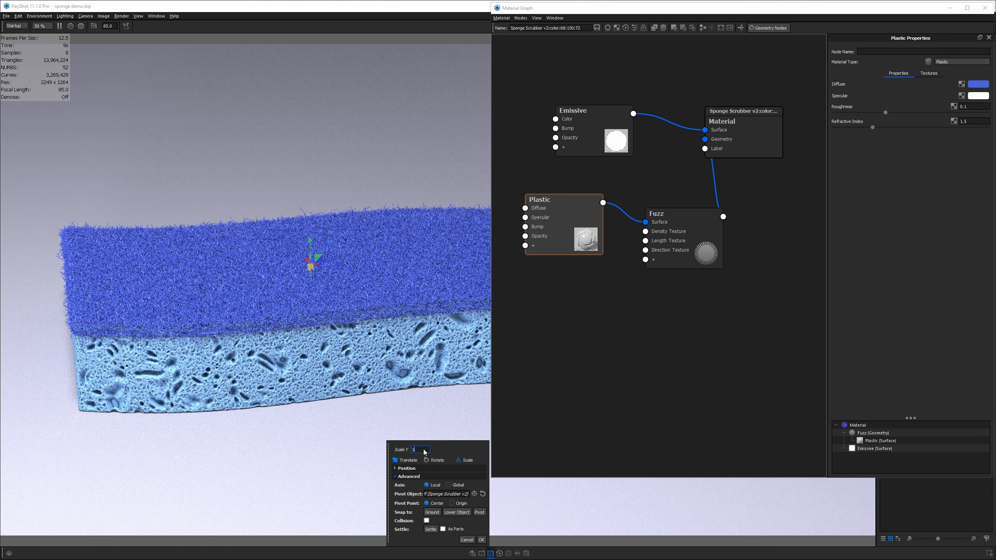
text(.9)
key(Return)
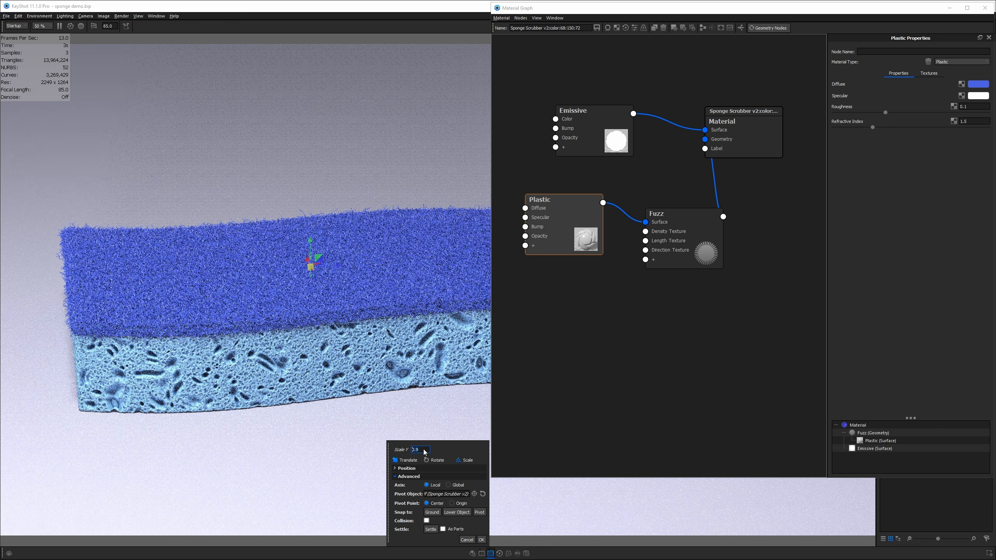
text(.8)
key(Return)
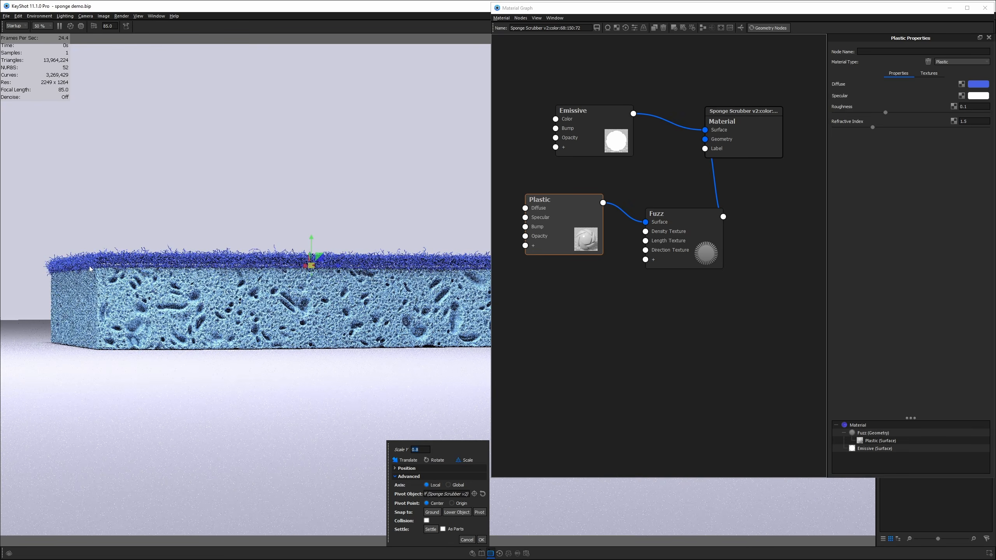
- Set the sponge's overall scale to 0.95, then 0.99, and move it up along Y
drag(310, 259, 308, 267)
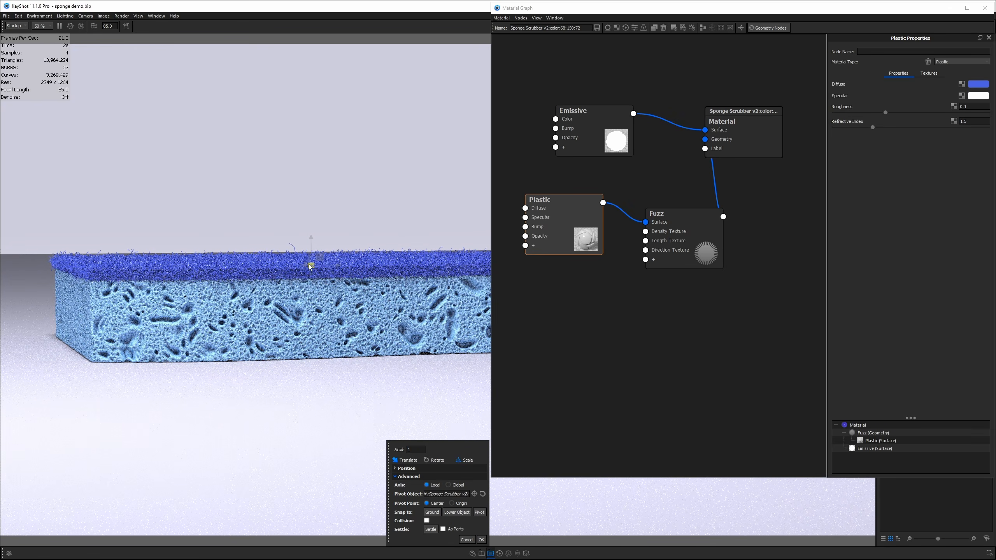
click(418, 451)
text(.95)
key(Return)
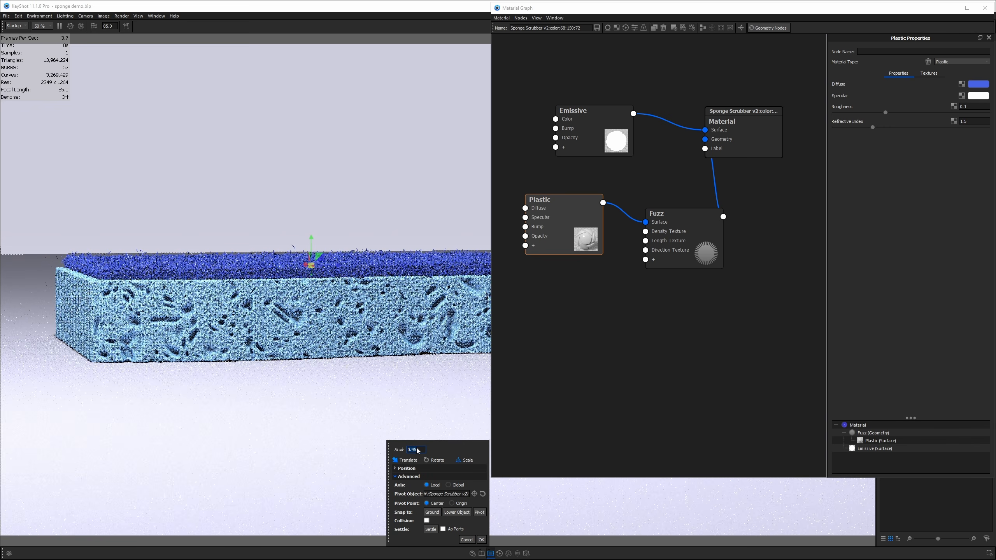
click(420, 453)
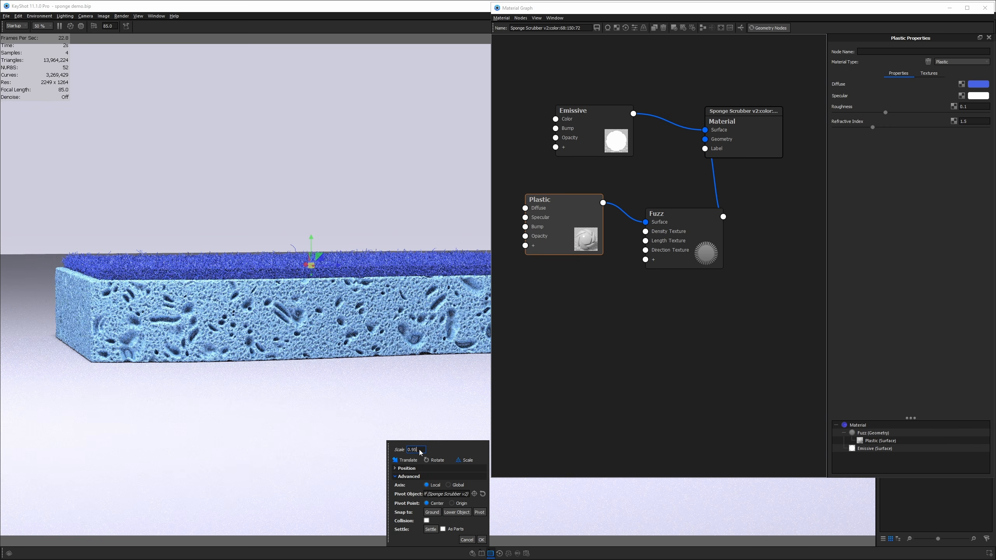
text(9)
key(Return)
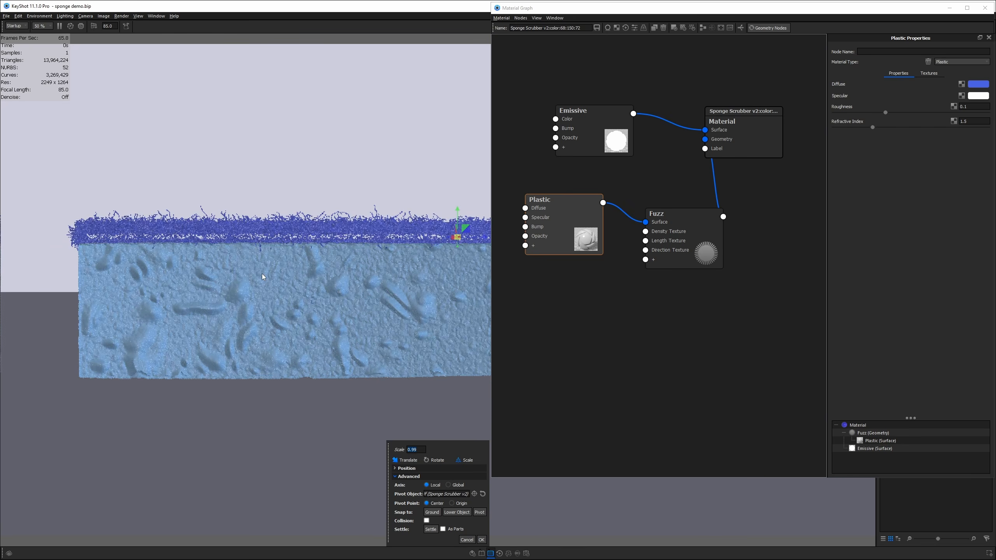
mouse_move(457, 220)
mouse_down()
mouse_move(456, 207)
mouse_move(457, 222)
mouse_up()
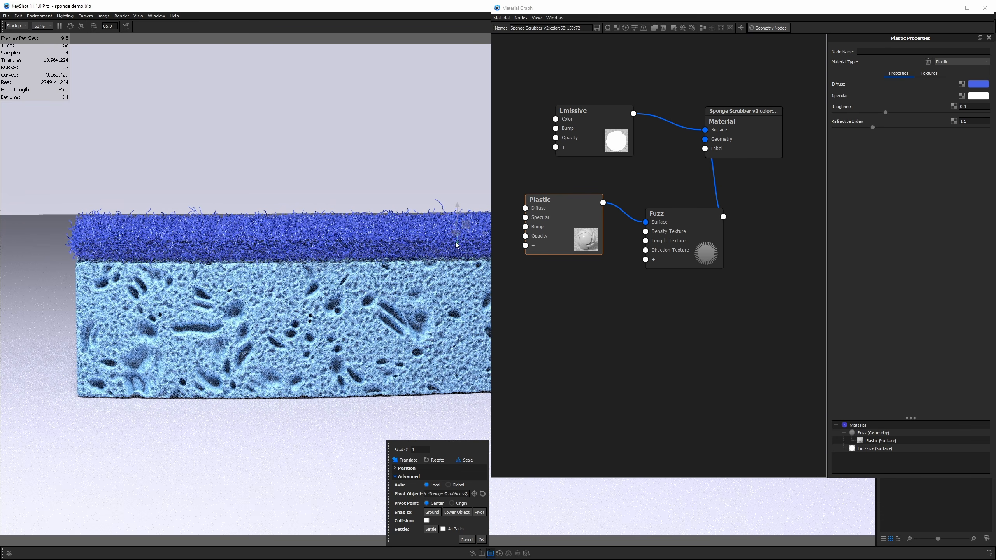
- Set Scale Y to 0.7, raise the sponge slightly, and make overall scale 0.995
click(419, 450)
text(0.7)
key(Return)
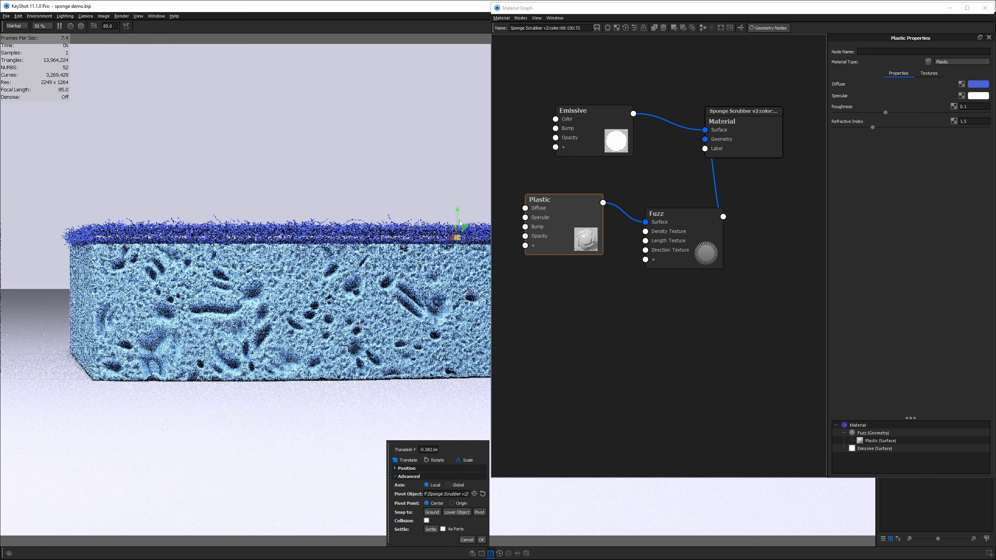
drag(460, 223, 459, 212)
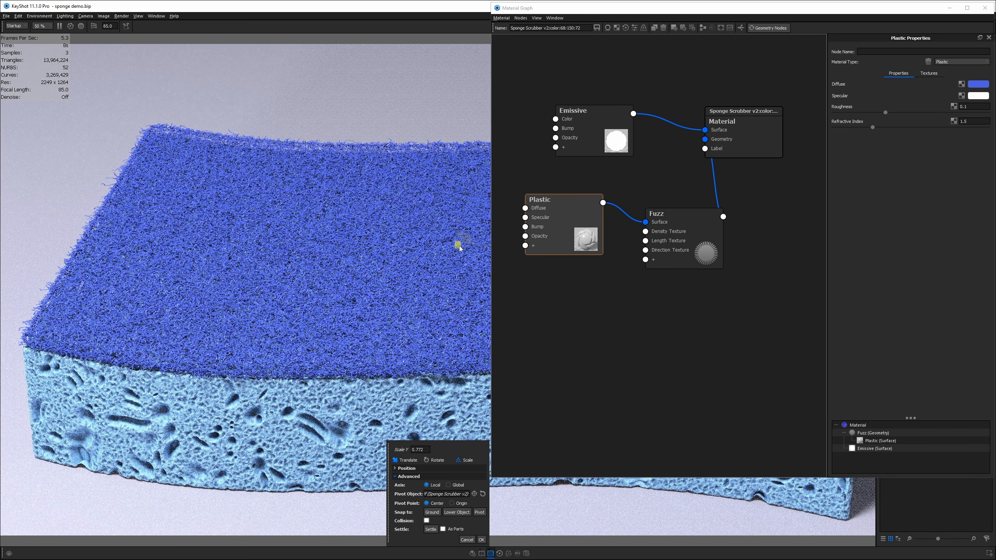
drag(459, 246, 459, 248)
double_click(415, 450)
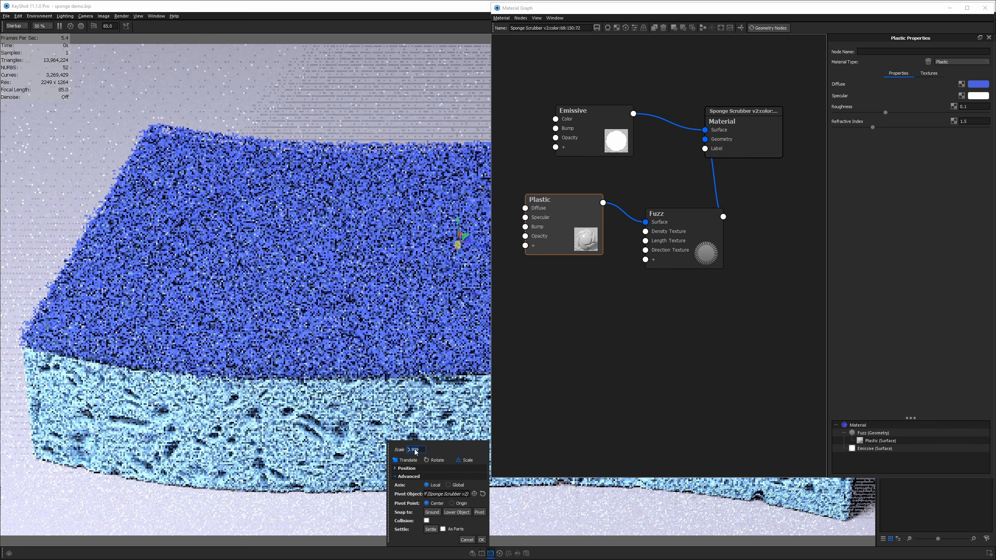
text(0.995)
key(Return)
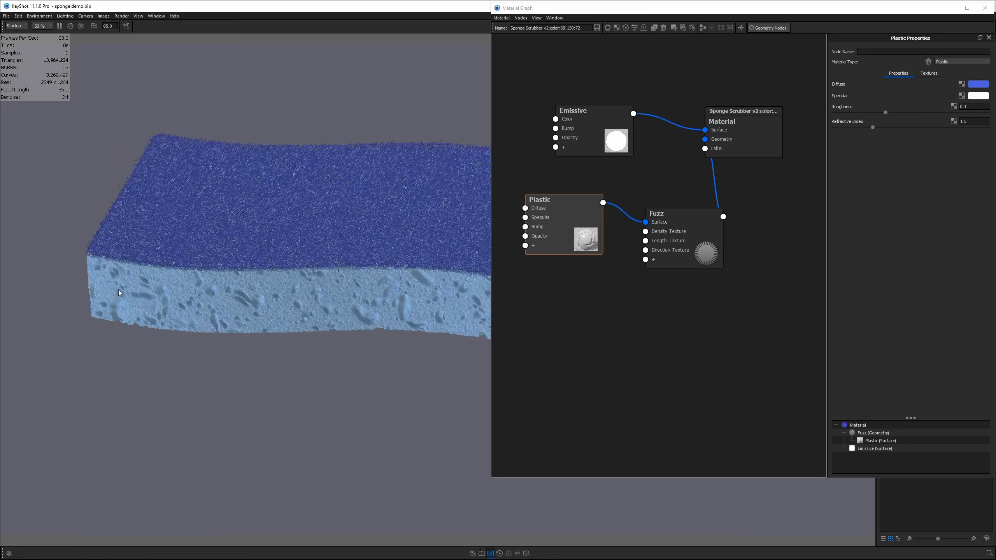
drag(119, 293, 265, 345)
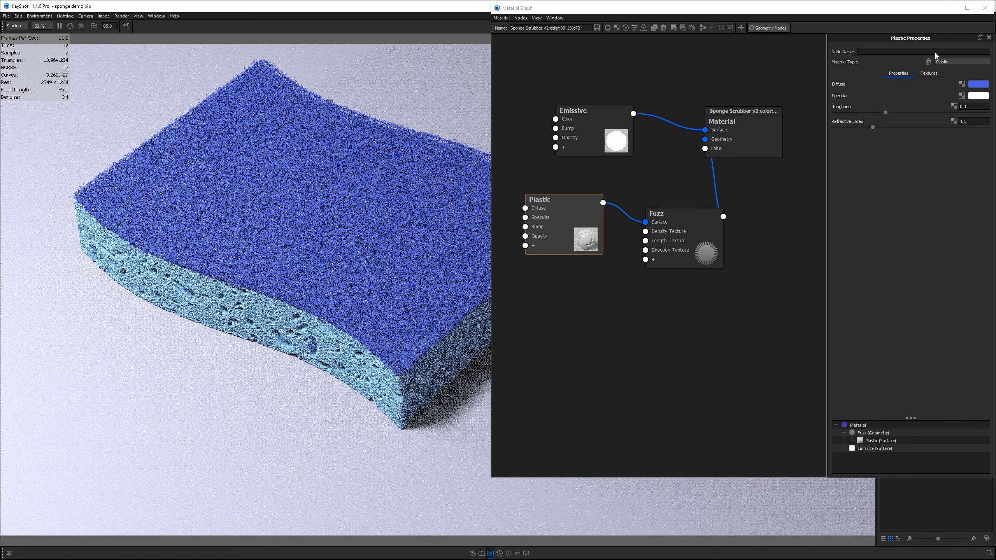
- Close the Material Graph and orbit and zoom in on the sponge's fuzzy edge
click(985, 8)
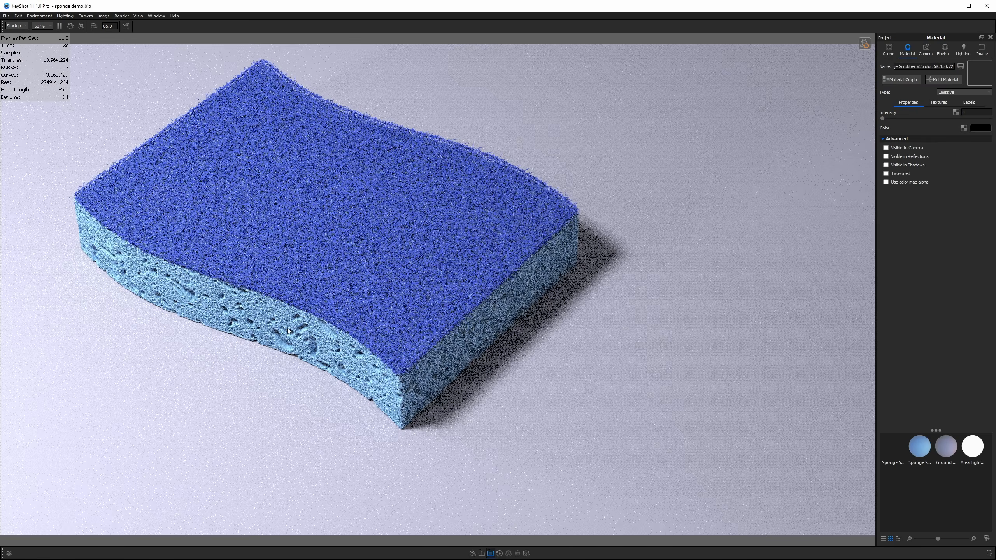
drag(492, 223, 589, 123)
scroll(590, 123, up, 5)
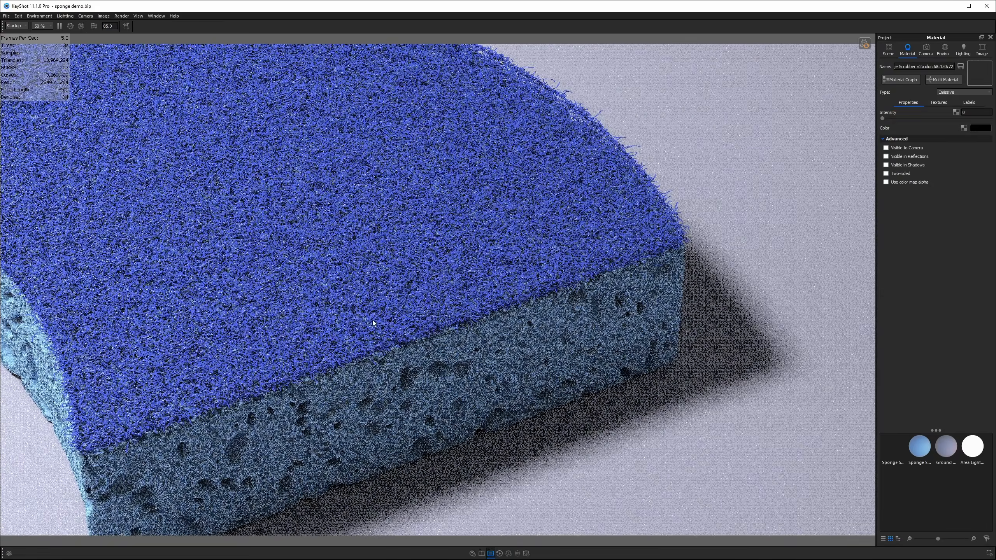
scroll(377, 306, down, 4)
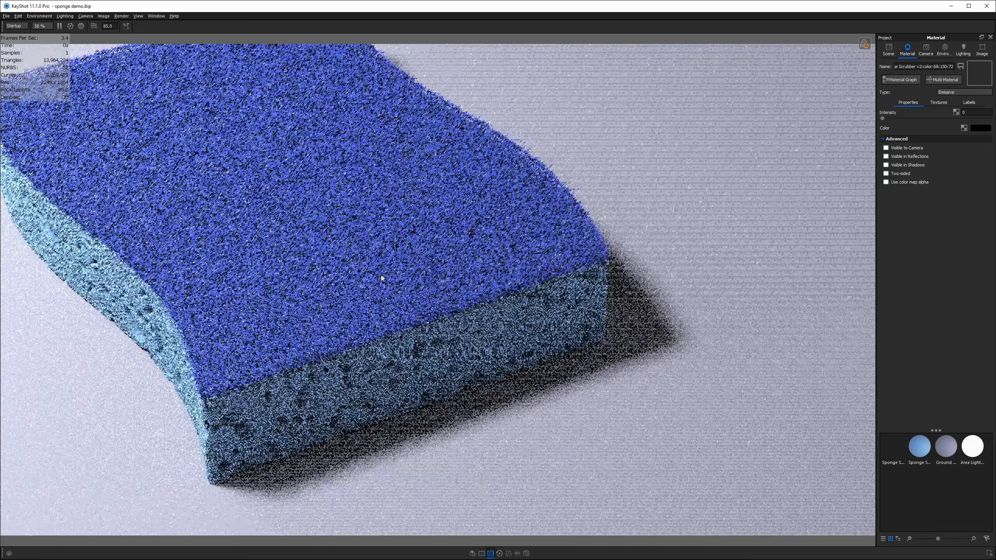
scroll(414, 276, down, 5)
drag(414, 276, 414, 240)
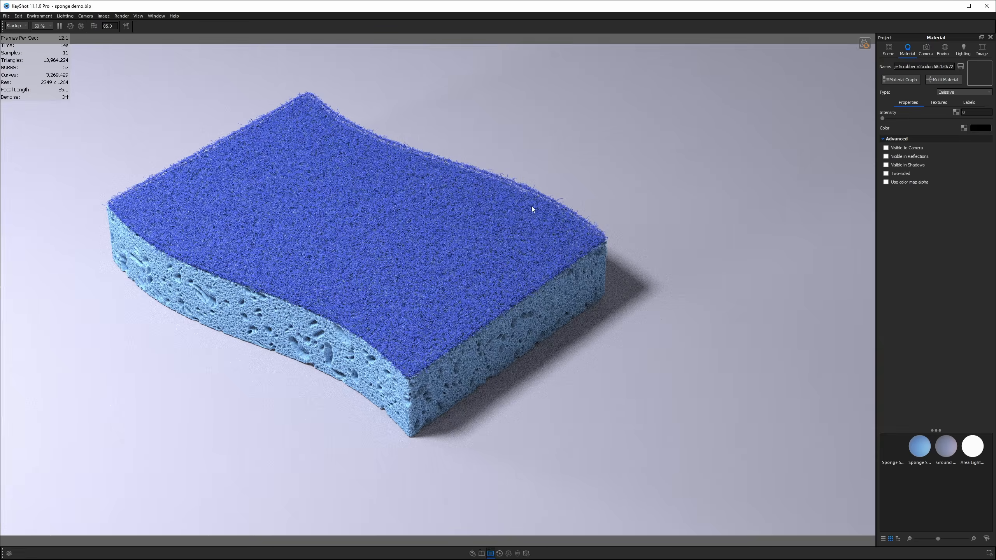
scroll(530, 203, up, 10)
middle_drag(487, 225, 477, 229)
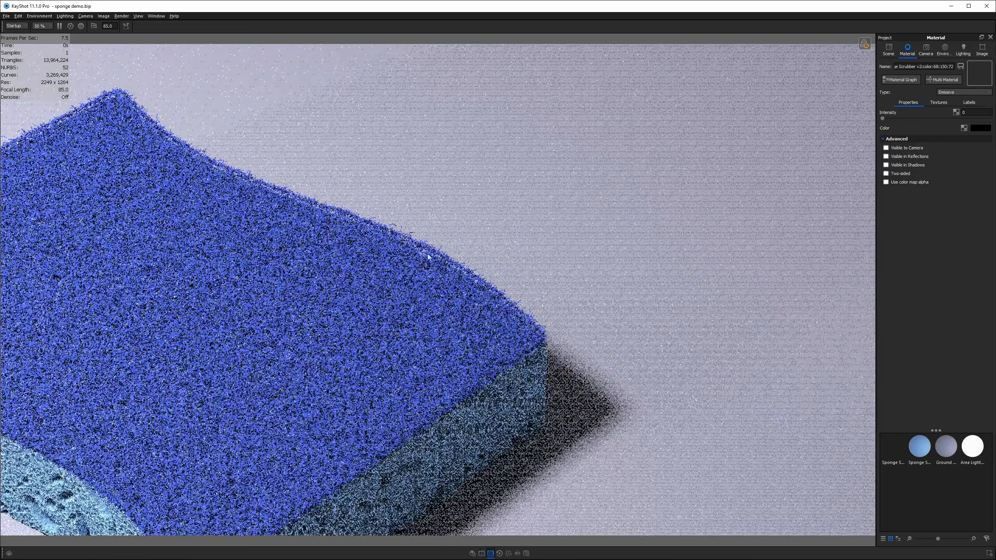
scroll(436, 244, up, 4)
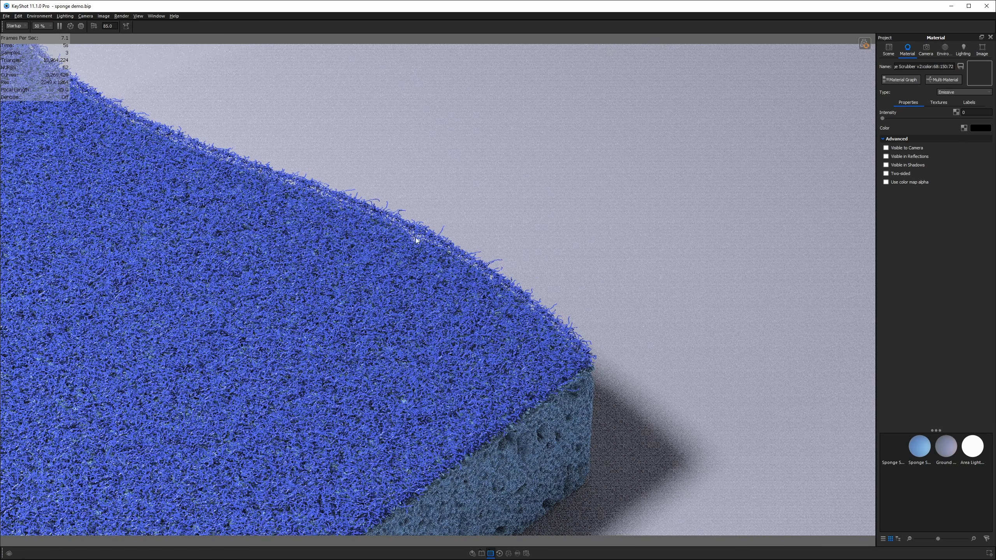
scroll(410, 261, down, 10)
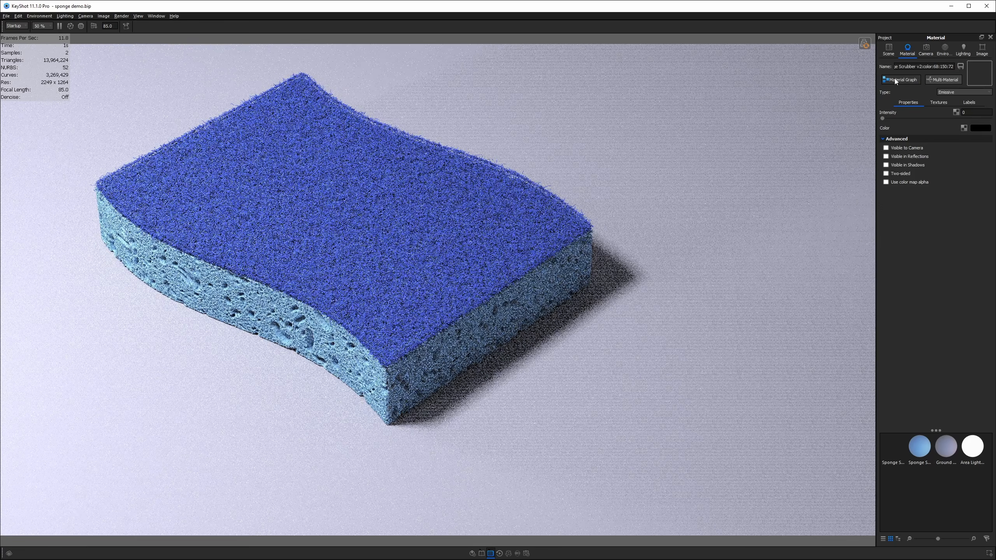
- Duplicate the Plastic node in the material graph
click(898, 80)
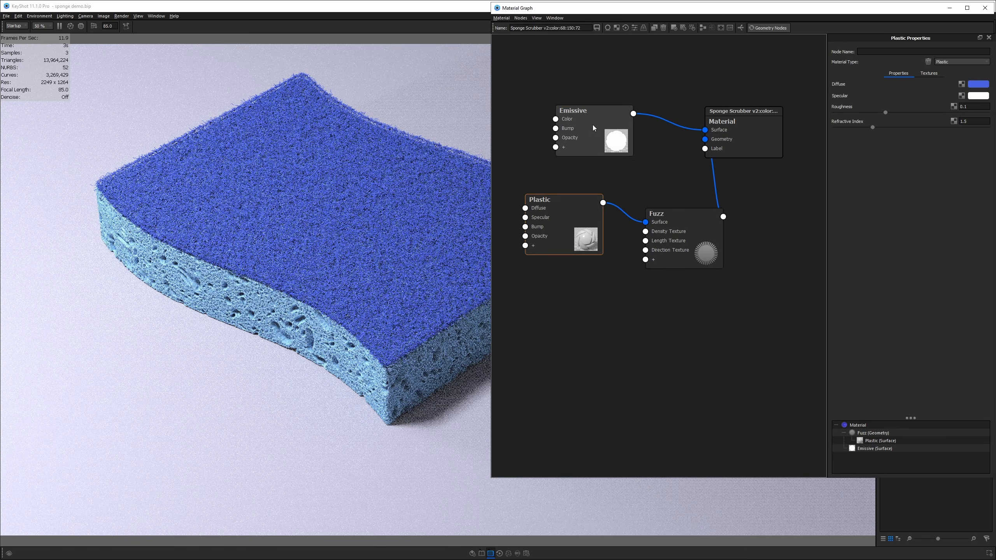
right_click(571, 149)
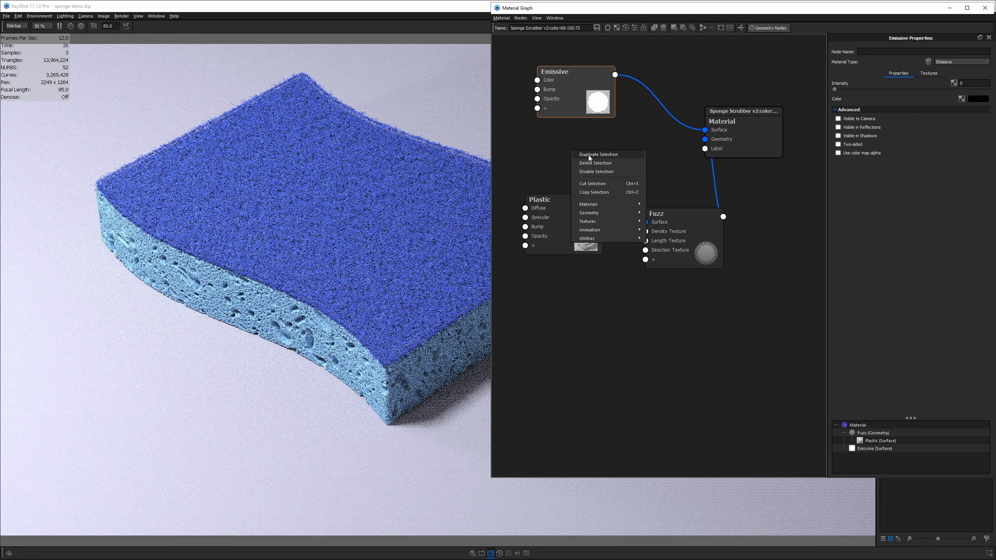
click(563, 210)
right_click(565, 214)
click(612, 216)
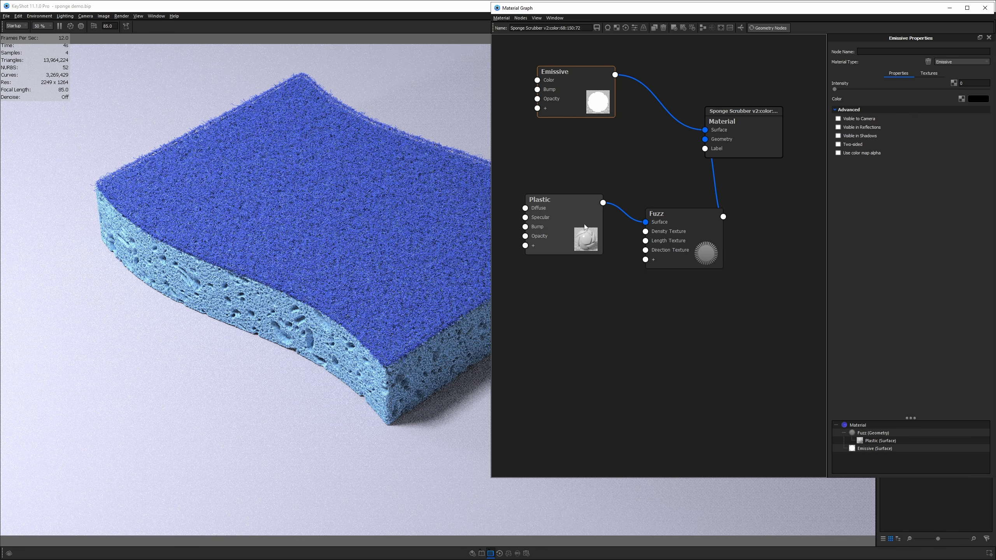
- Give the copy a grey specular and 0.3 roughness, and wire it into the material Surface
click(979, 96)
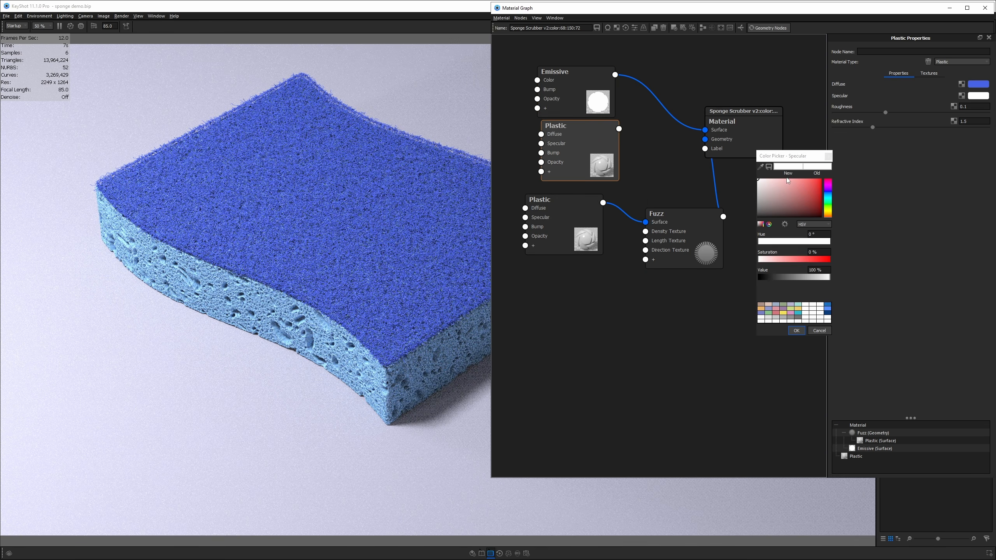
click(758, 200)
click(796, 330)
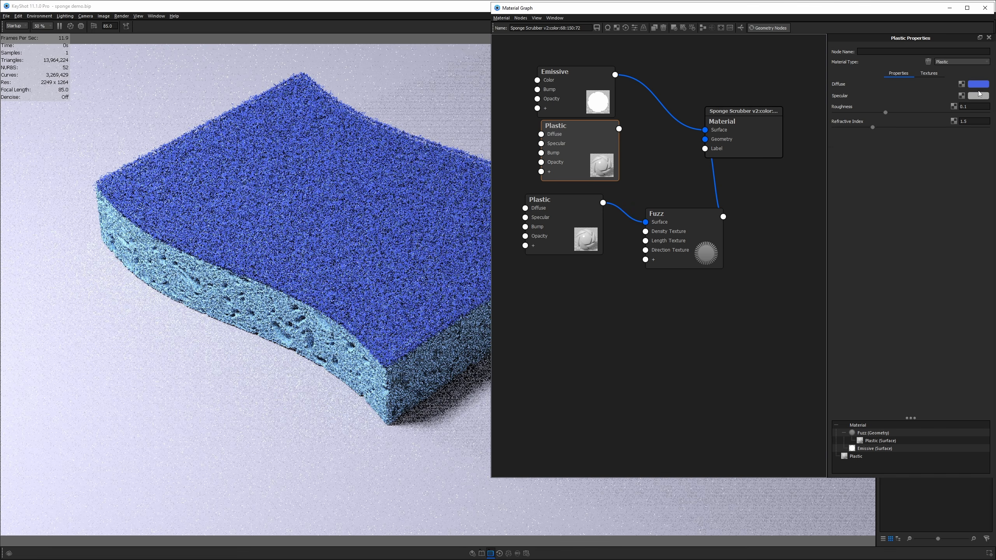
click(969, 107)
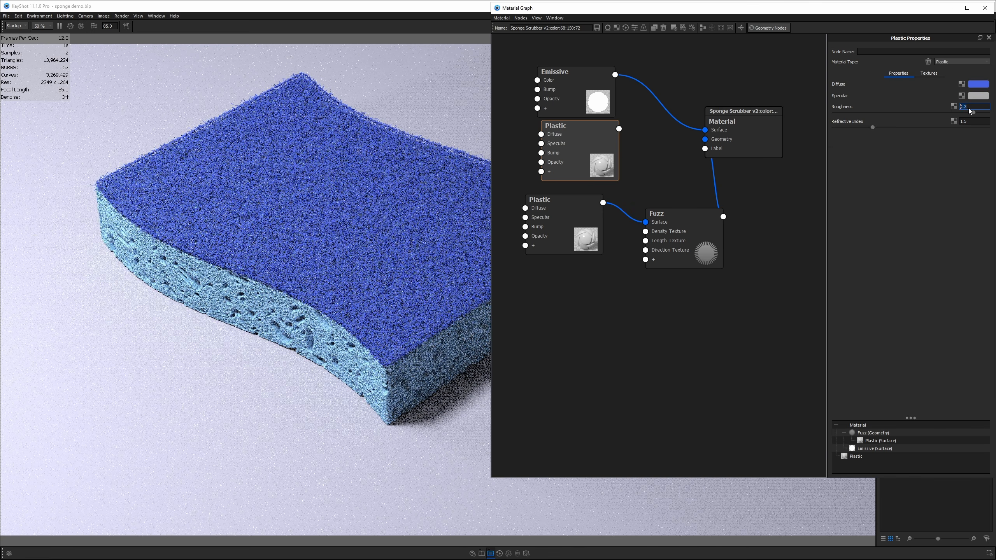
key(BackSpace)
text(3)
key(Return)
drag(619, 130, 705, 130)
drag(379, 141, 365, 253)
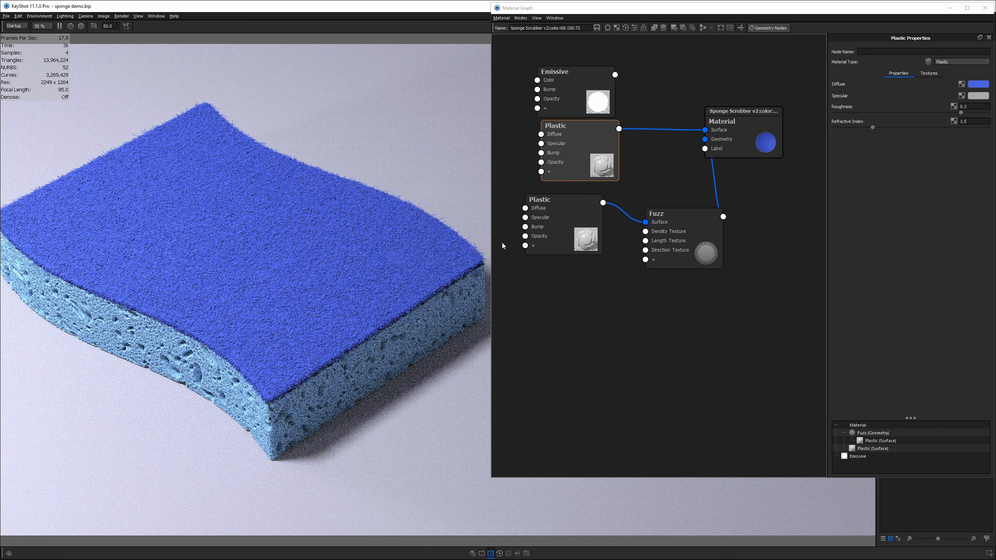
click(979, 84)
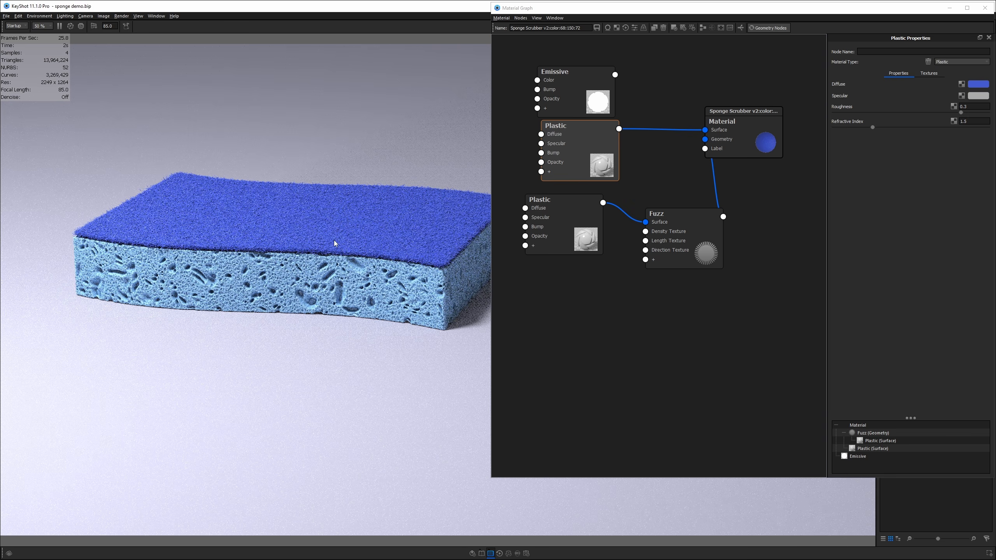
- Apply a uniform scale of 1.008 to the sponge scrubber and confirm the transform
key(ctrl+d)
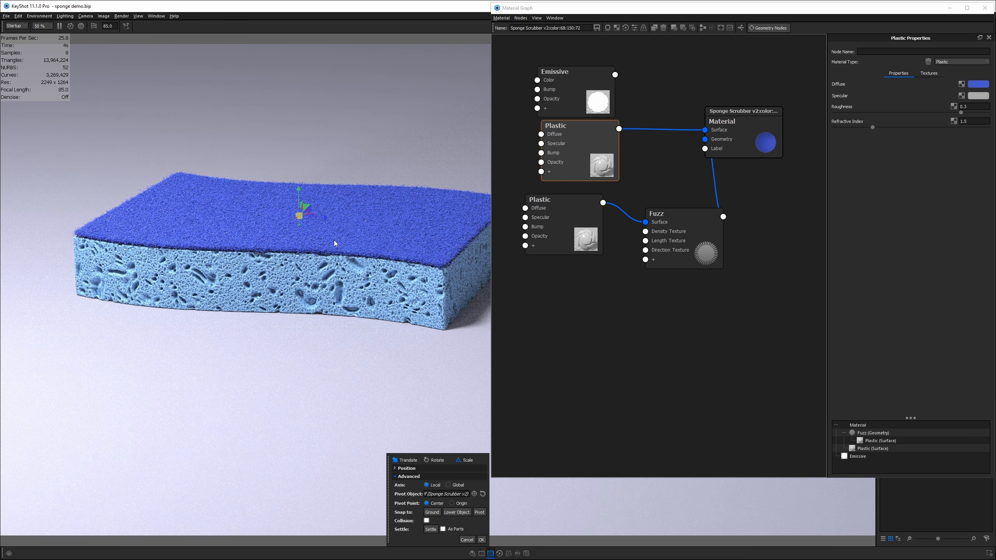
drag(301, 227, 299, 188)
click(300, 217)
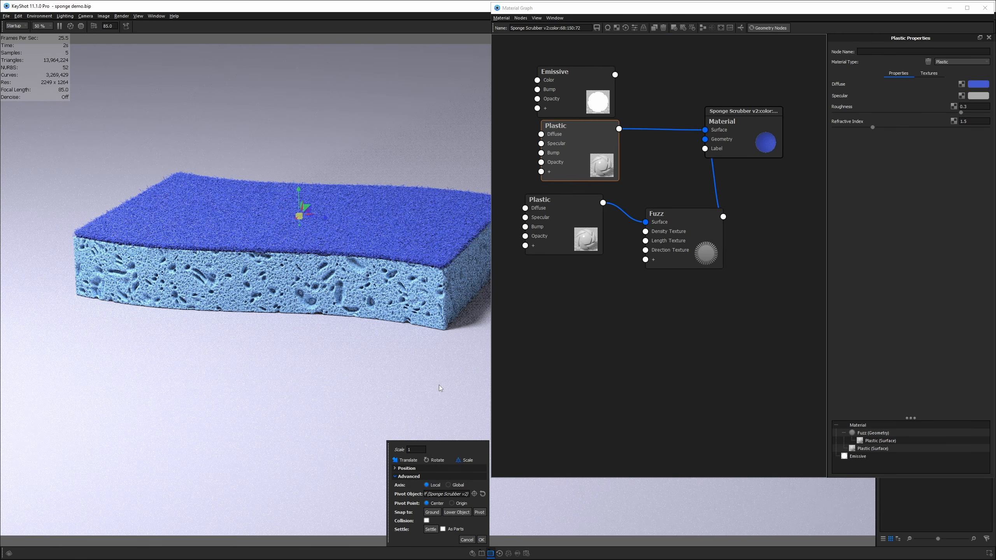
click(420, 452)
text(.008)
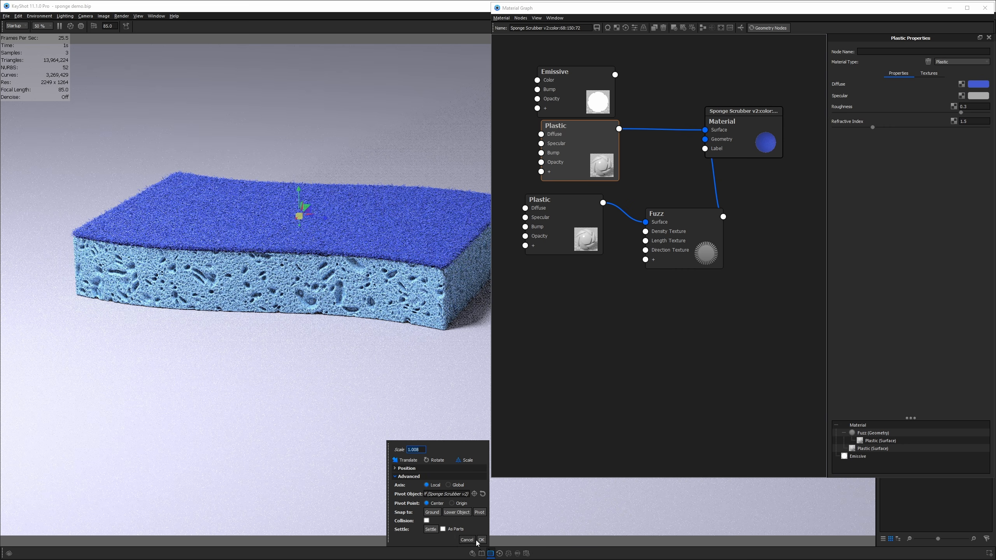
click(481, 541)
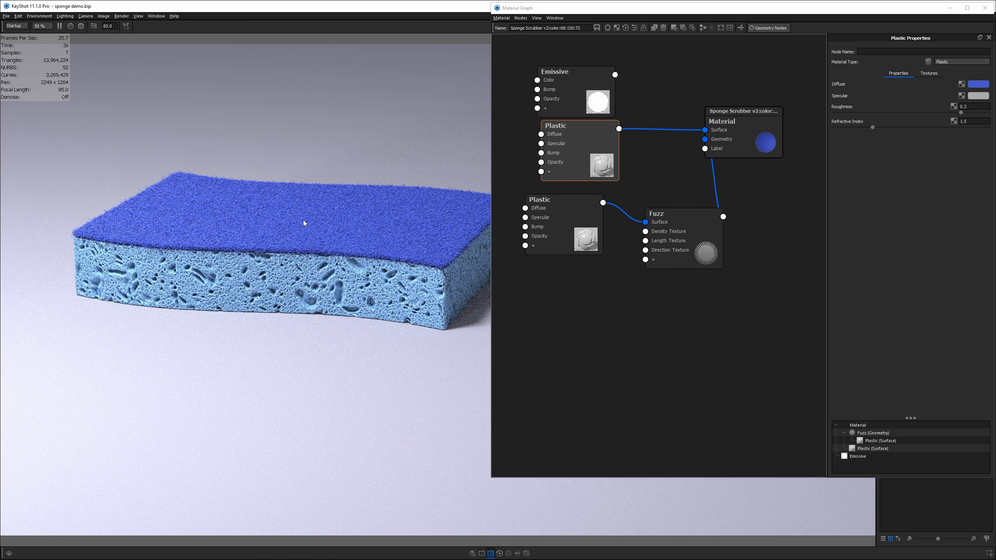
- Change the new plastic's diffuse colour to a darker, less saturated blue
click(970, 85)
click(775, 235)
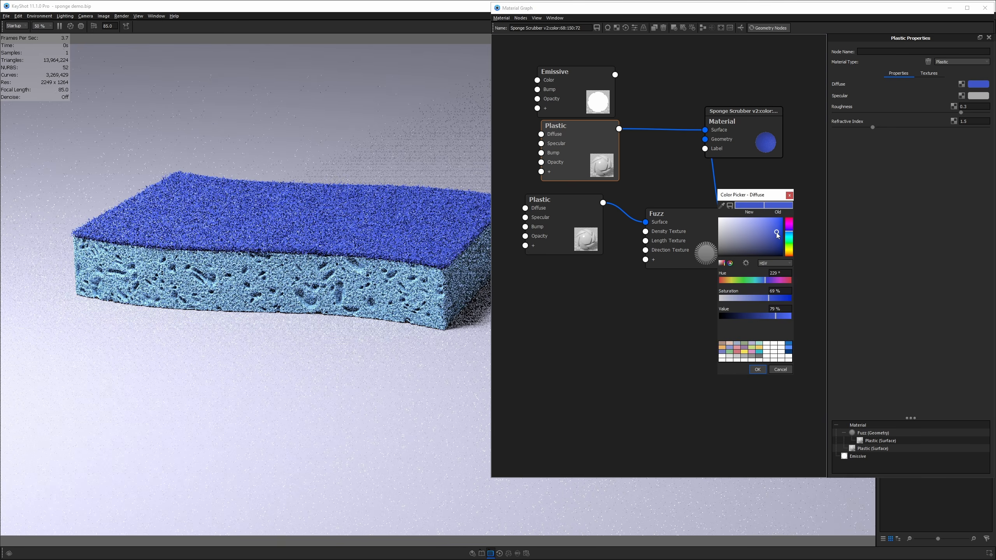
click(758, 370)
- Set the original Plastic's refractive index to 1.7
click(573, 220)
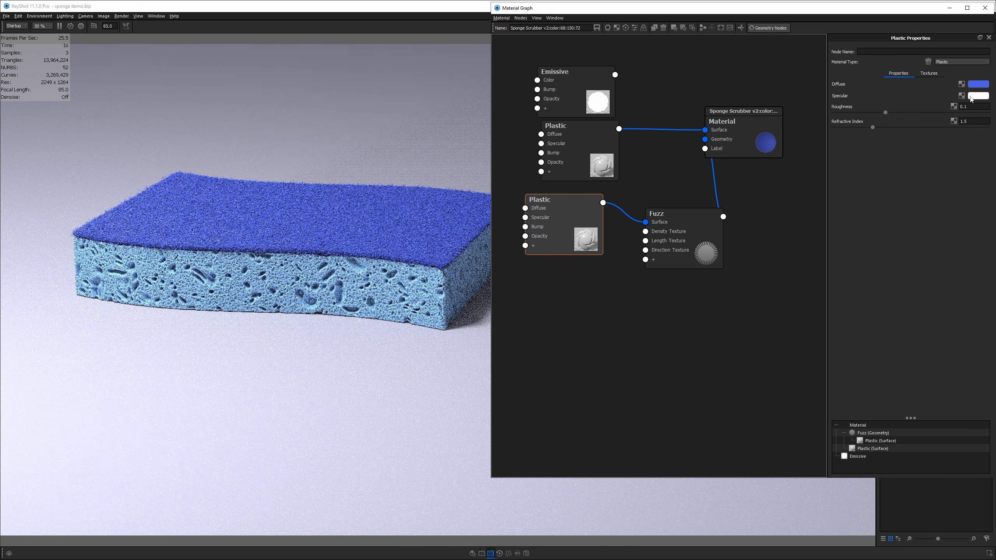
scroll(221, 235, up, 2)
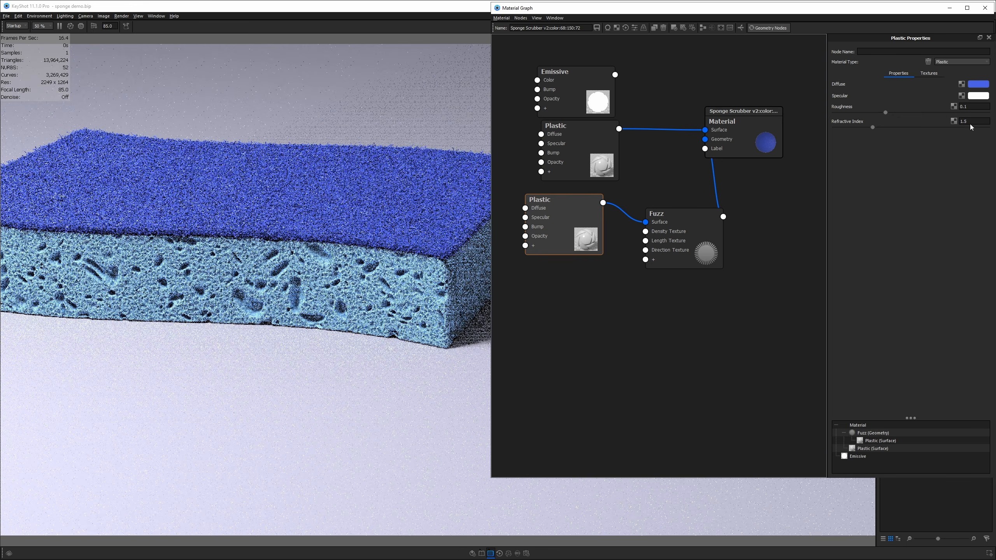
drag(973, 122, 941, 121)
text(2)
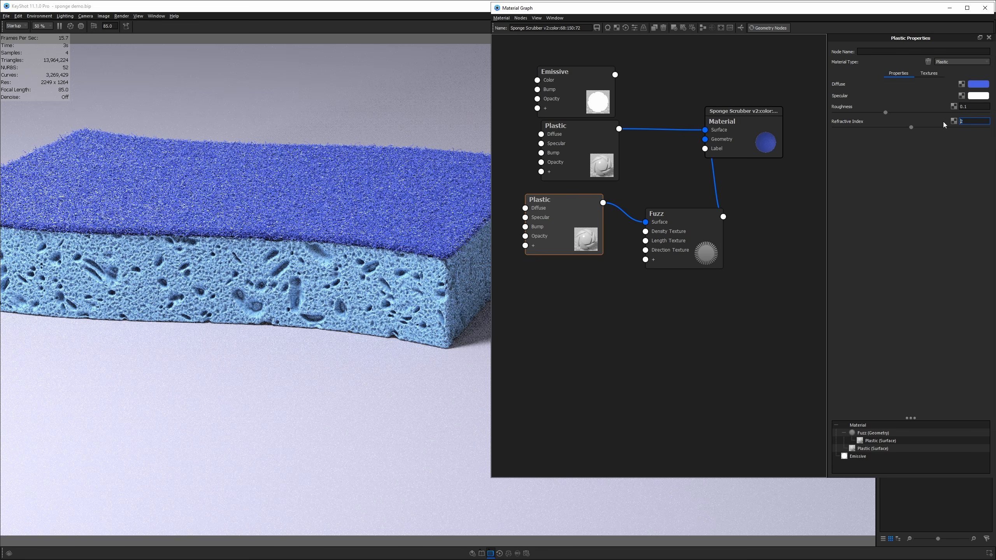
text(1.7)
key(Return)
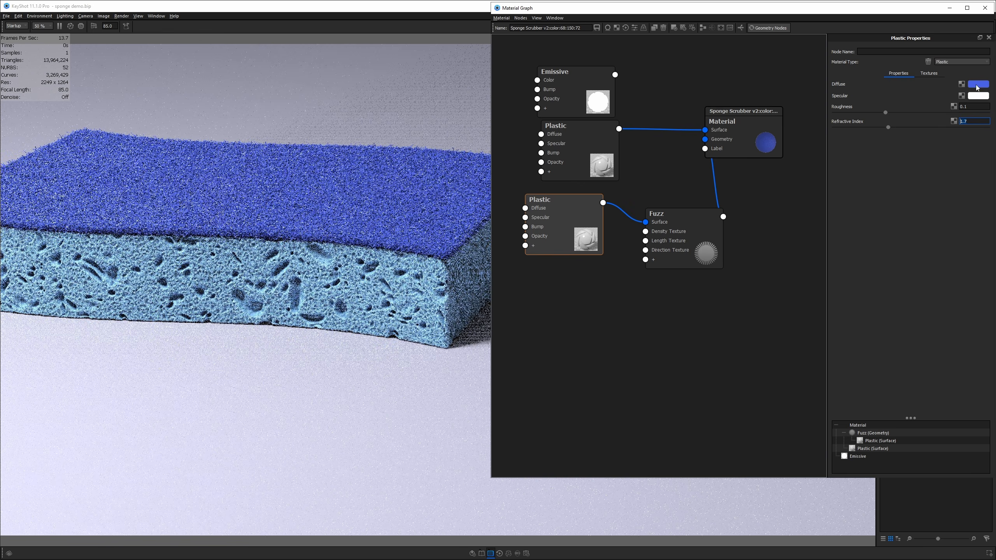
- Darken the new plastic's specular to a deeper grey and set its refractive index to 1.4
click(976, 96)
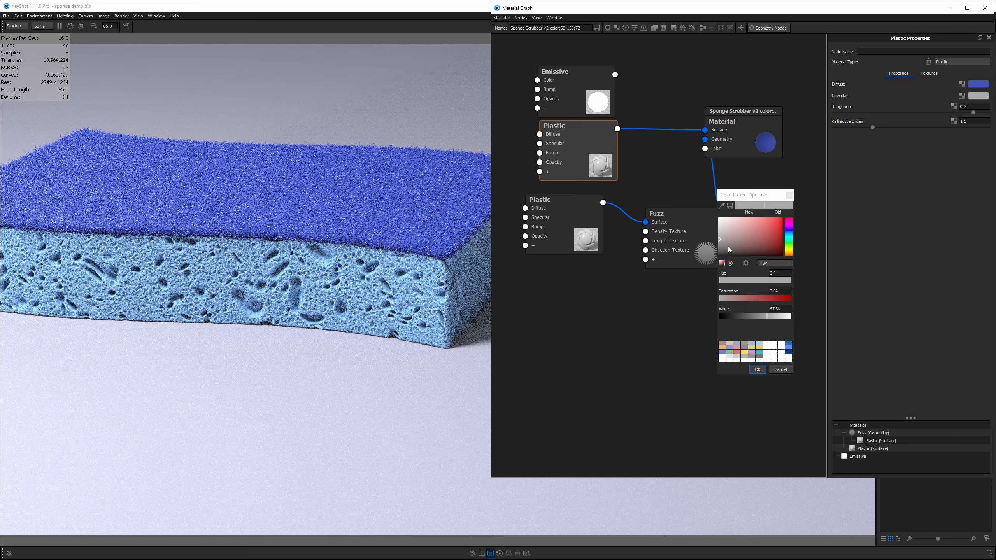
drag(729, 249, 716, 251)
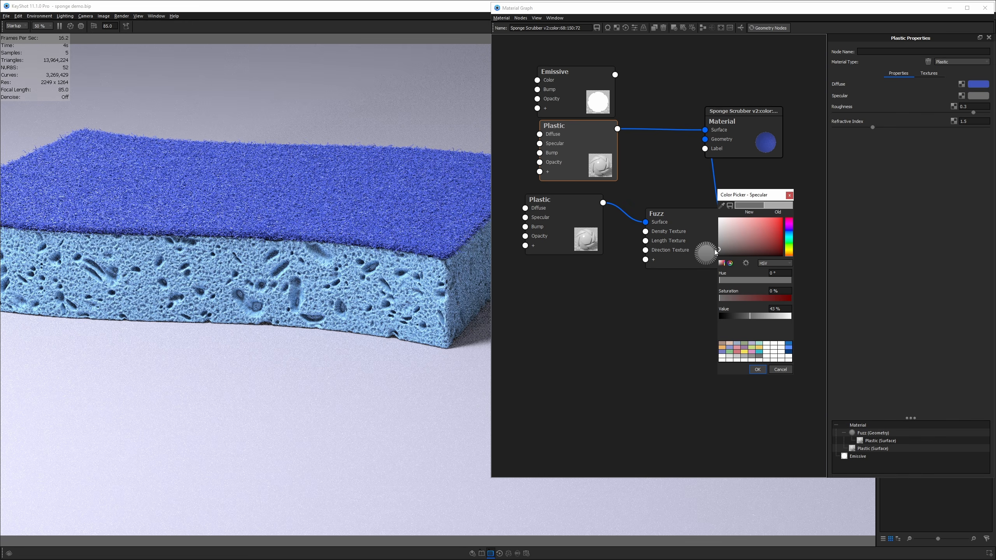
click(757, 370)
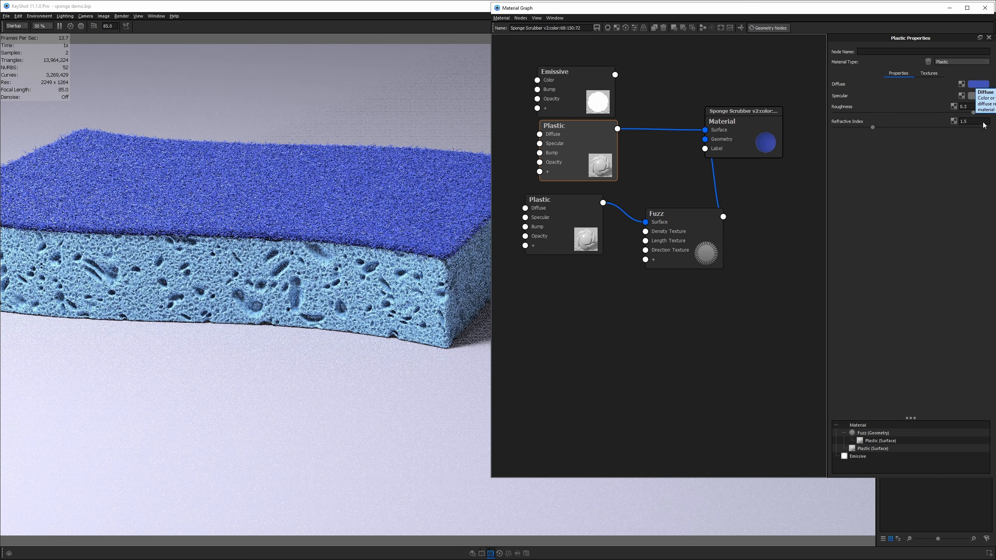
click(977, 123)
scroll(976, 123, down, 1)
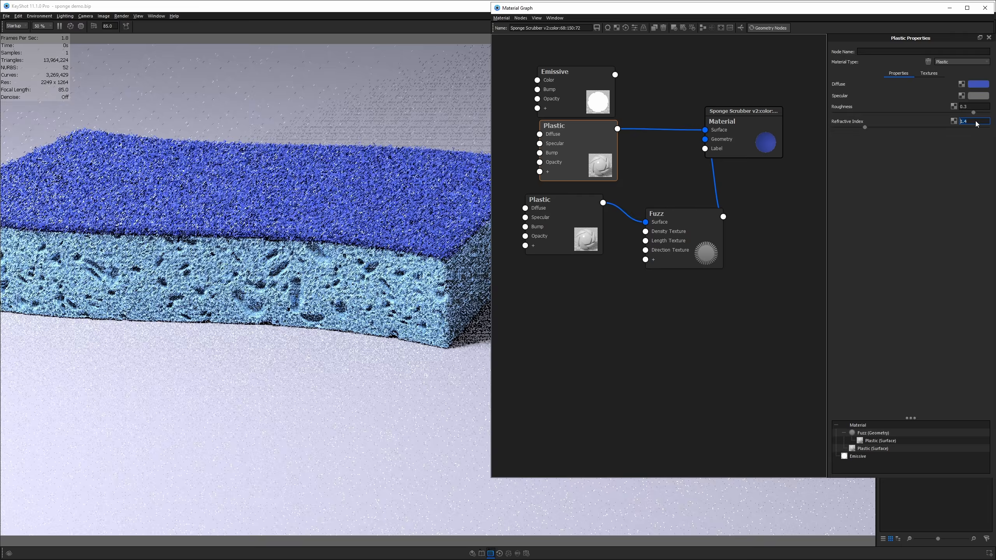
scroll(330, 251, down, 5)
- Delete the unused Emissive node and close the Material Graph
drag(330, 251, 285, 298)
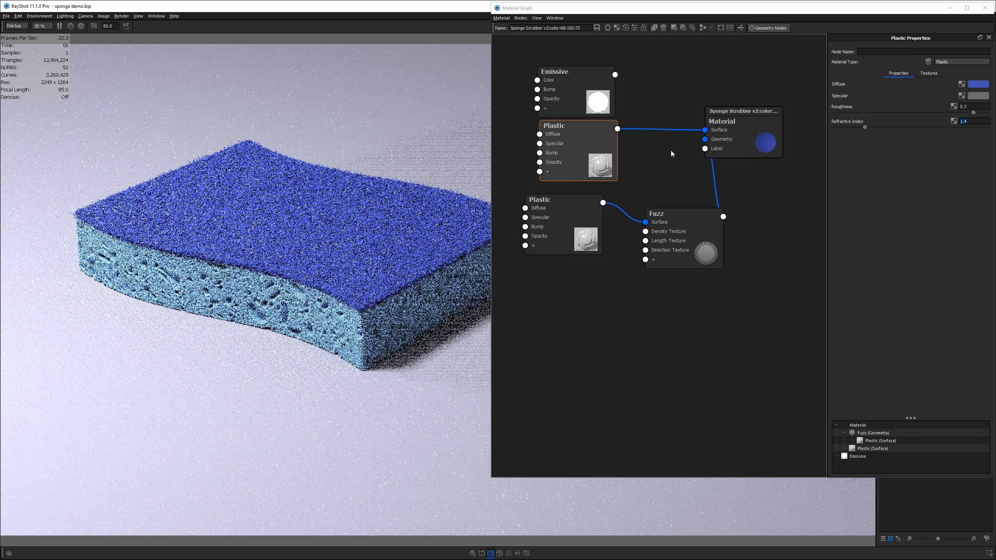
click(575, 81)
key(Delete)
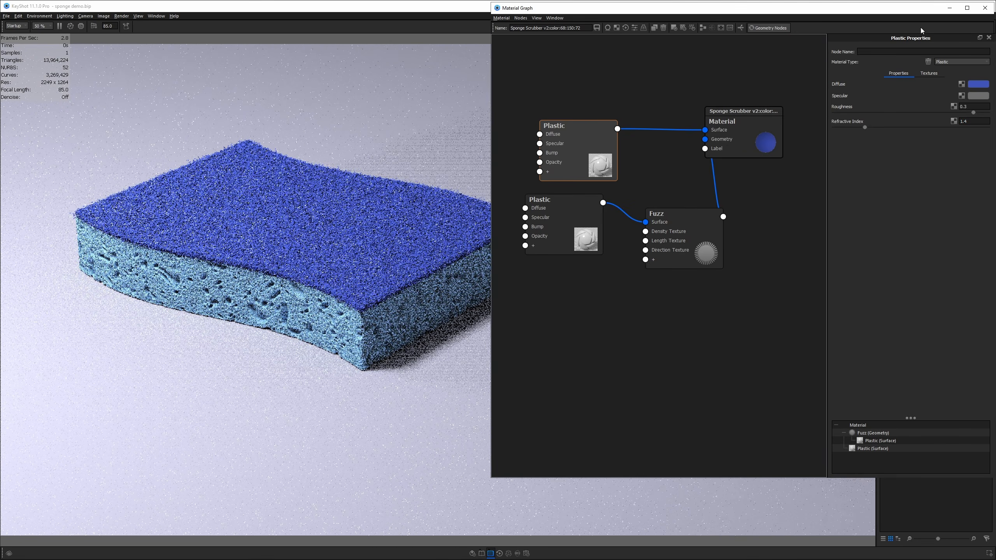
click(985, 8)
- Reframe the sponge in the viewport and compare it with the sponge.png reference photo
drag(455, 263, 690, 320)
middle_drag(690, 320, 719, 329)
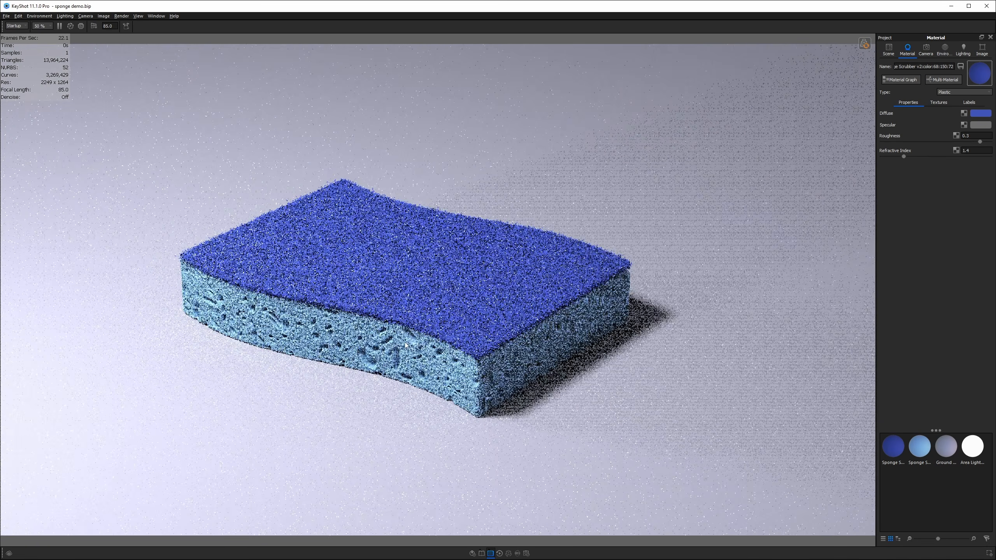
drag(384, 362, 402, 355)
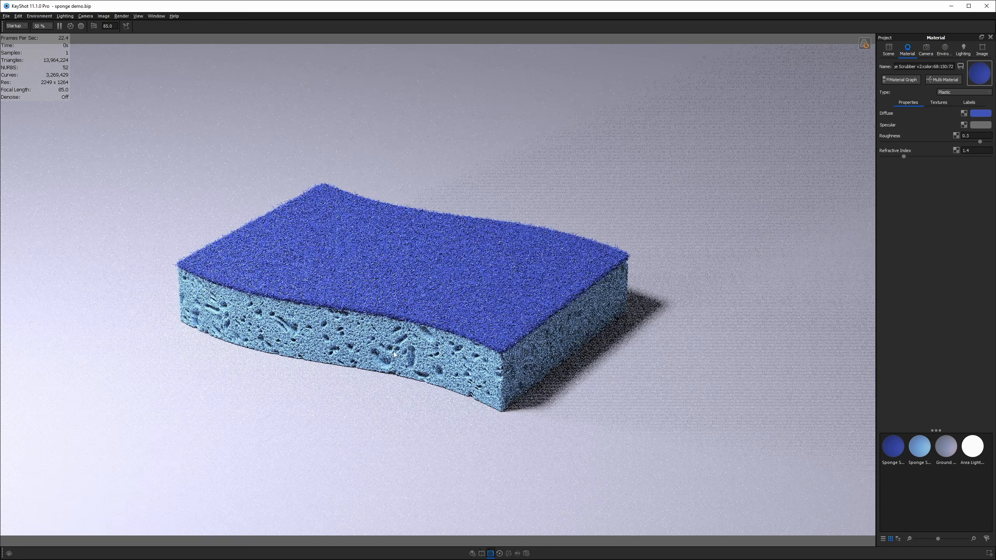
key(alt+Tab)
middle_drag(288, 379, 160, 386)
middle_drag(416, 283, 365, 292)
key(alt+Tab)
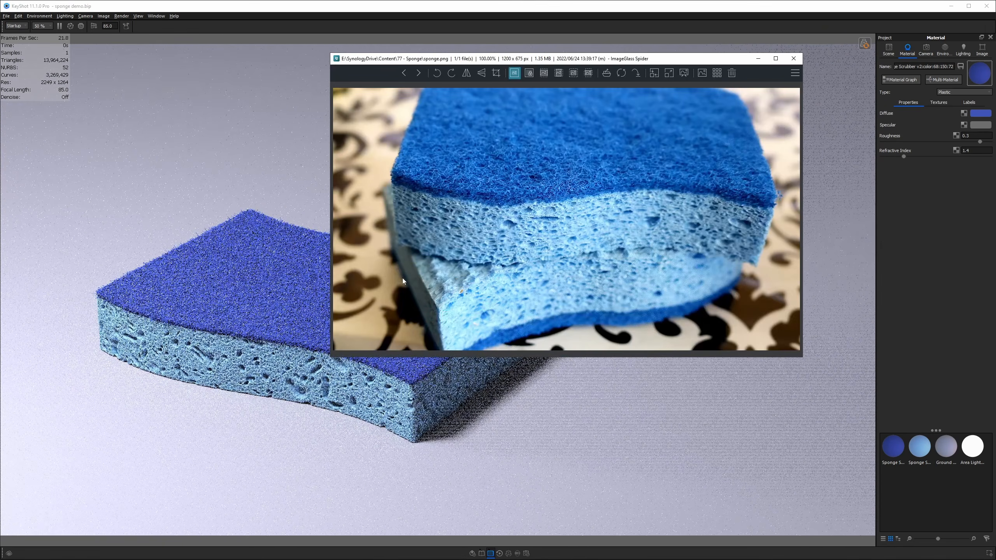
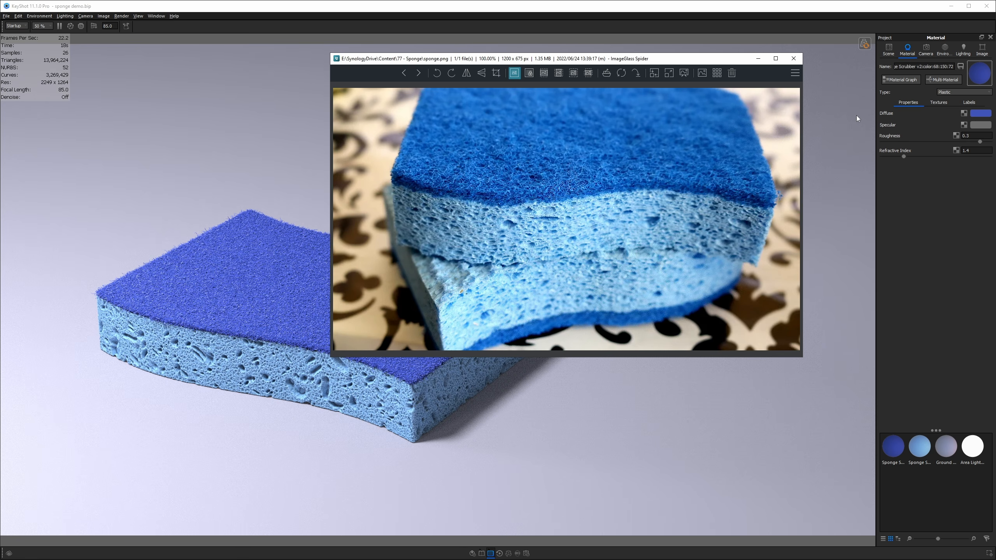
- Close the ImageGlass window showing the sponge.png reference photo
click(794, 59)
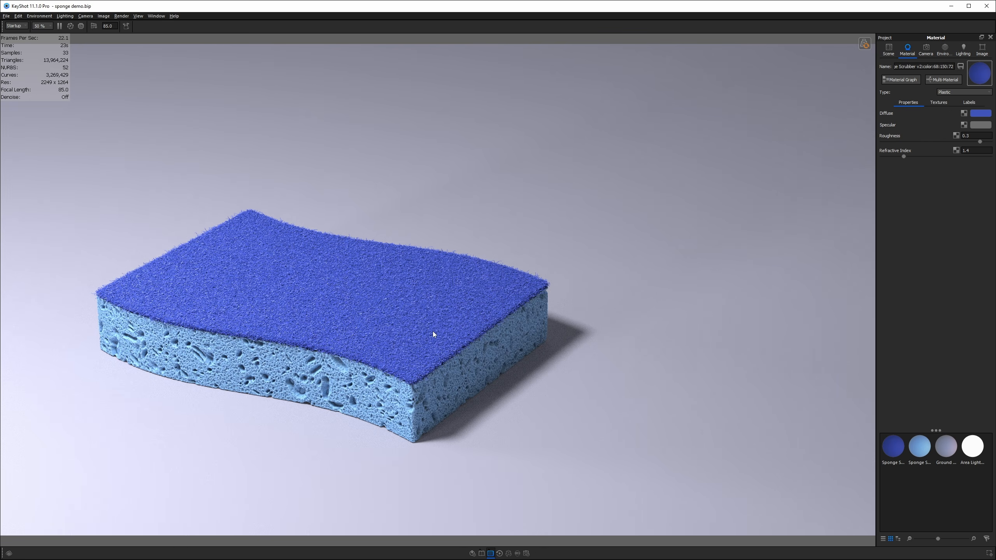
- Regenerate the top fuzz as sparser, shaggier strands at 808,953 curves, orbiting low to inspect it
click(865, 43)
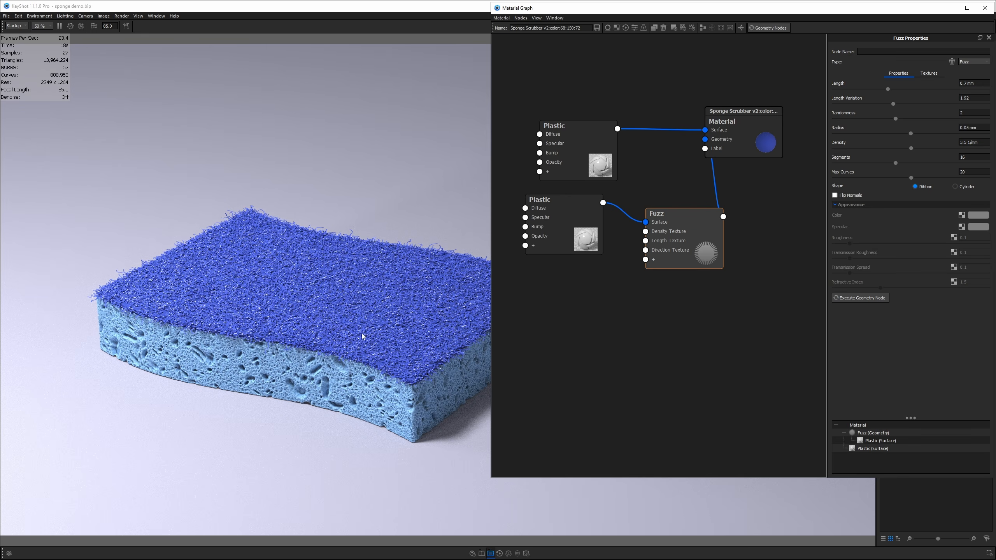
drag(356, 308, 355, 293)
scroll(355, 294, up, 6)
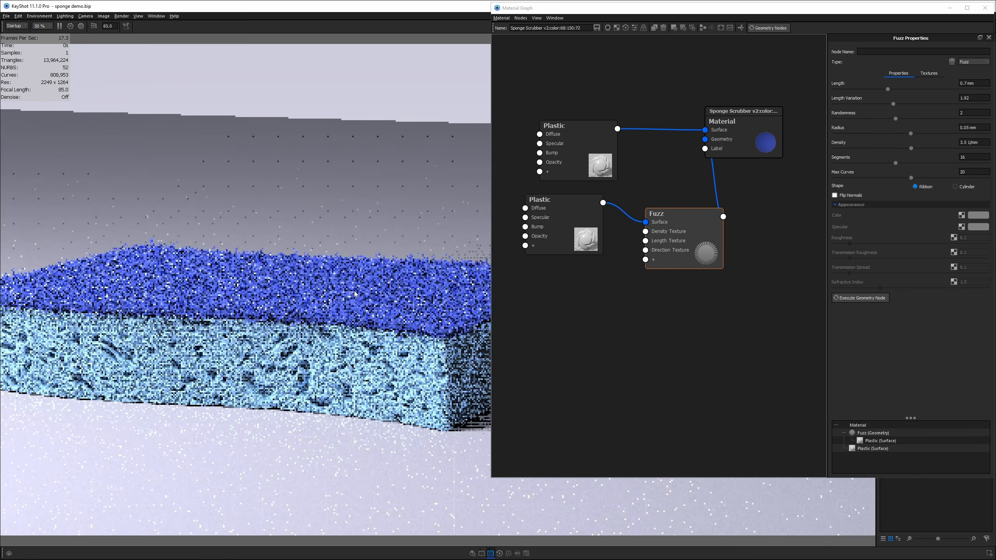
scroll(359, 288, down, 5)
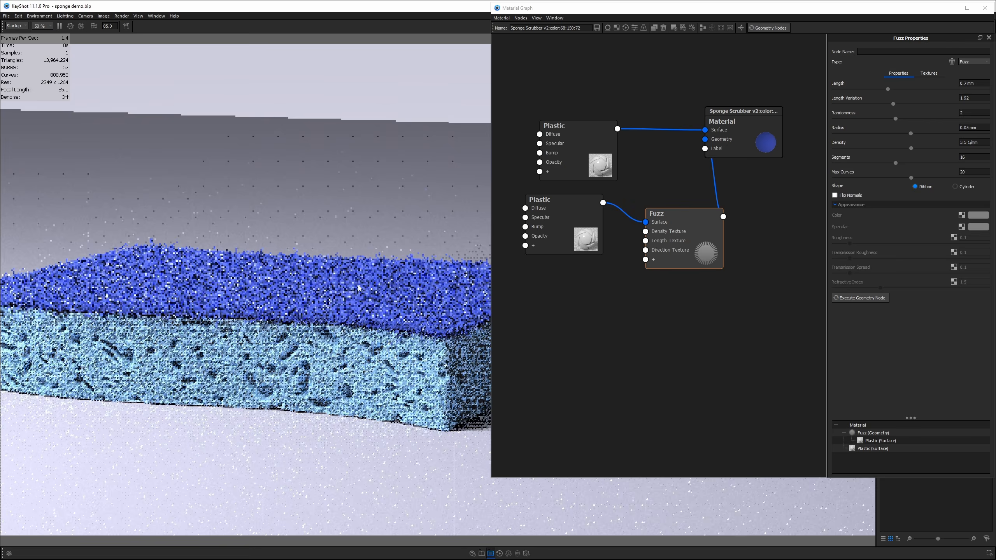
scroll(359, 285, down, 3)
drag(359, 286, 361, 318)
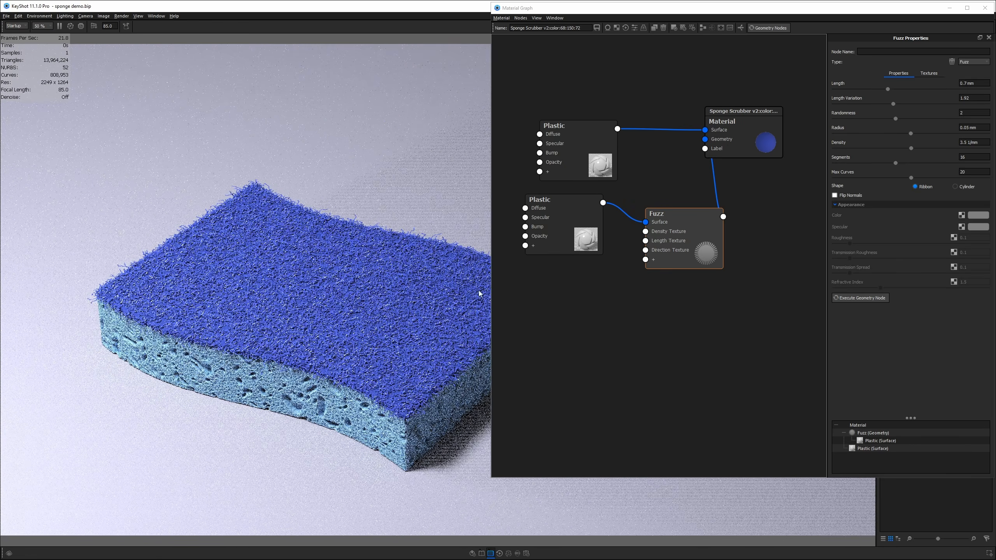
- Select the whole fuzz Length value, then bring the main render window back to front
click(683, 227)
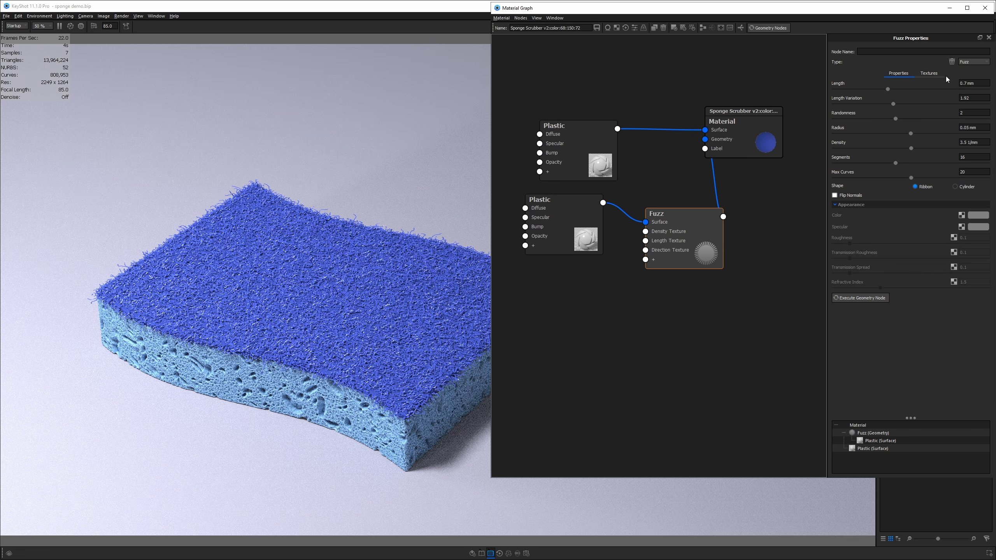
click(983, 84)
drag(982, 84, 932, 87)
click(362, 258)
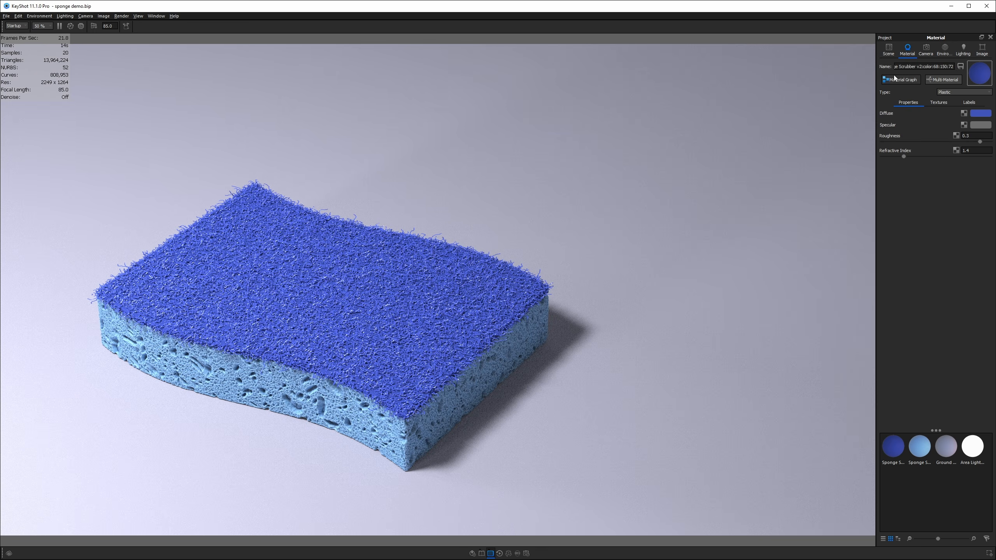
- Reset the sponge part's position and scale to 1 on every axis, then open its material graph
click(889, 51)
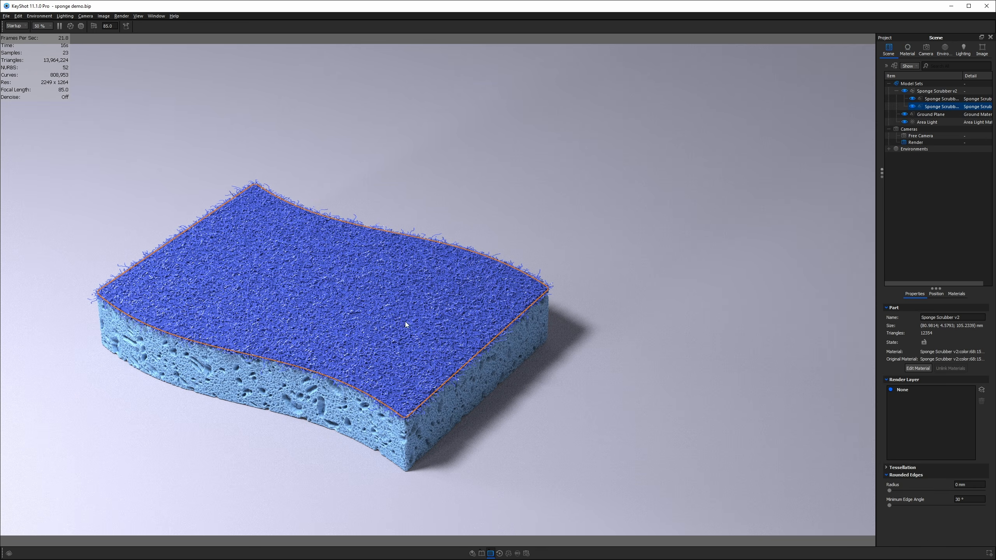
click(936, 295)
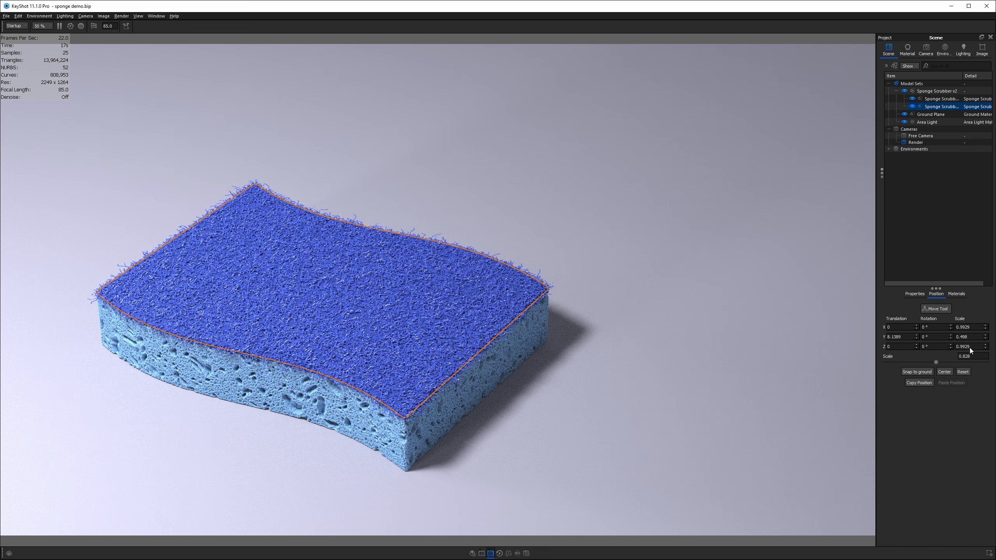
click(968, 372)
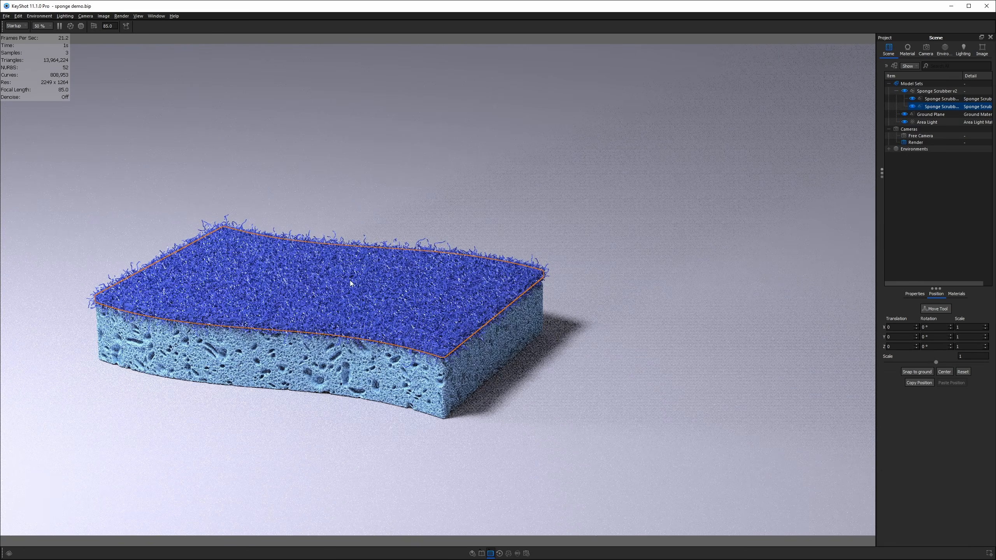
double_click(350, 280)
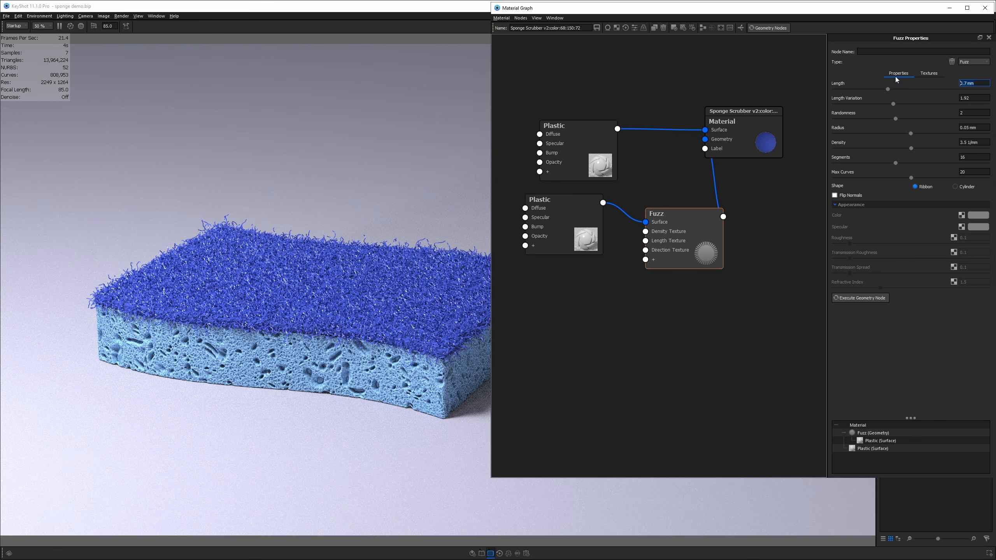
- Thin the fuzz strands to a 0.03 mm radius and set Length Variation to 1.7
click(970, 129)
key(Return)
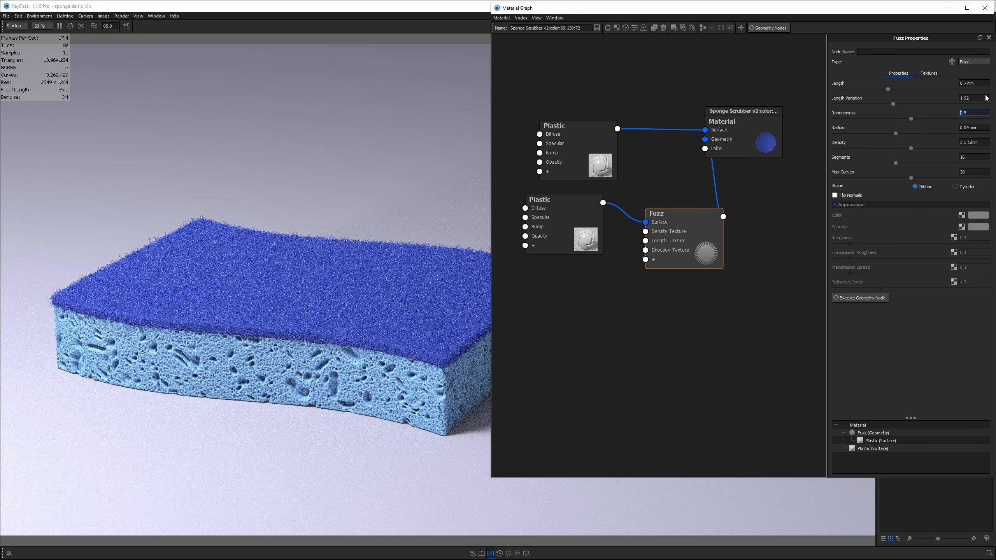
click(980, 99)
text(1.7)
key(Return)
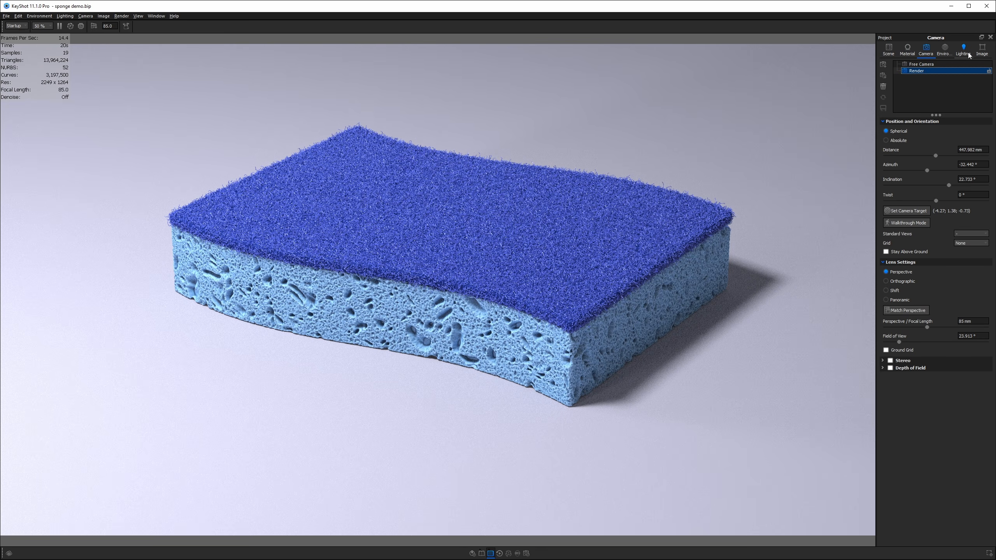
- Enable Denoise with a Denoise Blend of 0.2, leaving the Firefly Filter at 0
click(982, 50)
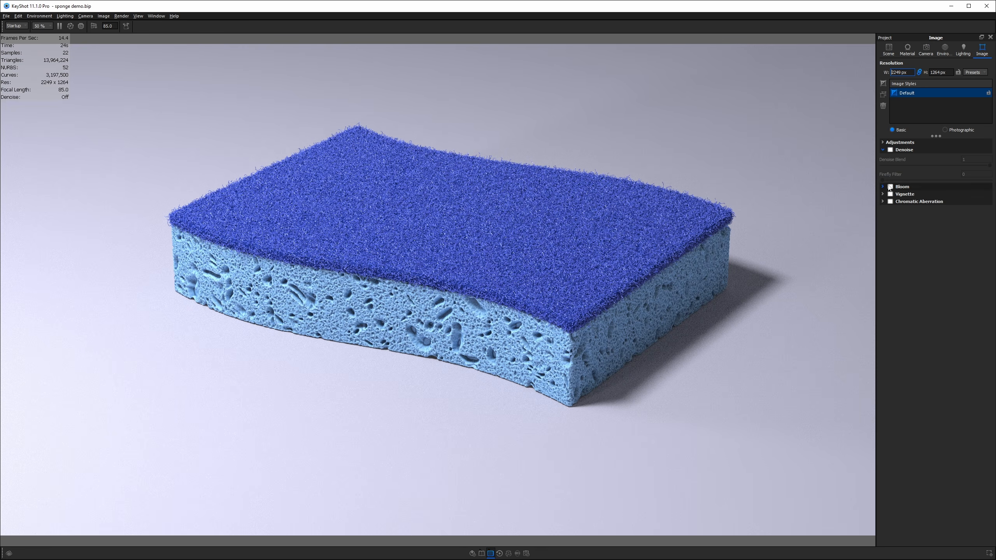
click(890, 151)
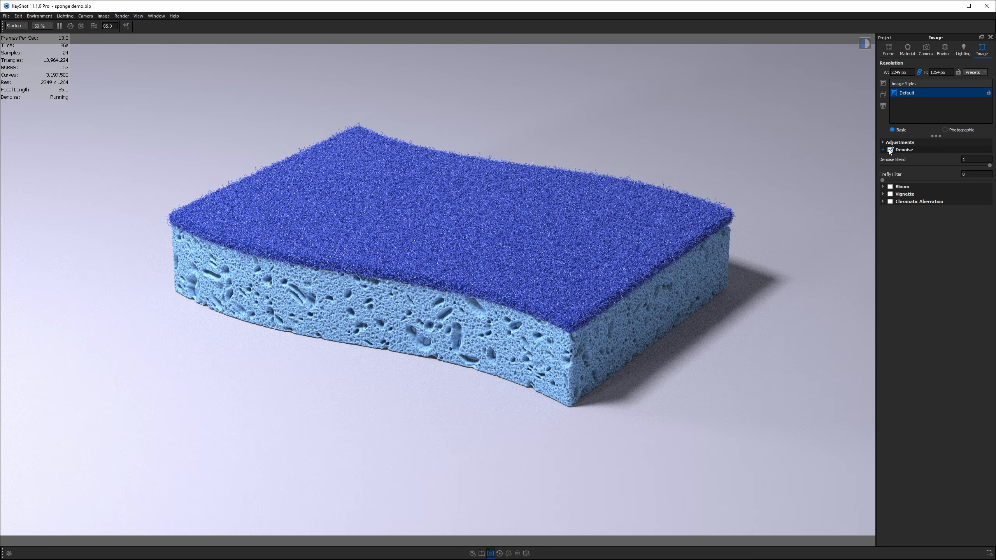
click(976, 160)
key(Return)
click(970, 175)
click(884, 180)
drag(883, 179, 930, 180)
drag(931, 181, 764, 195)
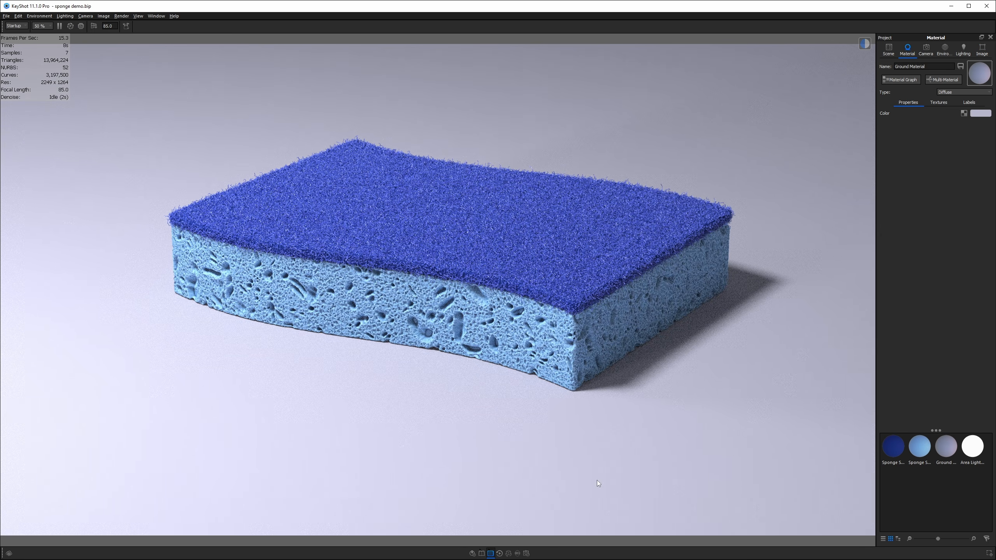
- Set the ground colour to a pale blue-grey: hue 240°, saturation 6%, value 92%
click(981, 113)
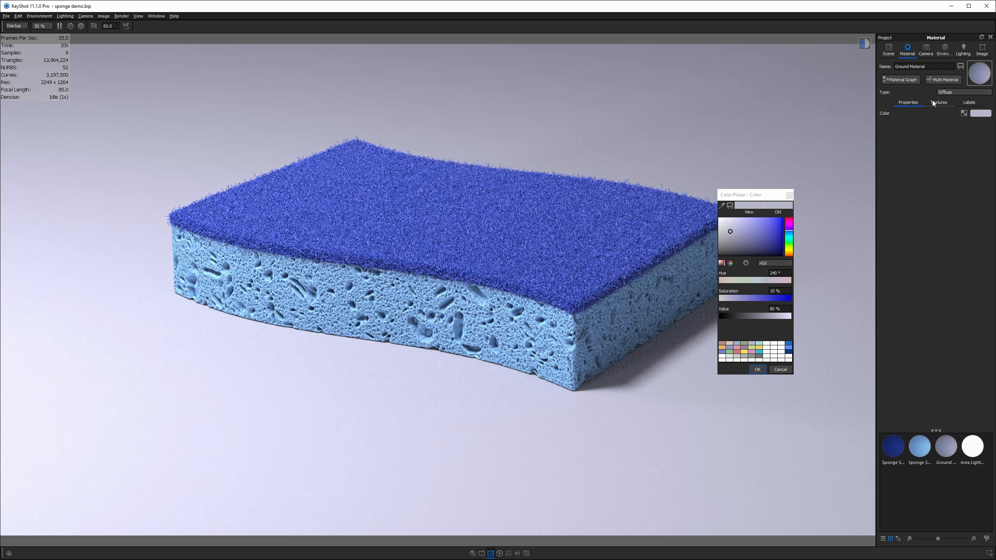
mouse_move(731, 236)
mouse_down()
mouse_move(732, 256)
mouse_move(728, 227)
mouse_up()
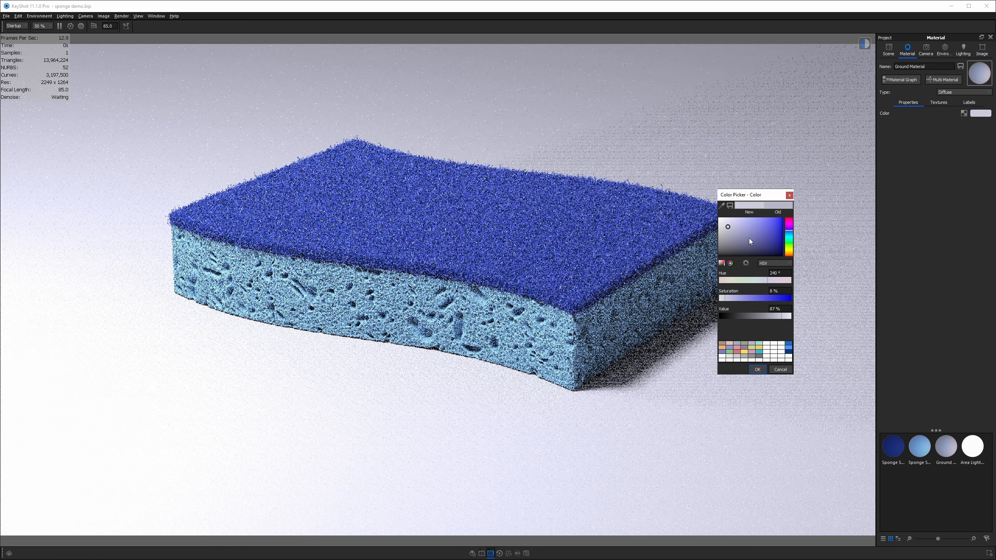
drag(726, 228, 726, 225)
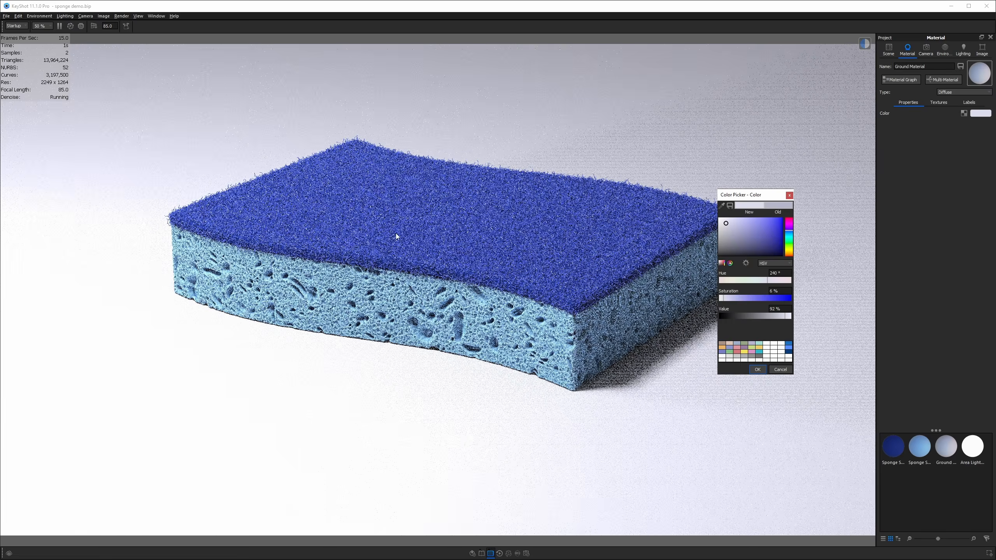
middle_drag(534, 231, 516, 246)
scroll(405, 254, up, 1)
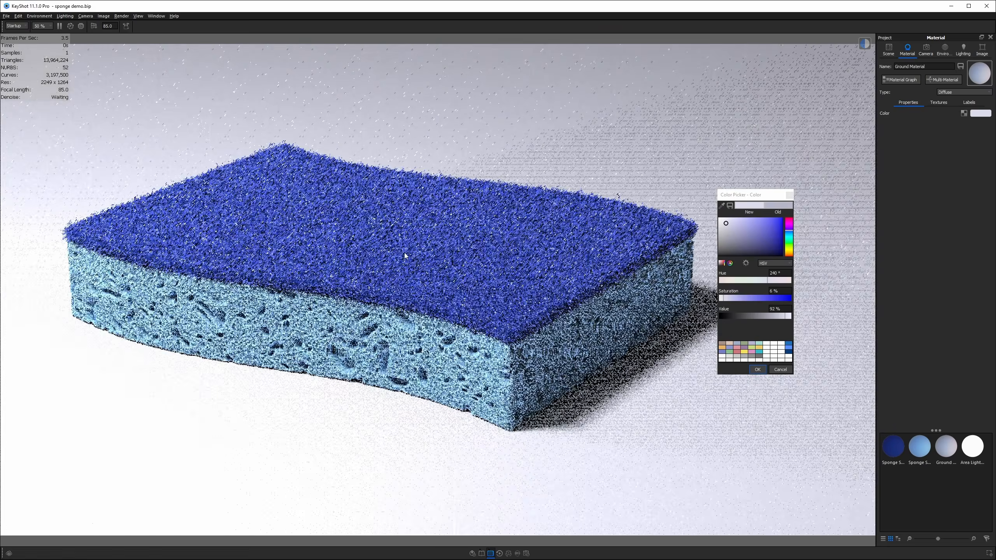
scroll(405, 252, up, 2)
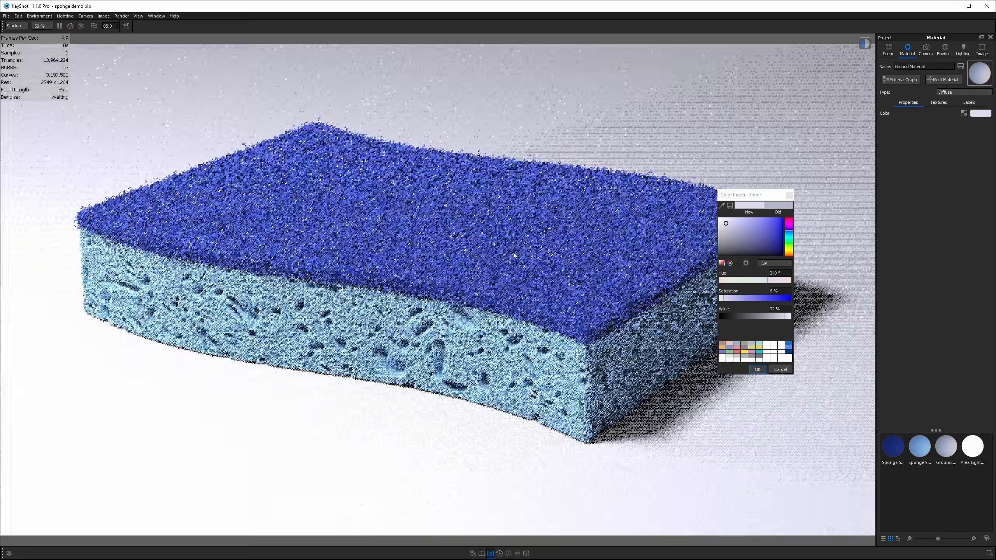
drag(514, 252, 502, 253)
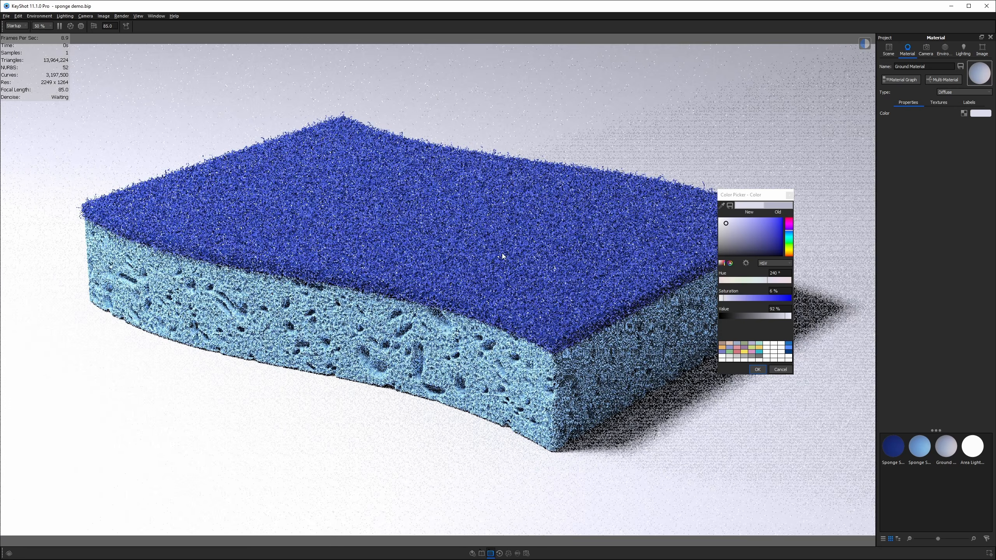
click(757, 370)
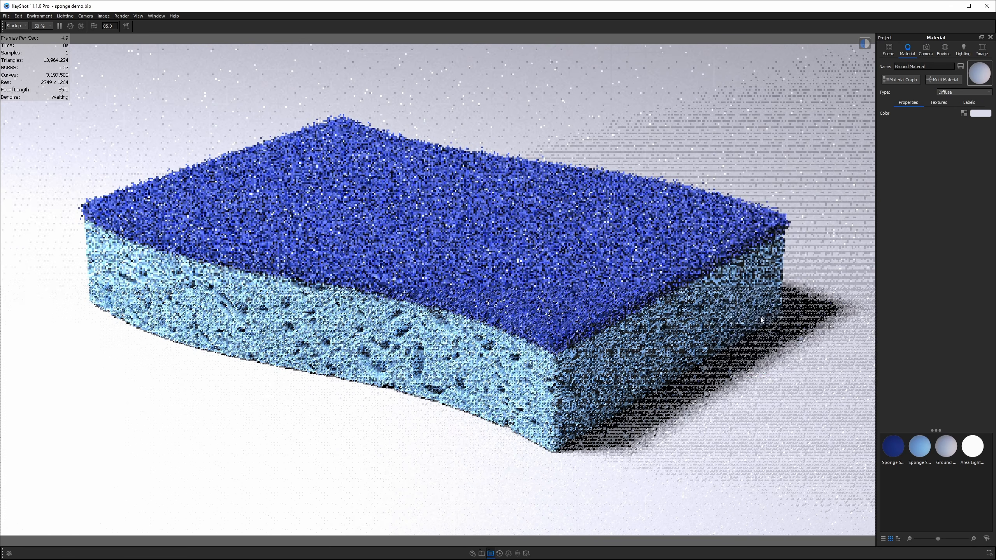
click(974, 114)
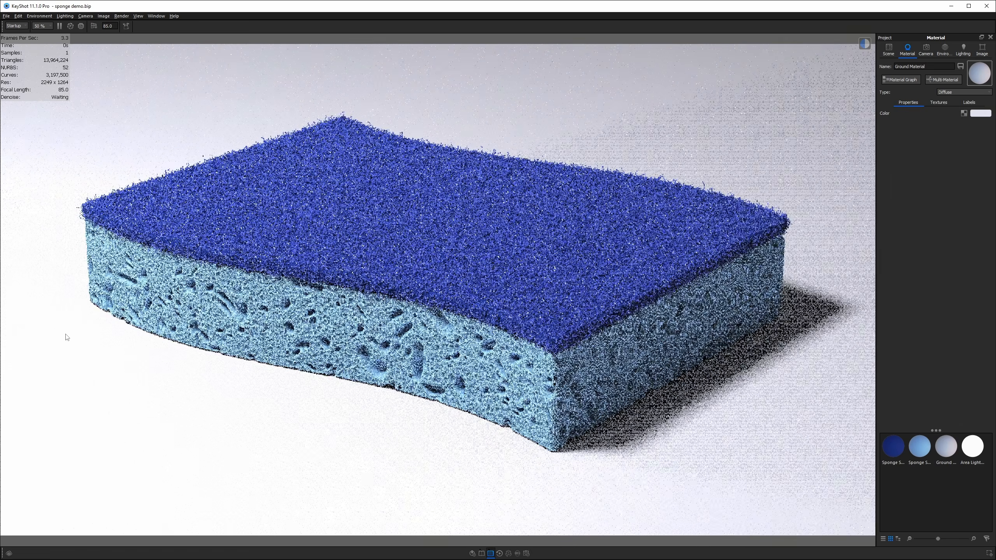
- Try Photographic tone mapping at 0.76 EV, then revert to Basic and show Environment settings
click(982, 51)
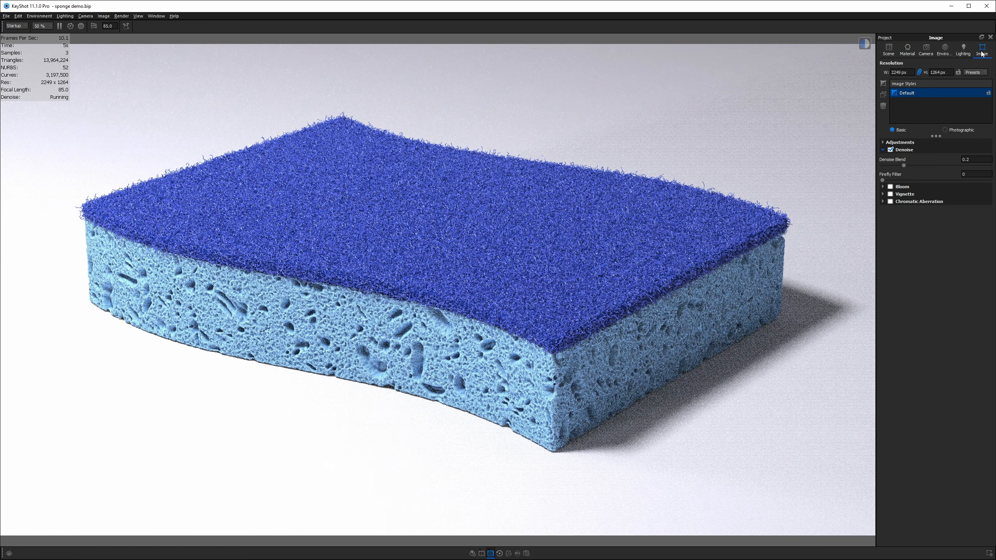
click(948, 129)
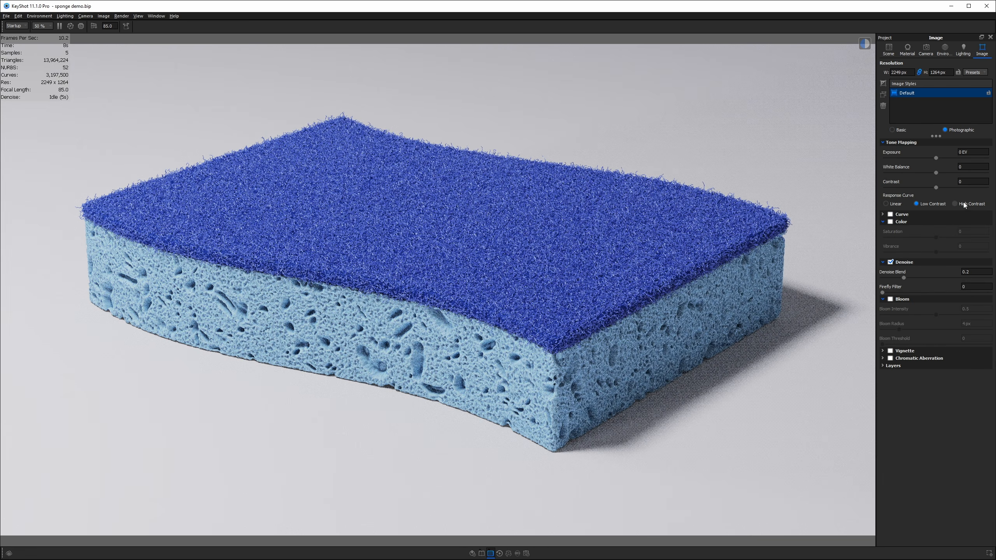
click(963, 203)
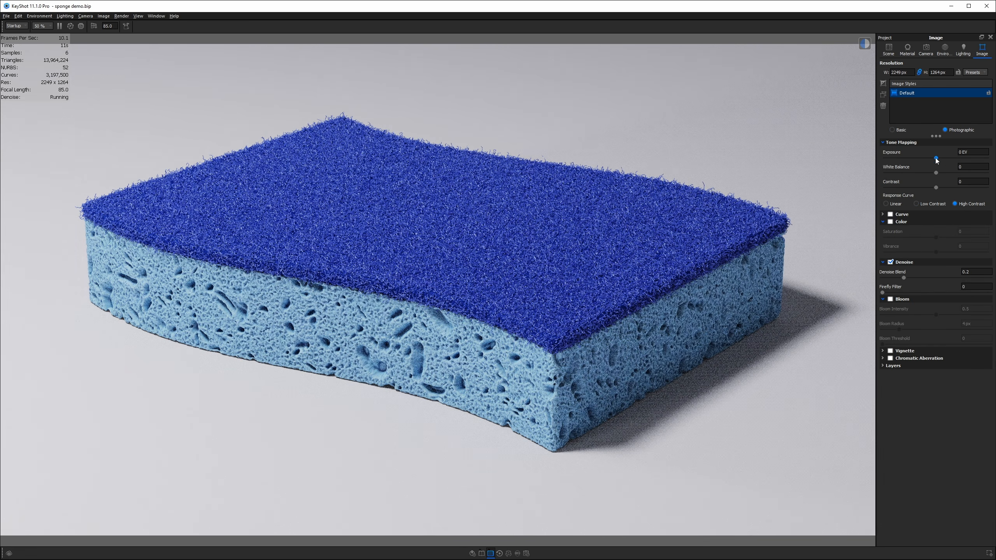
drag(935, 158, 946, 188)
click(887, 203)
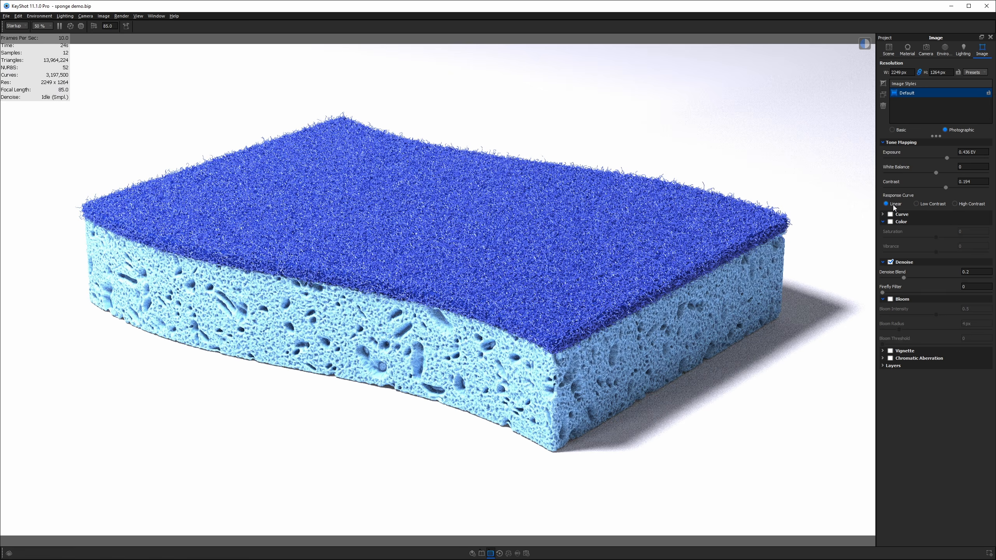
click(972, 152)
click(895, 130)
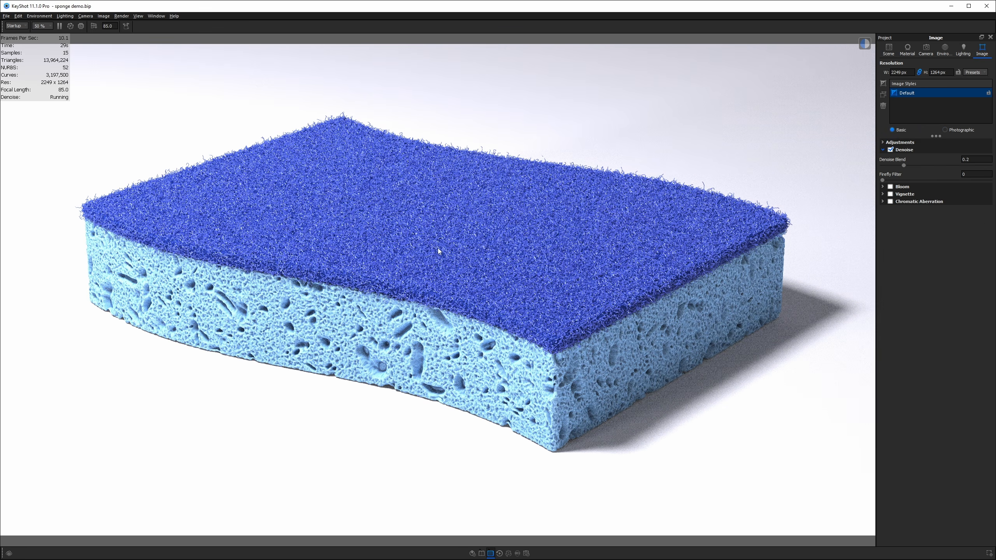
click(900, 143)
click(945, 50)
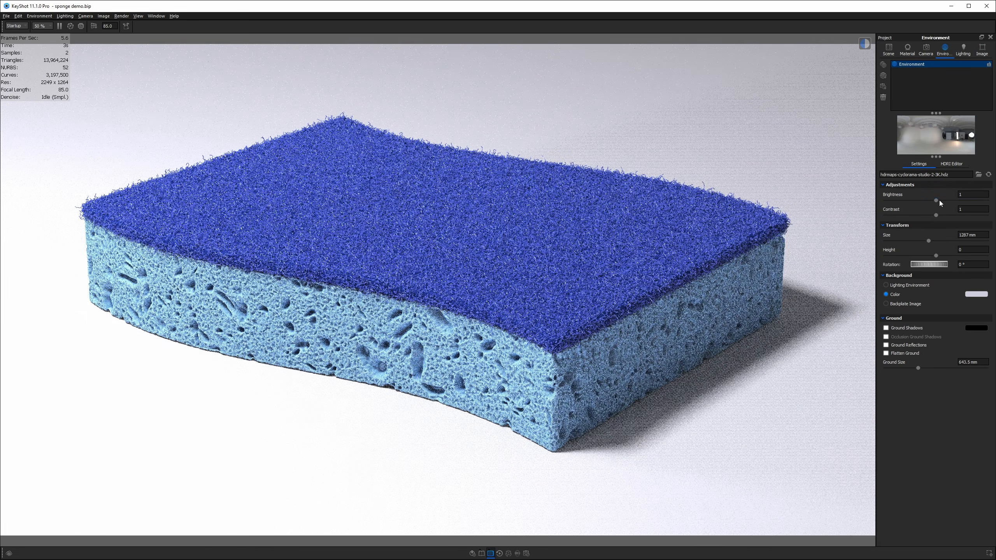
- Lower the environment brightness to 0.24 and open the ground's material
drag(936, 201, 901, 205)
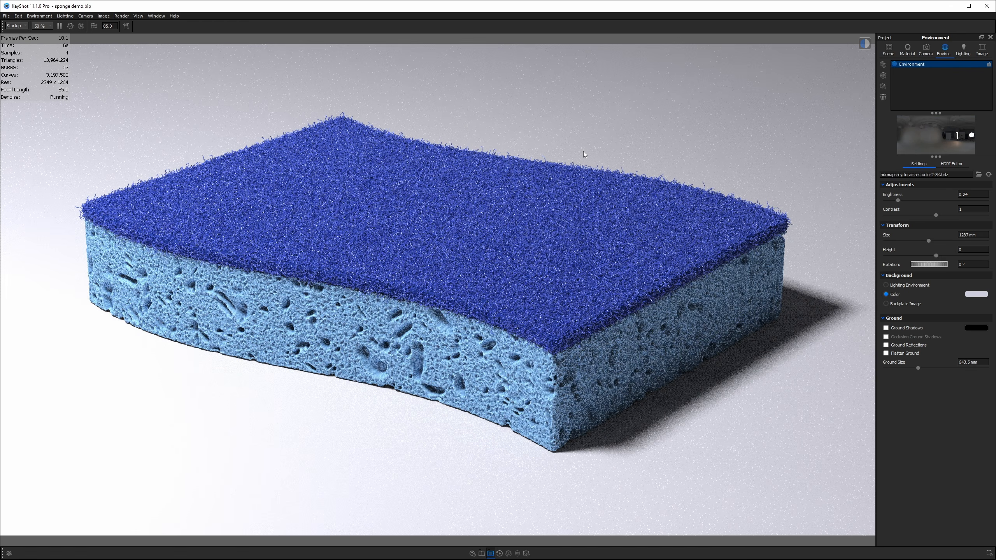
double_click(212, 433)
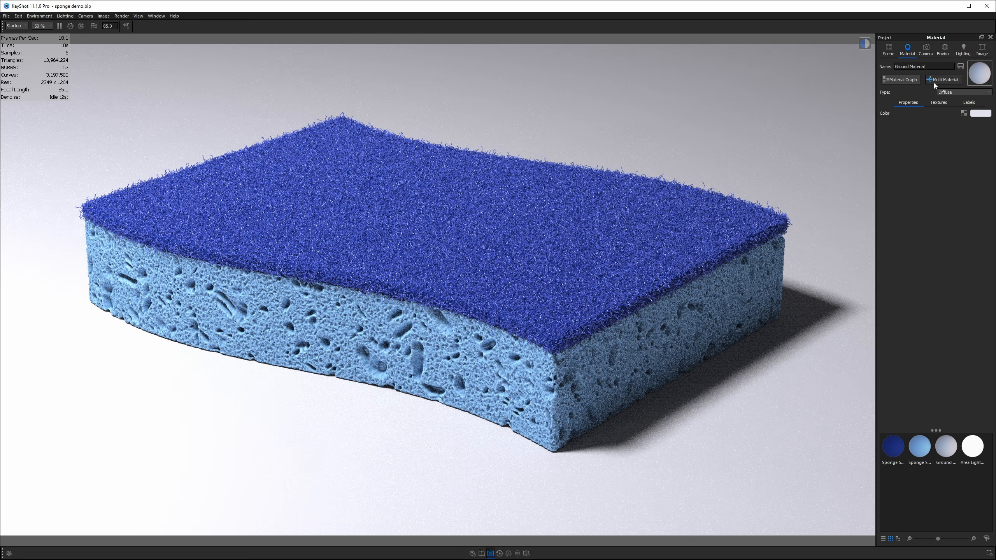
- Open the area light's material from the scene tree
click(887, 46)
double_click(930, 121)
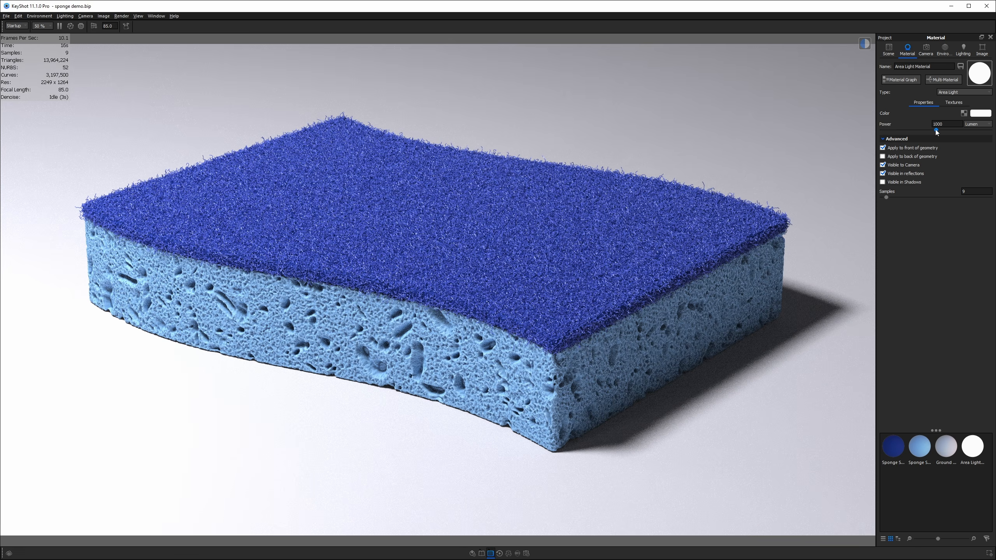
click(936, 130)
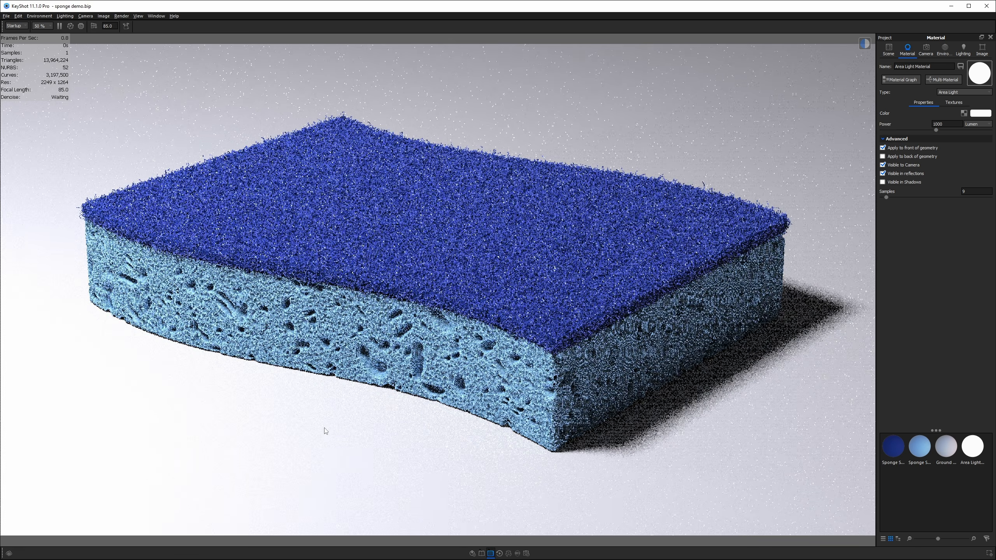
- In Geometry View, move the area light higher above the sponge and confirm its position
key(o)
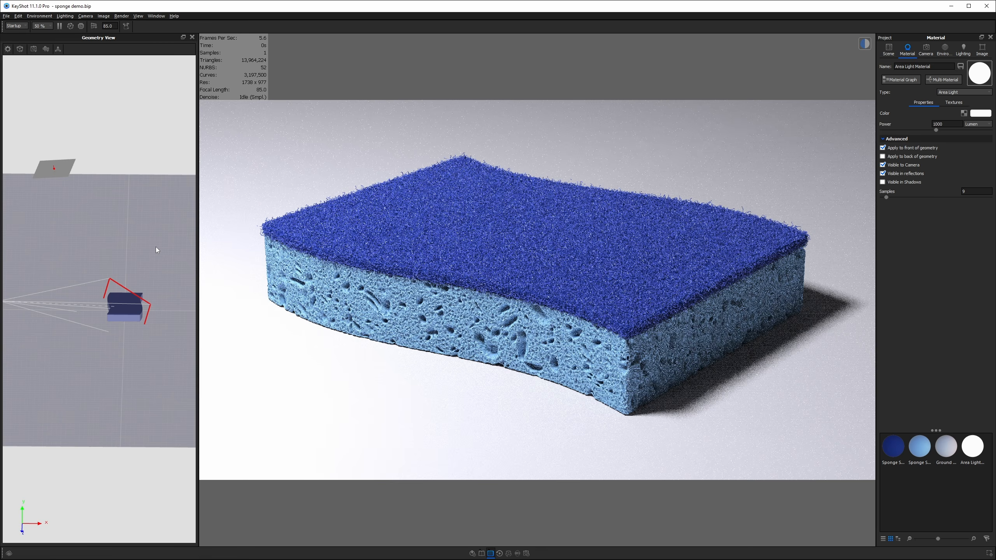
right_click(62, 166)
click(80, 171)
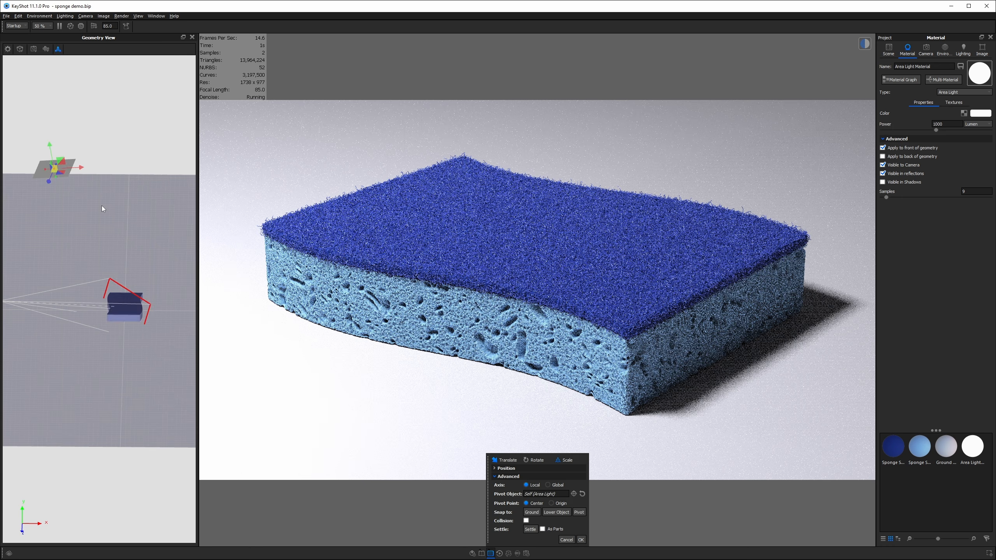
mouse_move(101, 206)
mouse_down()
mouse_move(134, 156)
mouse_move(89, 221)
mouse_move(98, 194)
mouse_up()
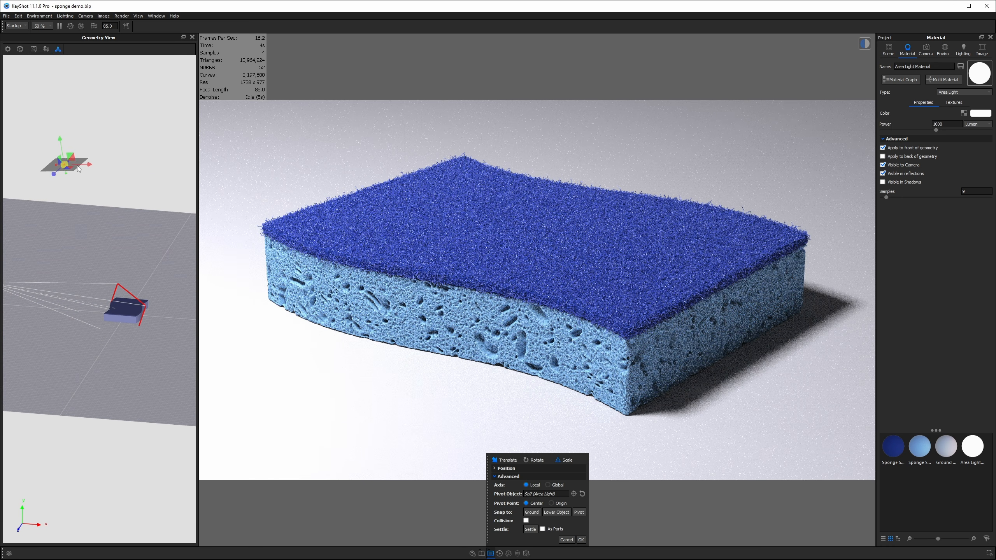
drag(64, 142, 92, 158)
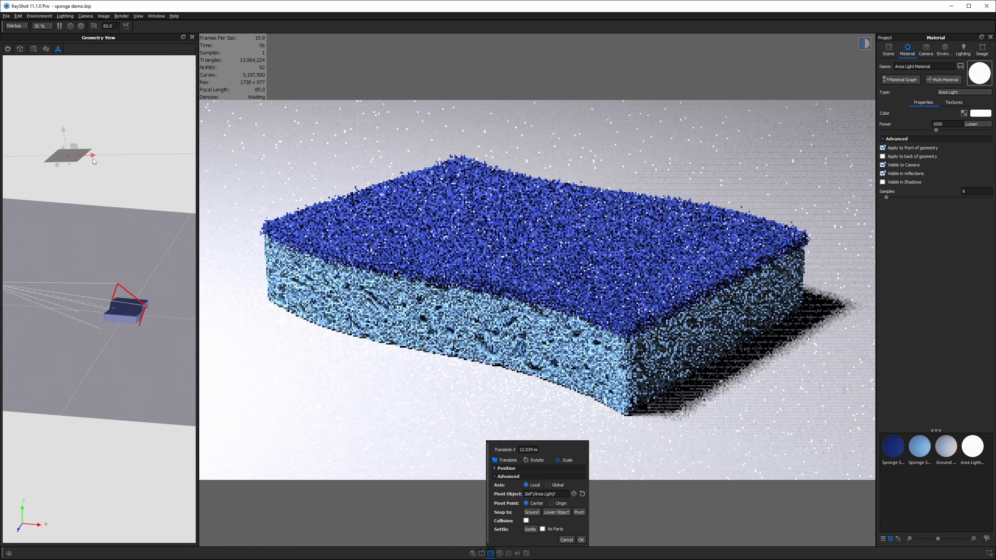
key(Return)
double_click(356, 252)
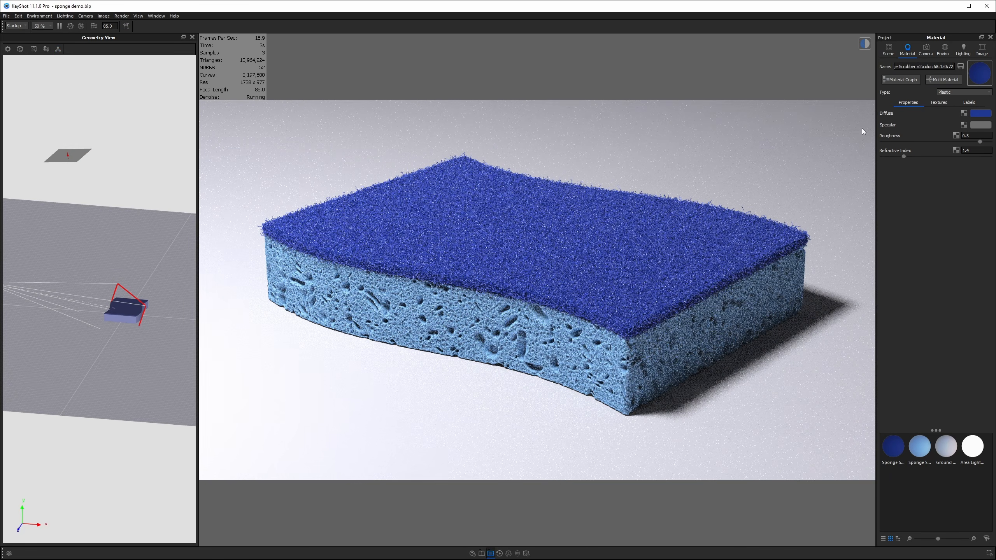
- Brighten both Plastic nodes' blue diffuse colour to value 61% (hue 228°, saturation 76%)
click(901, 79)
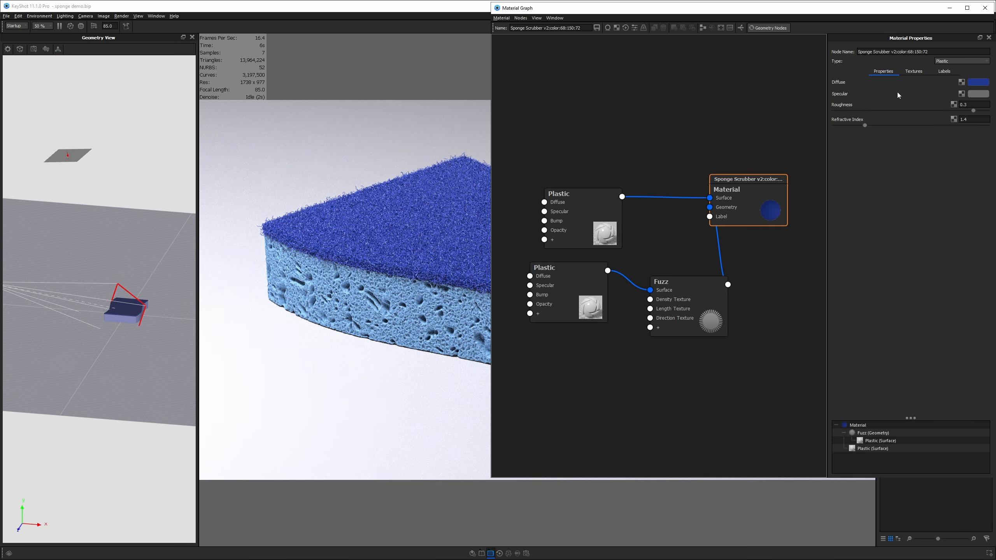
click(568, 282)
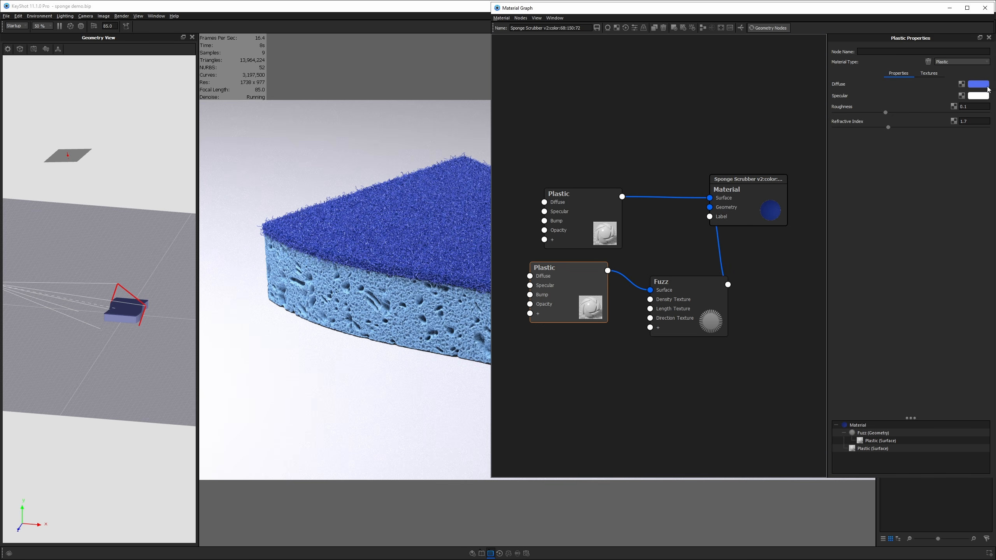
click(979, 83)
drag(787, 316, 797, 318)
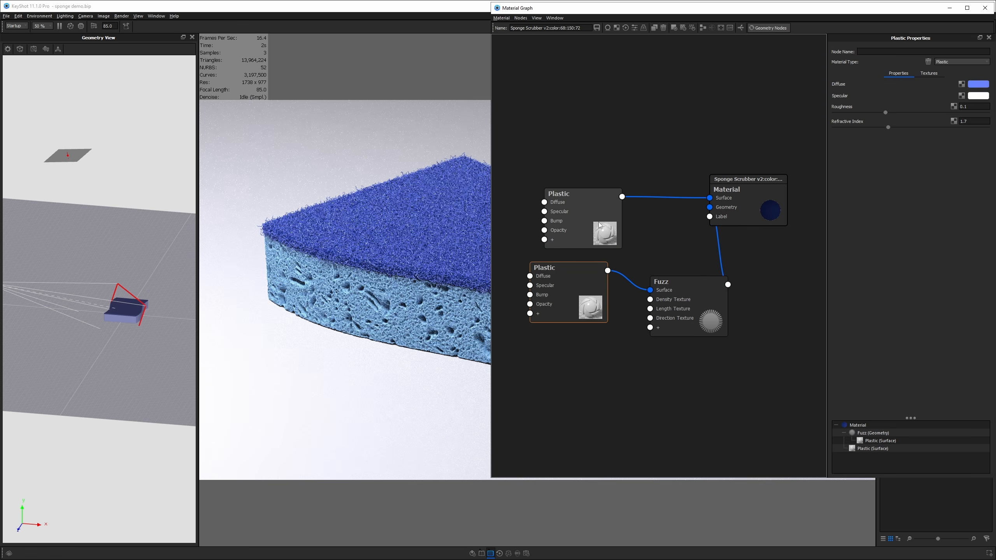
click(585, 216)
click(979, 84)
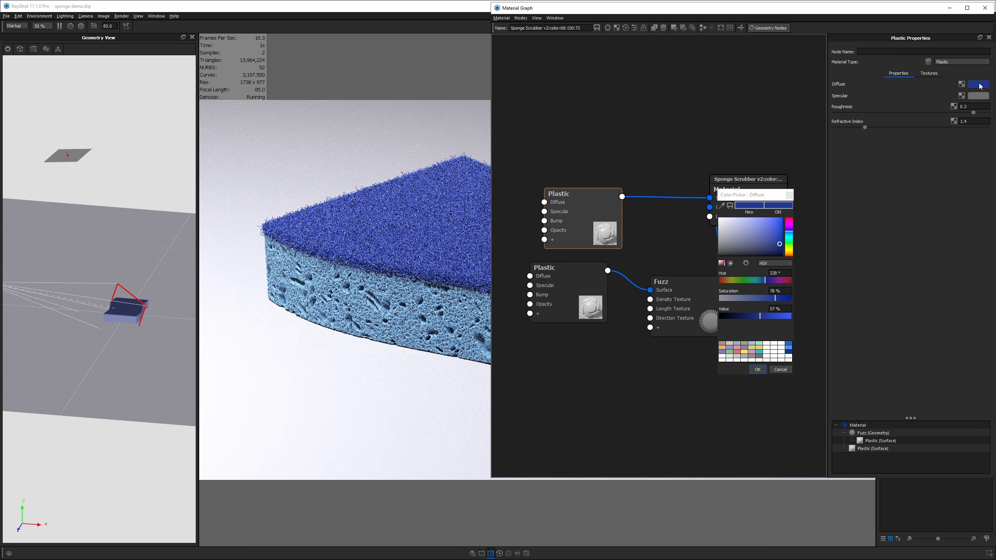
drag(762, 319, 762, 318)
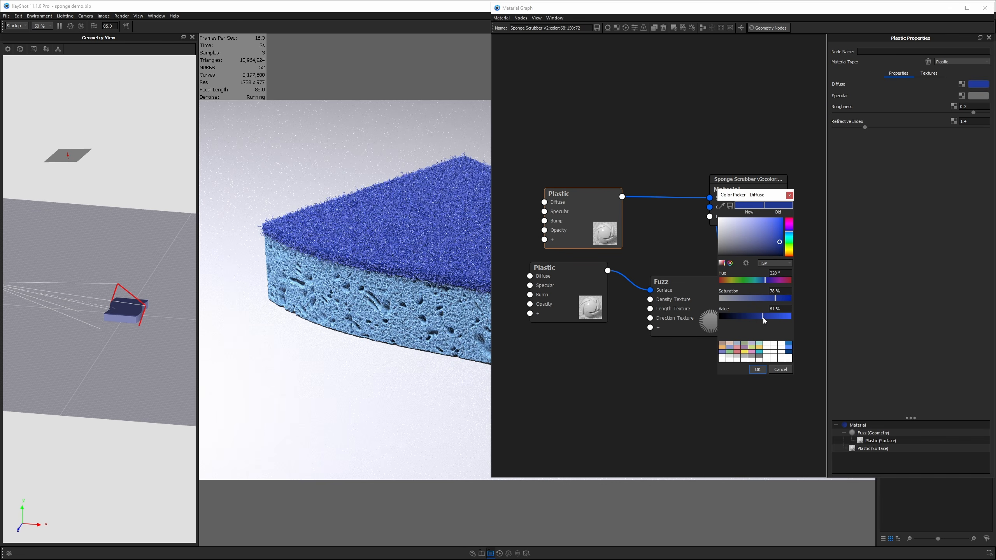